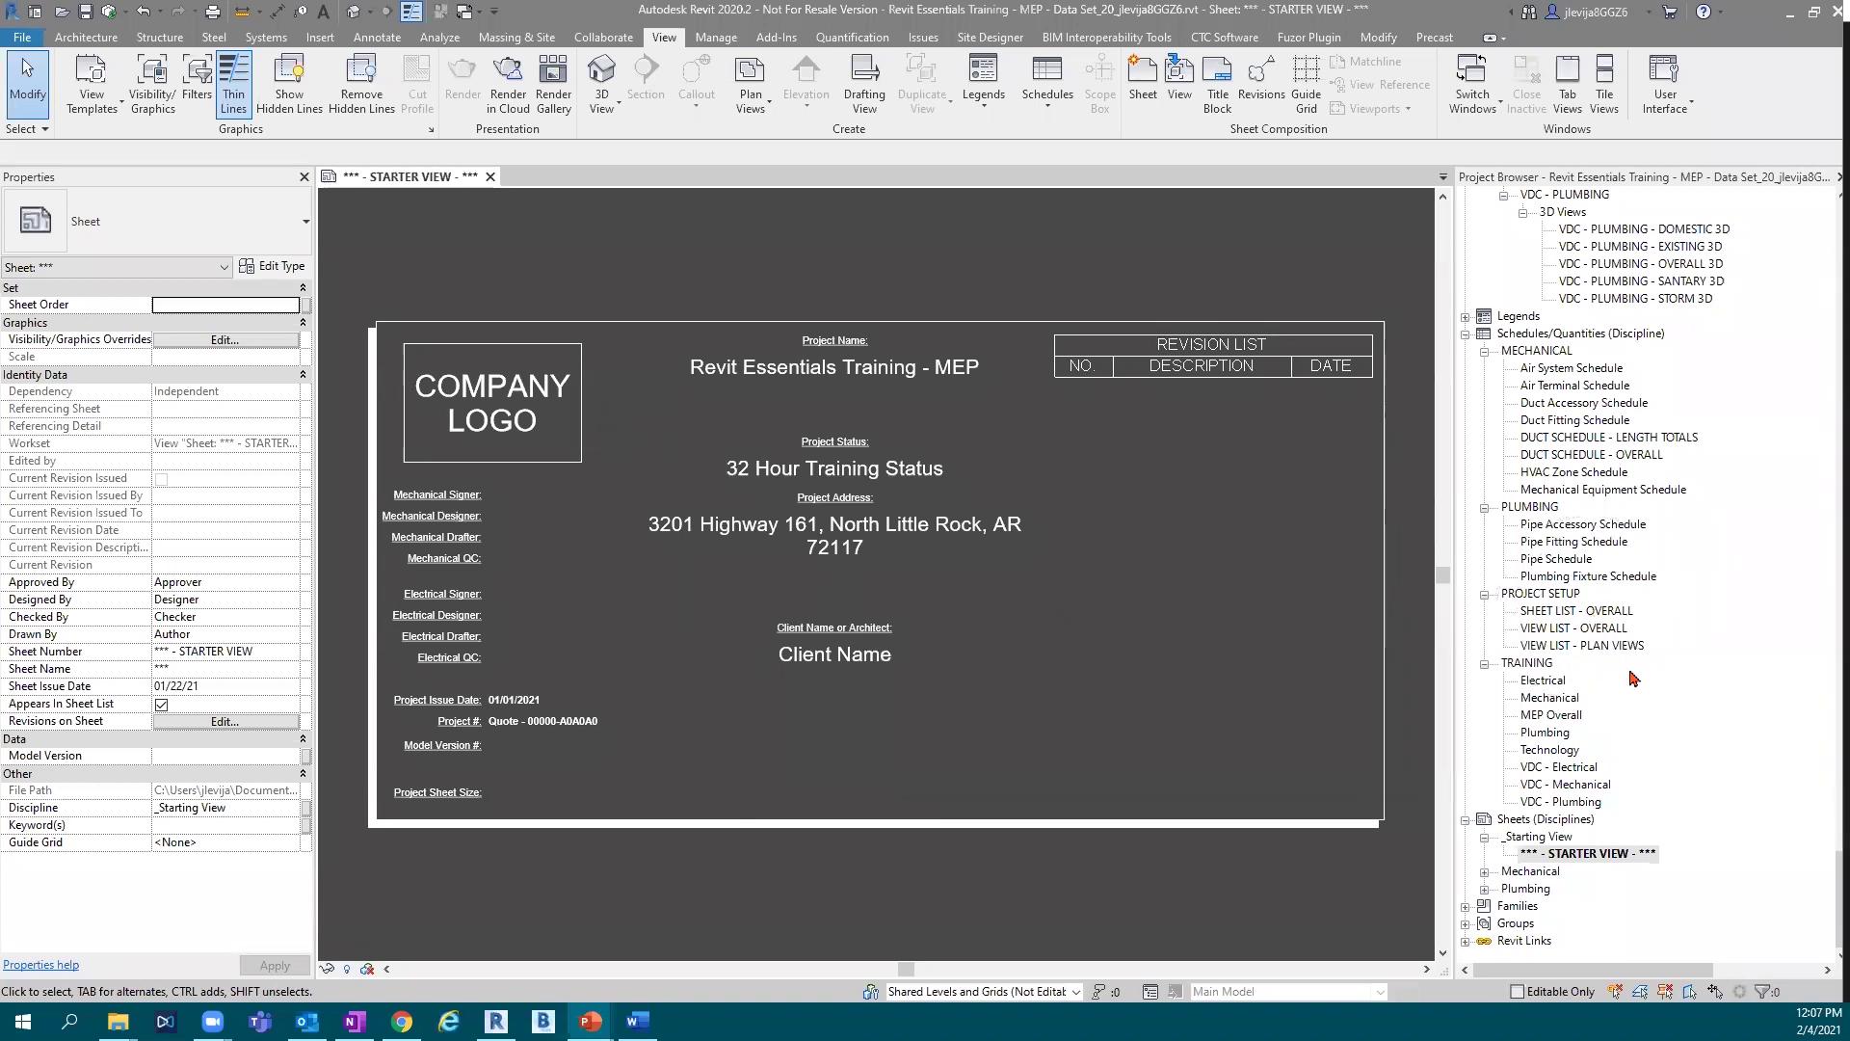
Look through the plumbing views and schedules in the project, collapsing the PLUMBING DETAILS group.
{"action": "key", "text": "ctrl"}
{"action": "scroll", "coordinate": [1635, 590], "scroll_direction": "up", "scroll_amount": 6}
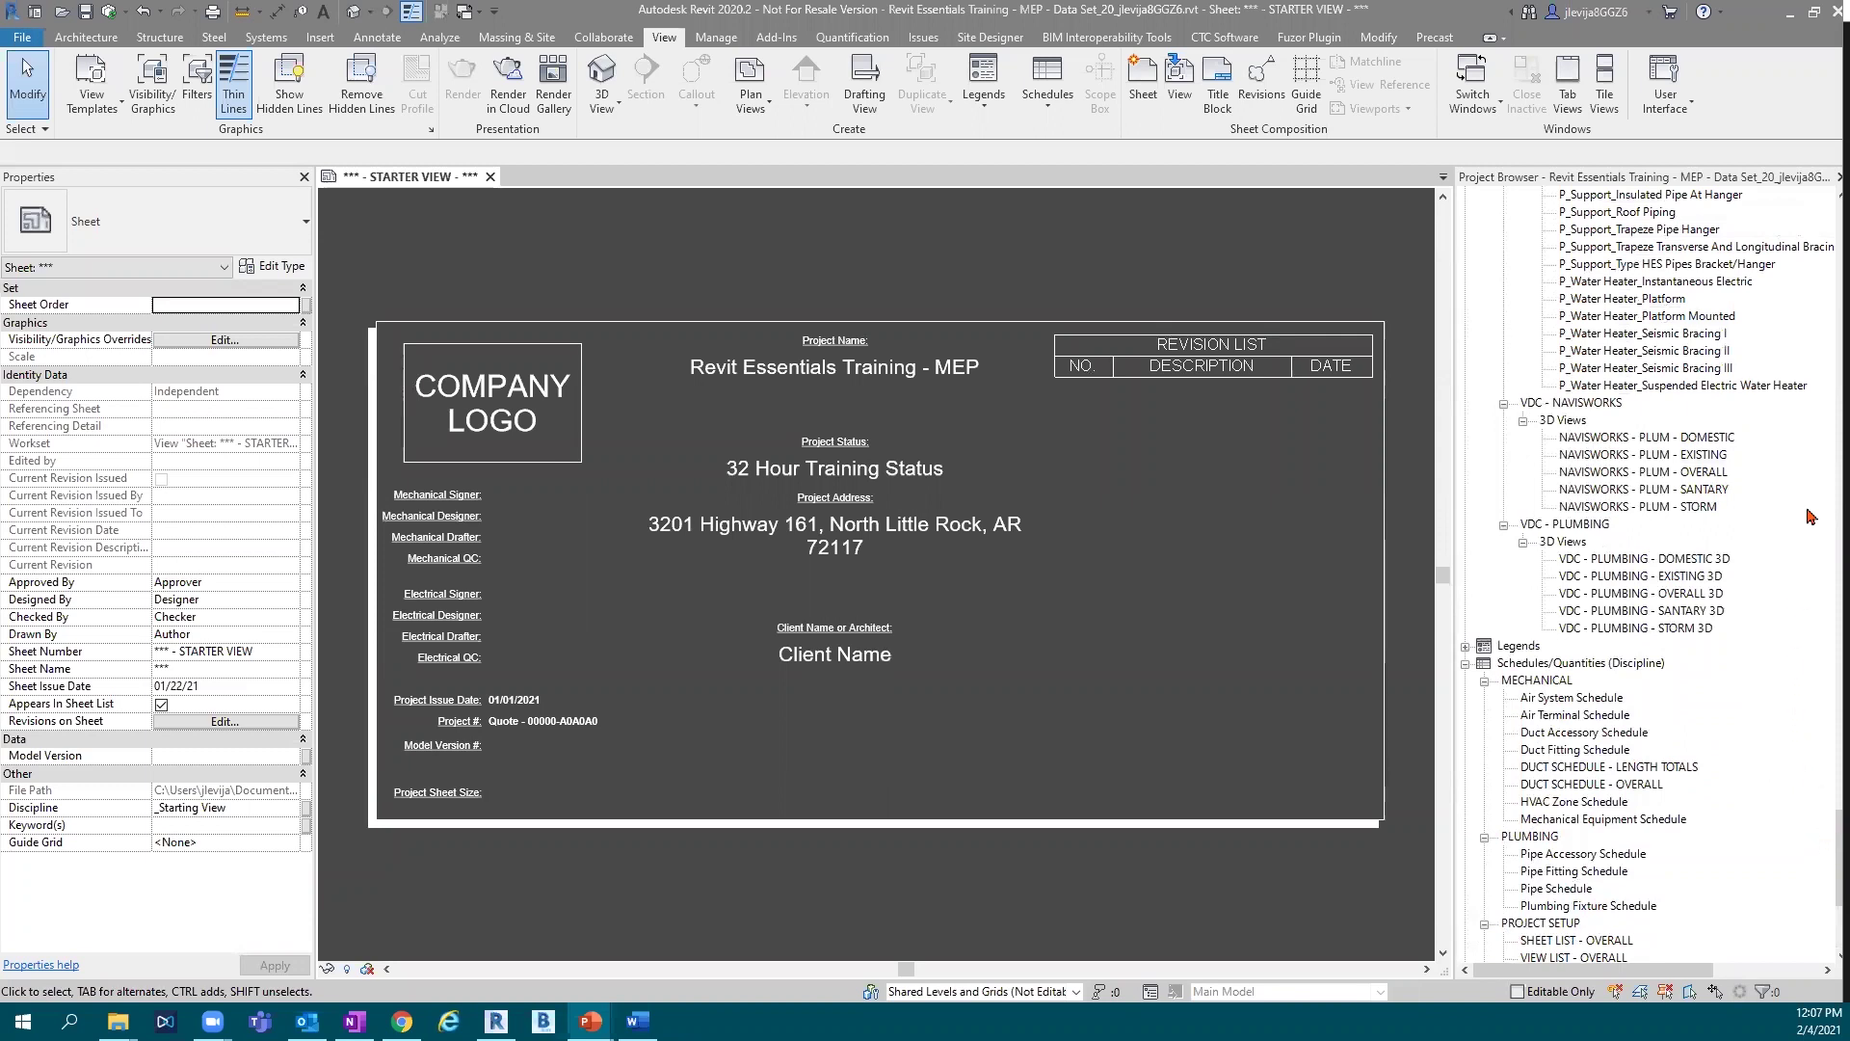
{"action": "scroll", "coordinate": [1685, 601], "scroll_direction": "up", "scroll_amount": 11}
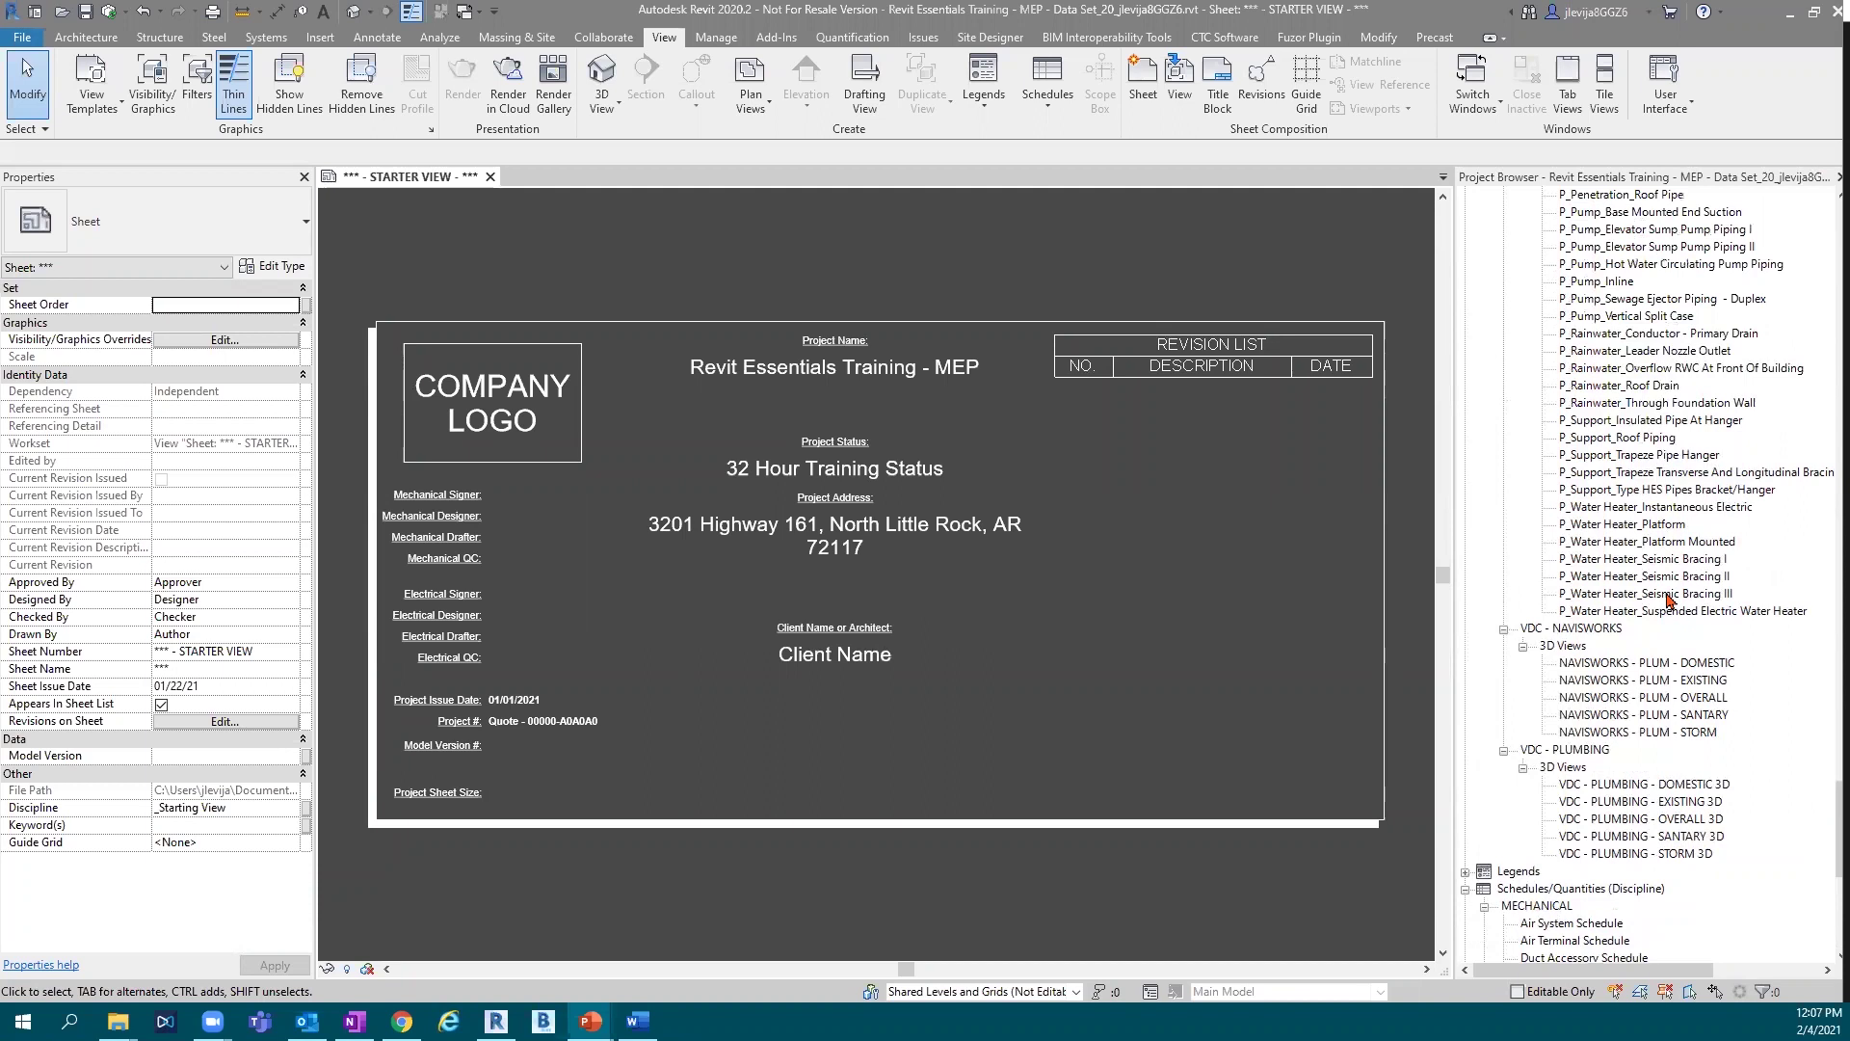
{"action": "left_click", "coordinate": [1504, 351]}
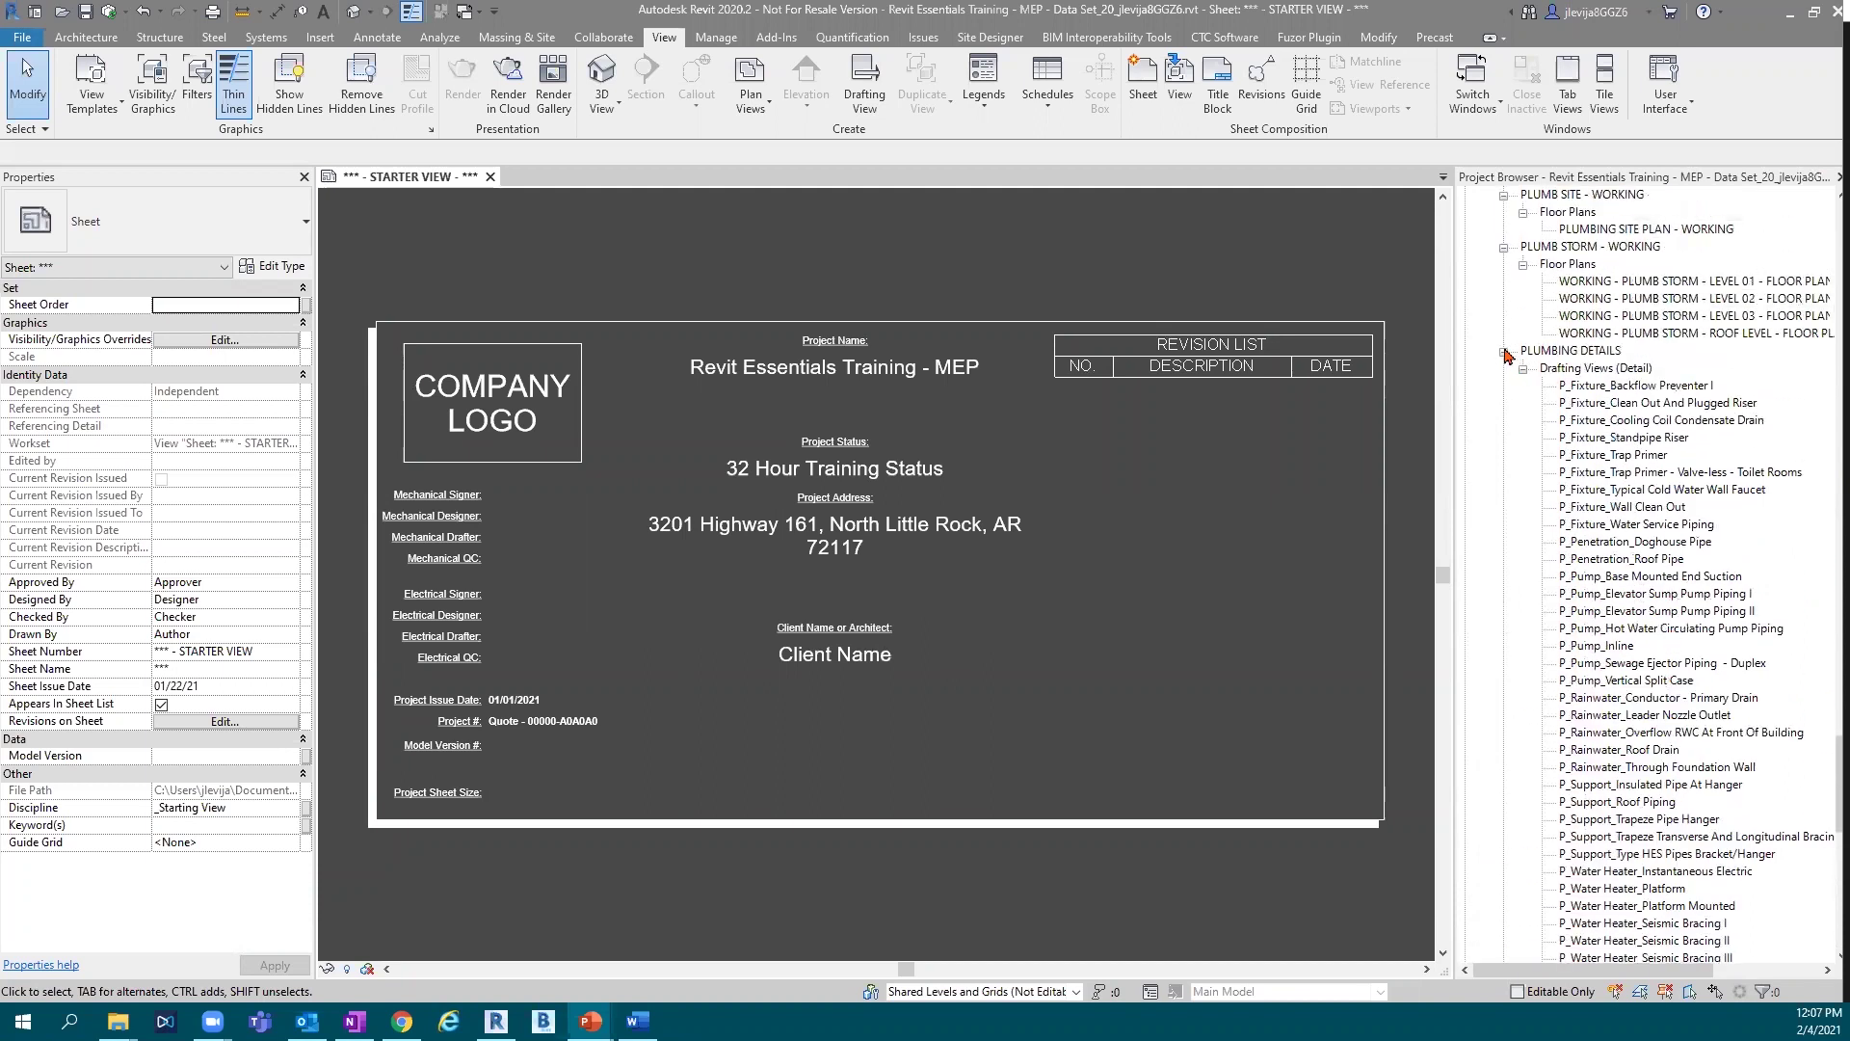
{"action": "scroll", "coordinate": [1631, 654], "scroll_direction": "up", "scroll_amount": 2}
{"action": "scroll", "coordinate": [1632, 655], "scroll_direction": "down", "scroll_amount": 6}
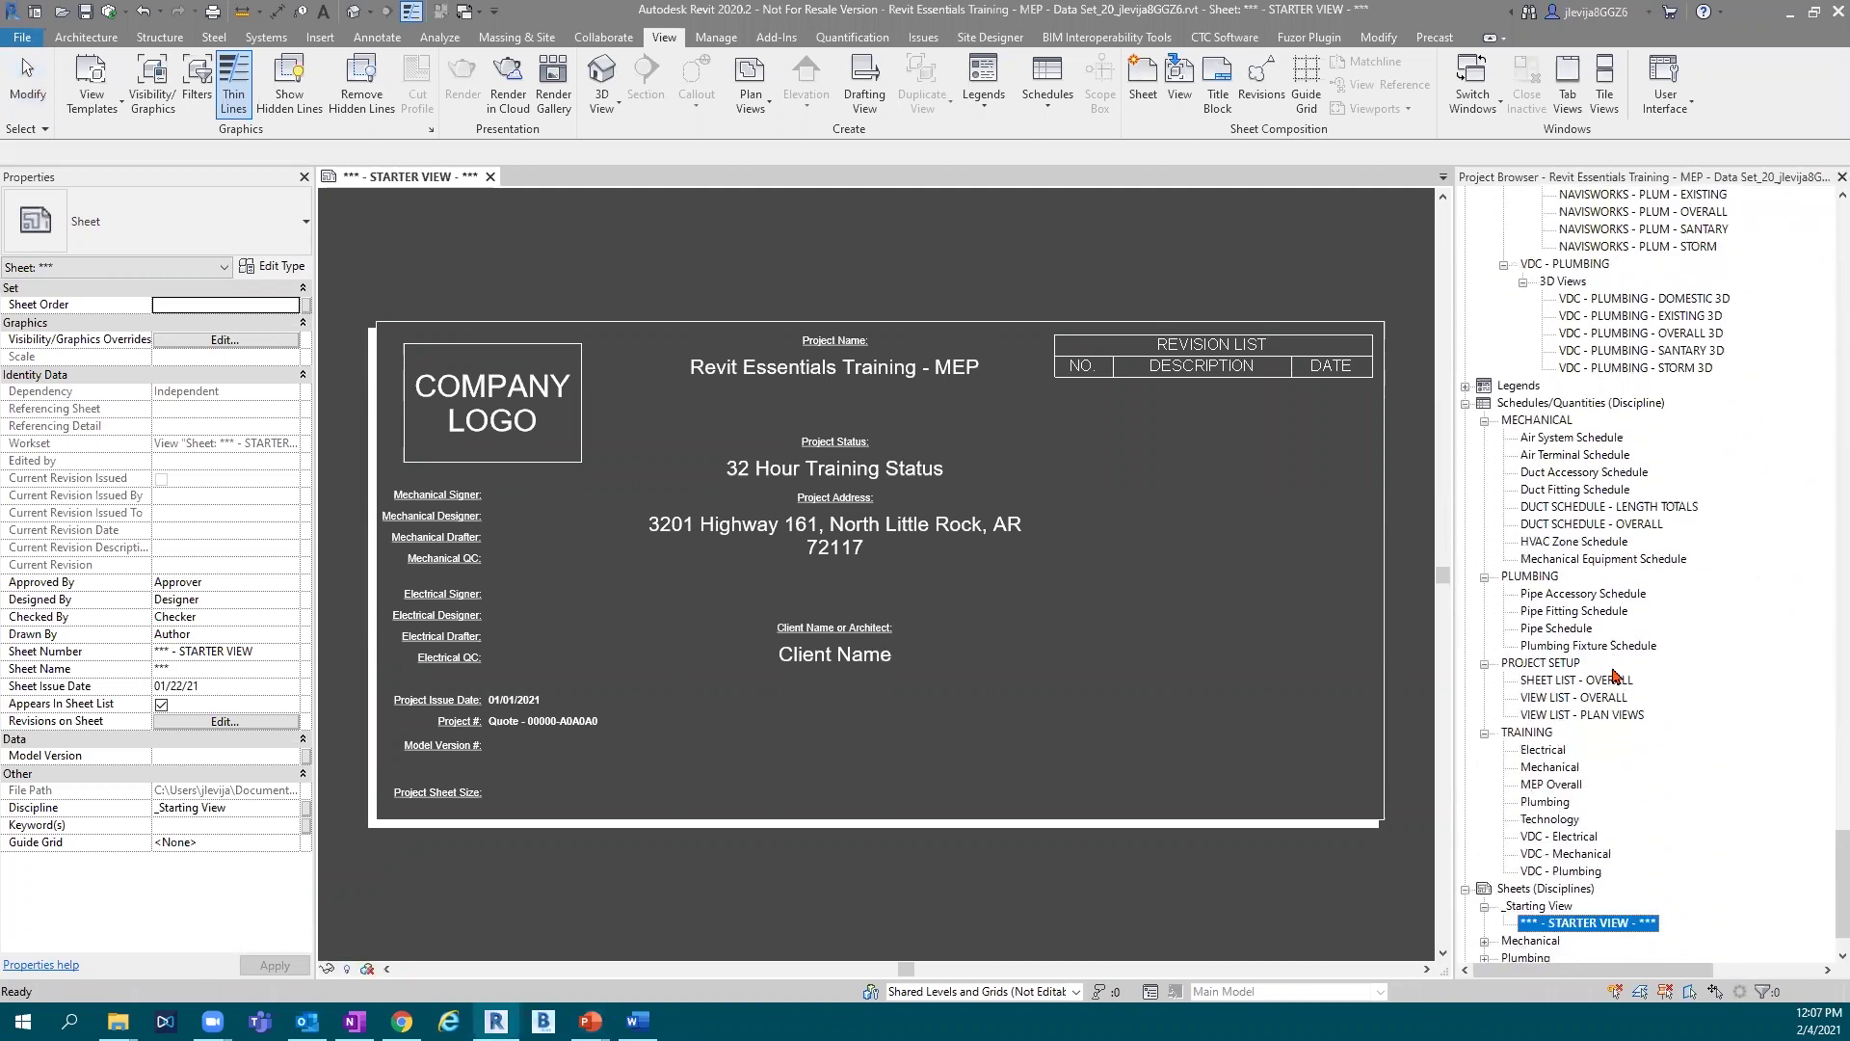
{"action": "scroll", "coordinate": [1615, 675], "scroll_direction": "down", "scroll_amount": 2}
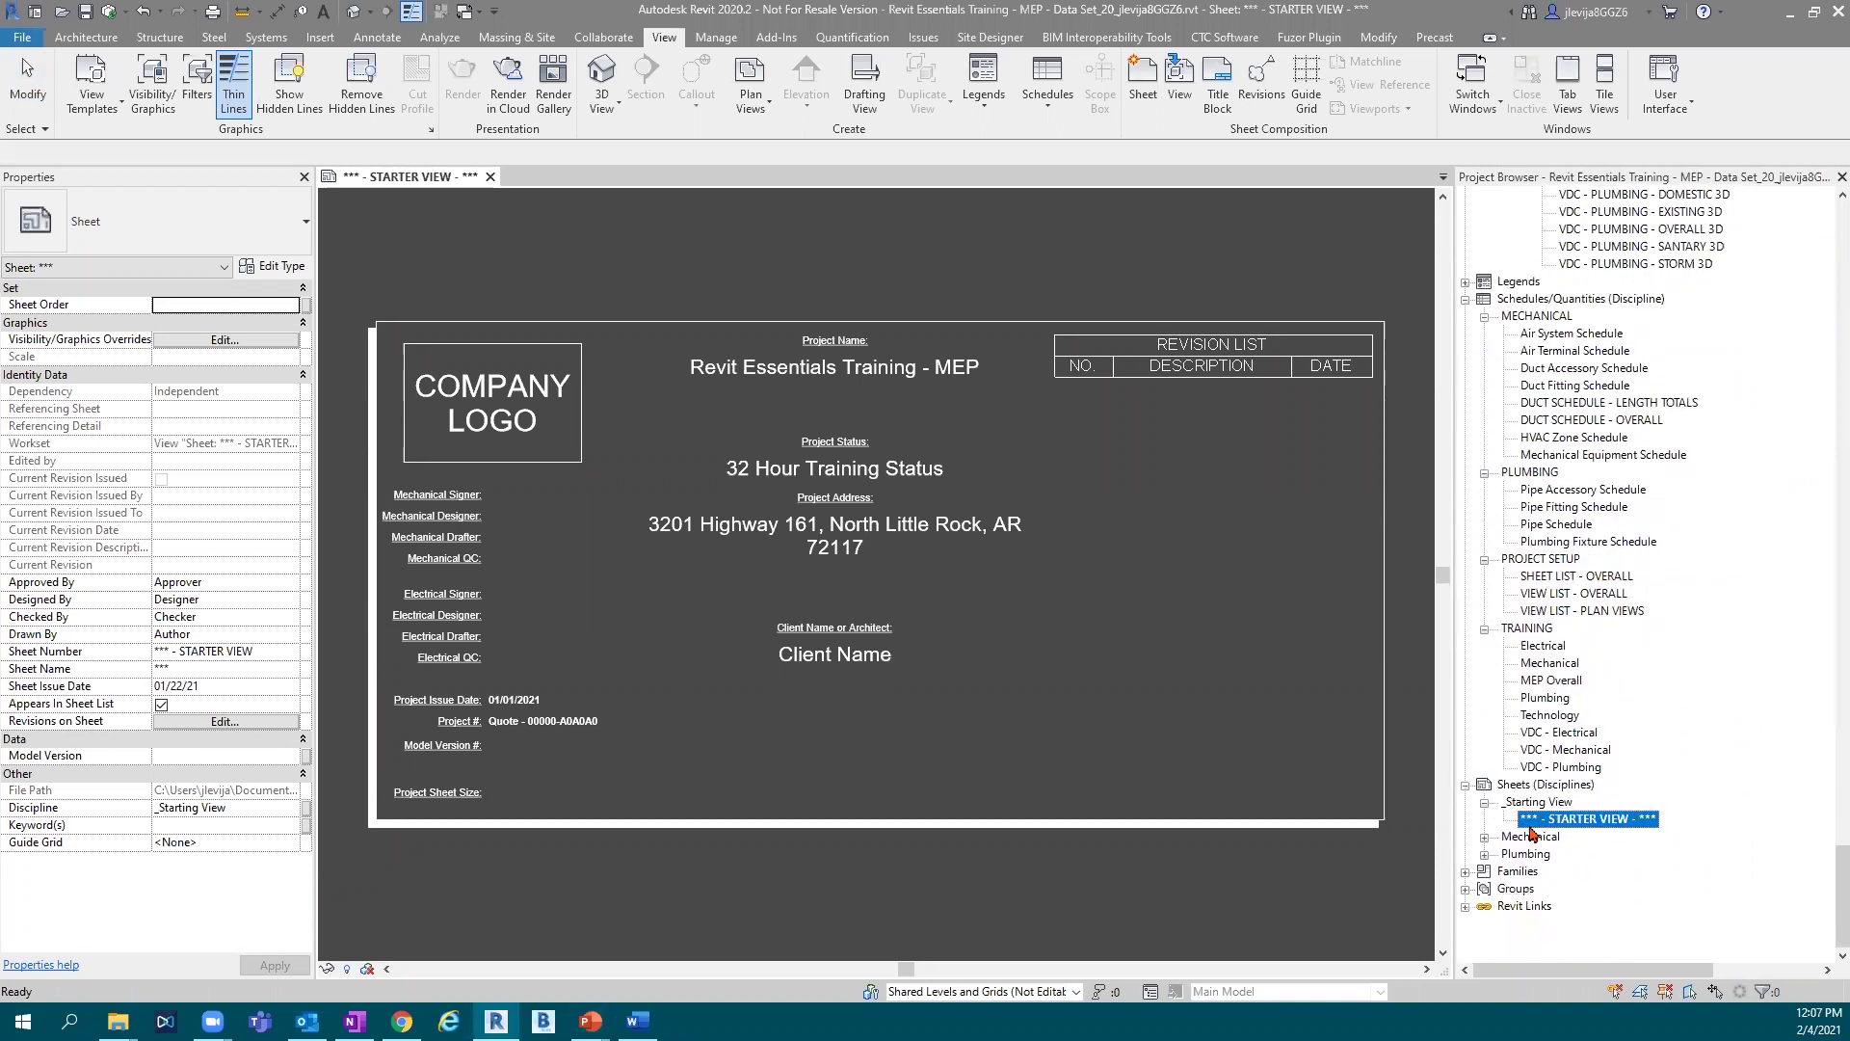
Expand the Mechanical and Plumbing sheet groups and look through their sheets.
{"action": "left_click", "coordinate": [1486, 837]}
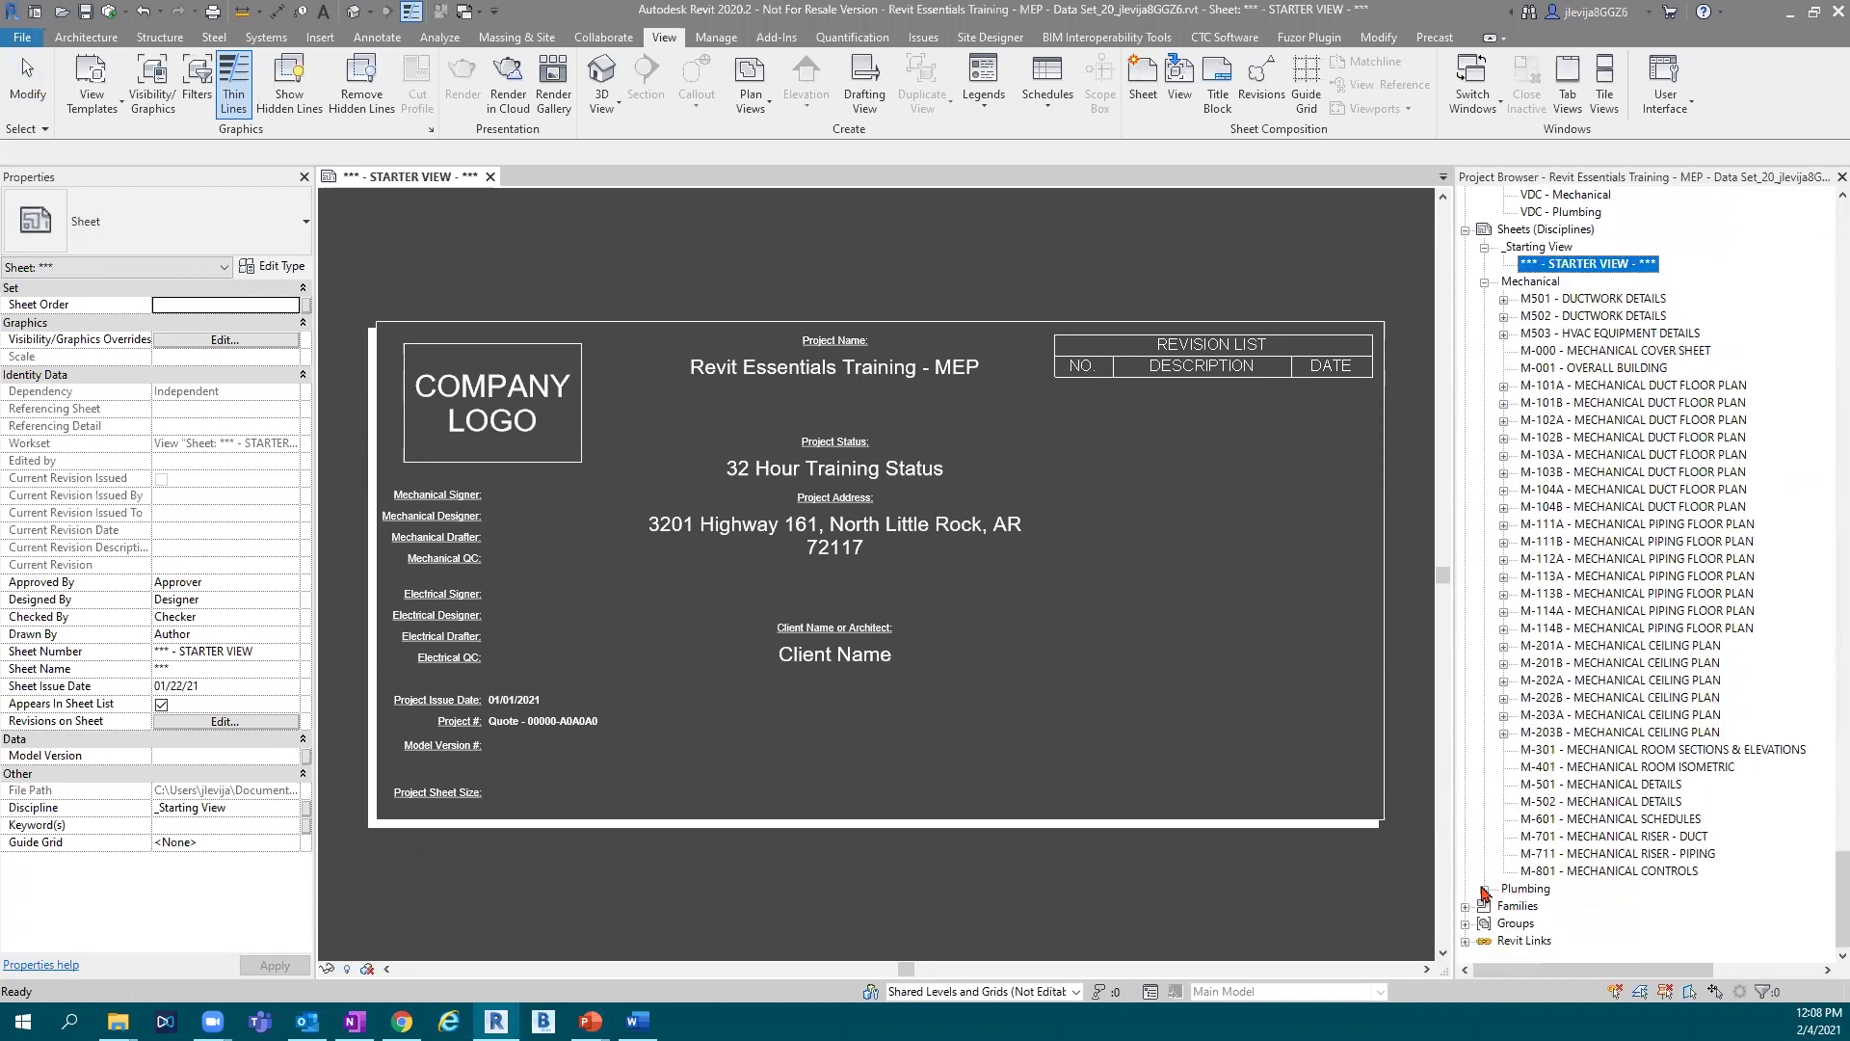
{"action": "left_click", "coordinate": [1485, 888]}
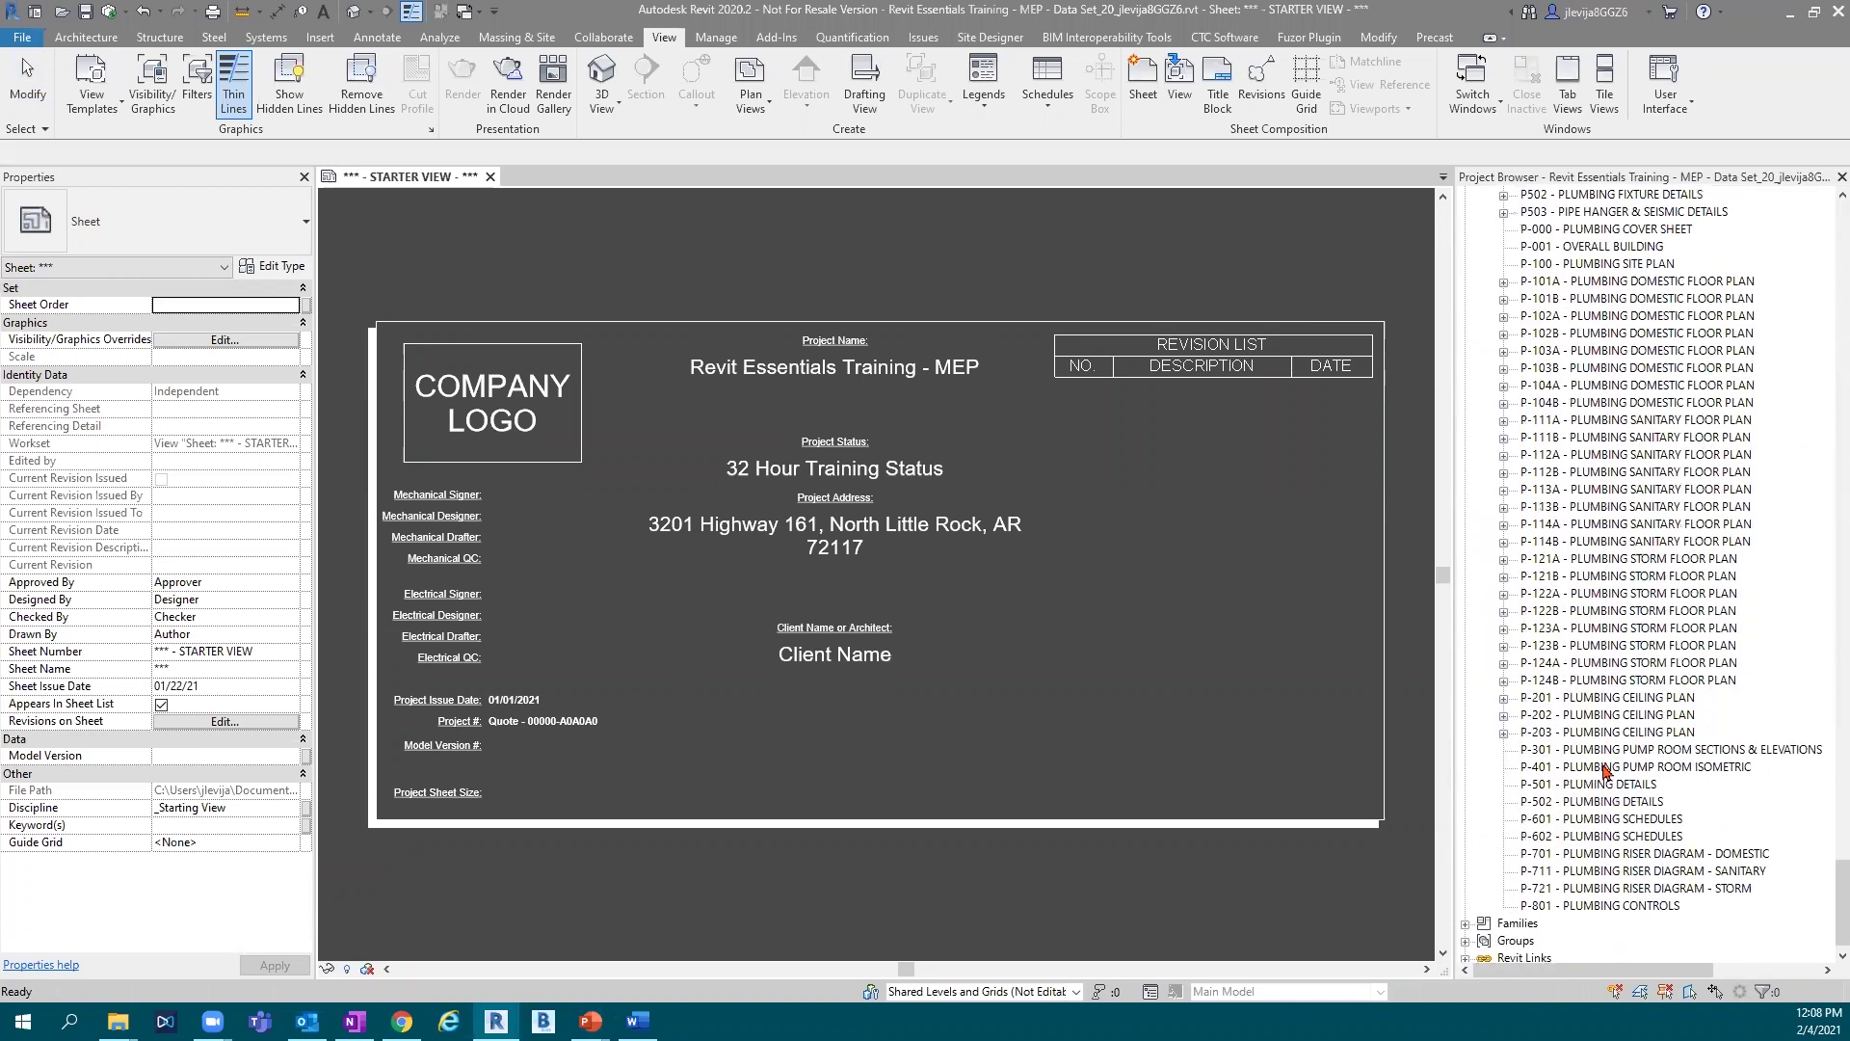
{"action": "scroll", "coordinate": [1648, 674], "scroll_direction": "up", "scroll_amount": 3}
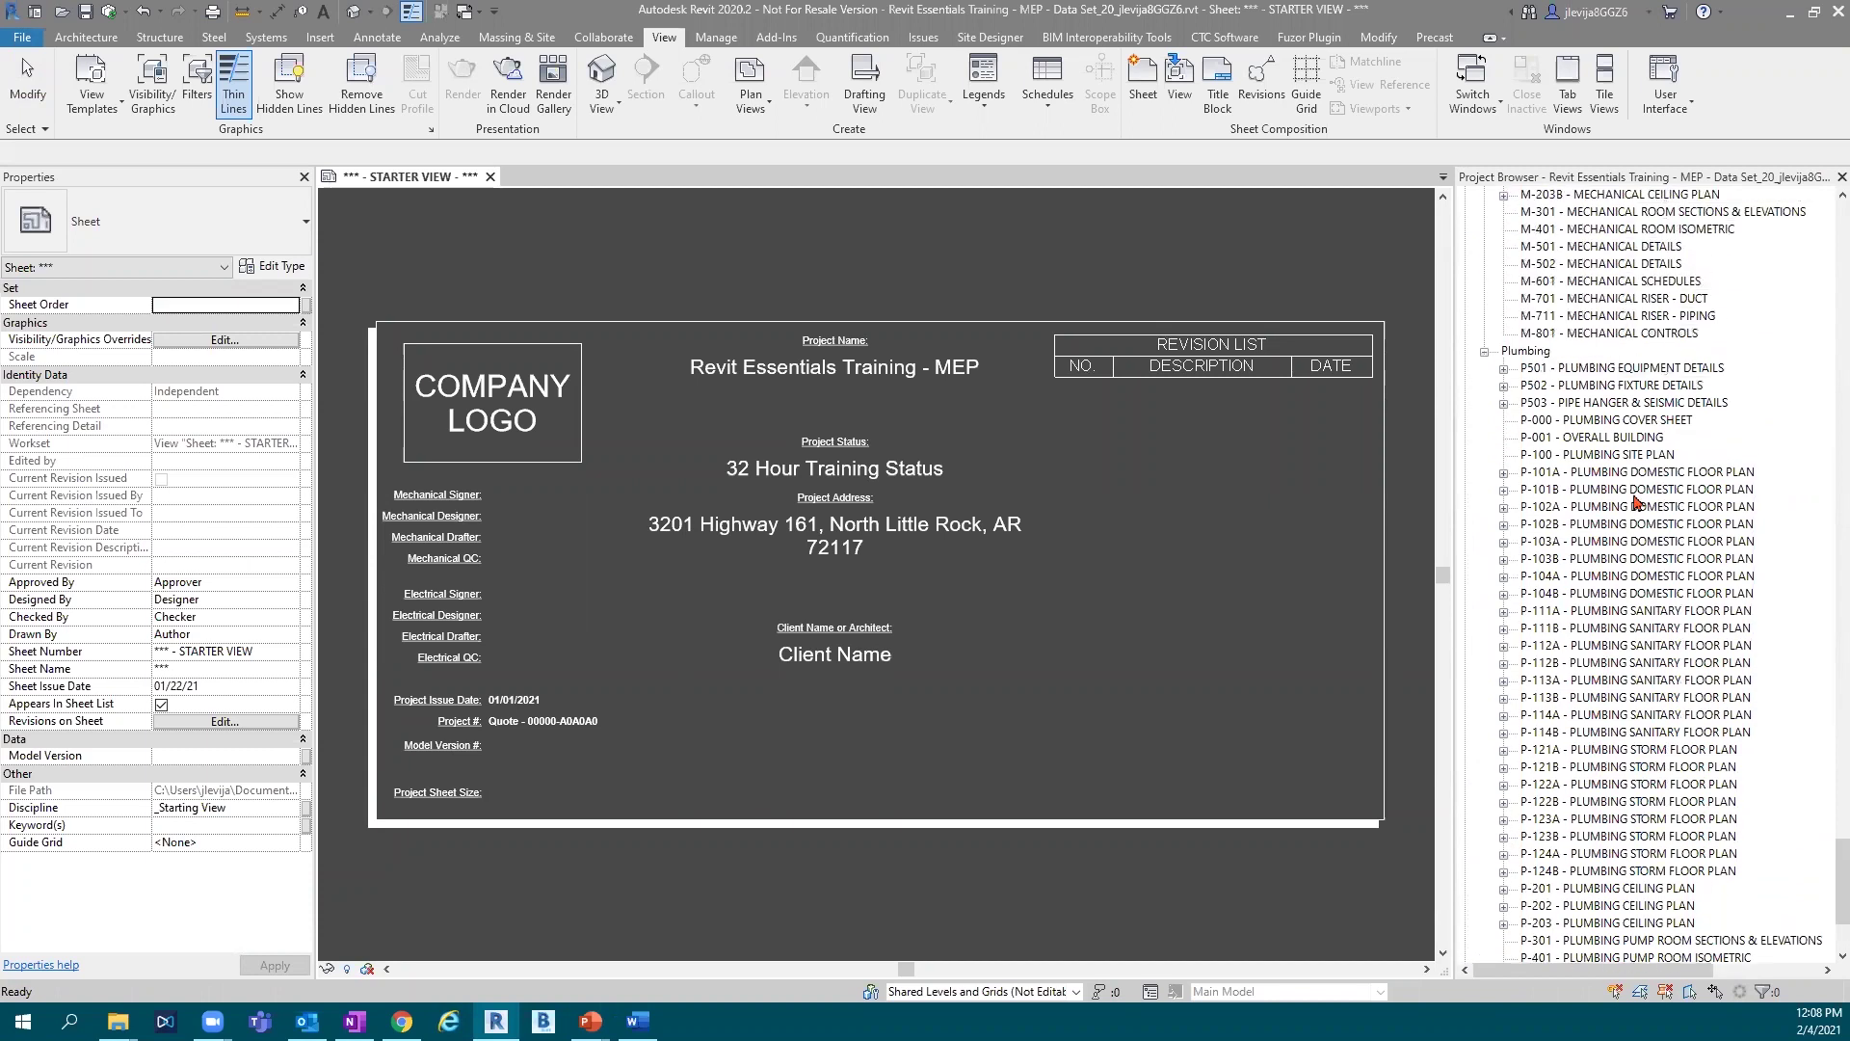
{"action": "scroll", "coordinate": [1615, 682], "scroll_direction": "up", "scroll_amount": 3}
{"action": "scroll", "coordinate": [1615, 682], "scroll_direction": "up", "scroll_amount": 2}
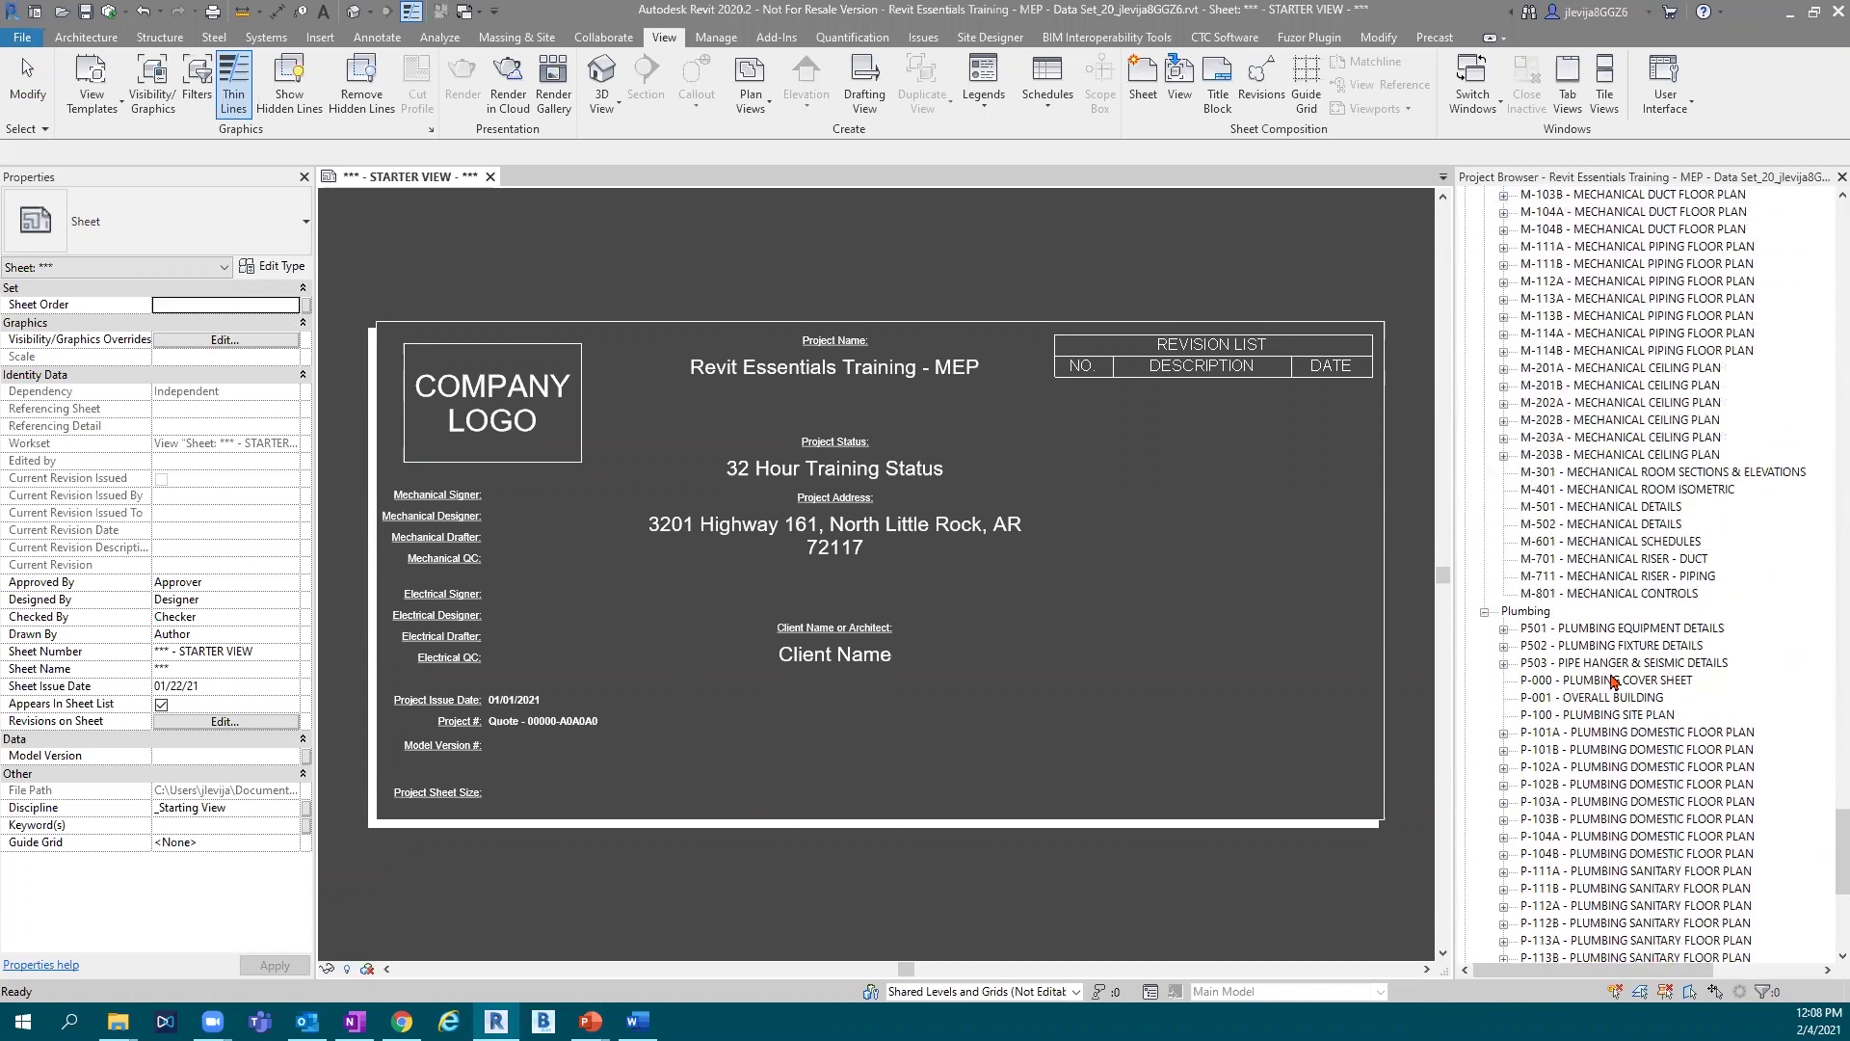
{"action": "scroll", "coordinate": [1615, 681], "scroll_direction": "up", "scroll_amount": 7}
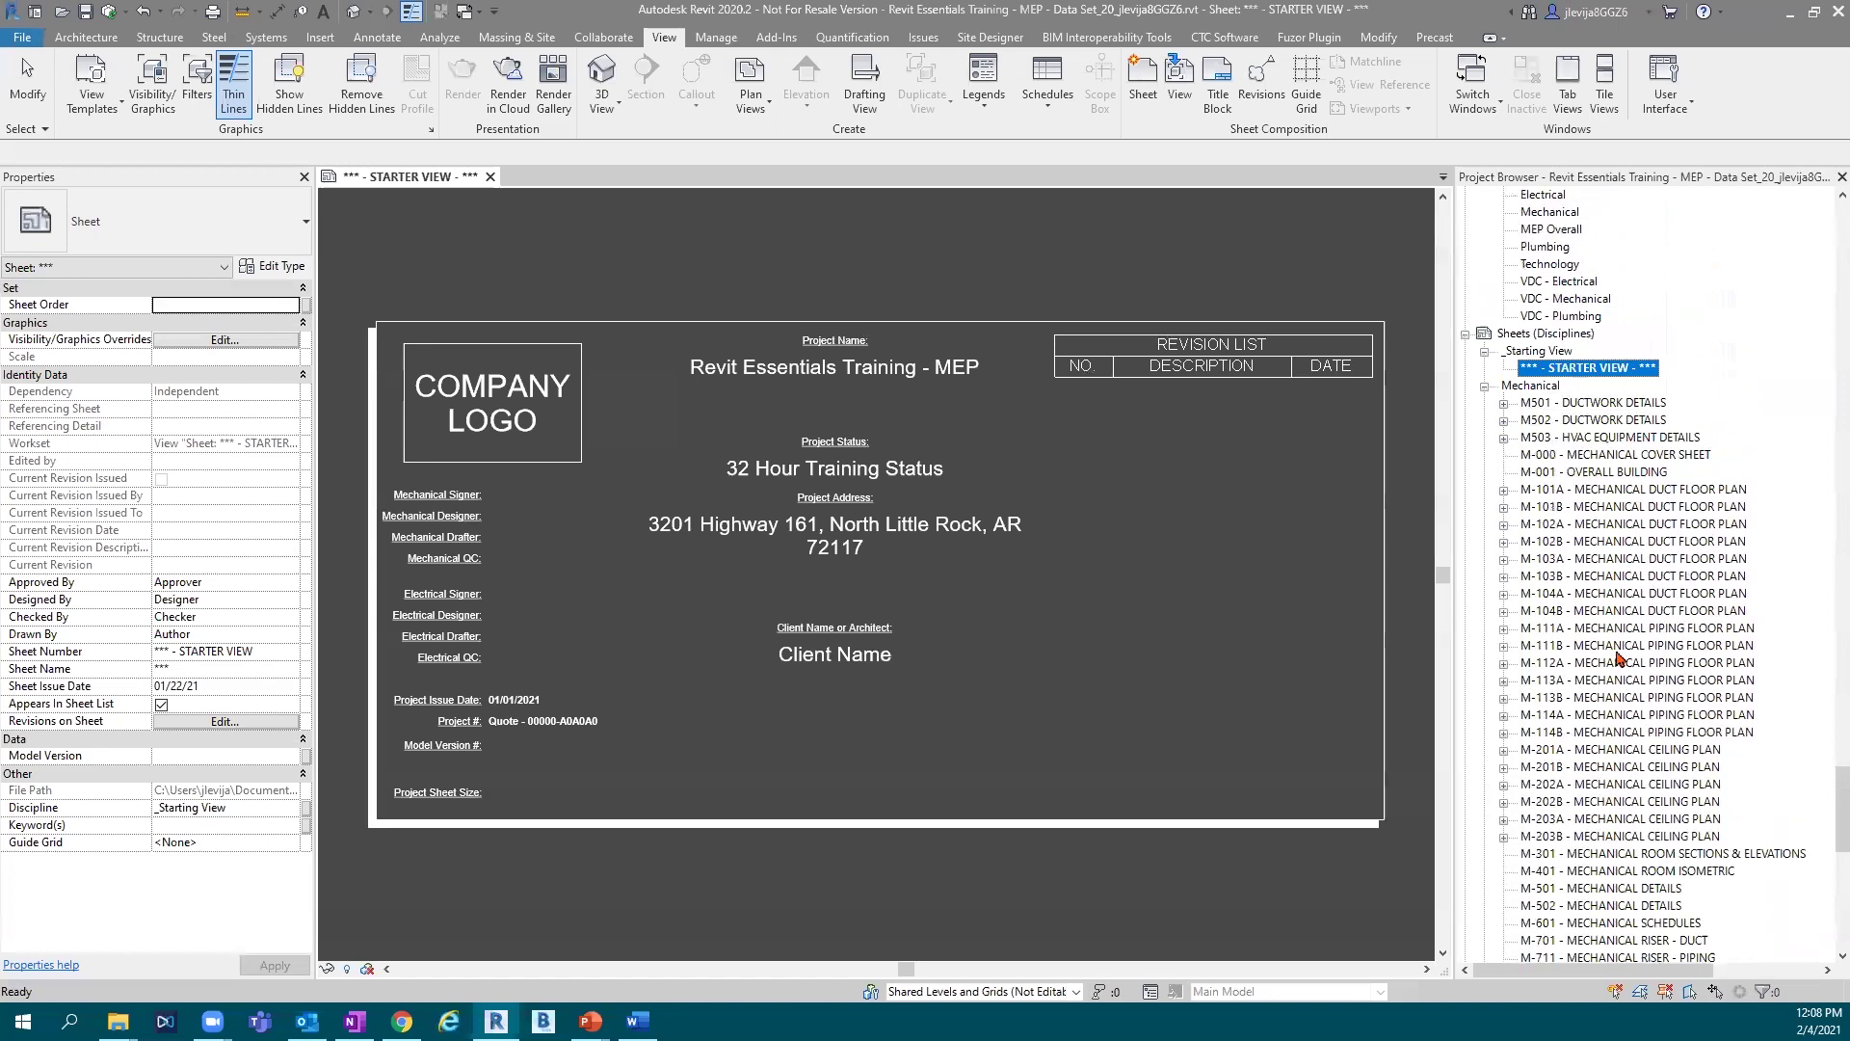
{"action": "scroll", "coordinate": [1619, 658], "scroll_direction": "up", "scroll_amount": 3}
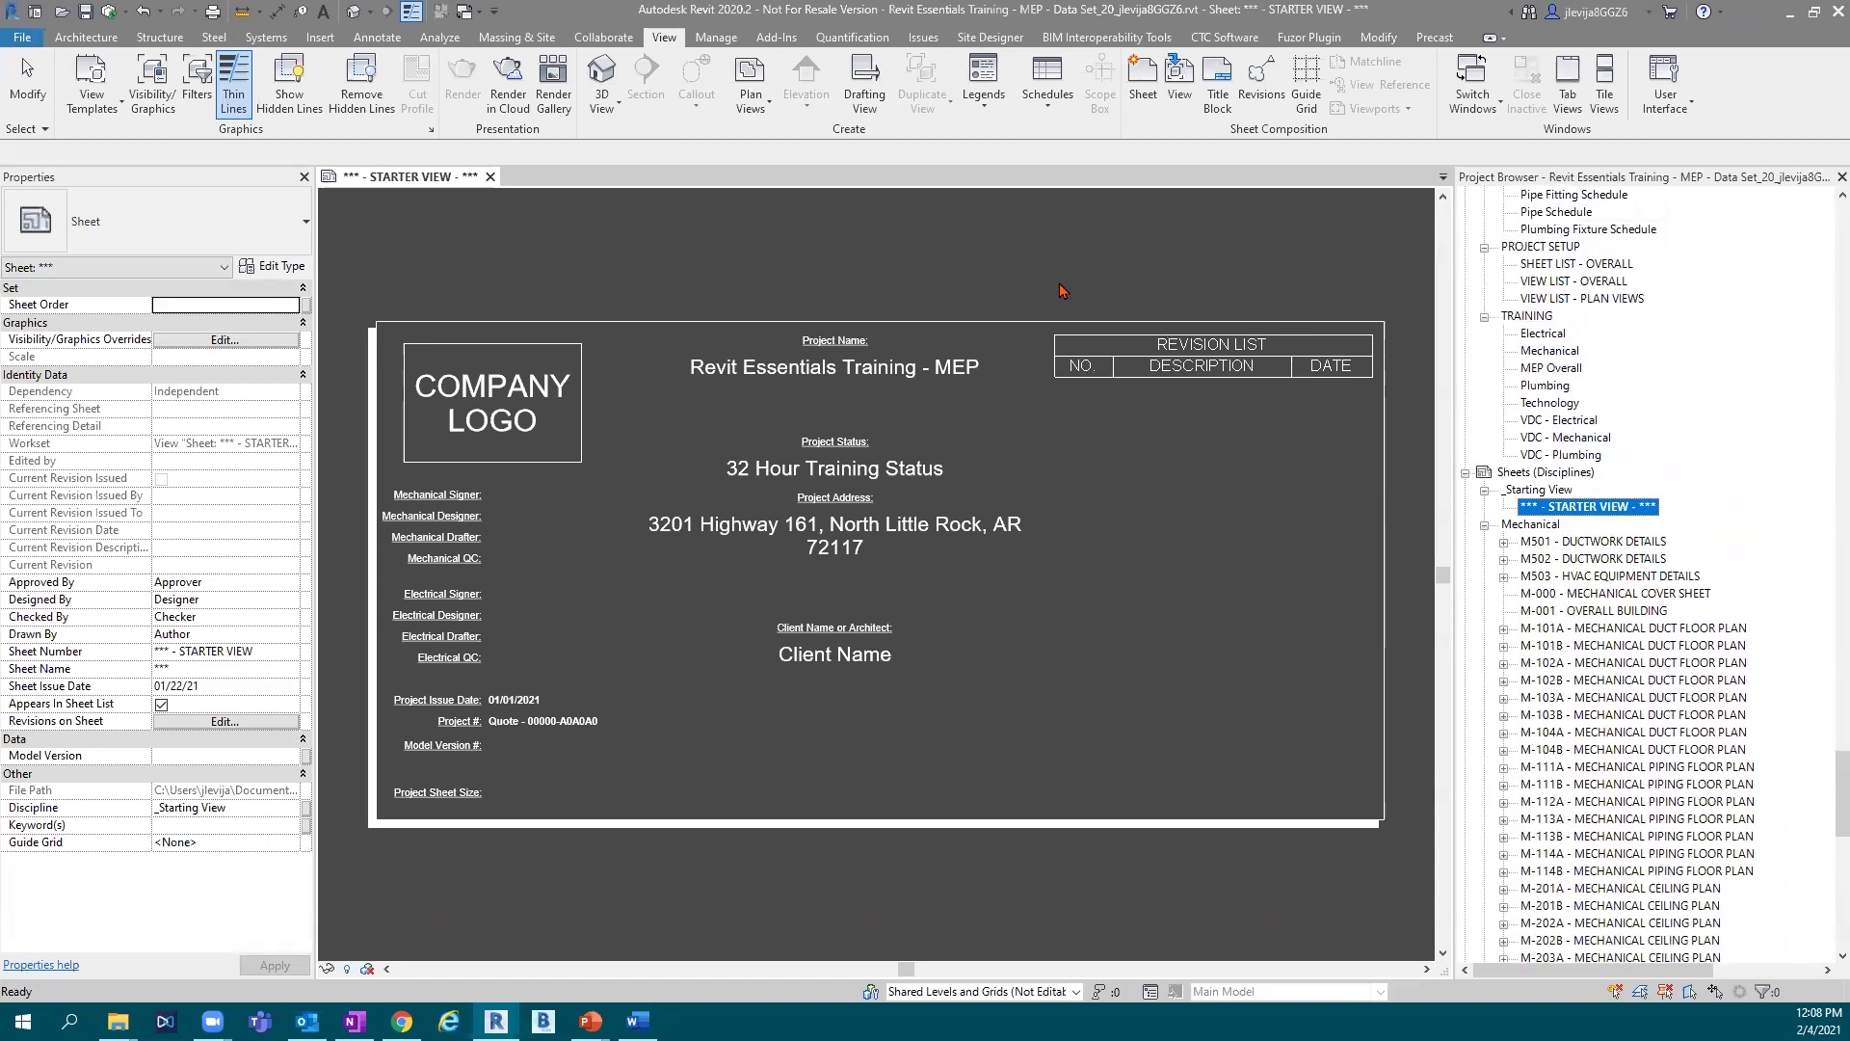
Open the SHEET LIST - OVERALL schedule, widen its Current Revision Issued column and review the listed sheets.
{"action": "double_click", "coordinate": [1578, 266]}
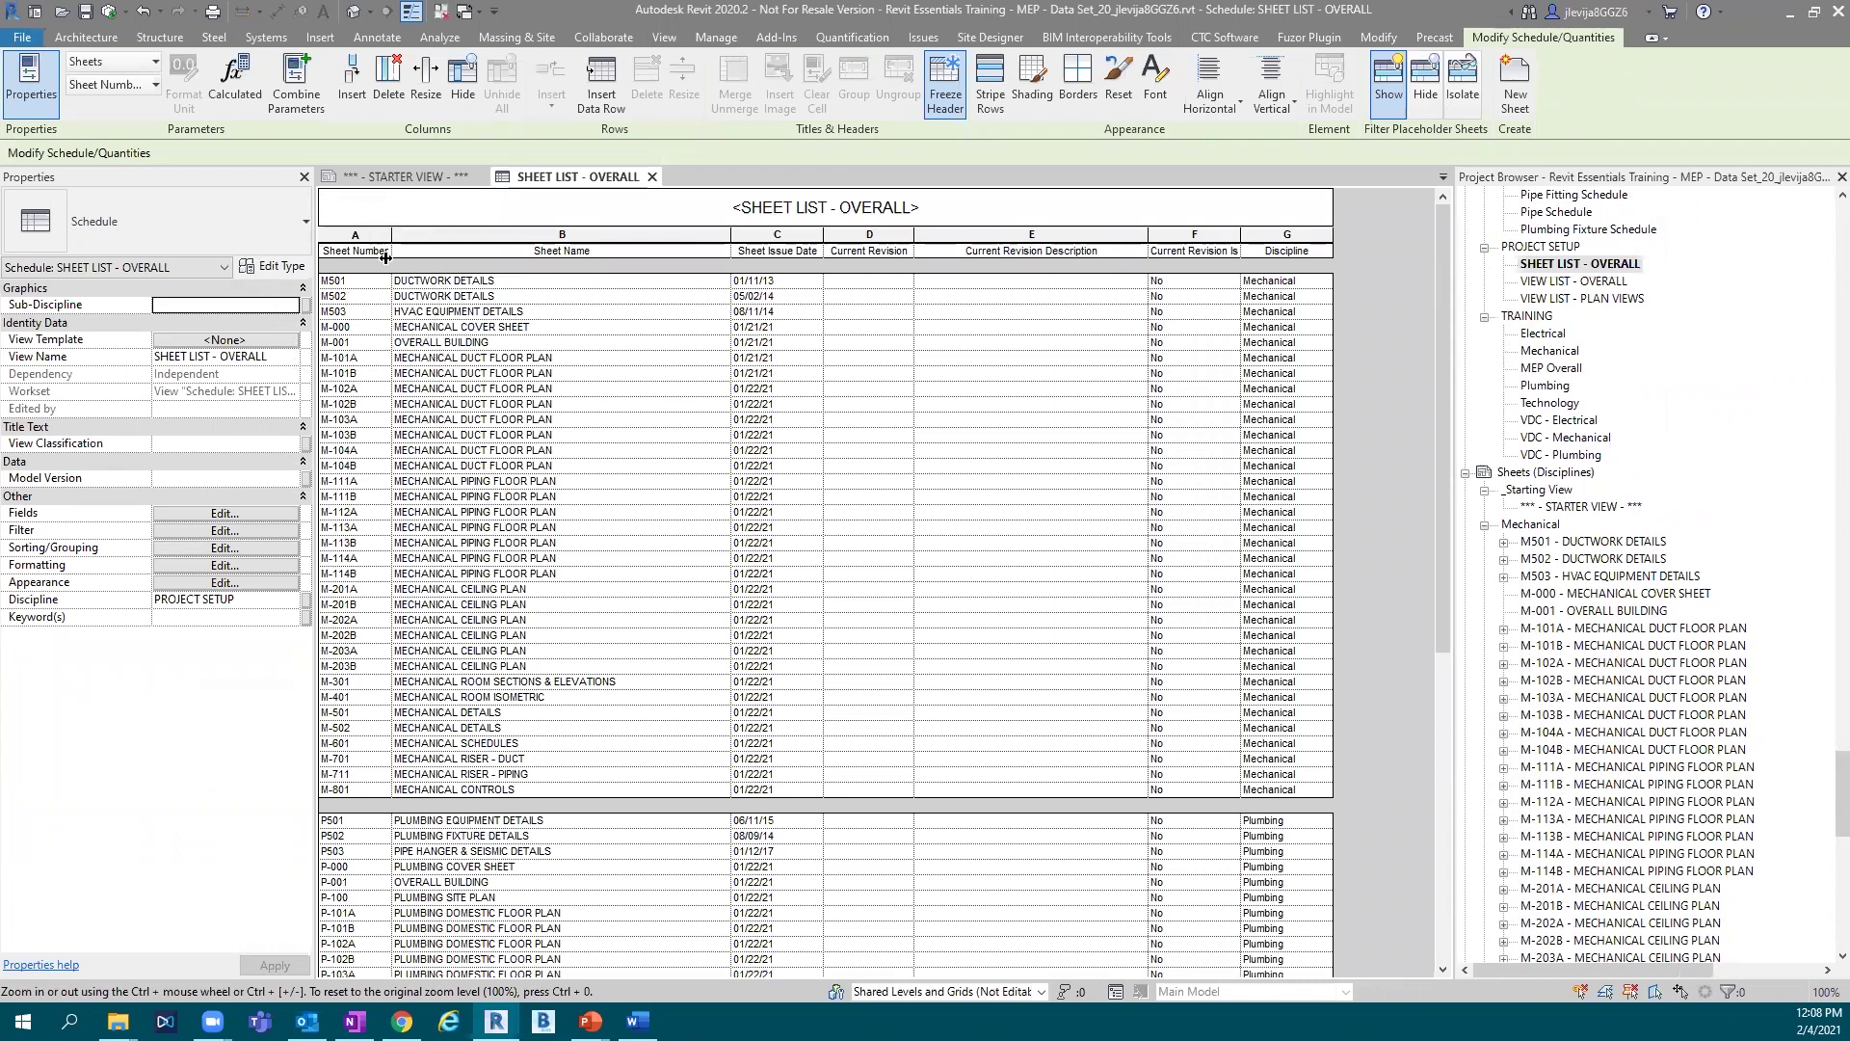
{"action": "key", "text": "ctrl"}
{"action": "key", "text": "ctrl"}
{"action": "key", "text": "ctrl"}
{"action": "key", "text": "ctrl"}
{"action": "left_click_drag", "start_coordinate": [1240, 233], "coordinate": [1276, 233]}
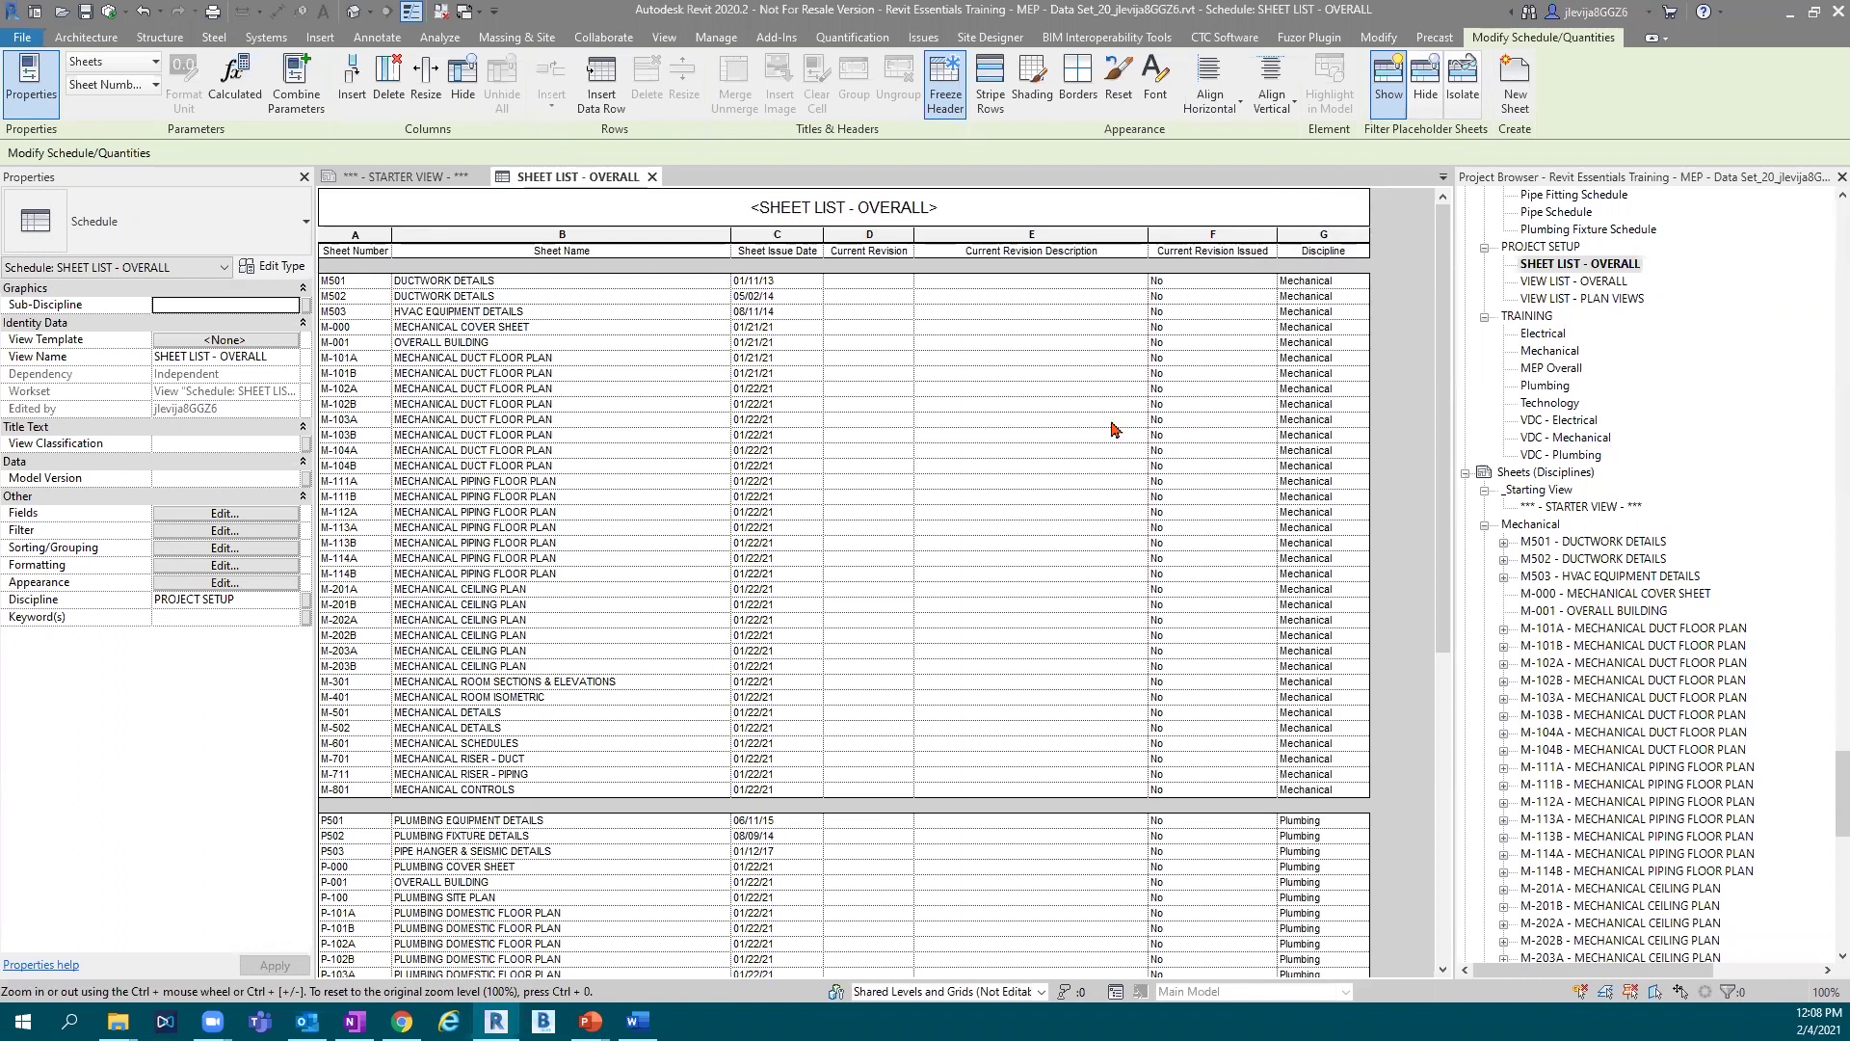
{"action": "scroll", "coordinate": [877, 714], "scroll_direction": "down", "scroll_amount": 10}
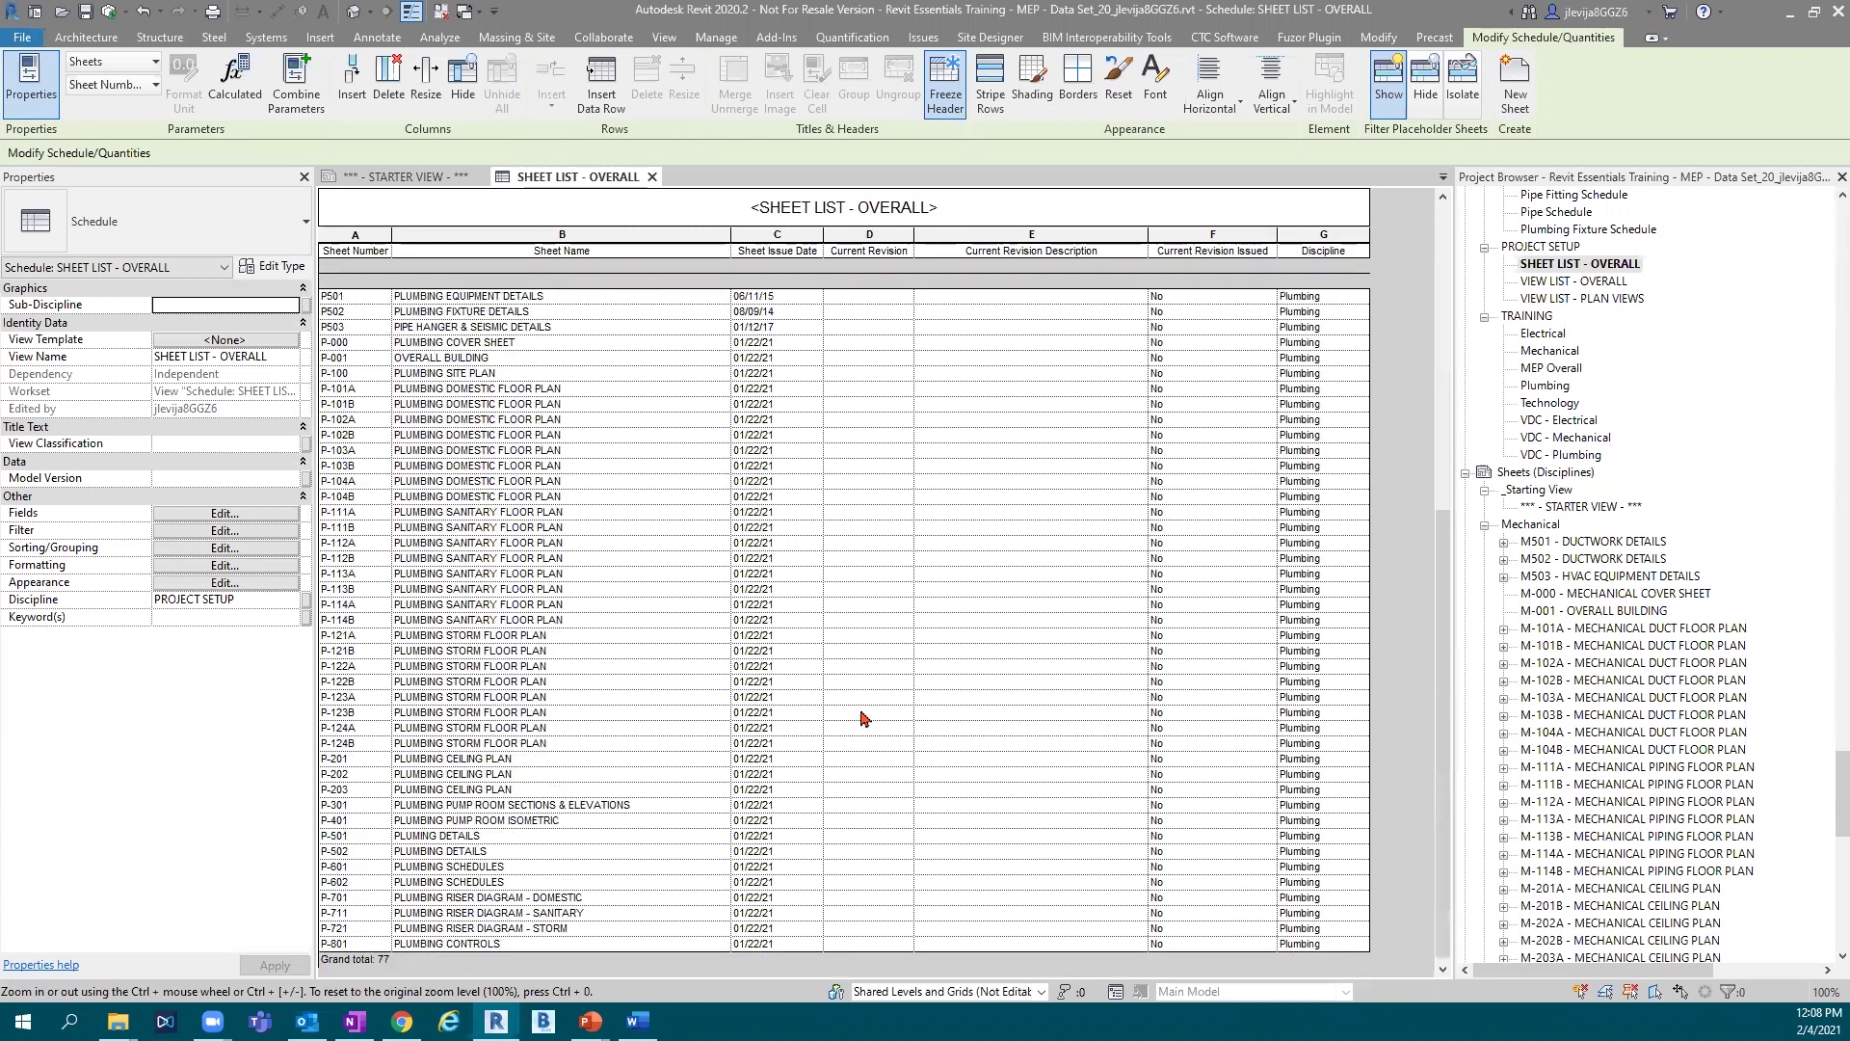
{"action": "scroll", "coordinate": [935, 624], "scroll_direction": "up", "scroll_amount": 10}
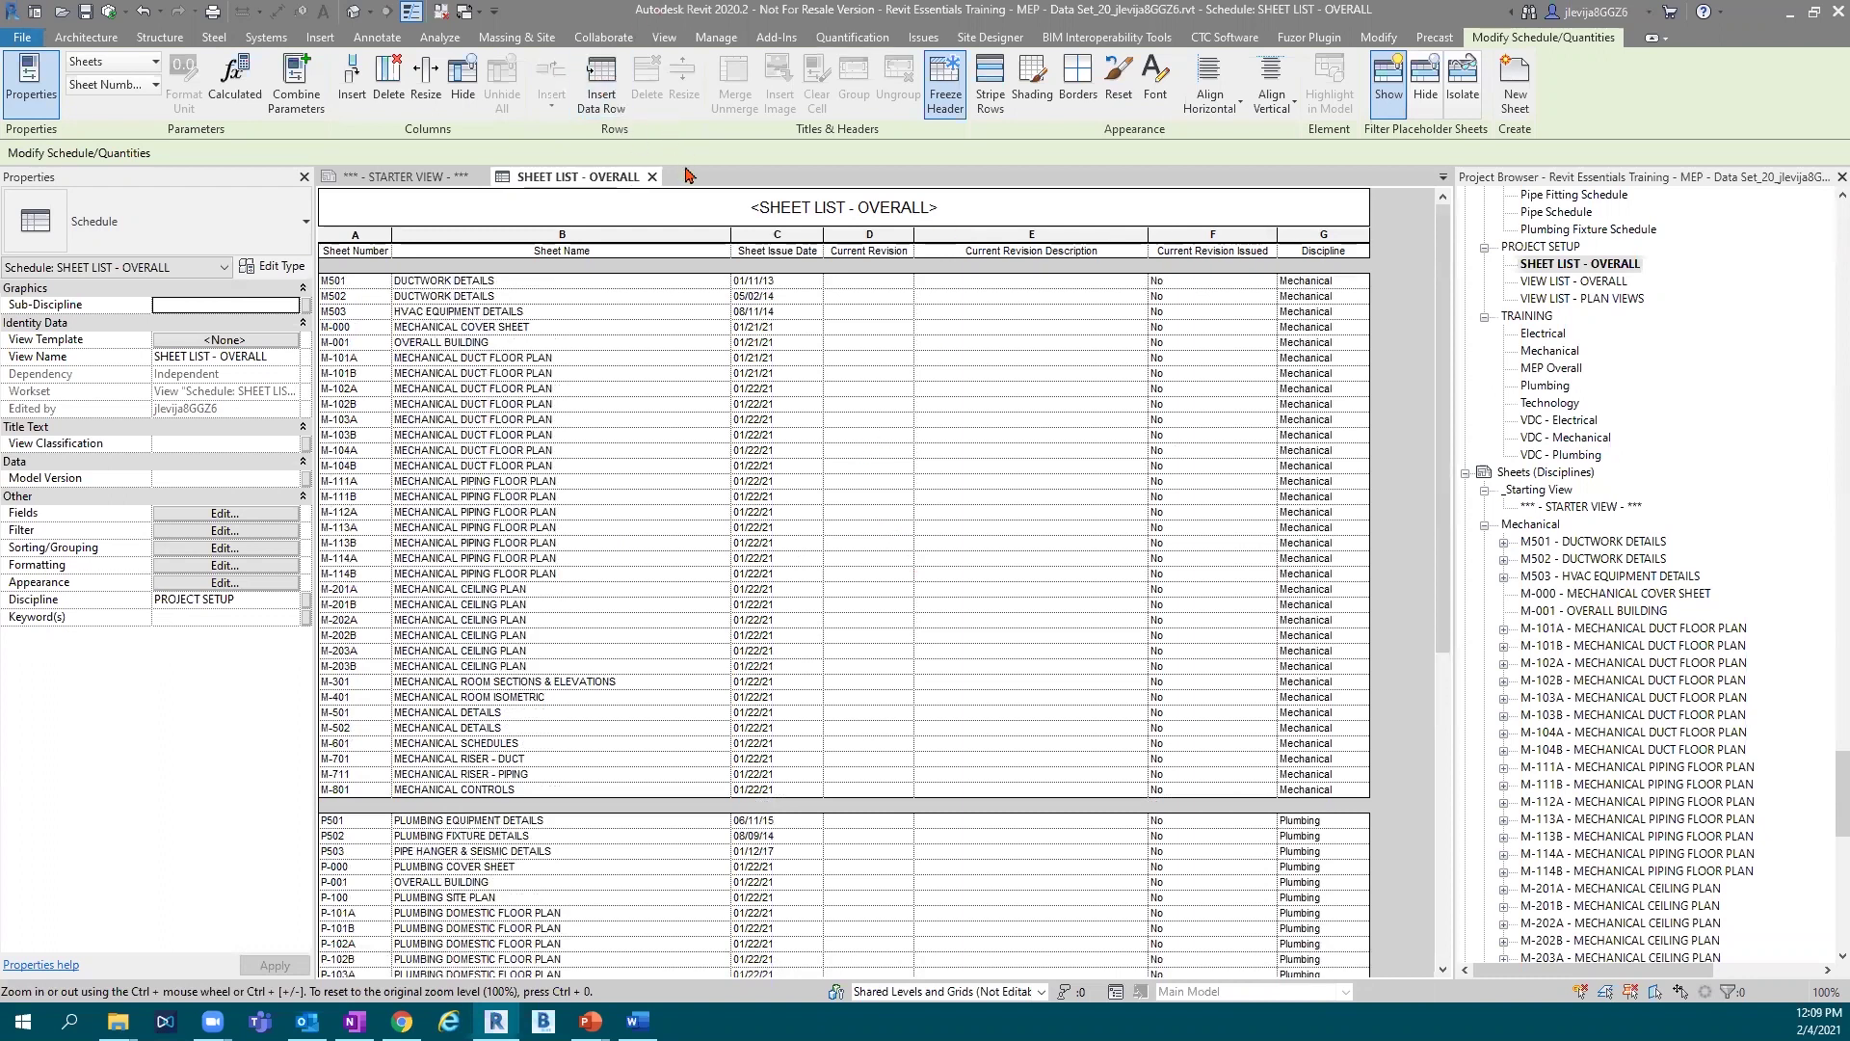
Start a new sheet list and add Sheet Number, Sheet Name and Discipline as its scheduled fields, in that order.
{"action": "left_click", "coordinate": [675, 45]}
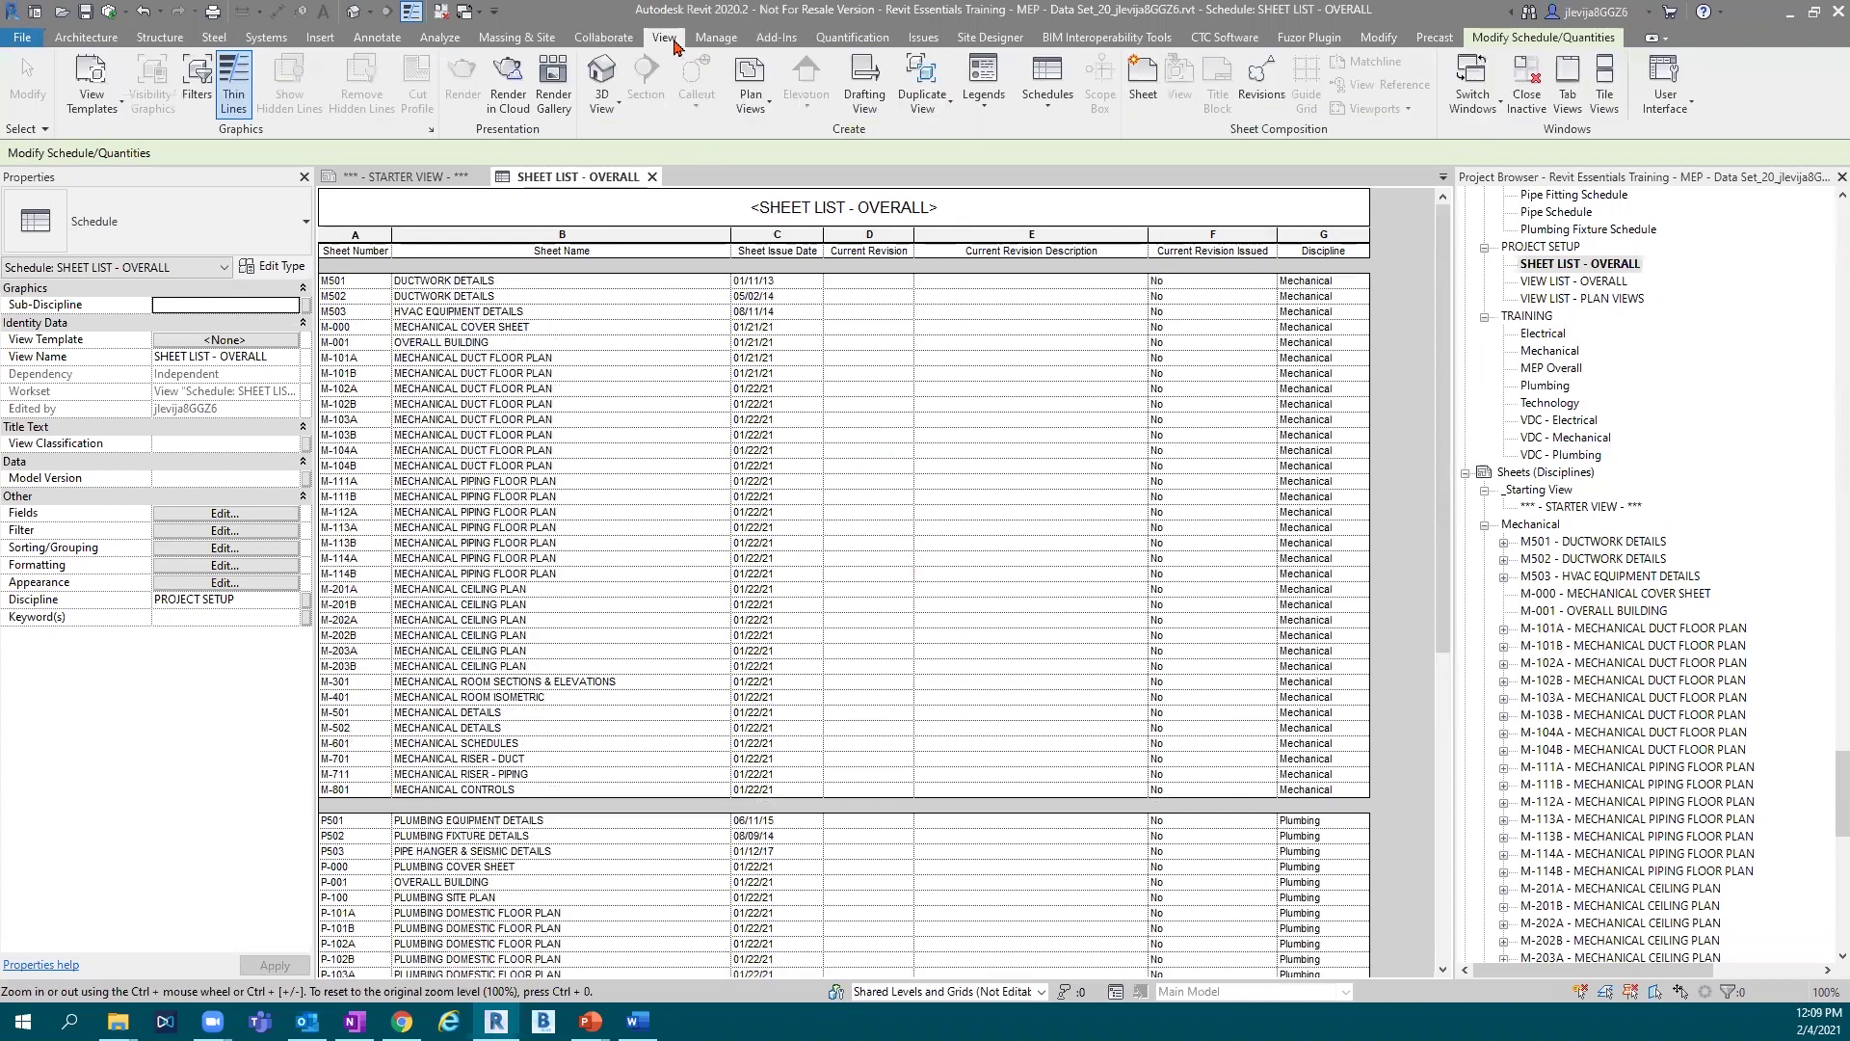
{"action": "left_click", "coordinate": [846, 138]}
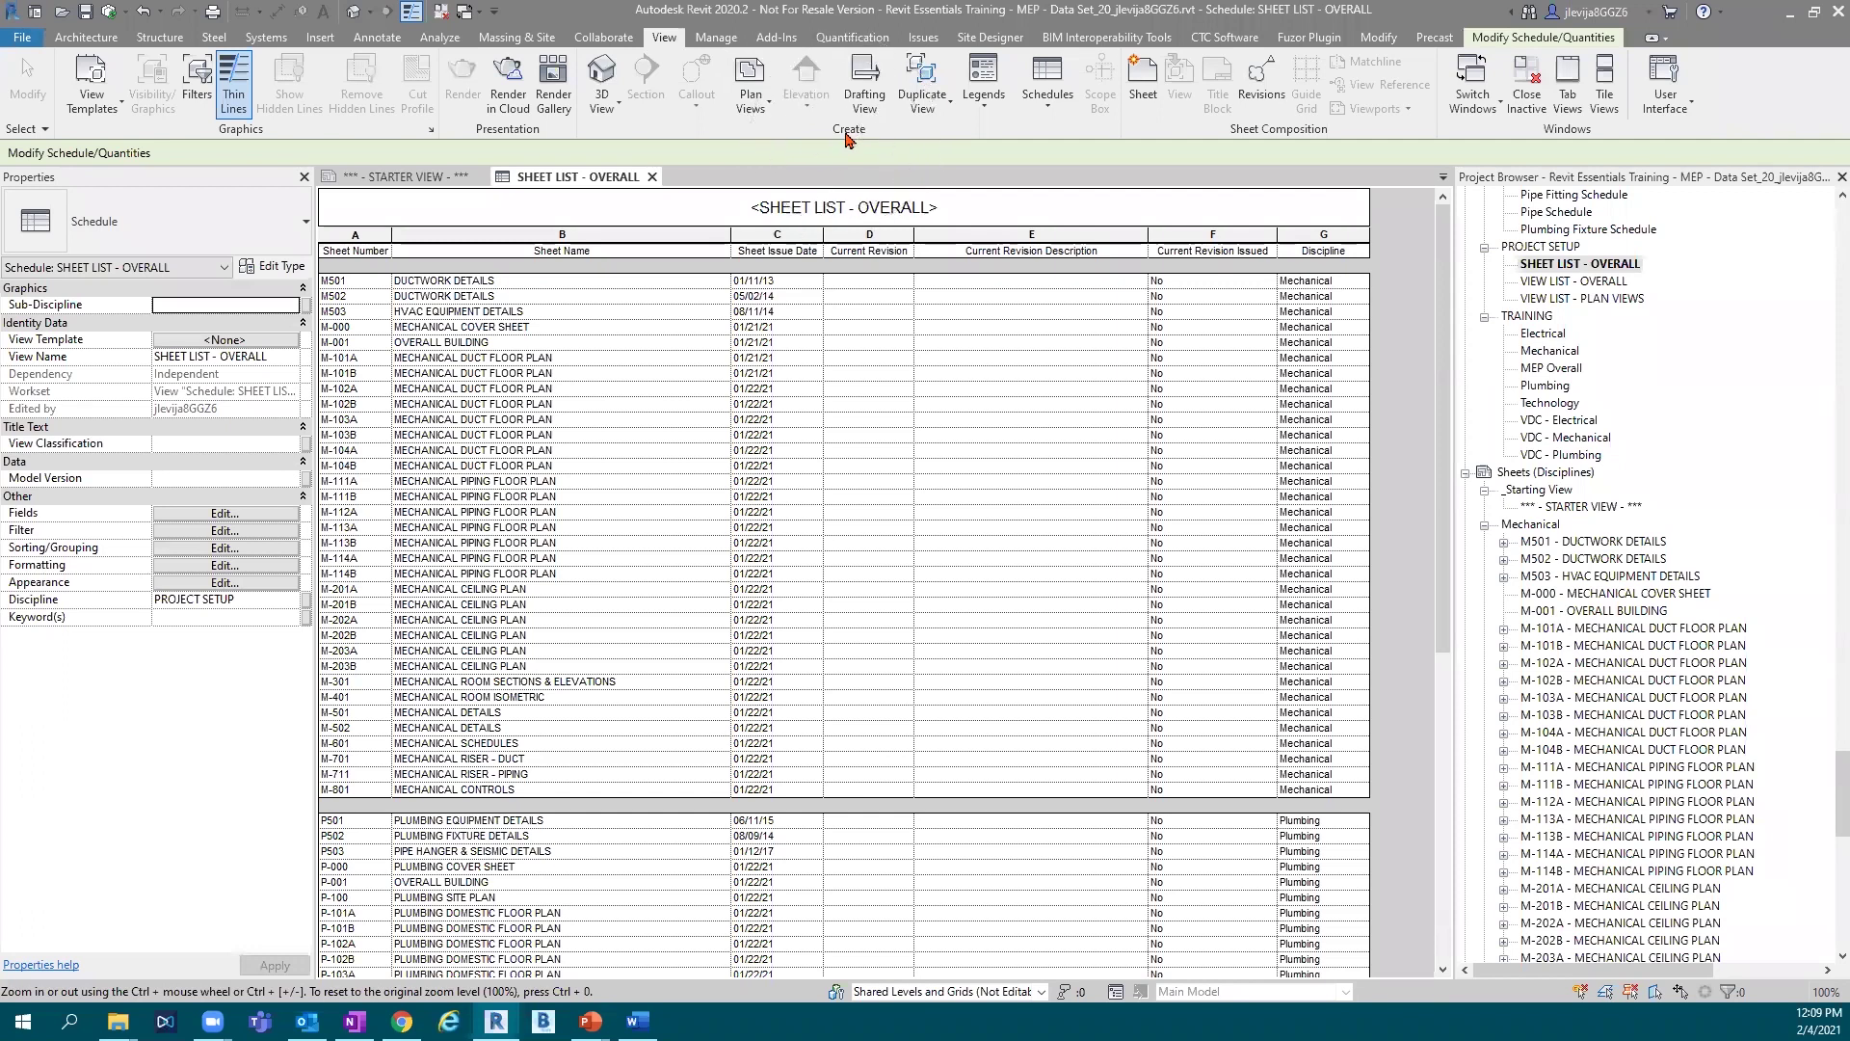
{"action": "left_click", "coordinate": [1058, 98]}
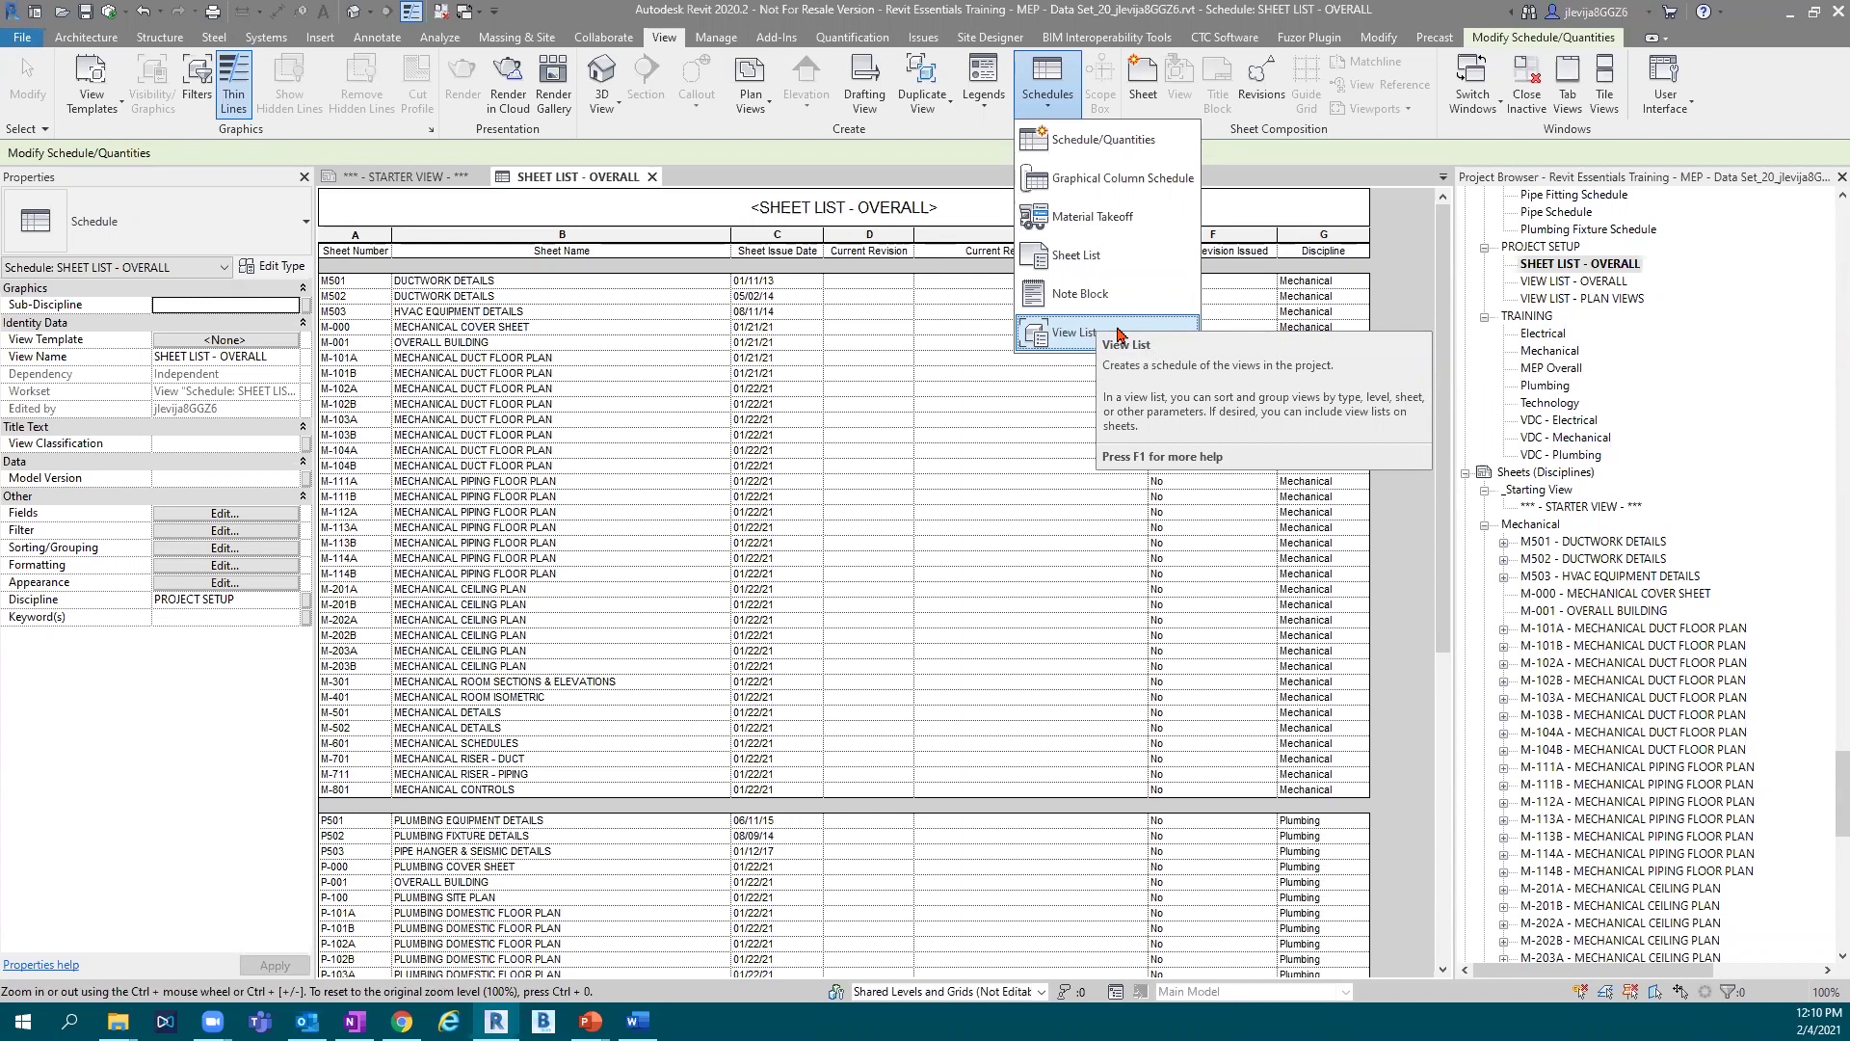
{"action": "left_click", "coordinate": [1090, 262]}
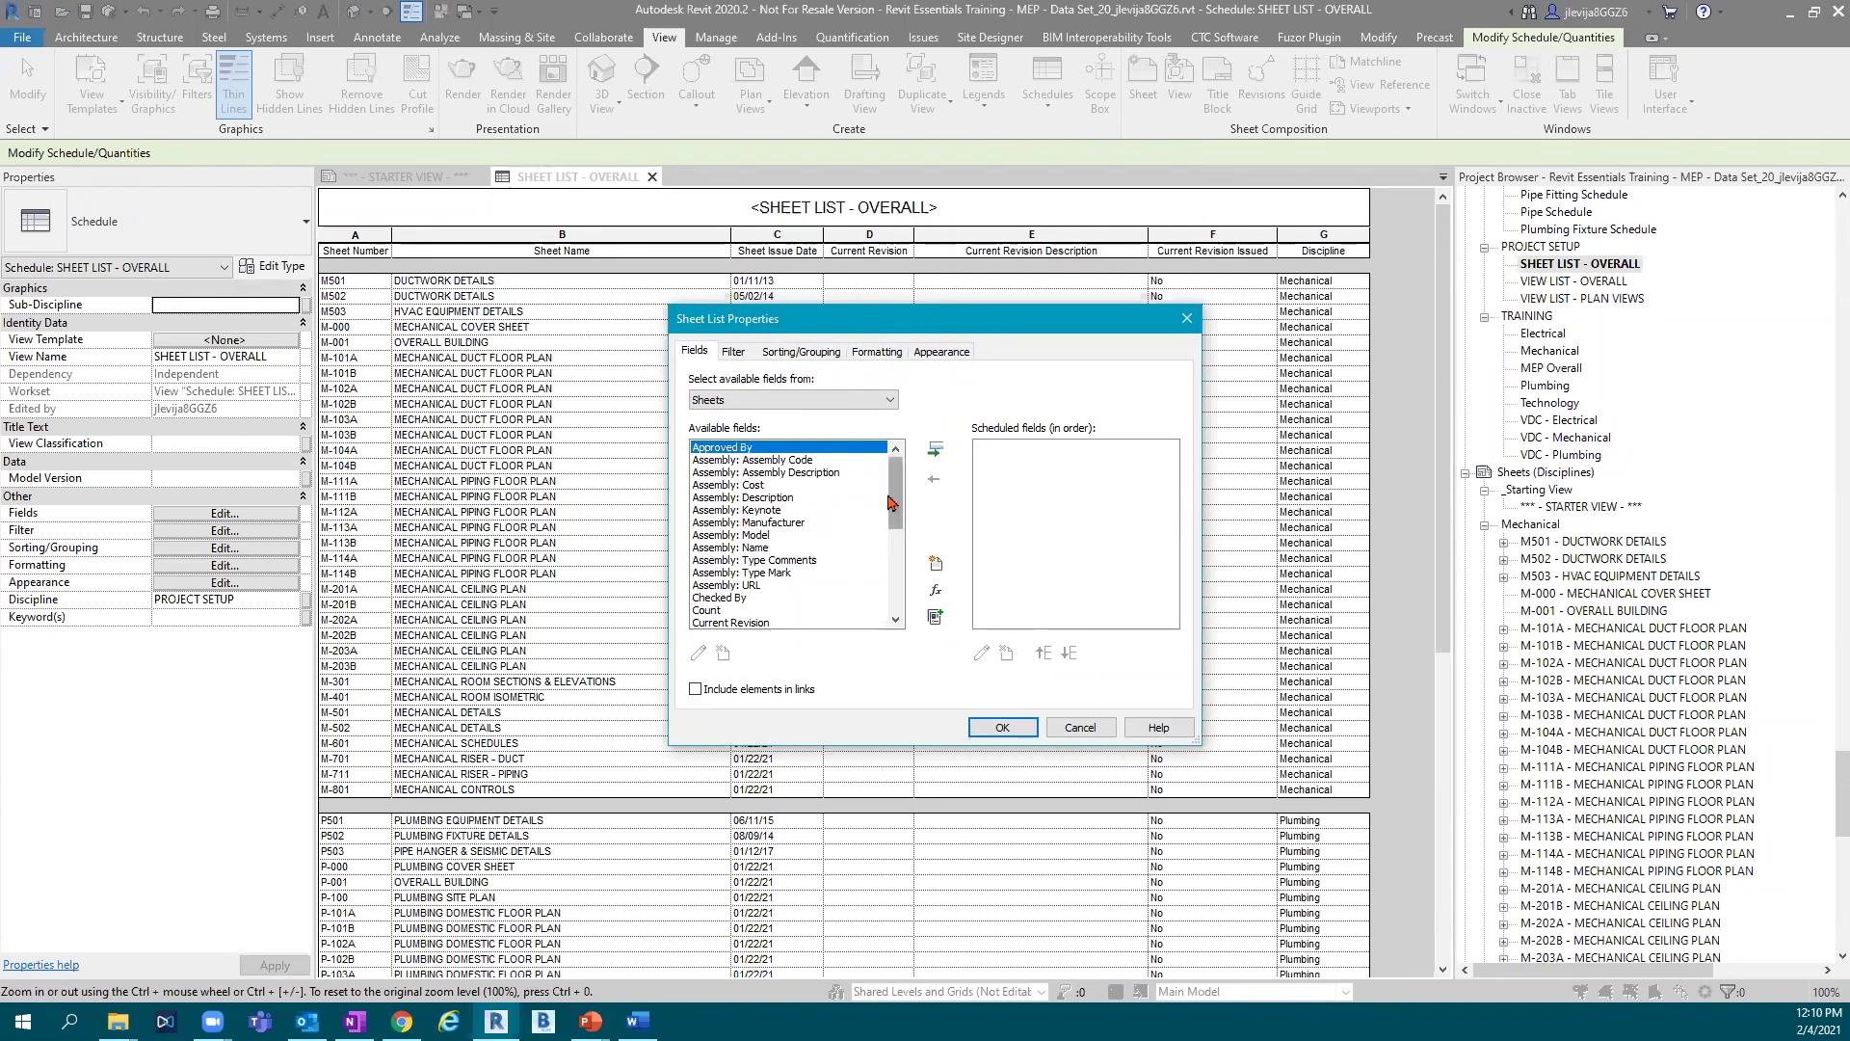
{"action": "left_click_drag", "start_coordinate": [893, 505], "coordinate": [916, 610]}
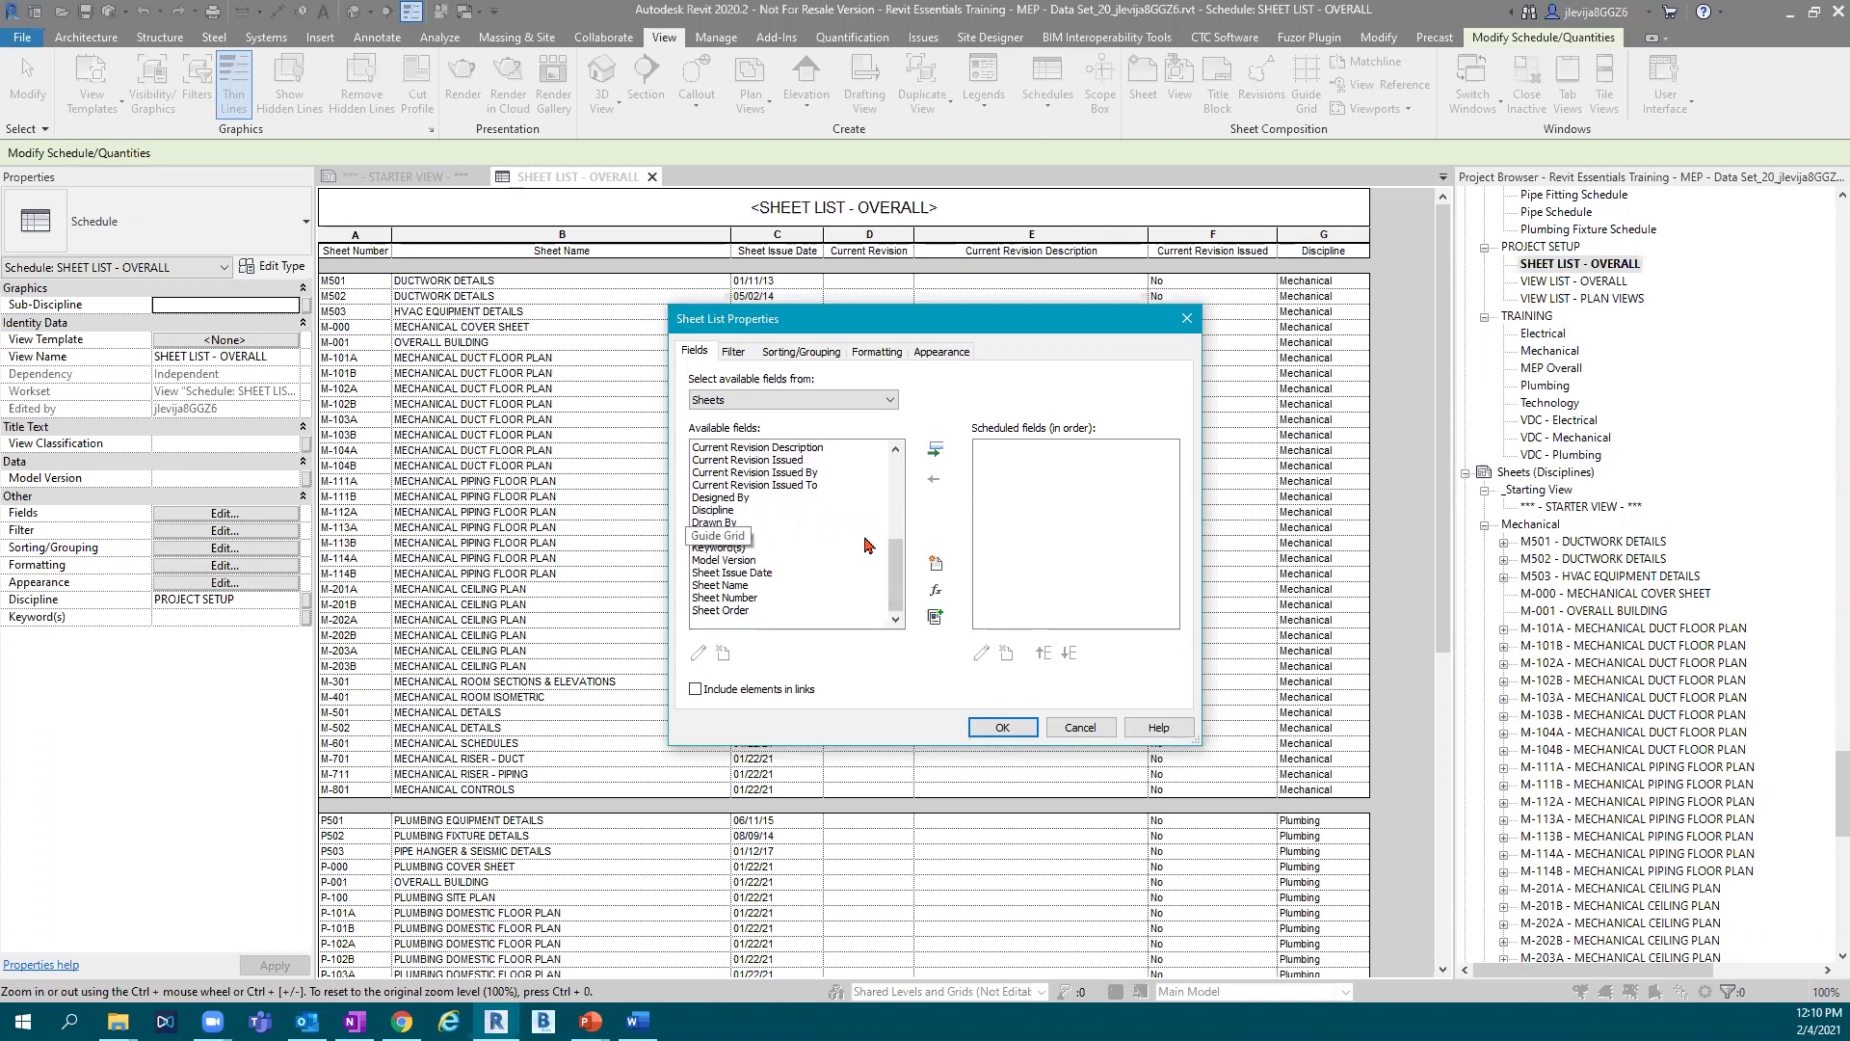
{"action": "left_click", "coordinate": [792, 600]}
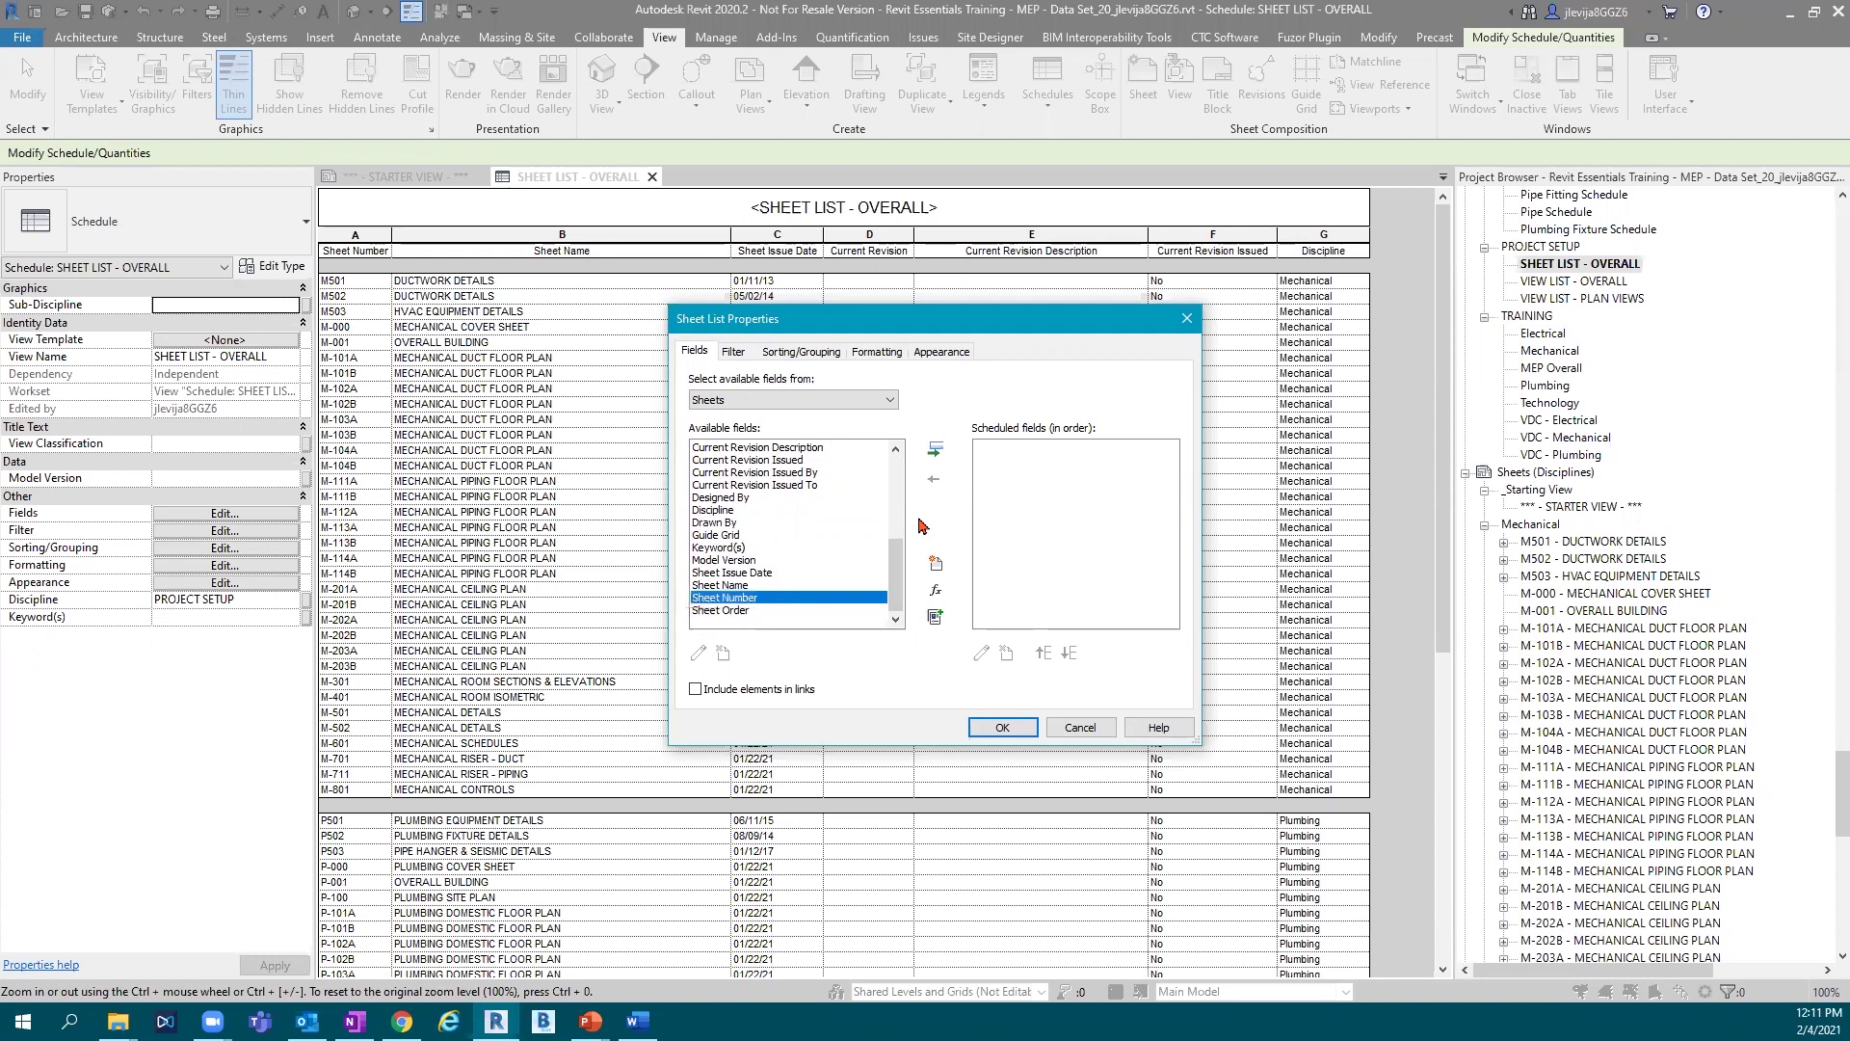
{"action": "left_click", "coordinate": [937, 451]}
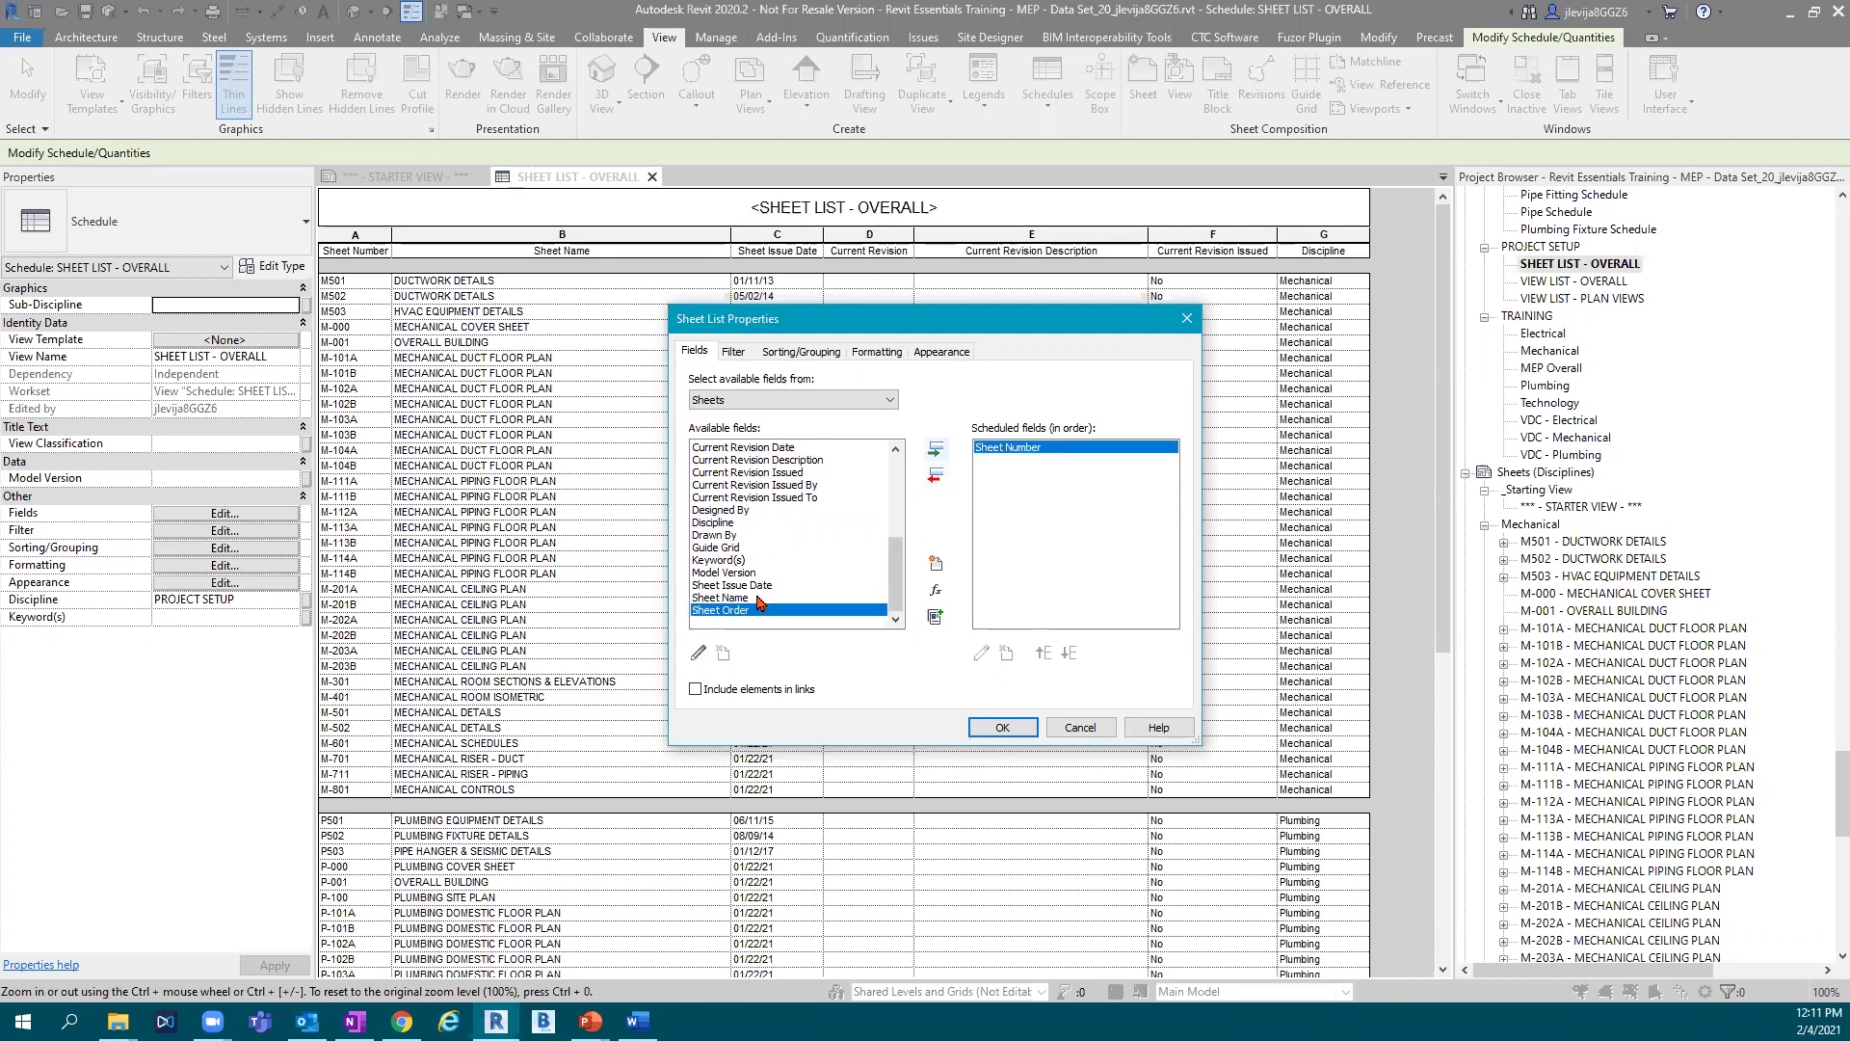
{"action": "left_click", "coordinate": [752, 598]}
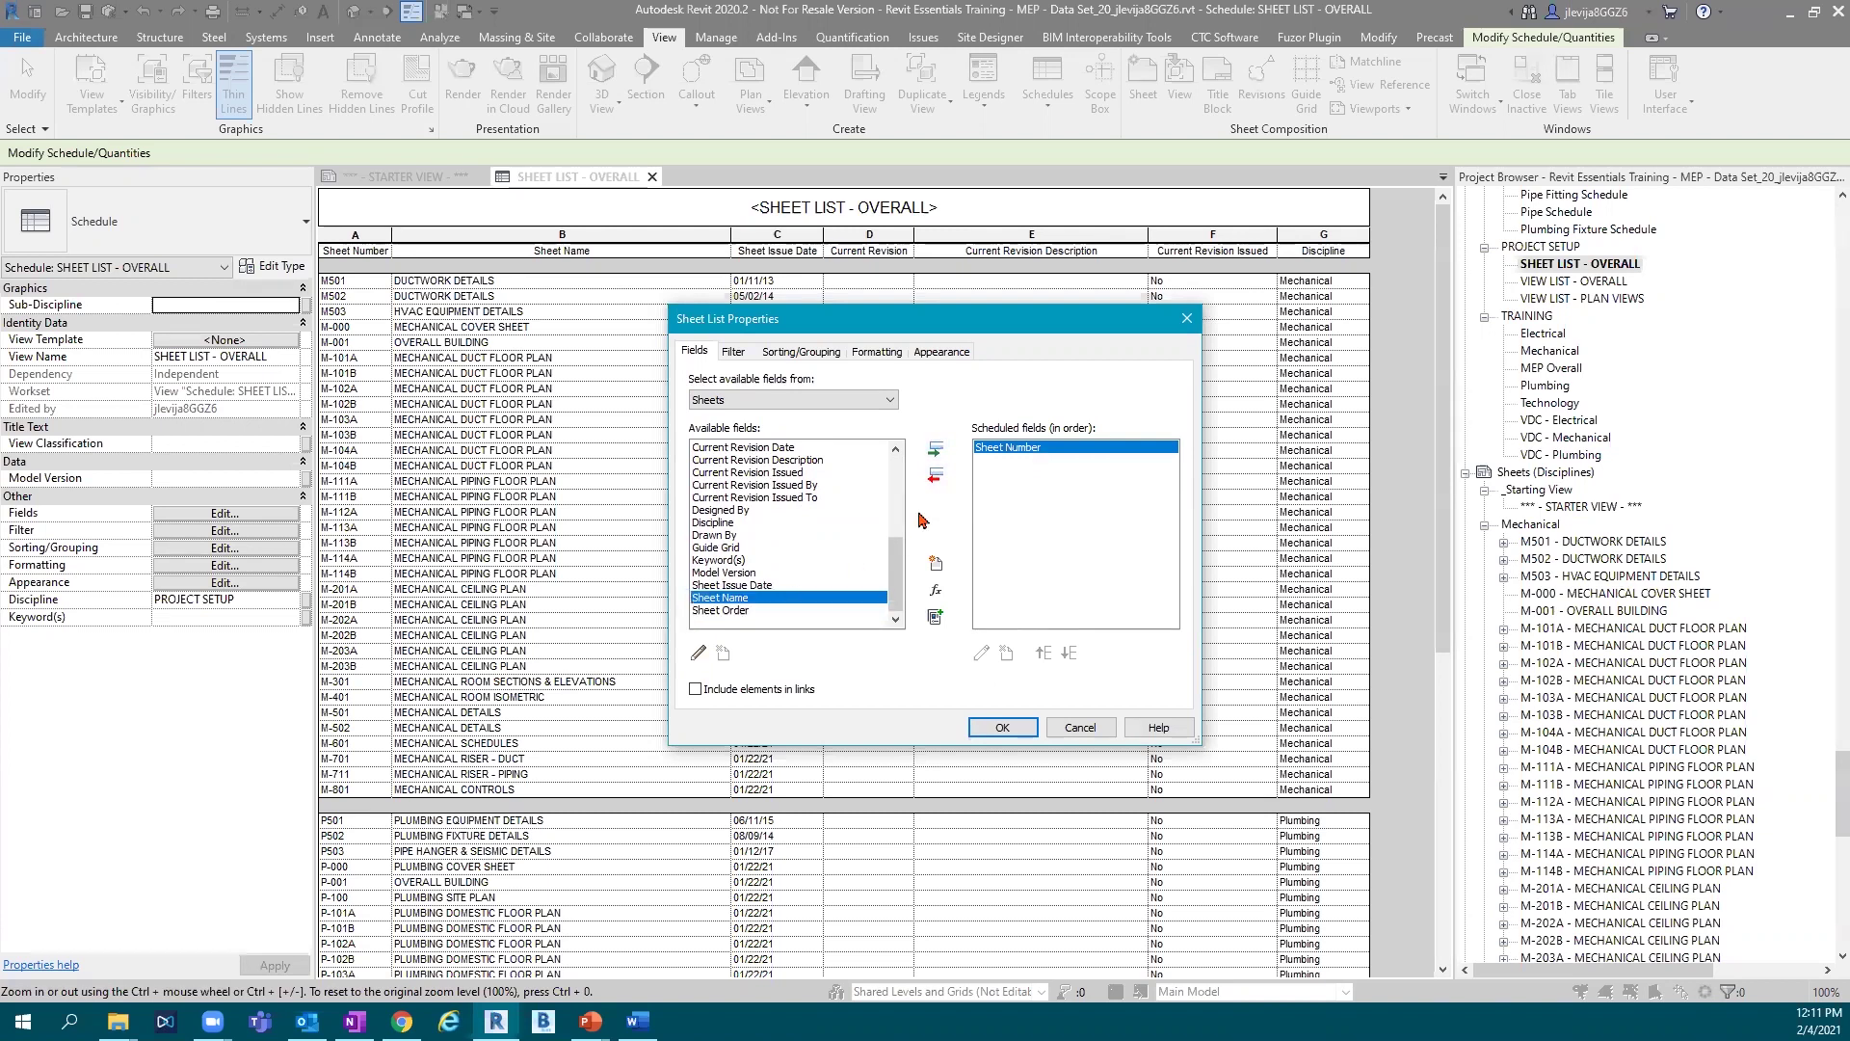
{"action": "left_click", "coordinate": [935, 451]}
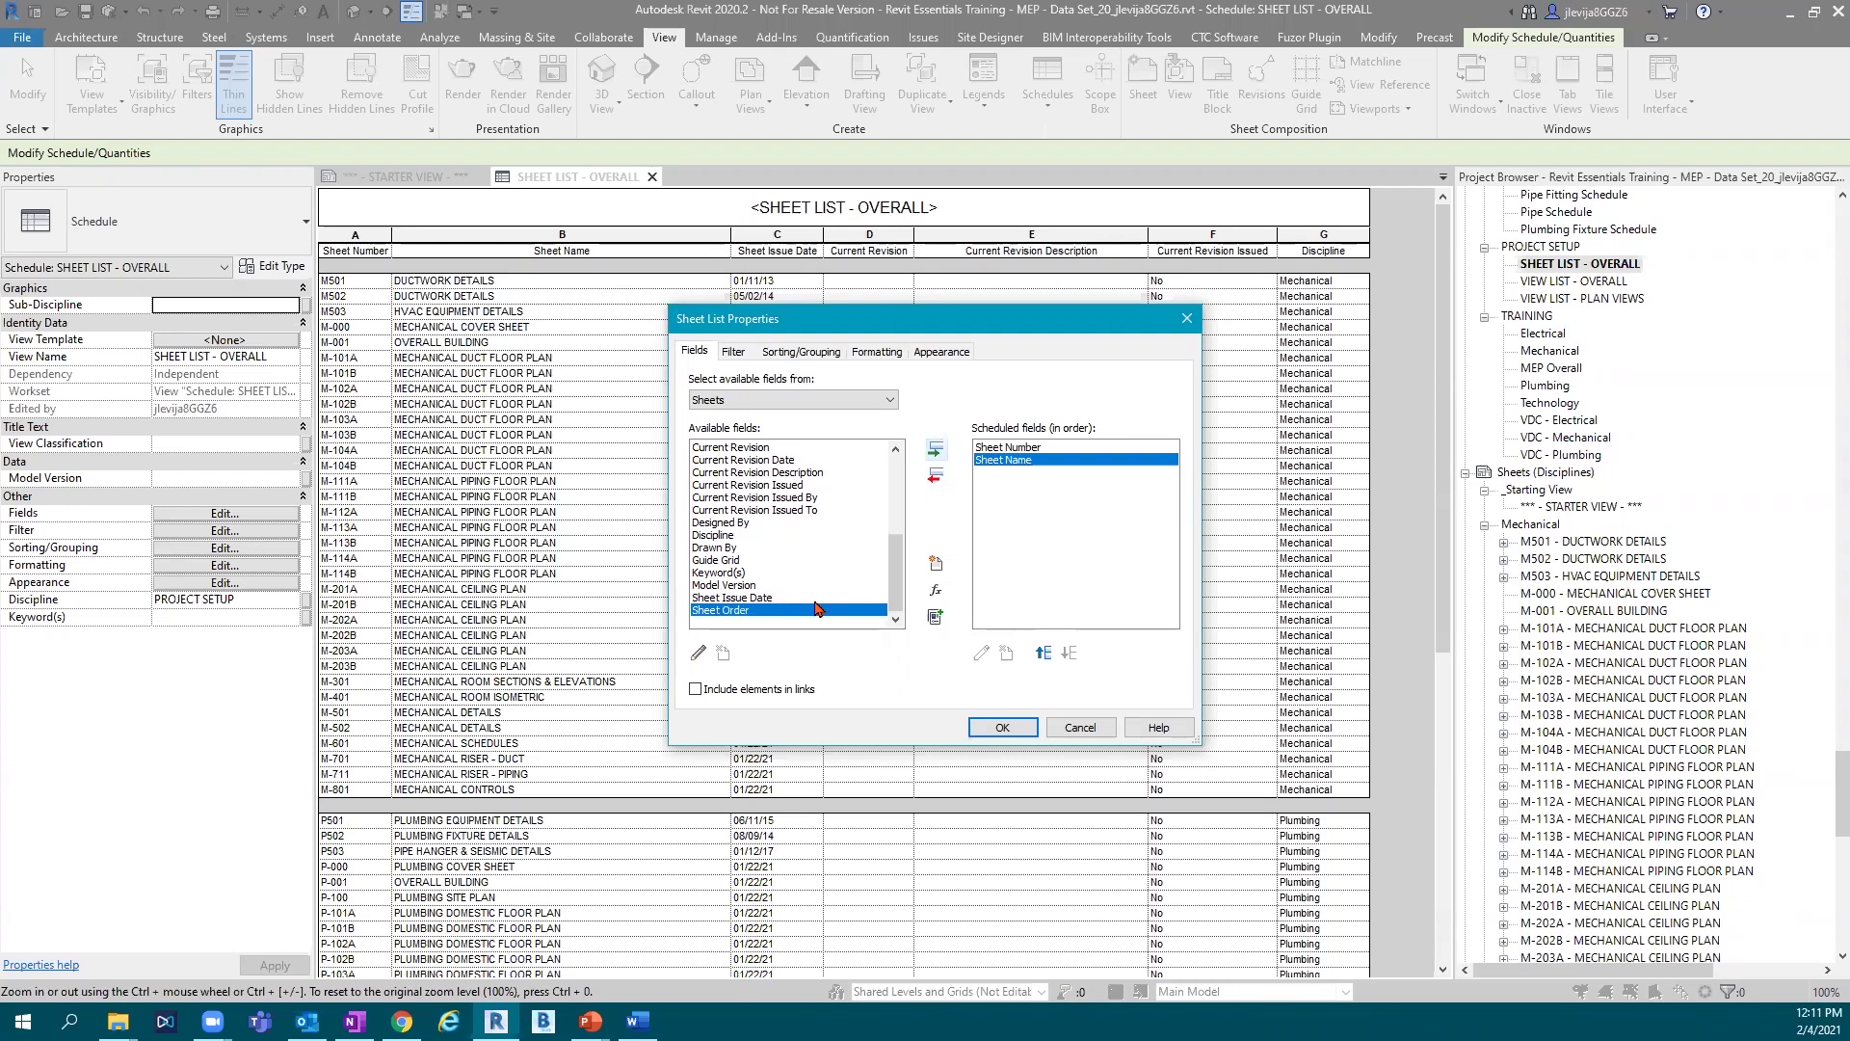
{"action": "left_click", "coordinate": [779, 537]}
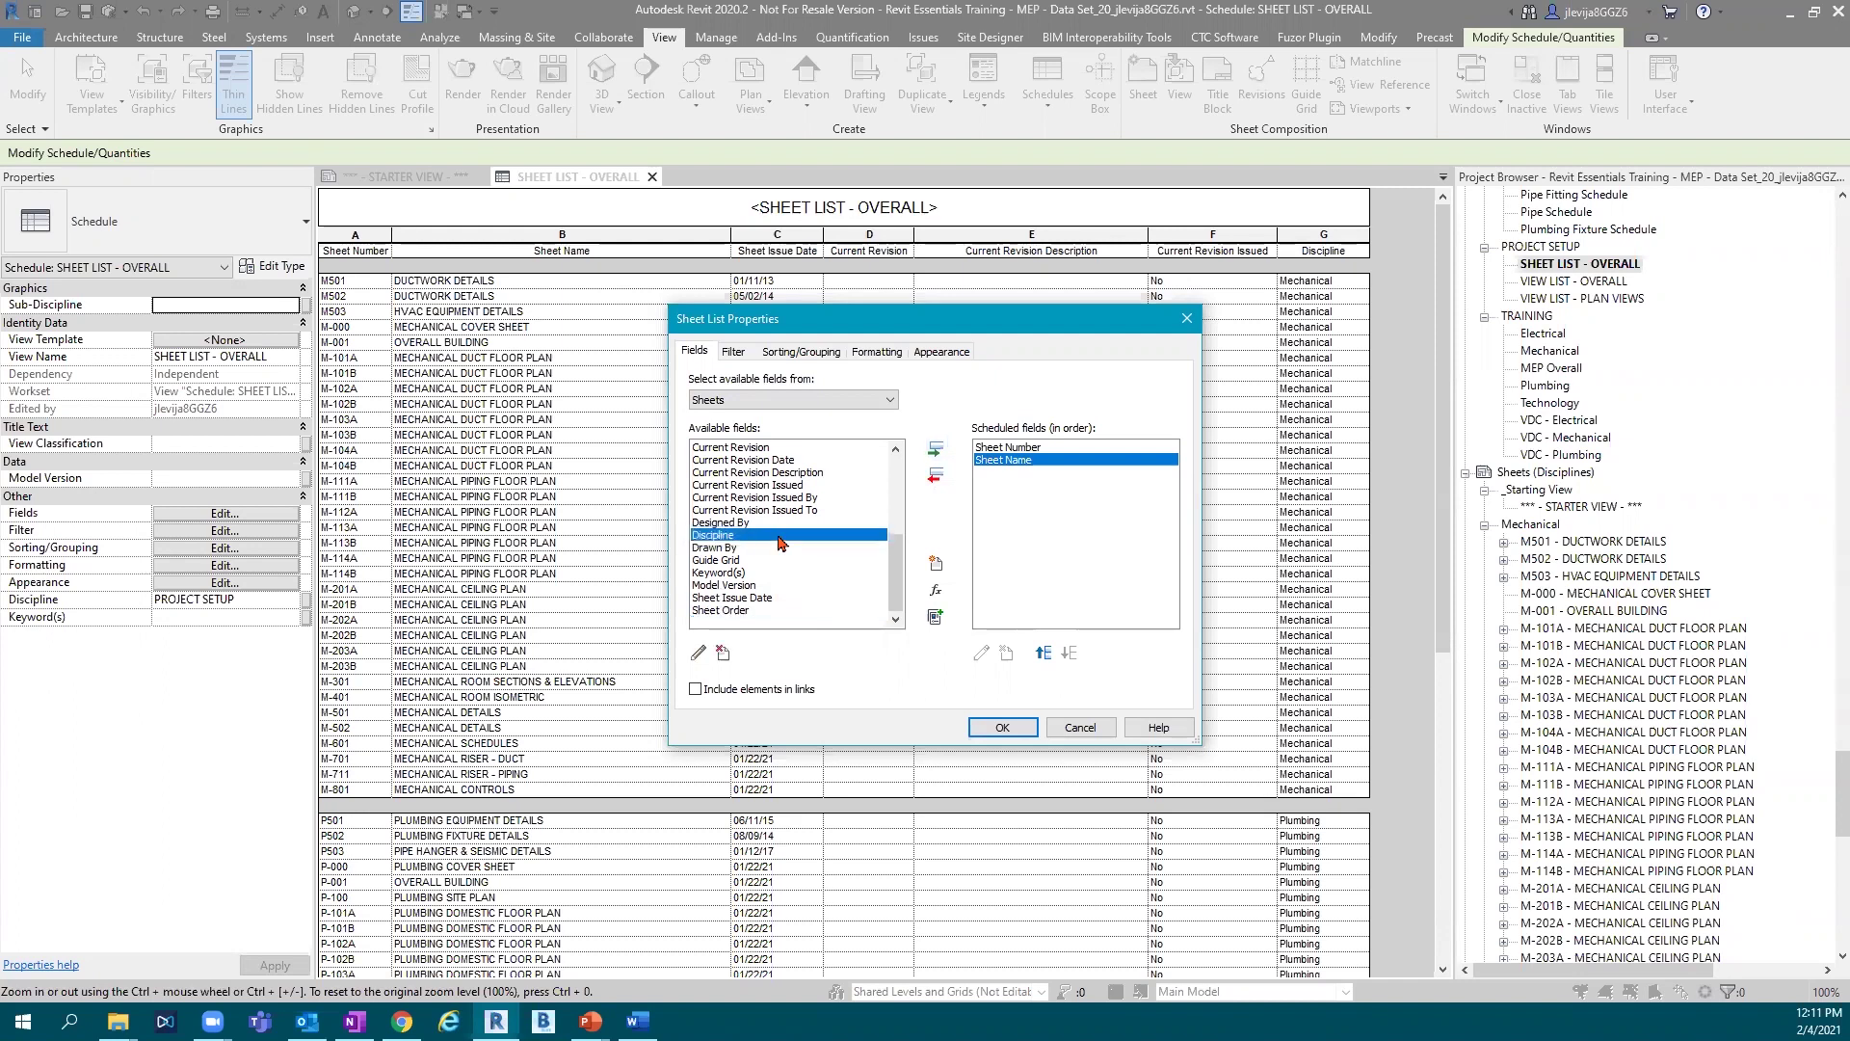
{"action": "left_click", "coordinate": [937, 453]}
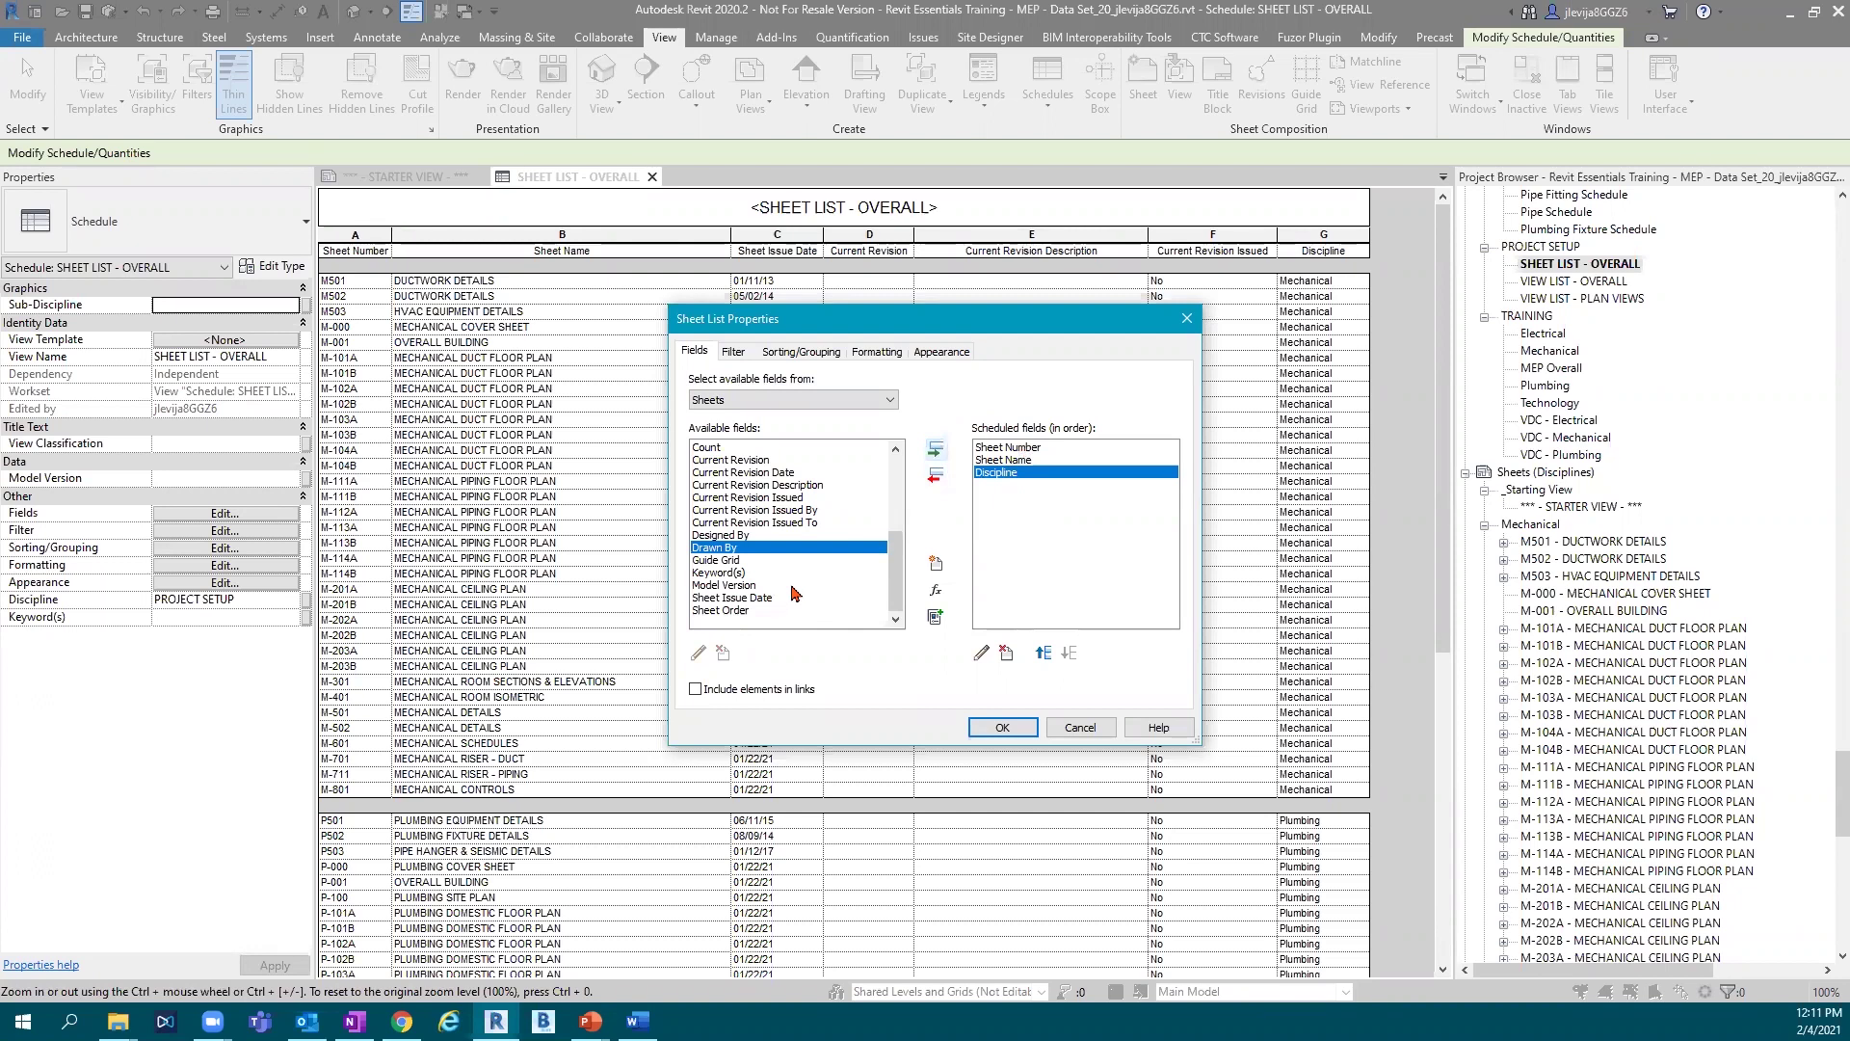
Look over the remaining available fields and create the sheet list with the three chosen fields.
{"action": "scroll", "coordinate": [795, 593], "scroll_direction": "up", "scroll_amount": 3}
{"action": "scroll", "coordinate": [796, 585], "scroll_direction": "down", "scroll_amount": 2}
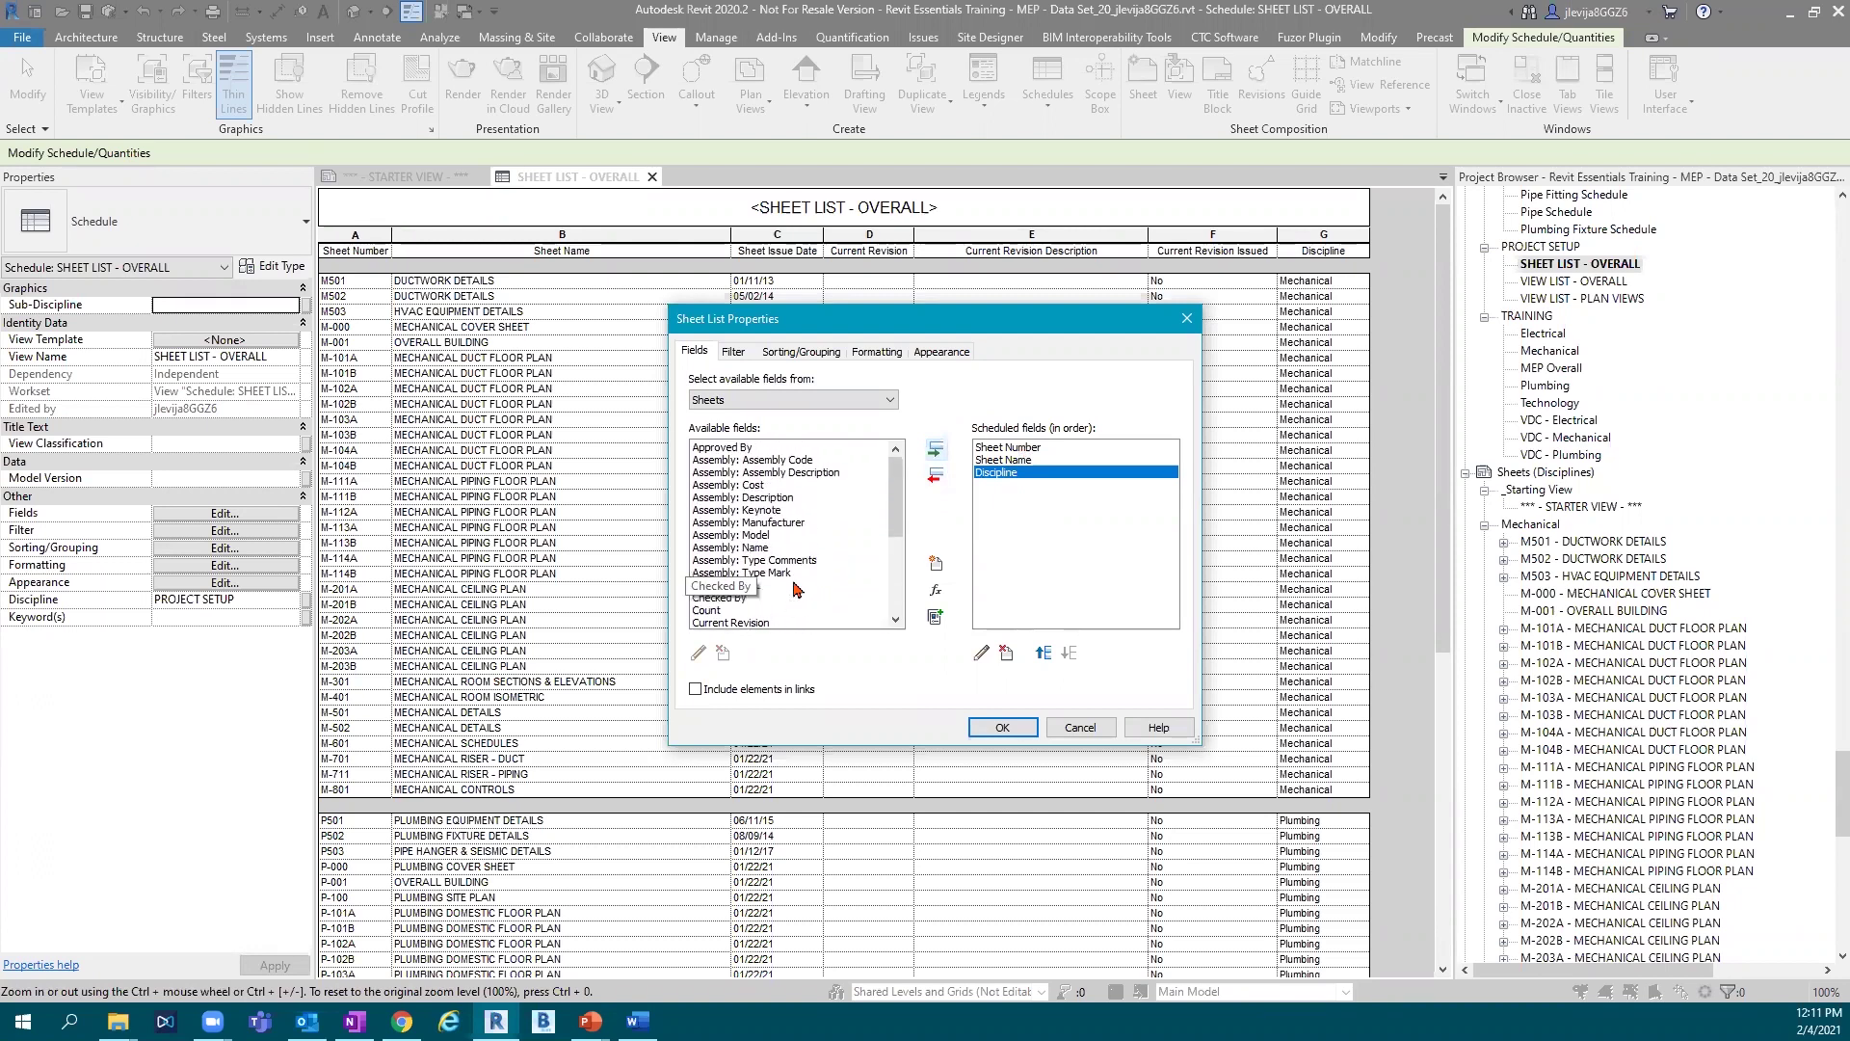
{"action": "left_click", "coordinate": [796, 587]}
{"action": "scroll", "coordinate": [800, 578], "scroll_direction": "up", "scroll_amount": 1}
{"action": "scroll", "coordinate": [804, 568], "scroll_direction": "down", "scroll_amount": 2}
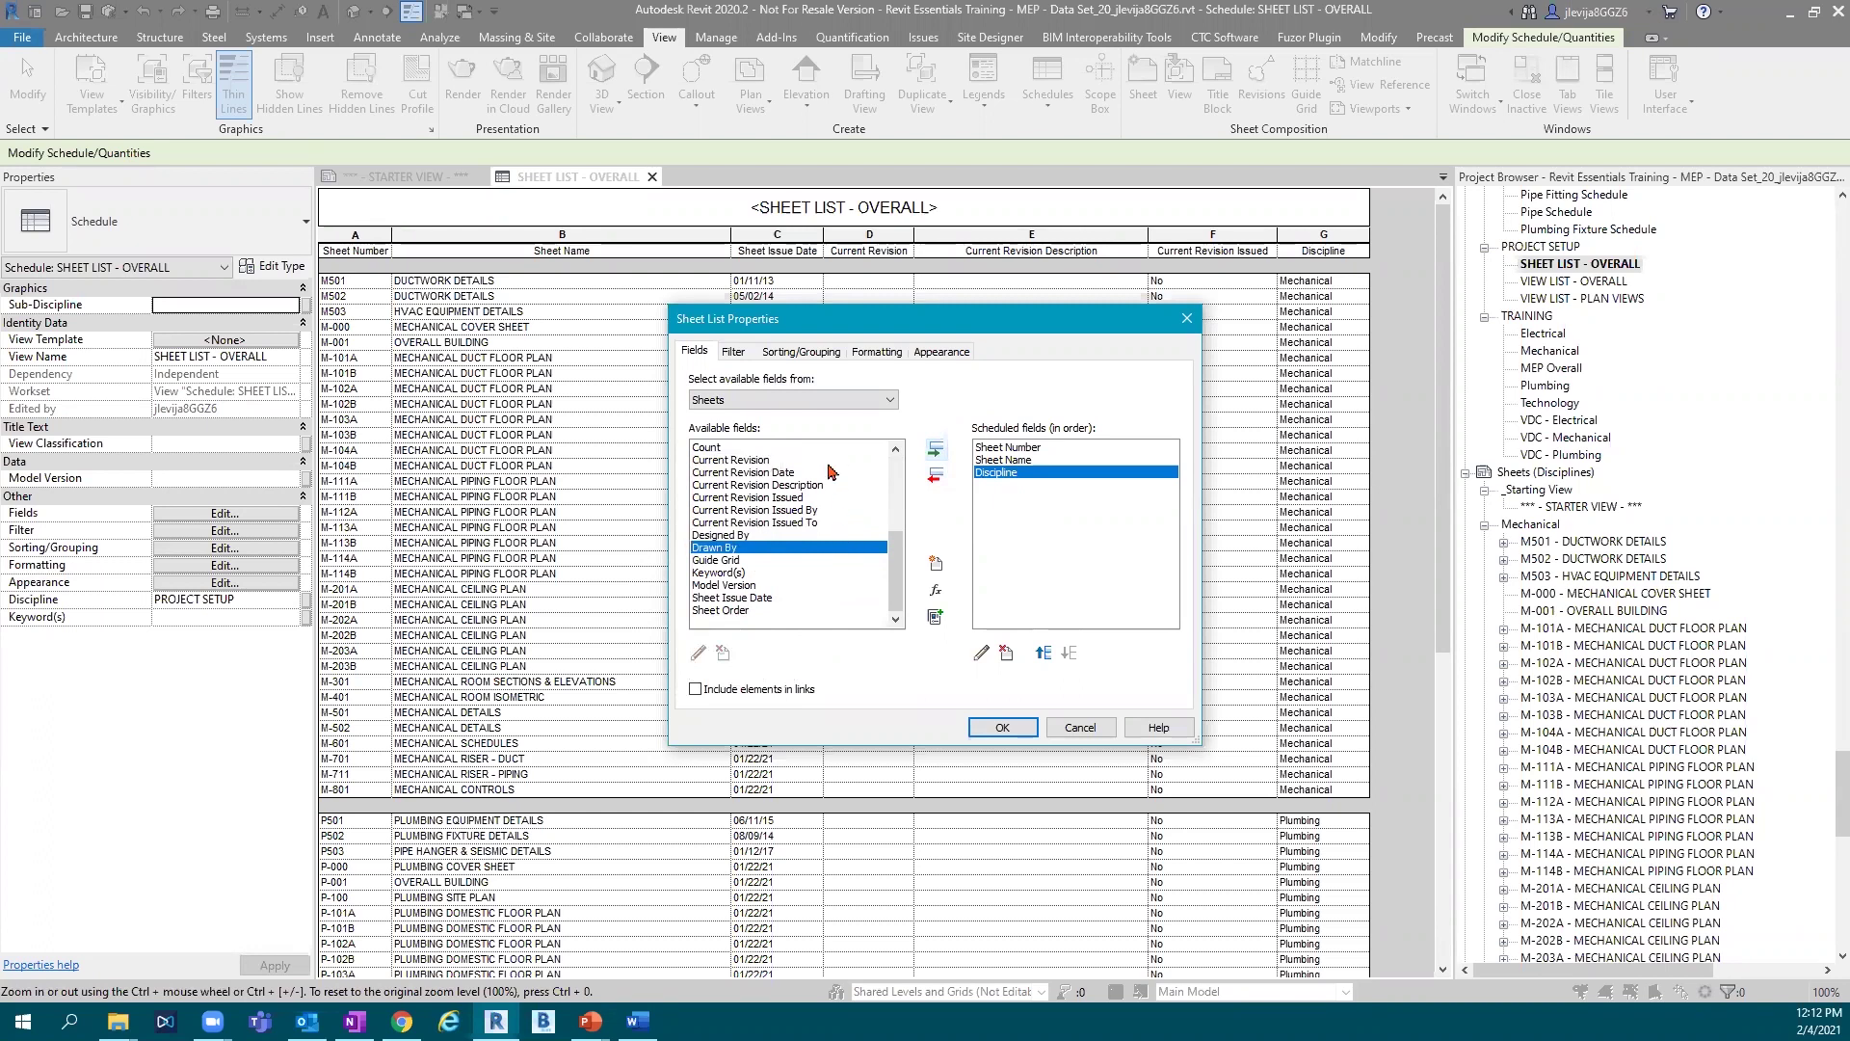
{"action": "scroll", "coordinate": [822, 502], "scroll_direction": "up", "scroll_amount": 2}
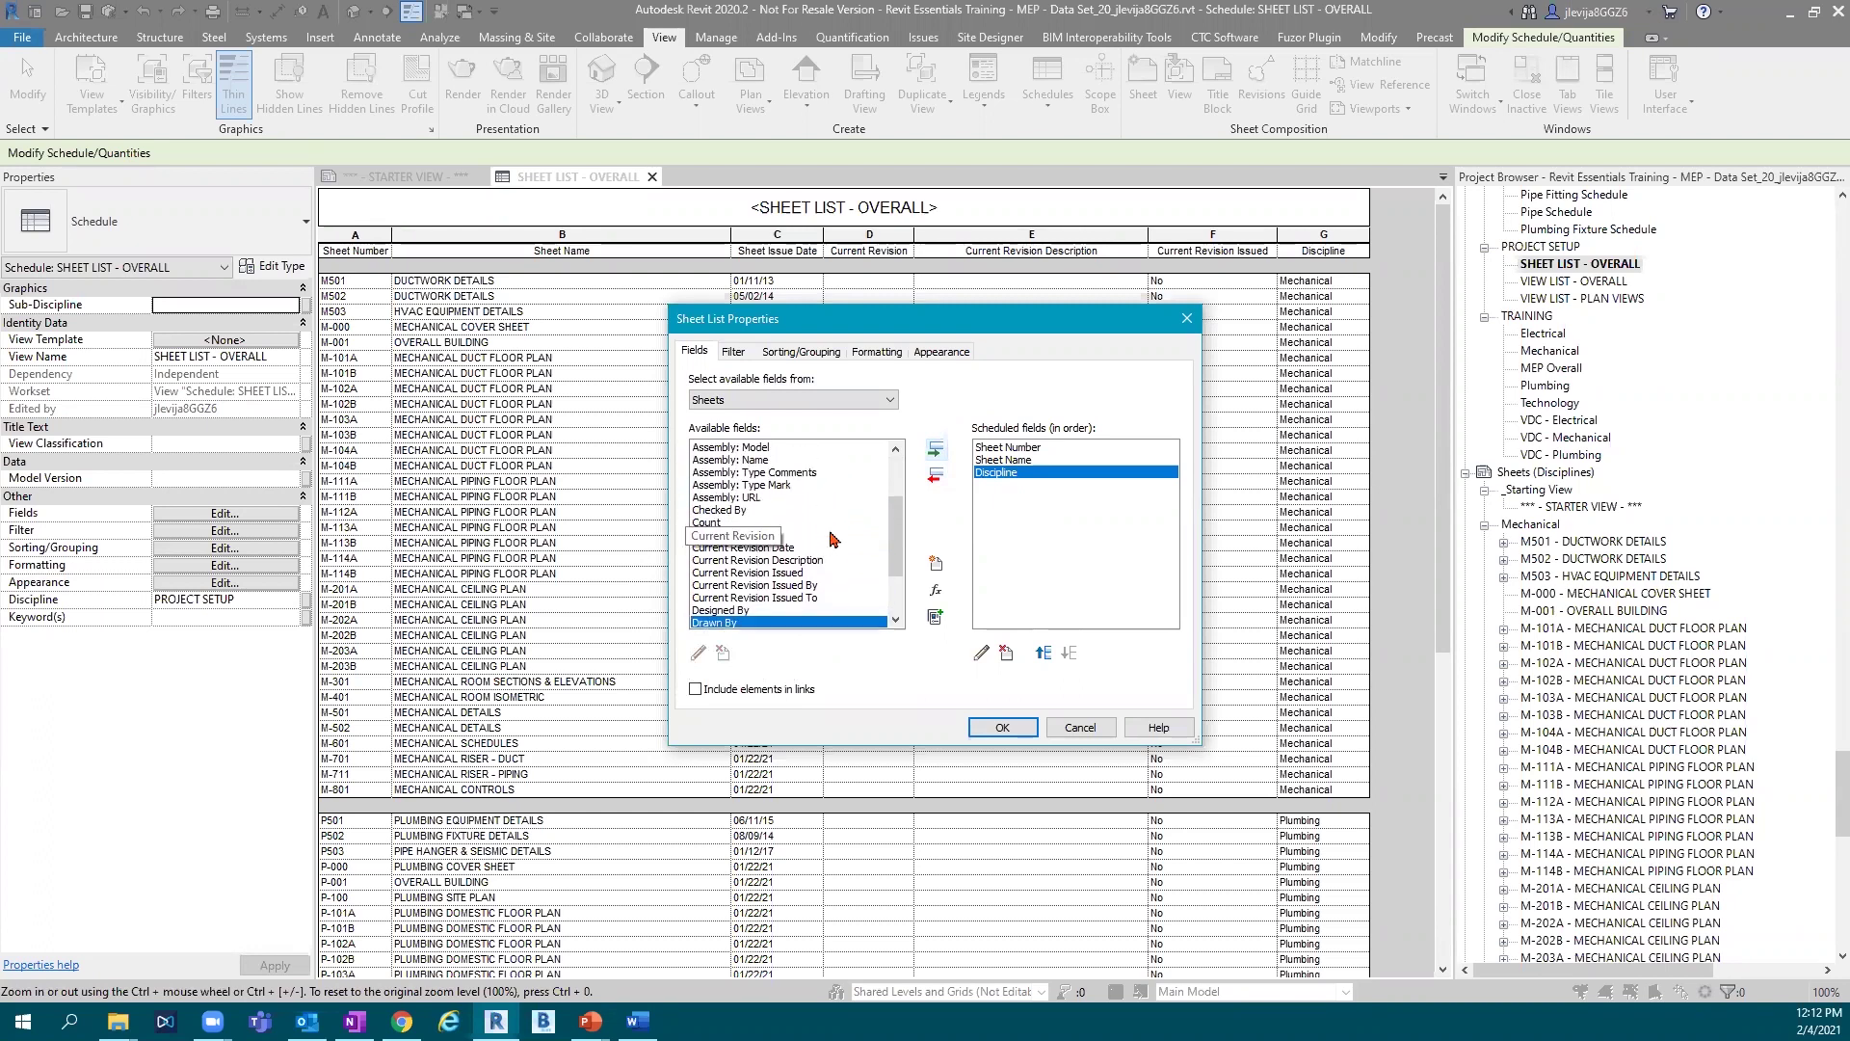
{"action": "scroll", "coordinate": [833, 546], "scroll_direction": "down", "scroll_amount": 2}
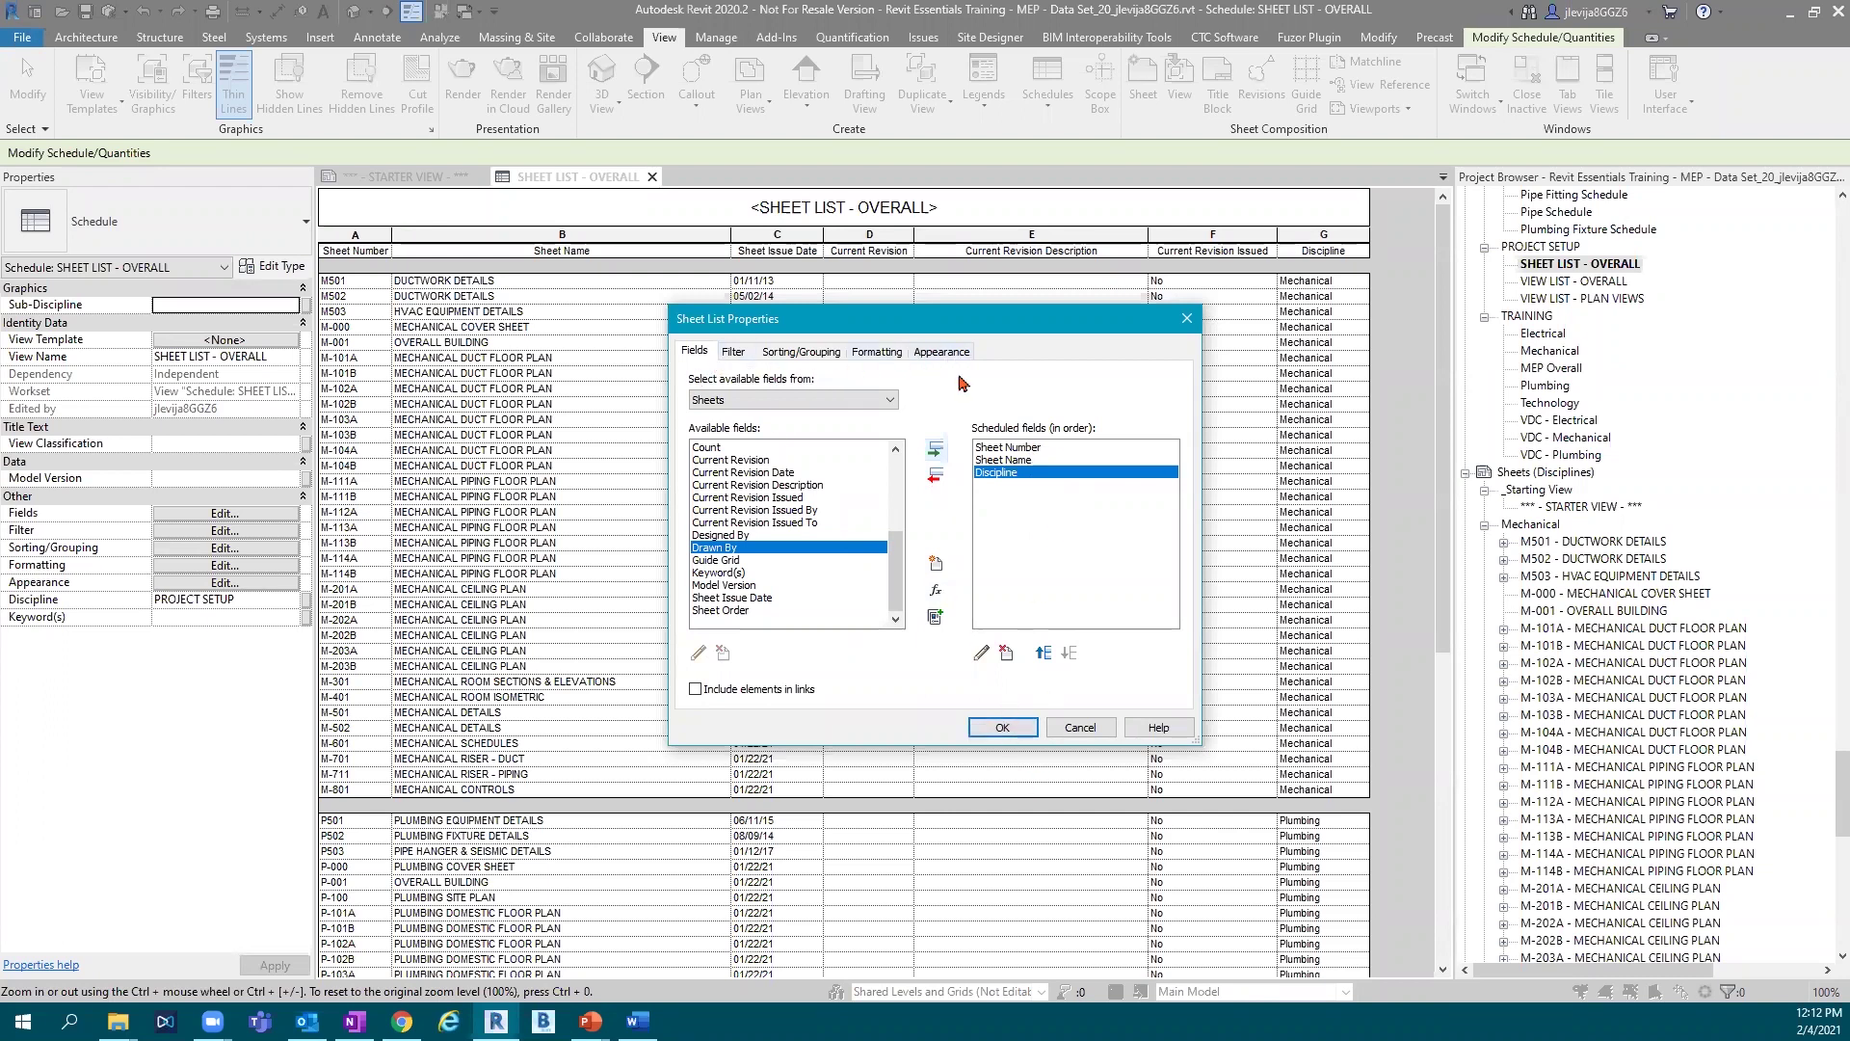
{"action": "left_click", "coordinate": [998, 728]}
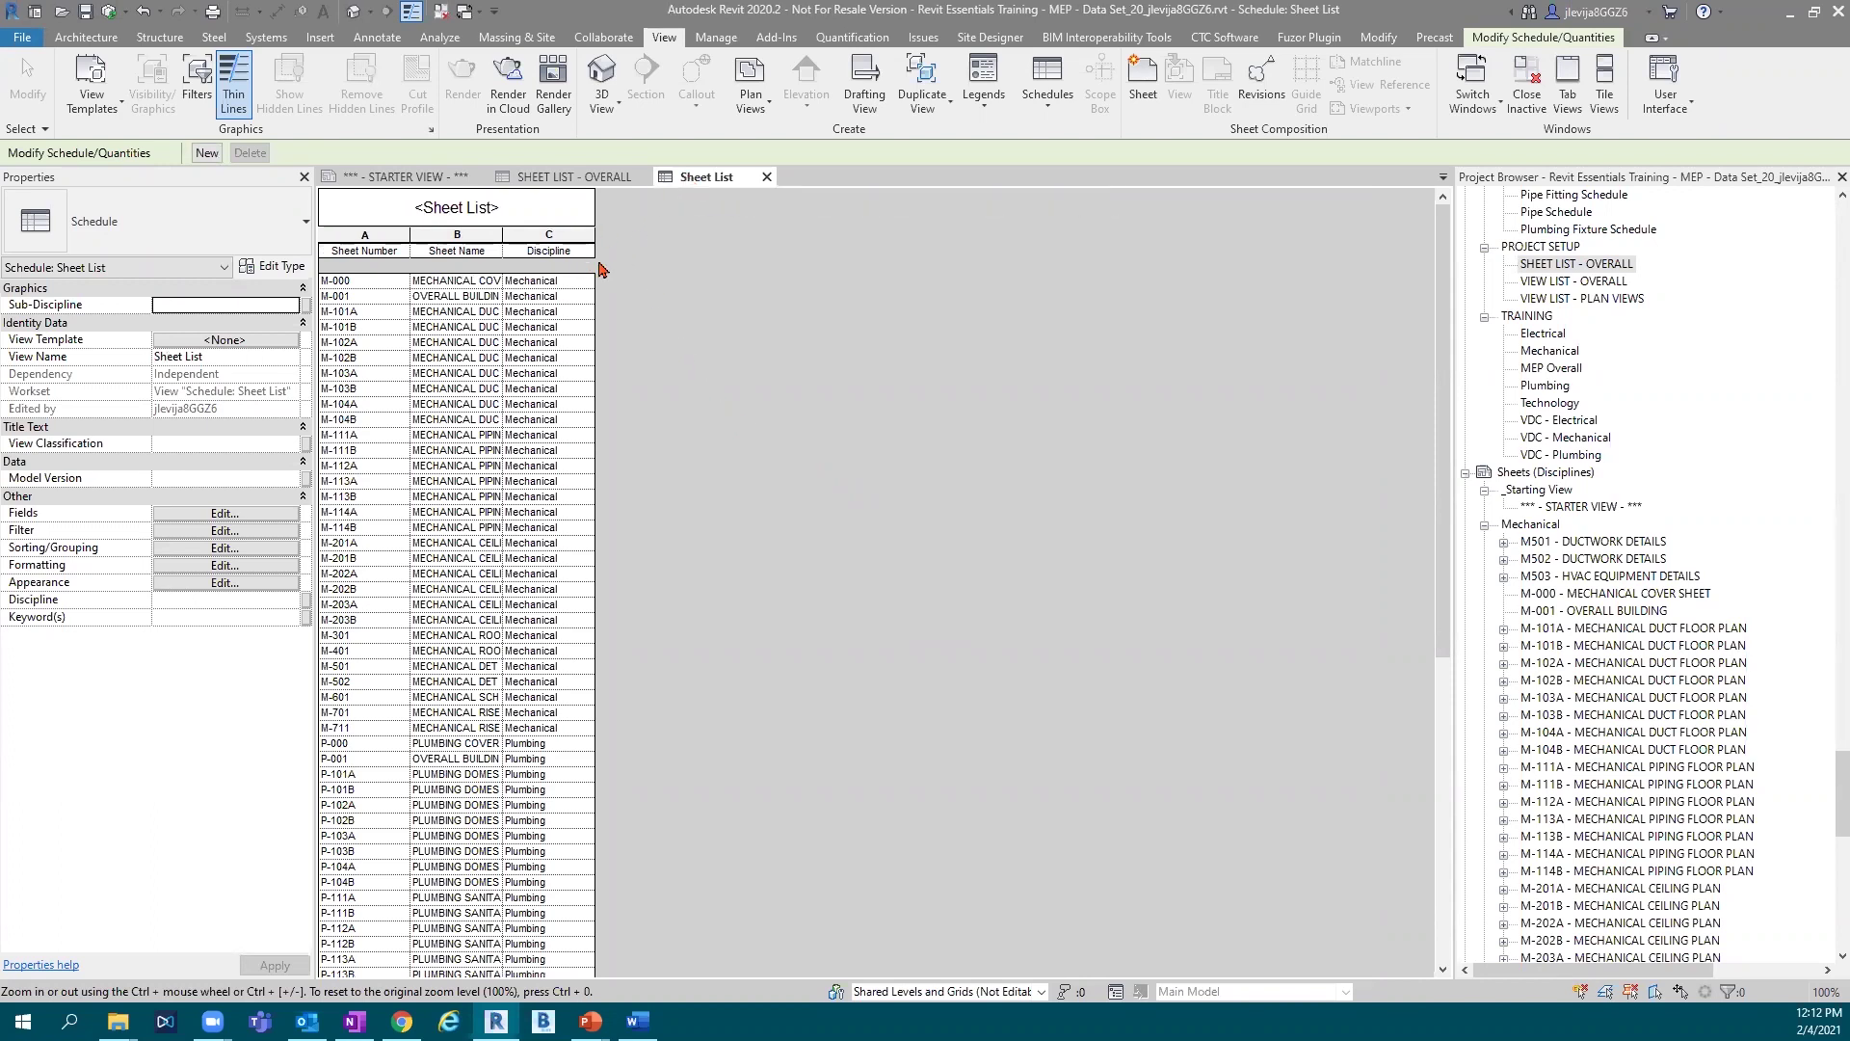
Widen the Sheet Name and Discipline columns of the new sheet list so the full sheet names fit.
{"action": "left_click", "coordinate": [377, 283]}
{"action": "left_click", "coordinate": [377, 313]}
{"action": "left_click", "coordinate": [376, 344]}
{"action": "left_click", "coordinate": [376, 421]}
{"action": "left_click", "coordinate": [378, 482]}
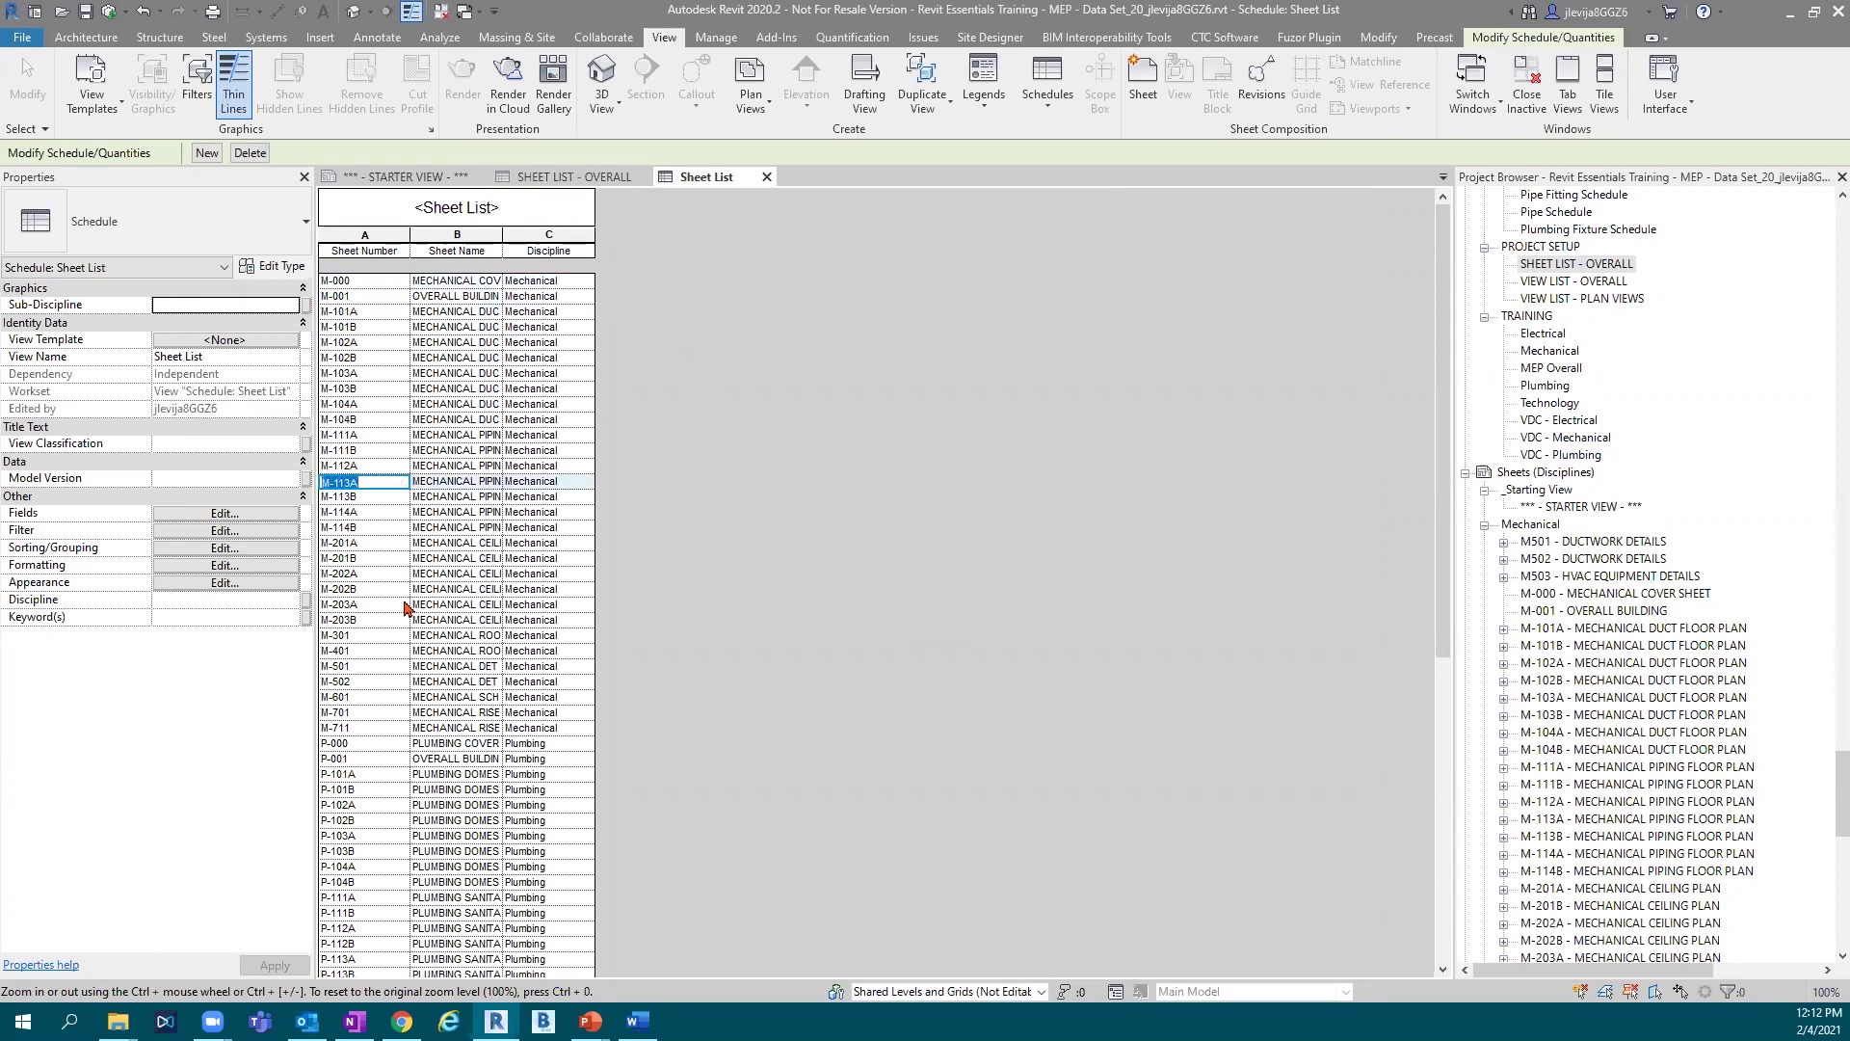
{"action": "left_click_drag", "start_coordinate": [411, 227], "coordinate": [927, 236]}
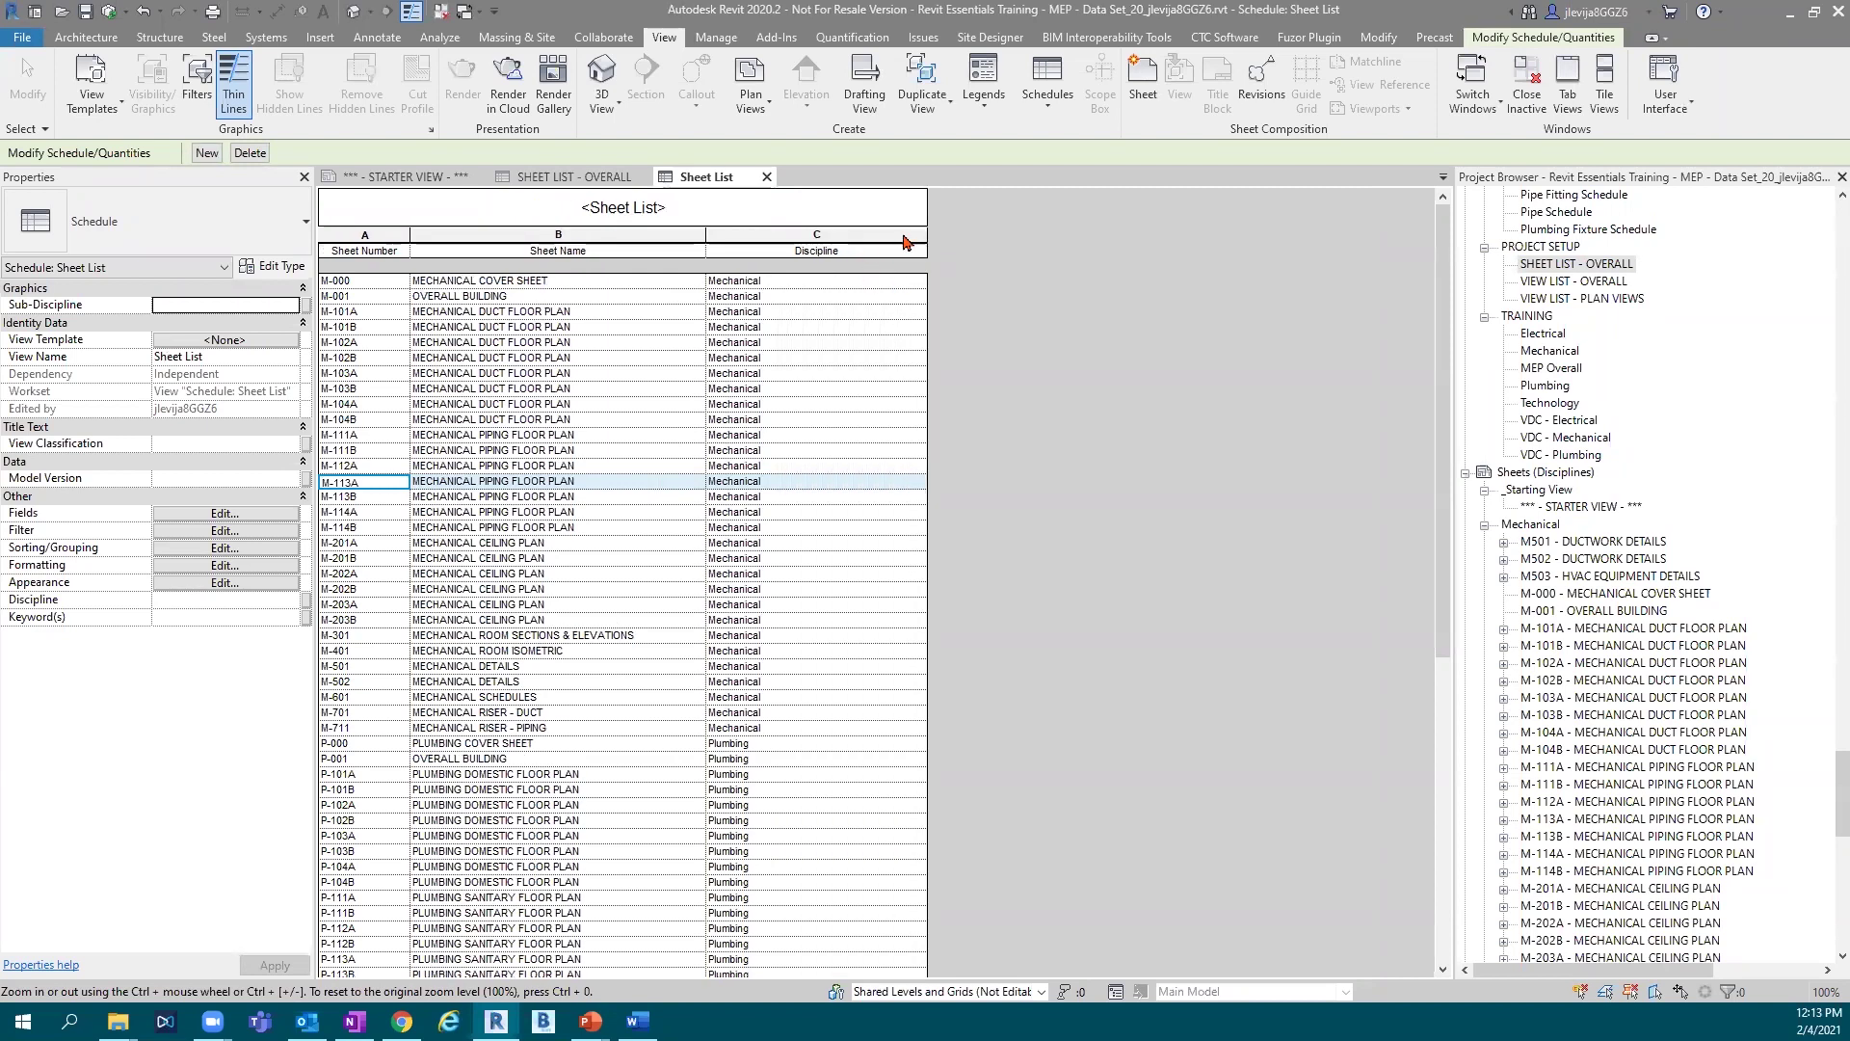
Rename the new sheet list as ELECTRICAL SHEET LIST.
{"action": "left_click", "coordinate": [1525, 39]}
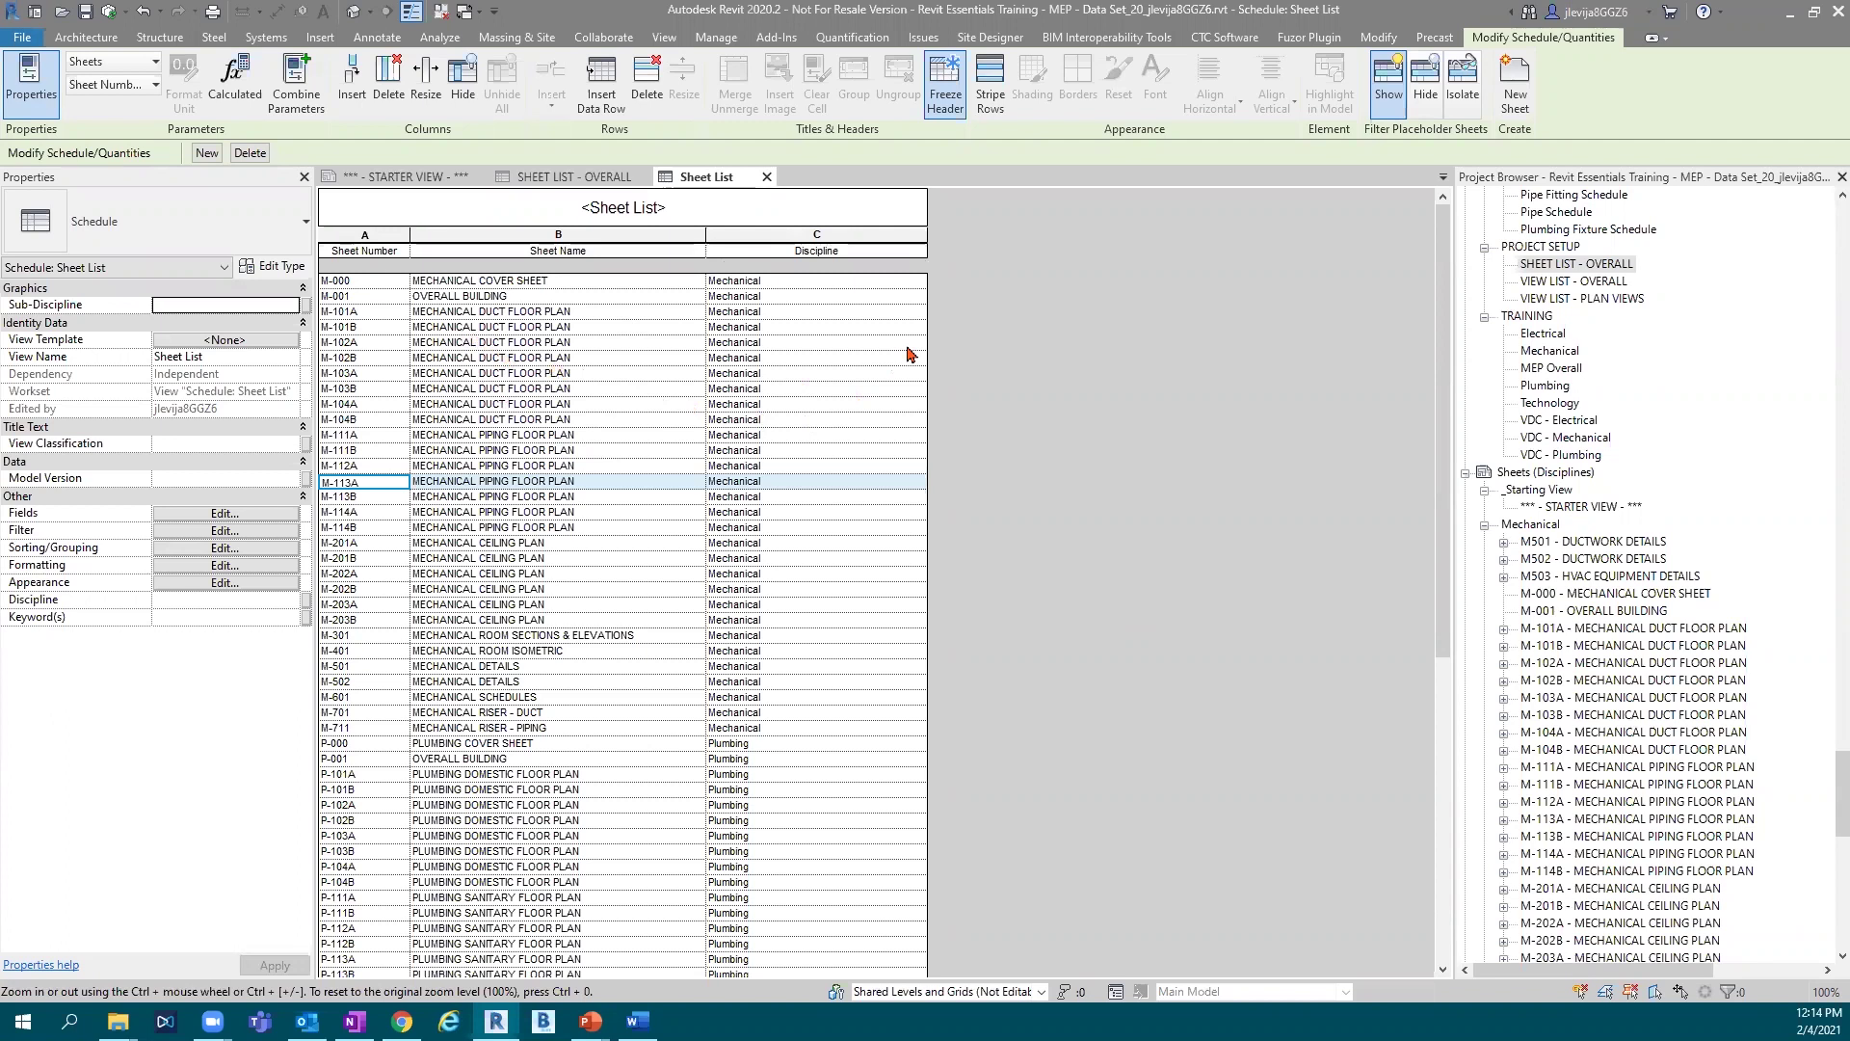
{"action": "left_click", "coordinate": [215, 358]}
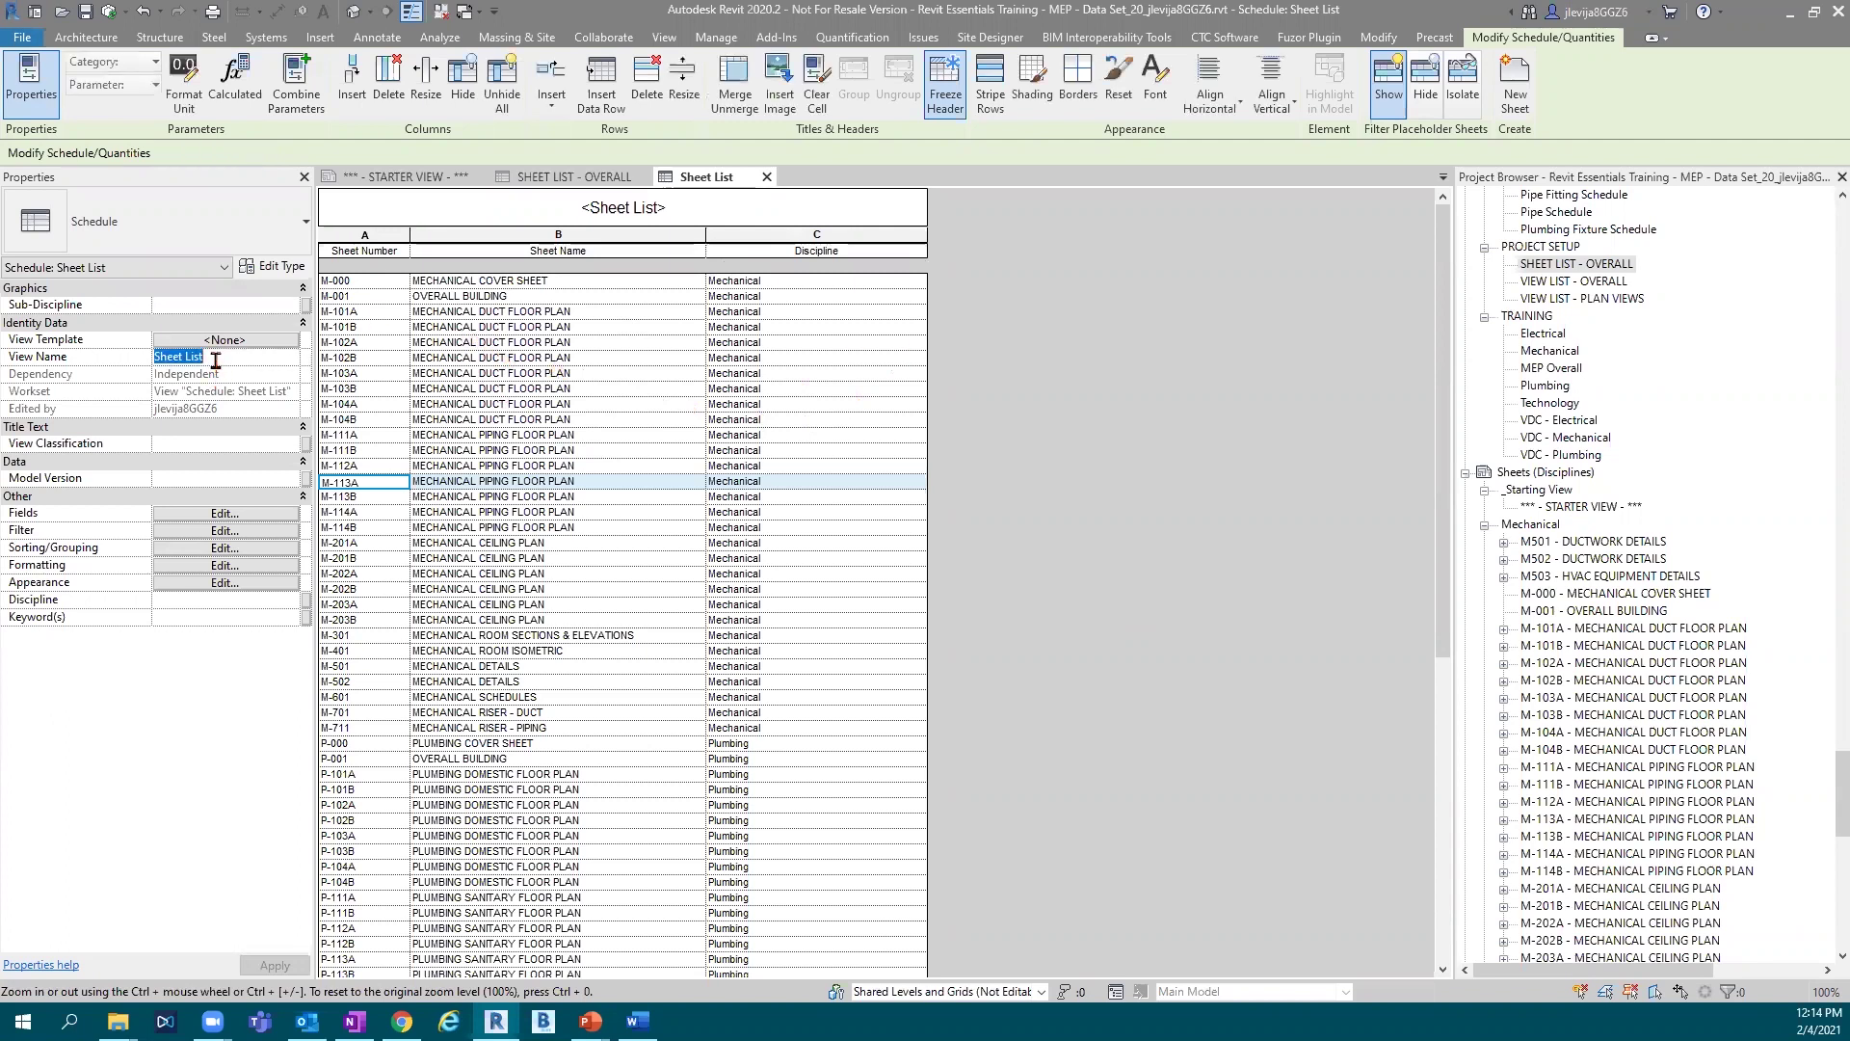
{"action": "key", "text": "BackSpace"}
{"action": "type", "text": "ELECTRICAL SHEET LIST"}
{"action": "key", "text": "Return"}
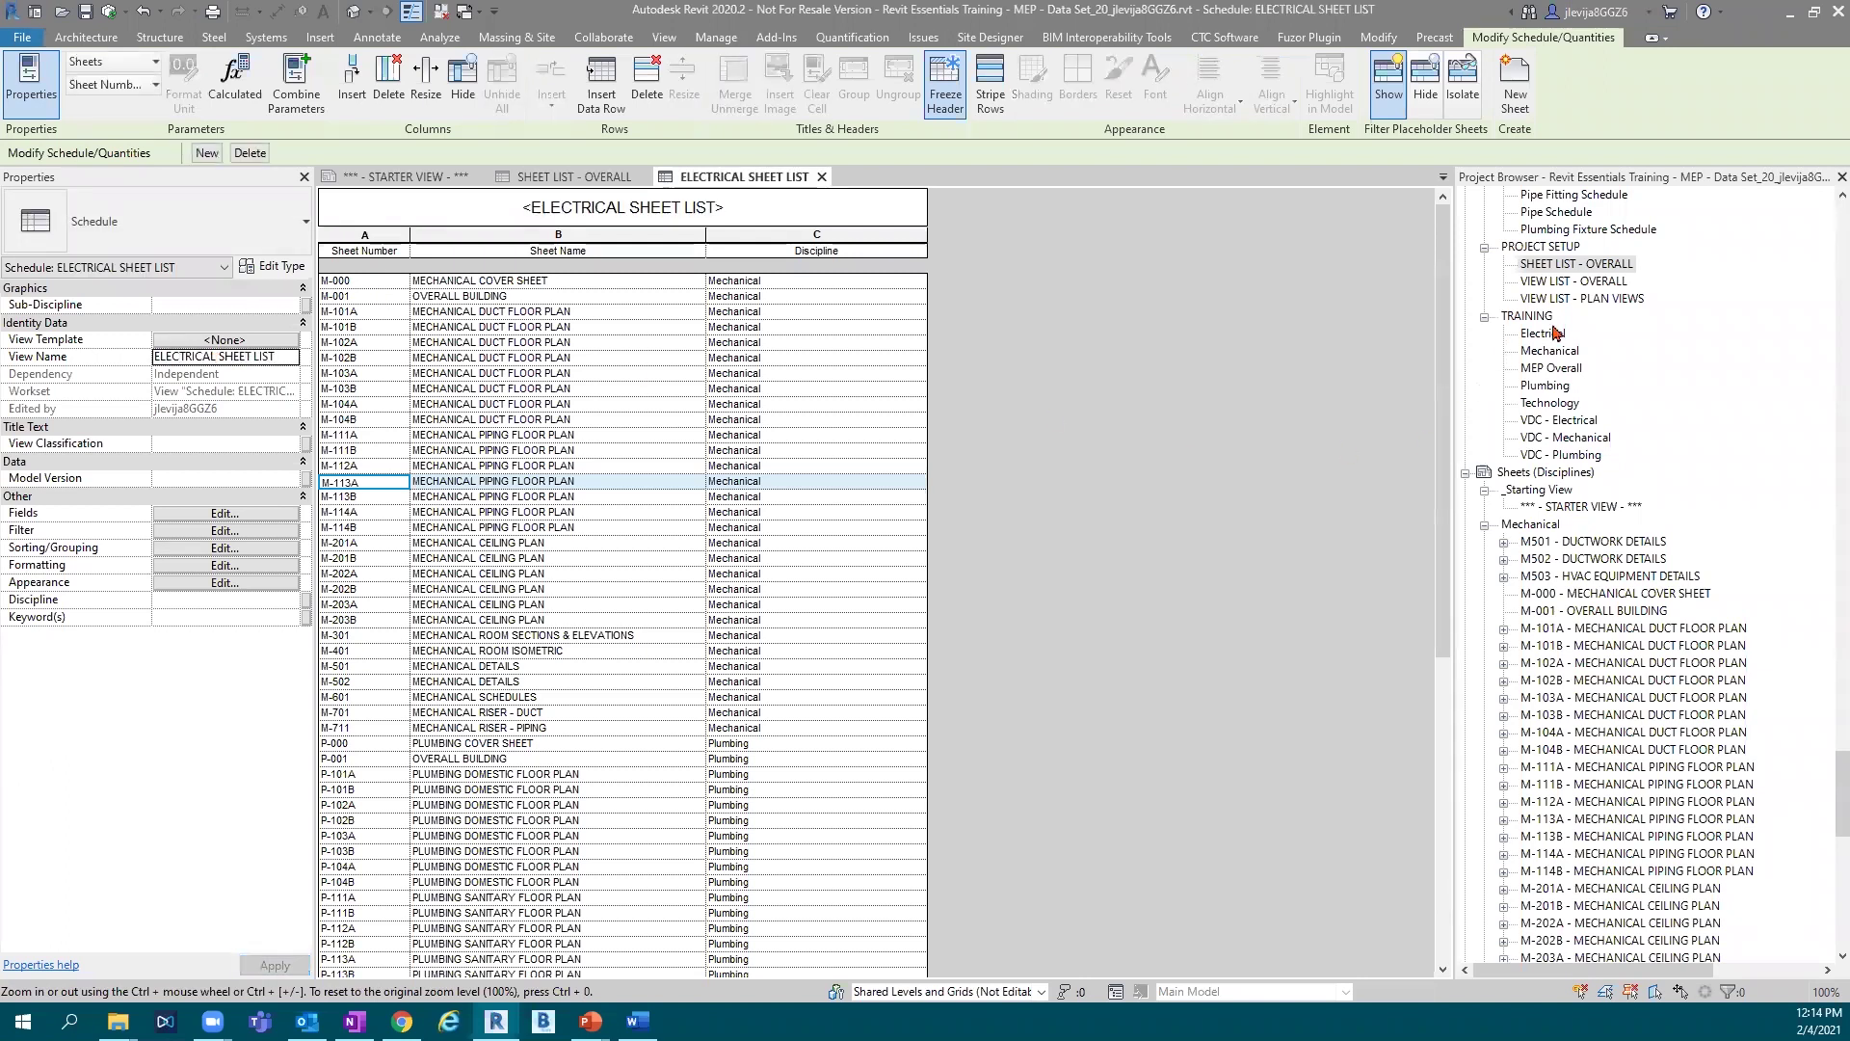
Check the schedule groups in the project and the choices offered for the schedule's Sub-Discipline, View Classification and Model Version.
{"action": "scroll", "coordinate": [1569, 328], "scroll_direction": "up", "scroll_amount": 2}
{"action": "scroll", "coordinate": [1576, 369], "scroll_direction": "up", "scroll_amount": 3}
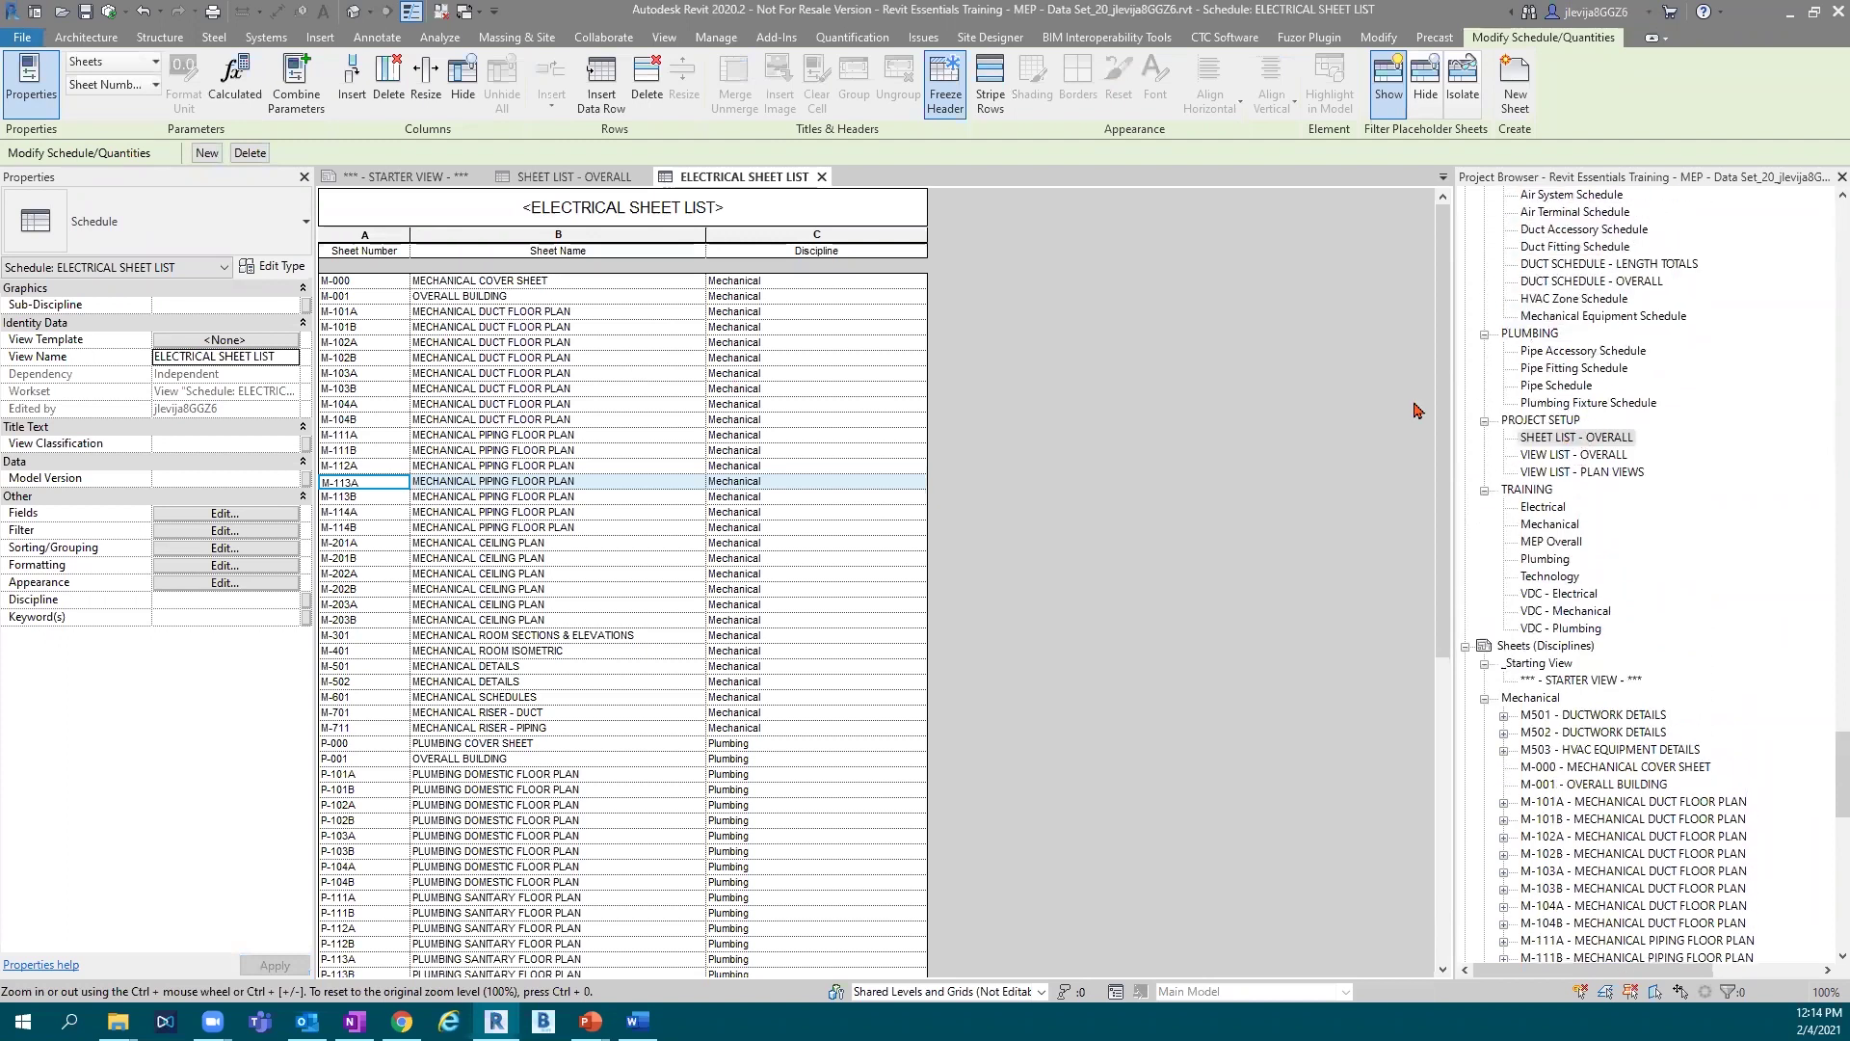
{"action": "left_click", "coordinate": [249, 306]}
{"action": "left_click", "coordinate": [290, 308]}
{"action": "left_click", "coordinate": [290, 308]}
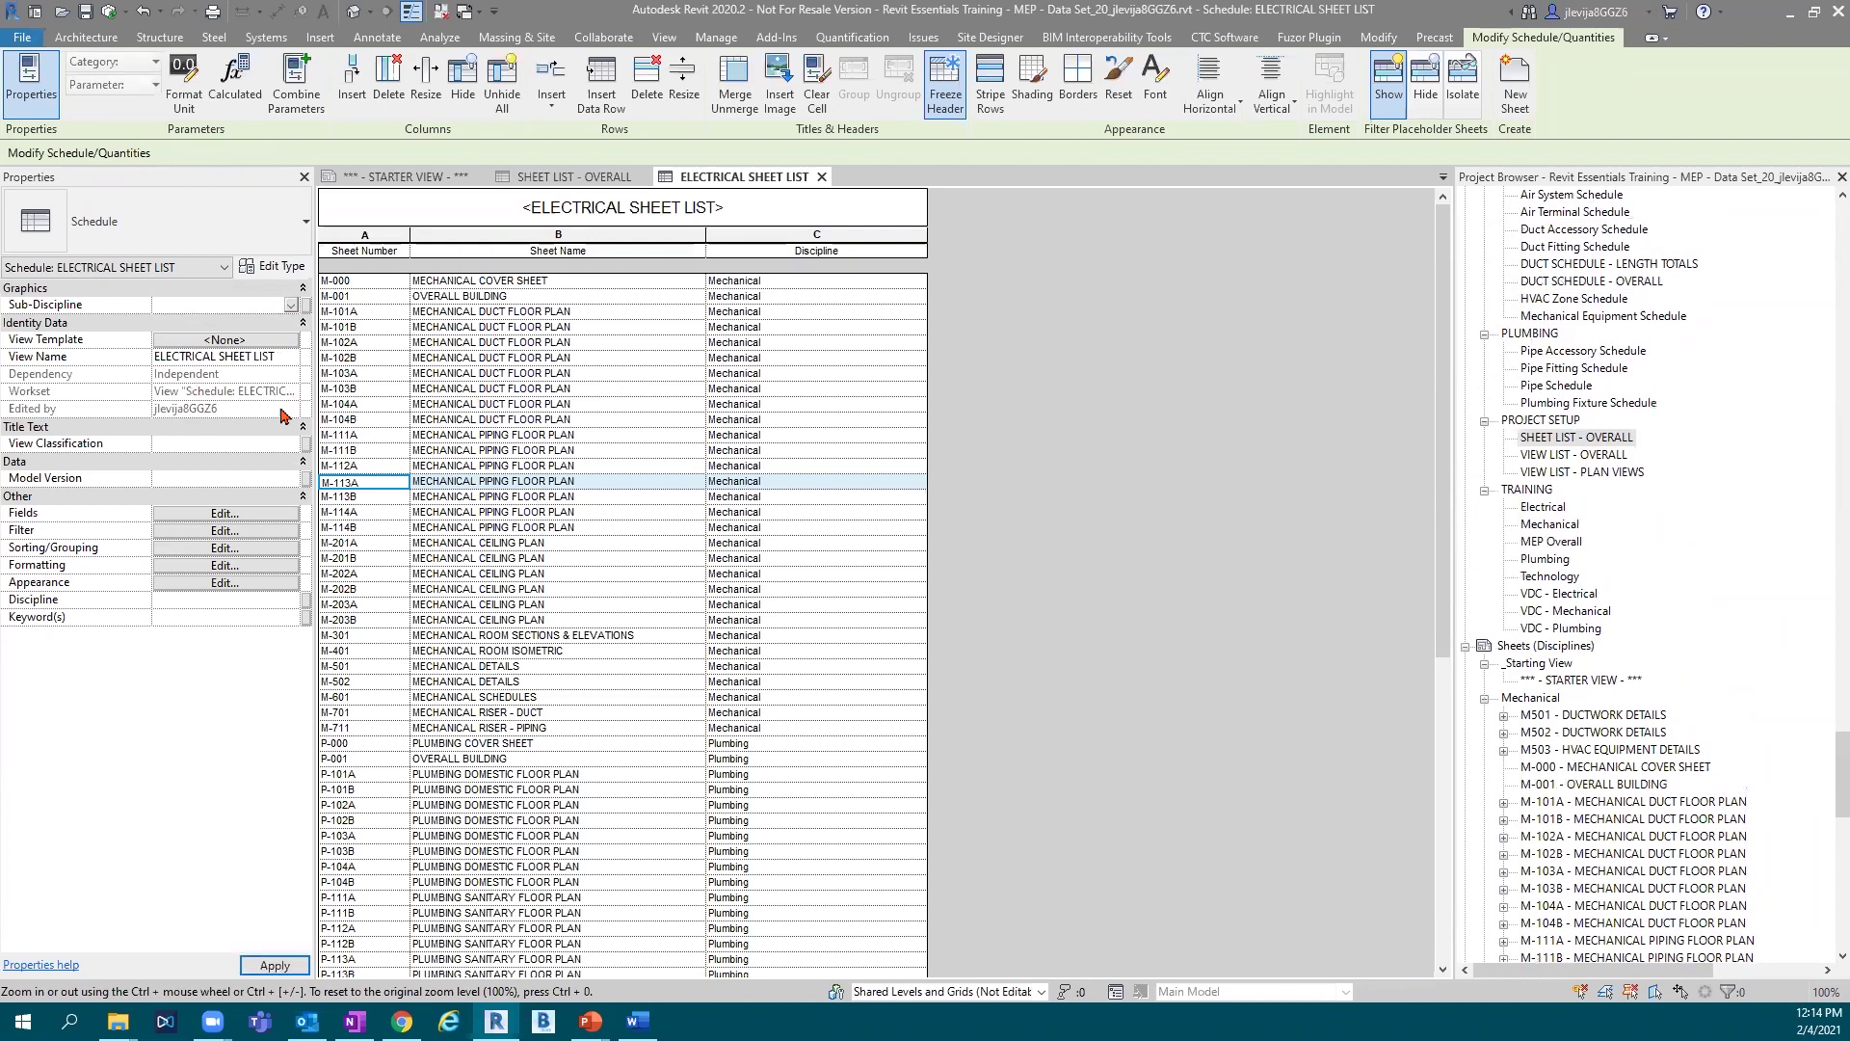
{"action": "left_click", "coordinate": [290, 446]}
{"action": "left_click", "coordinate": [290, 446]}
{"action": "left_click", "coordinate": [290, 446]}
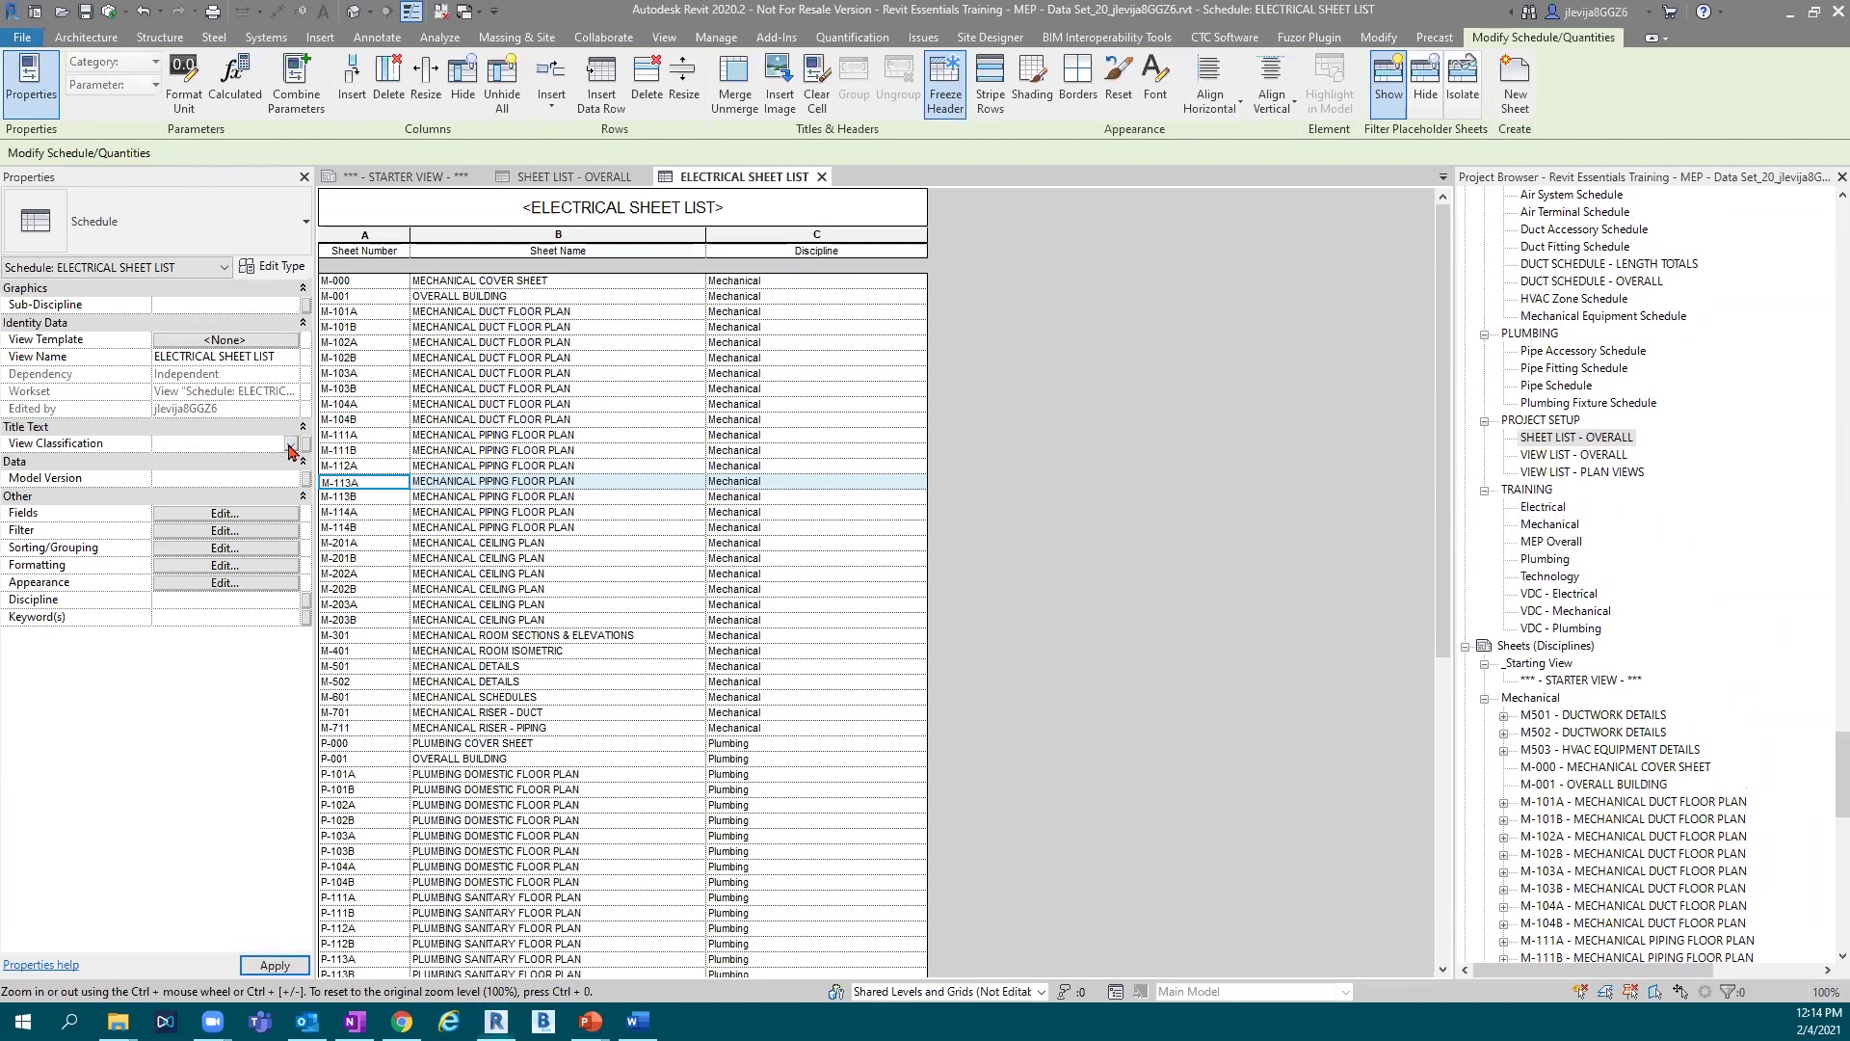
{"action": "left_click", "coordinate": [285, 485]}
{"action": "left_click", "coordinate": [289, 481]}
{"action": "left_click", "coordinate": [257, 475]}
Set the electrical sheet list's Discipline property to PROJECT SETUP and its Keyword(s) property to TRAINING.
{"action": "left_click", "coordinate": [234, 600]}
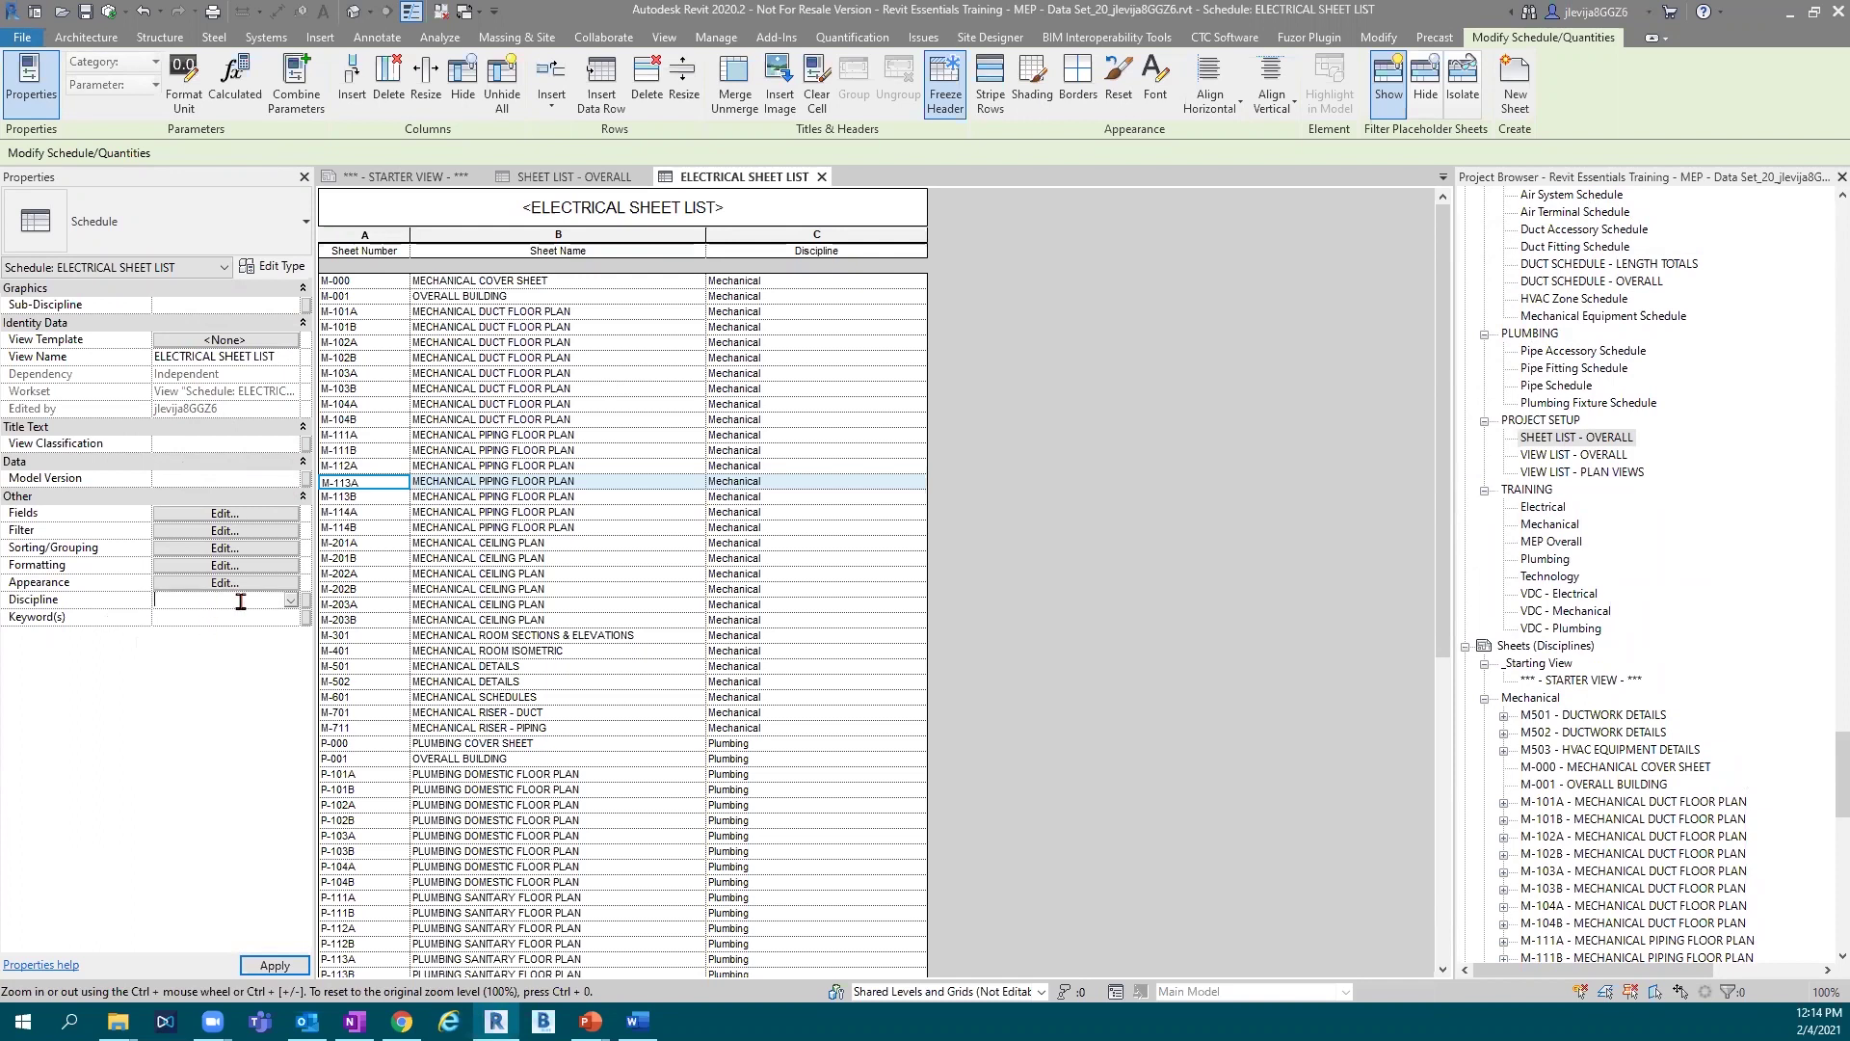
{"action": "left_click", "coordinate": [289, 600]}
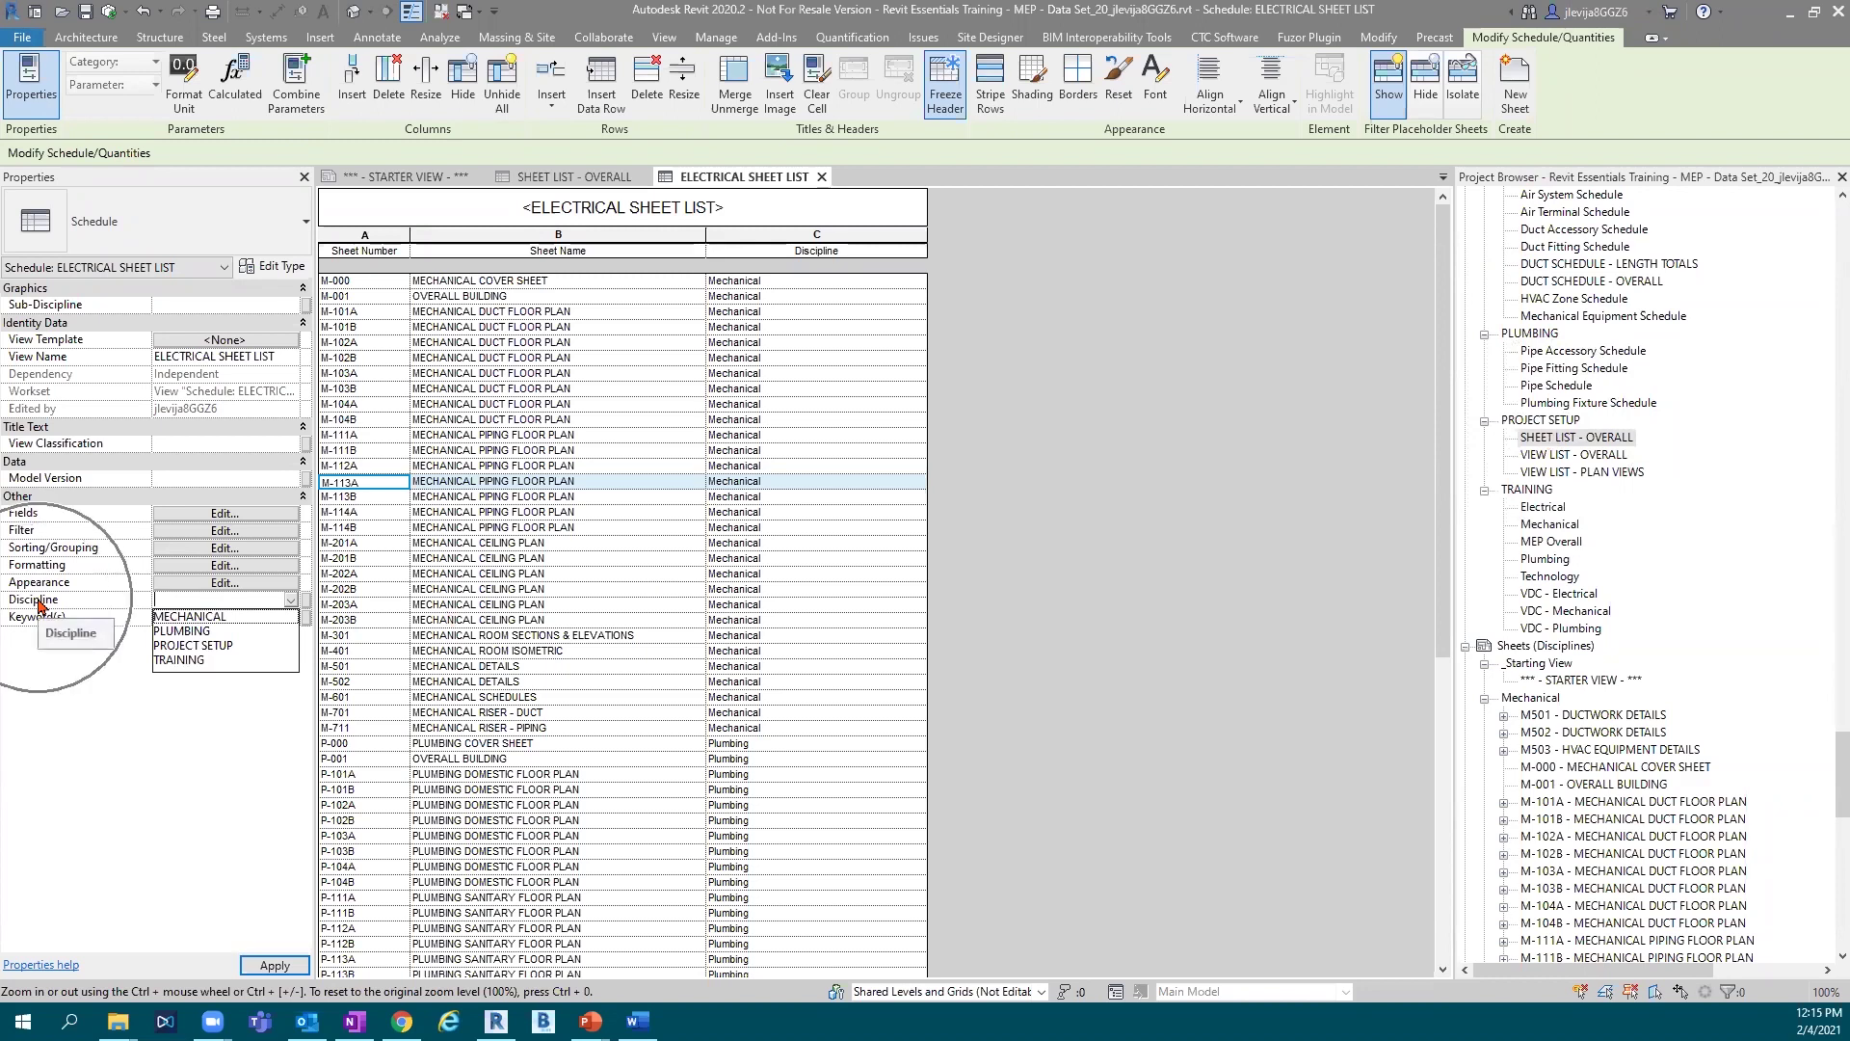
{"action": "left_click", "coordinate": [207, 646]}
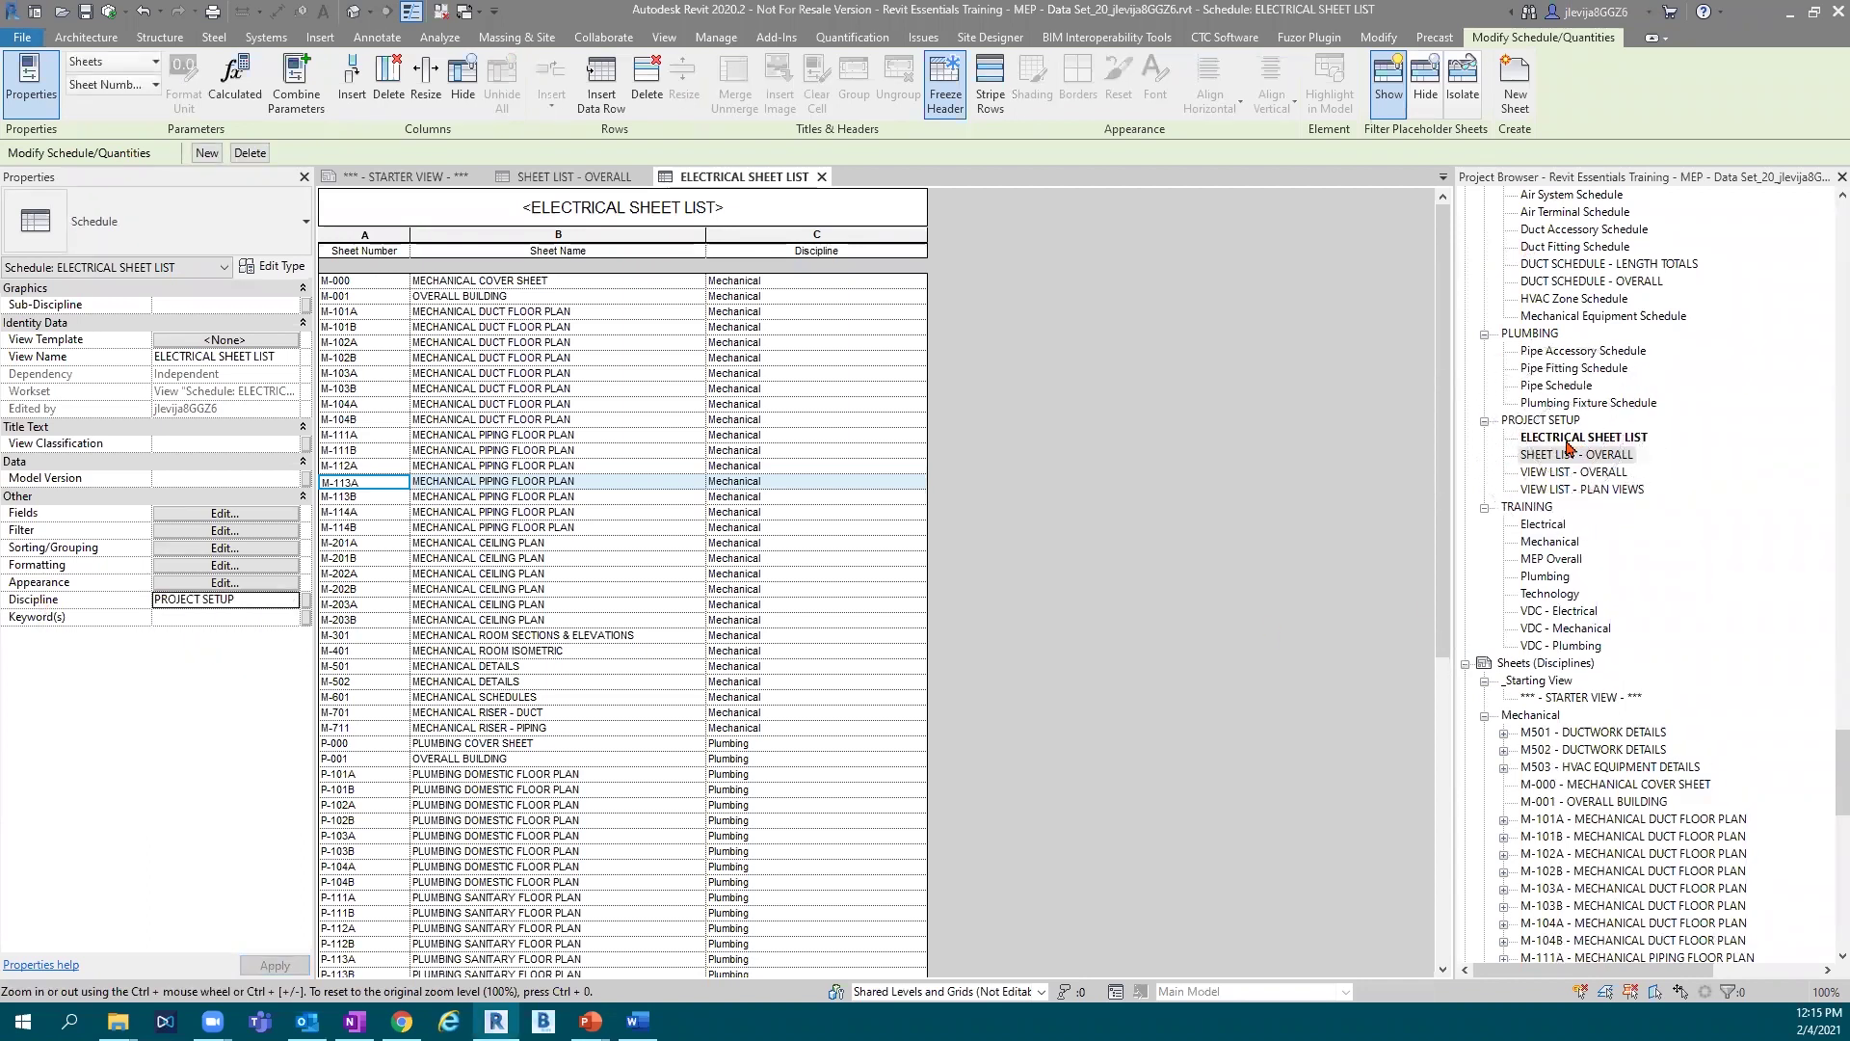
{"action": "left_click", "coordinate": [285, 620]}
{"action": "left_click", "coordinate": [287, 619]}
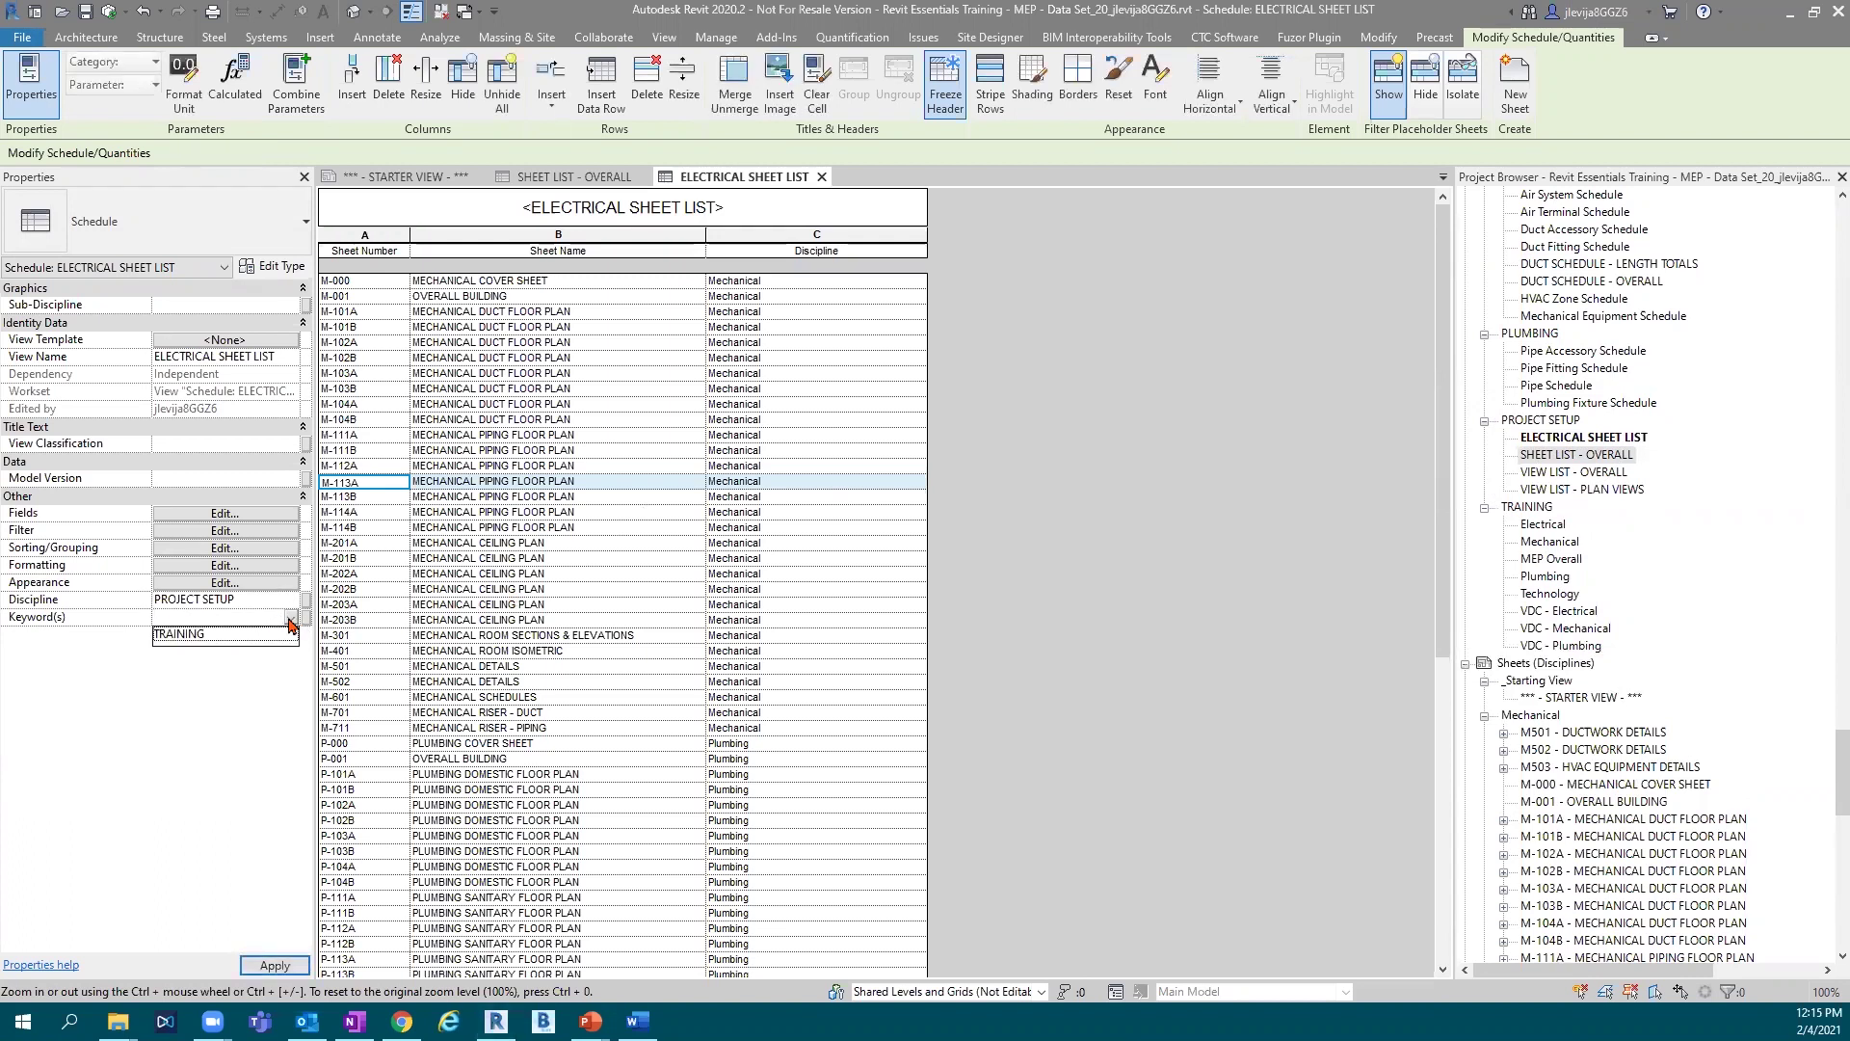
{"action": "left_click", "coordinate": [245, 635]}
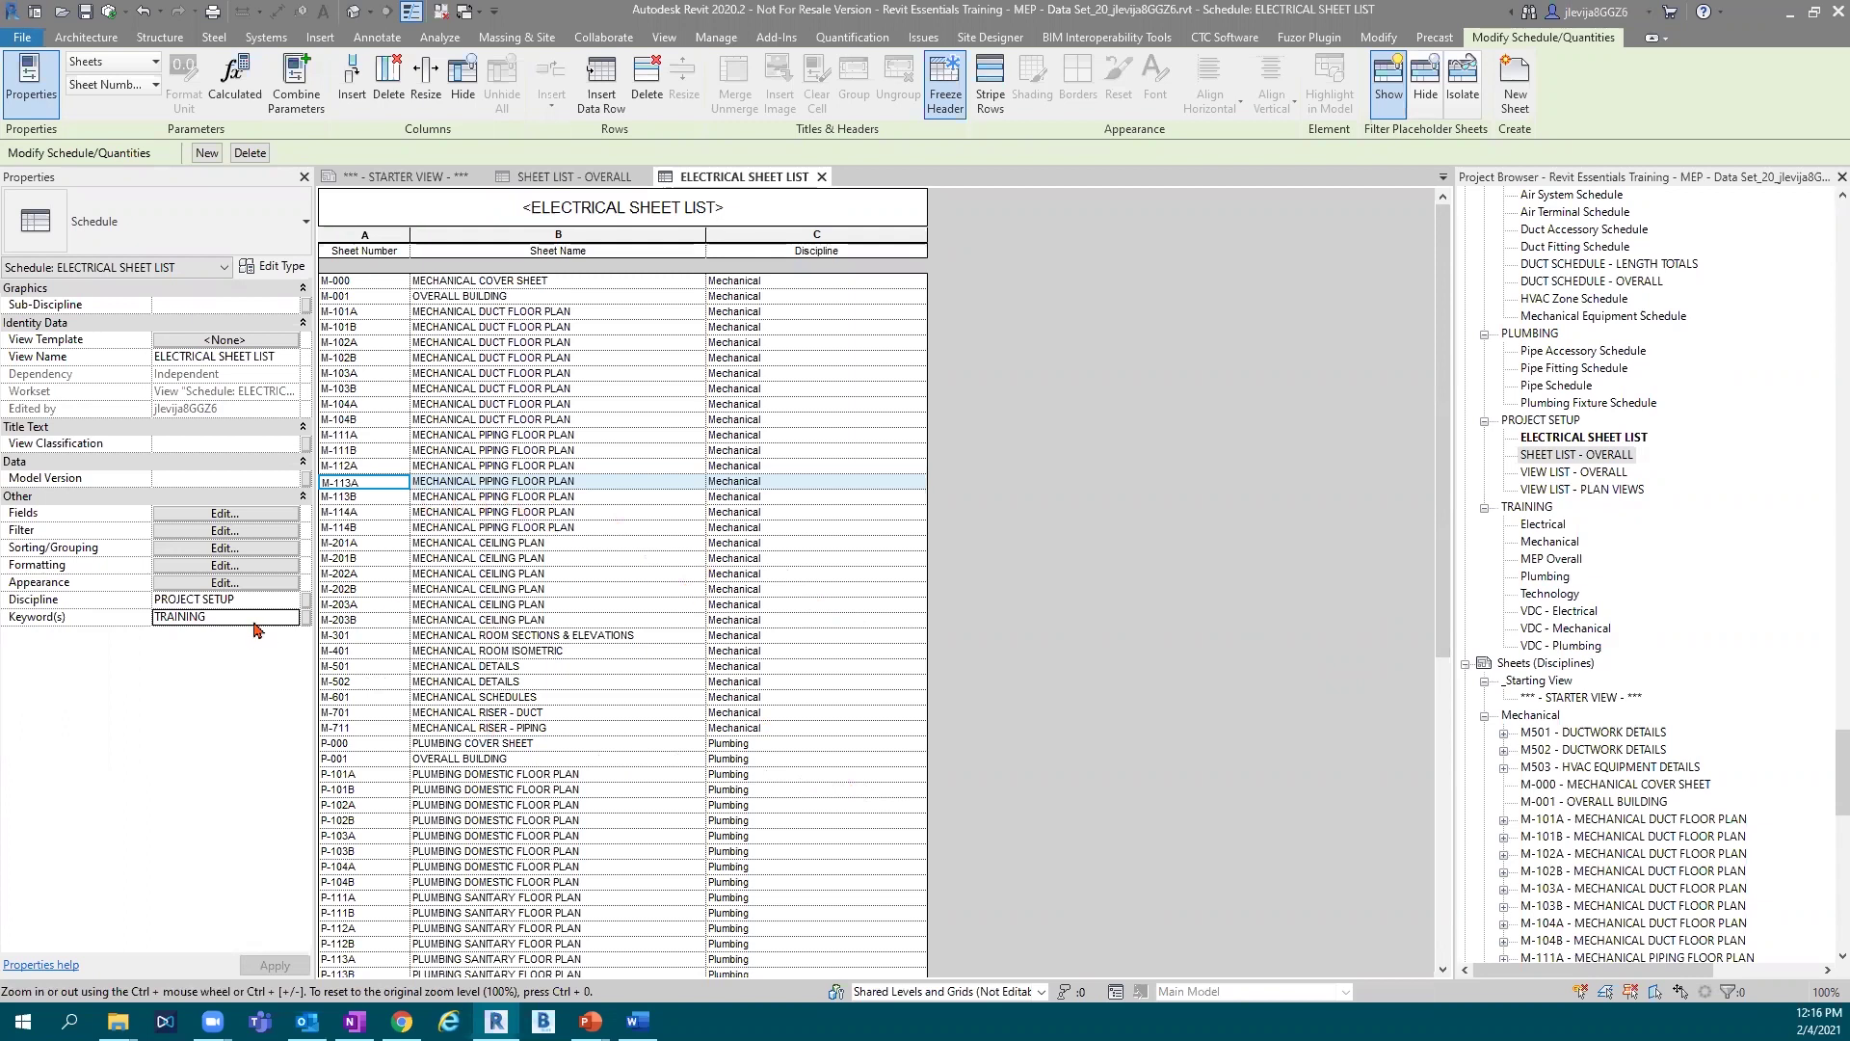
Without filtering, sort the sheet list by Sheet Number, then by Discipline with a blank line, and enable grand totals.
{"action": "left_click", "coordinate": [198, 532]}
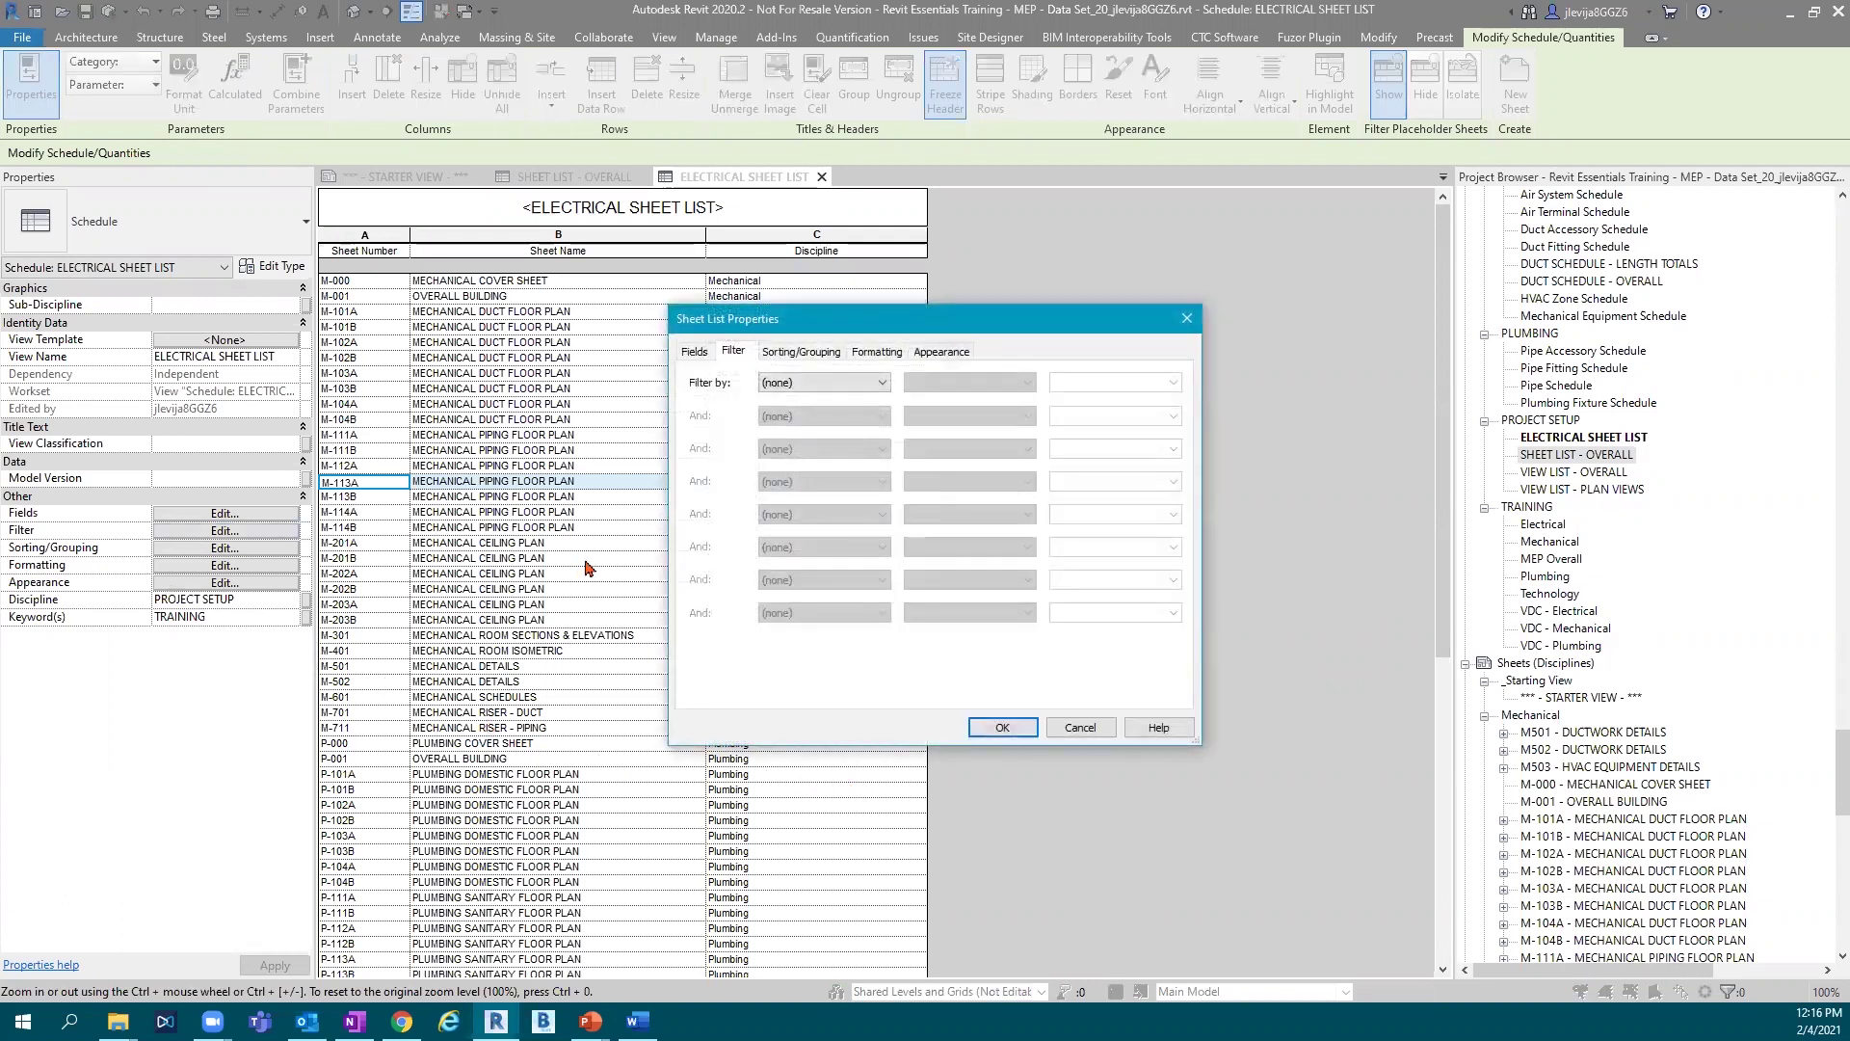
{"action": "left_click", "coordinate": [839, 389]}
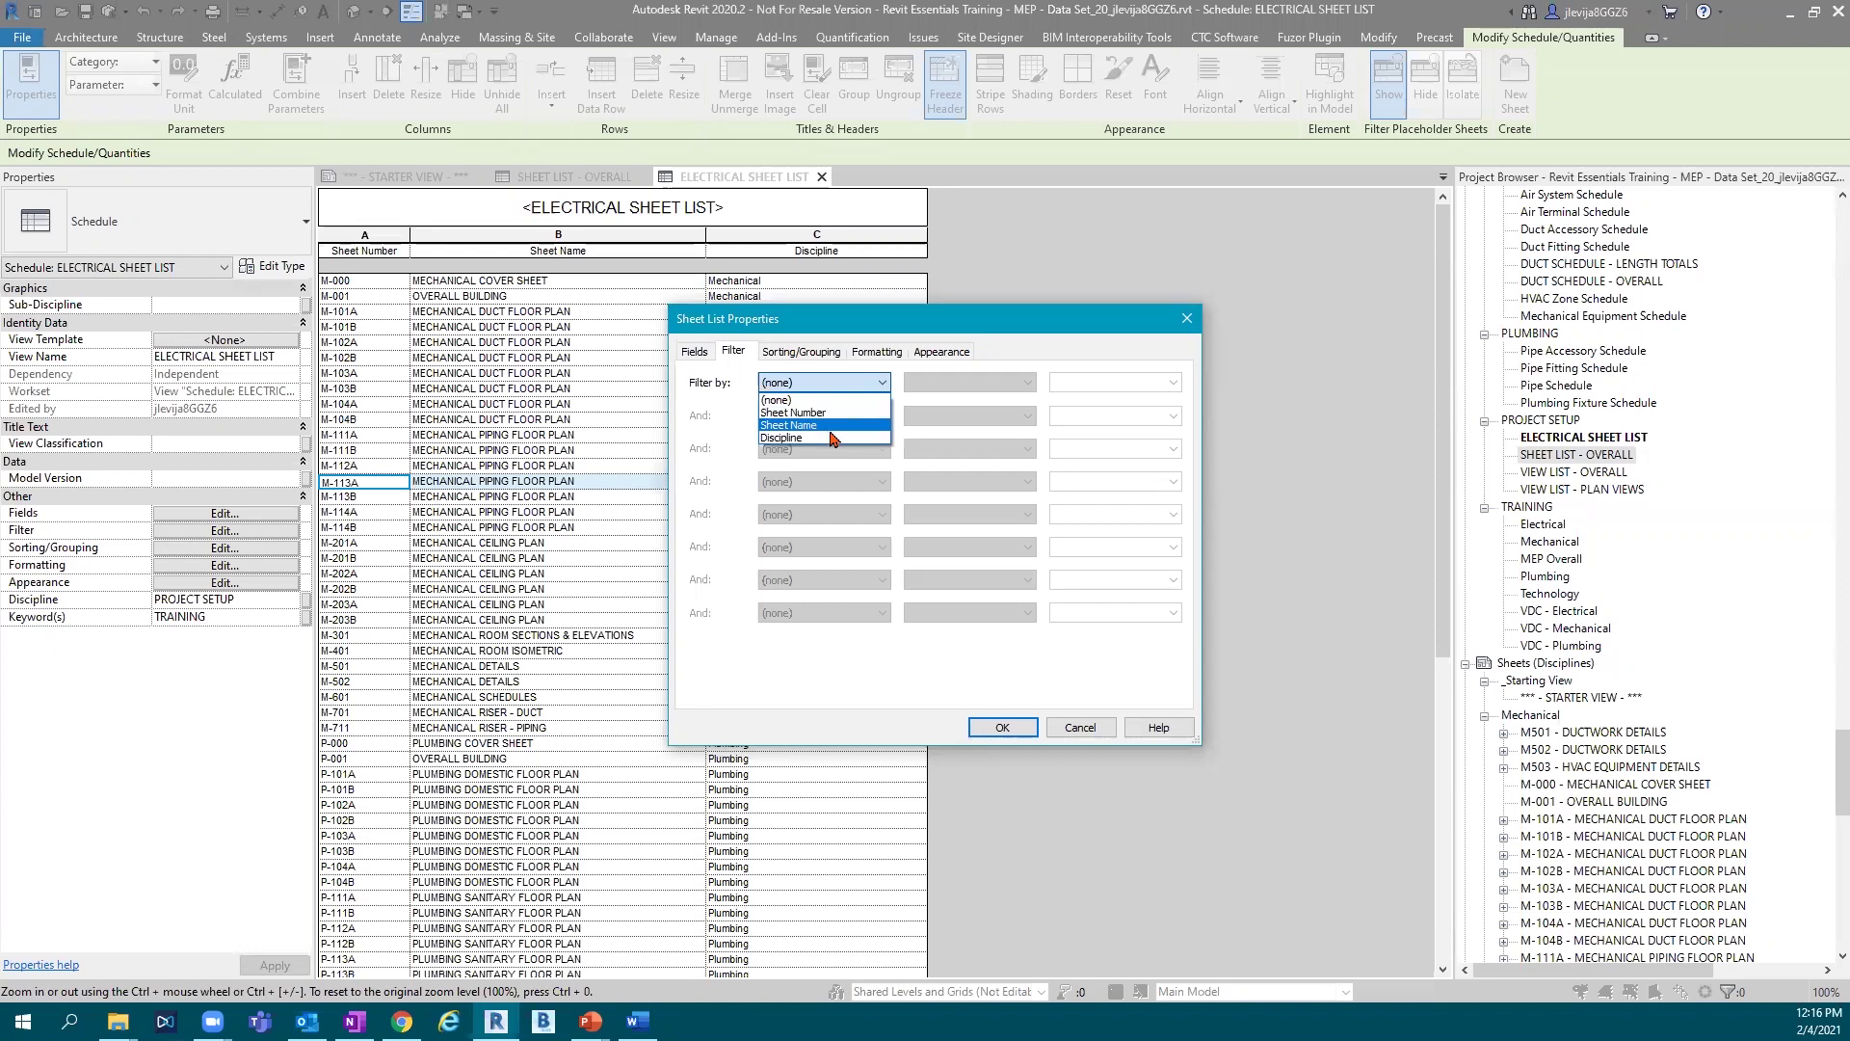
{"action": "left_click", "coordinate": [817, 400]}
{"action": "left_click", "coordinate": [817, 353]}
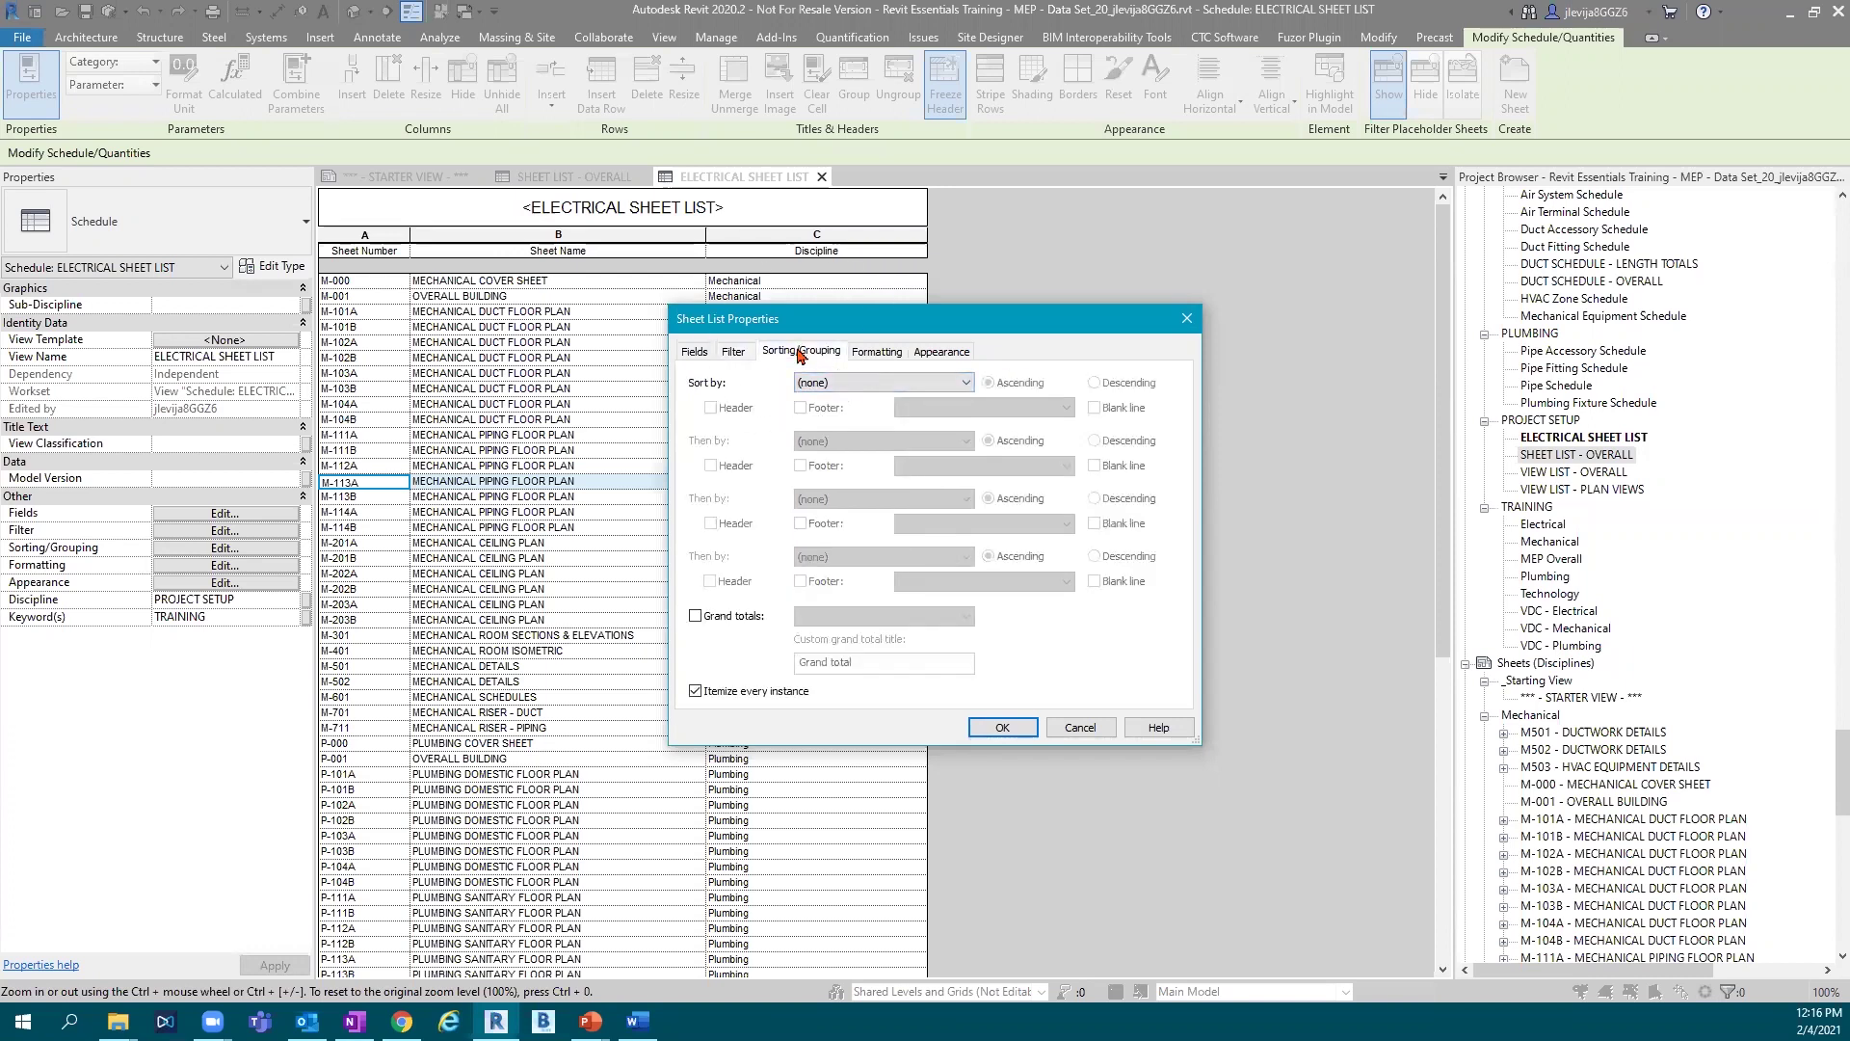
{"action": "left_click", "coordinate": [821, 382]}
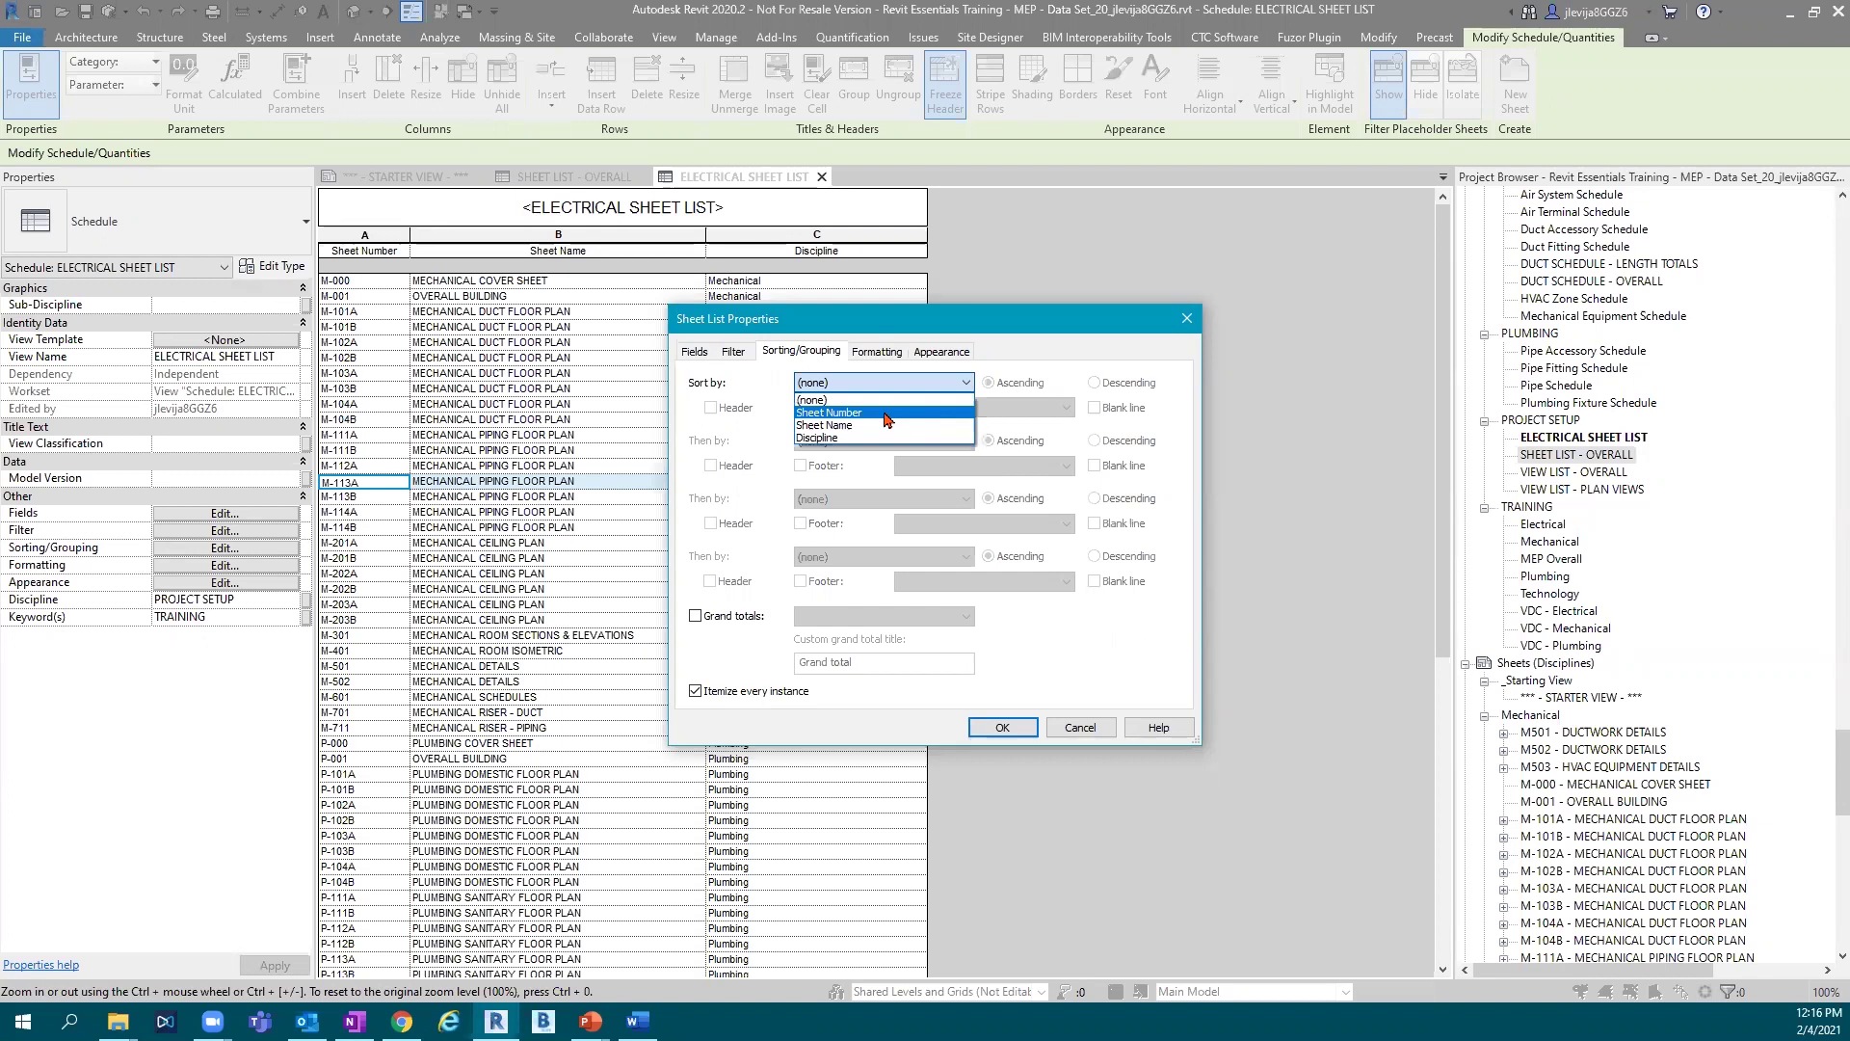
{"action": "left_click", "coordinate": [887, 417]}
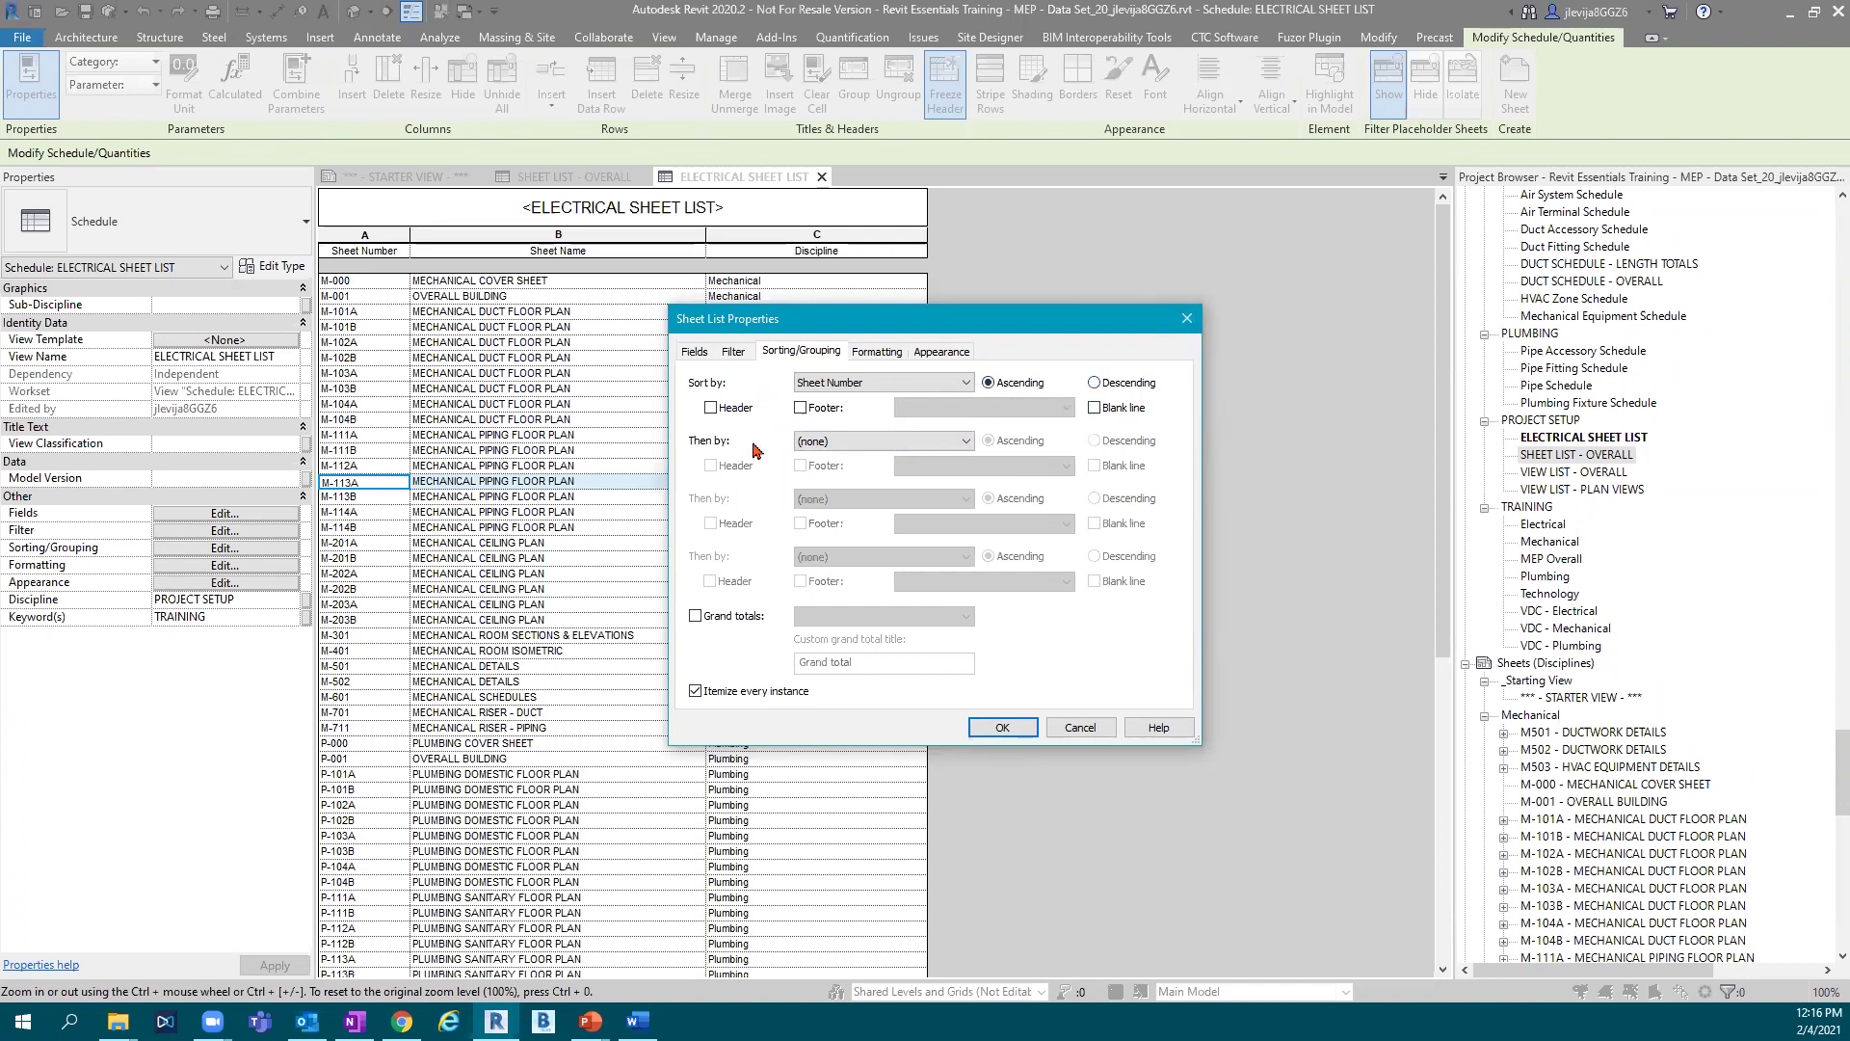
{"action": "left_click", "coordinate": [895, 450]}
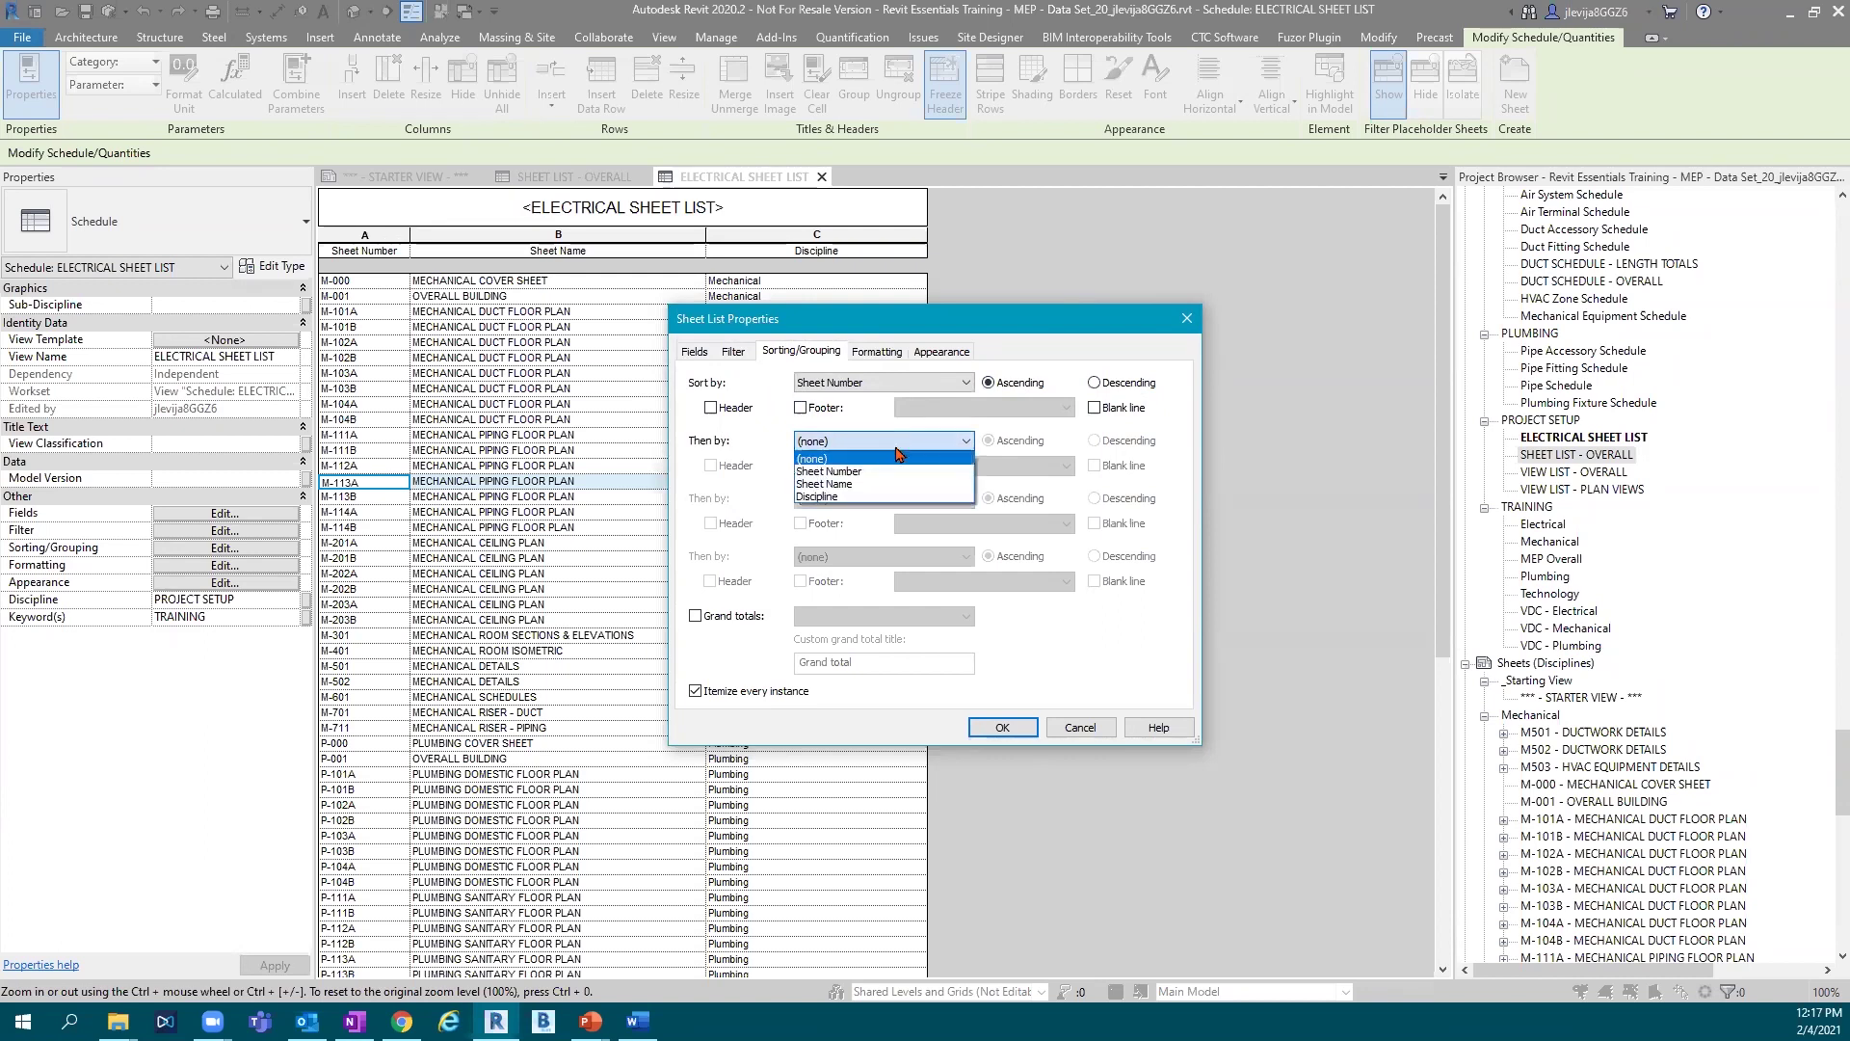
{"action": "left_click", "coordinate": [897, 497]}
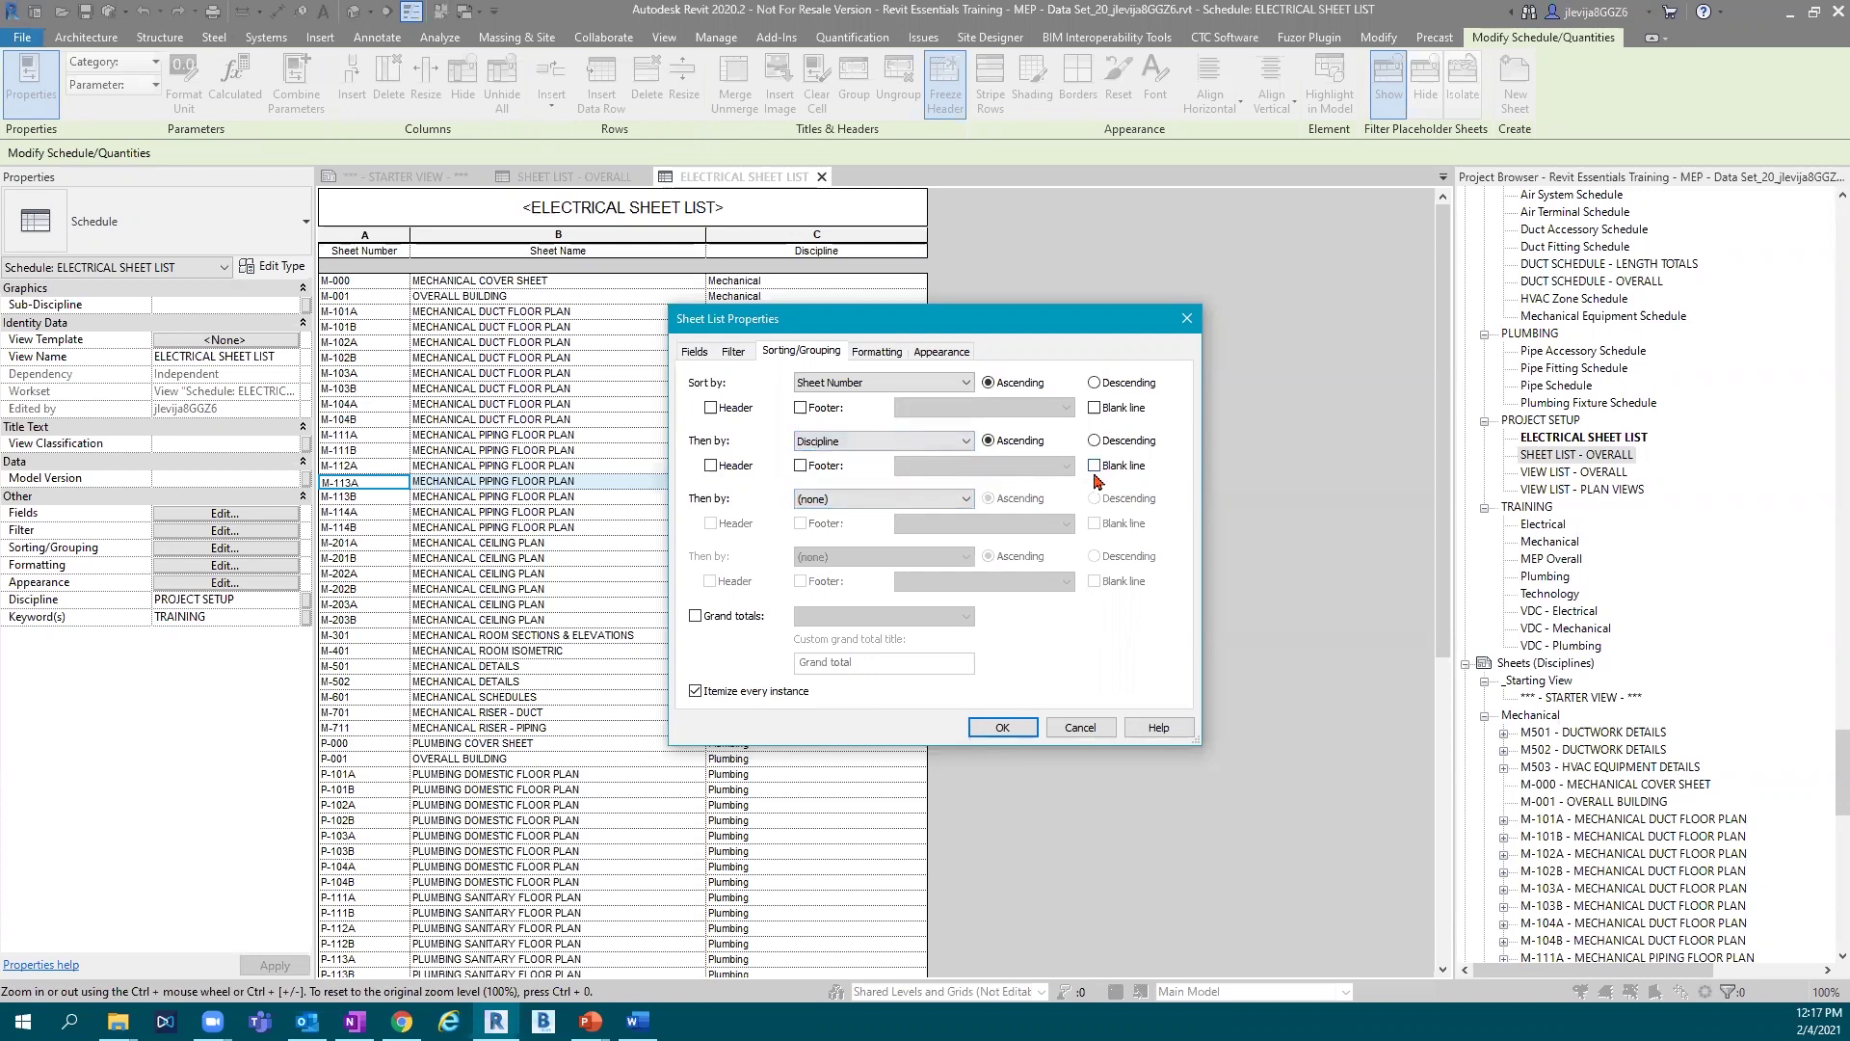
{"action": "left_click", "coordinate": [1096, 466]}
{"action": "left_click", "coordinate": [696, 617]}
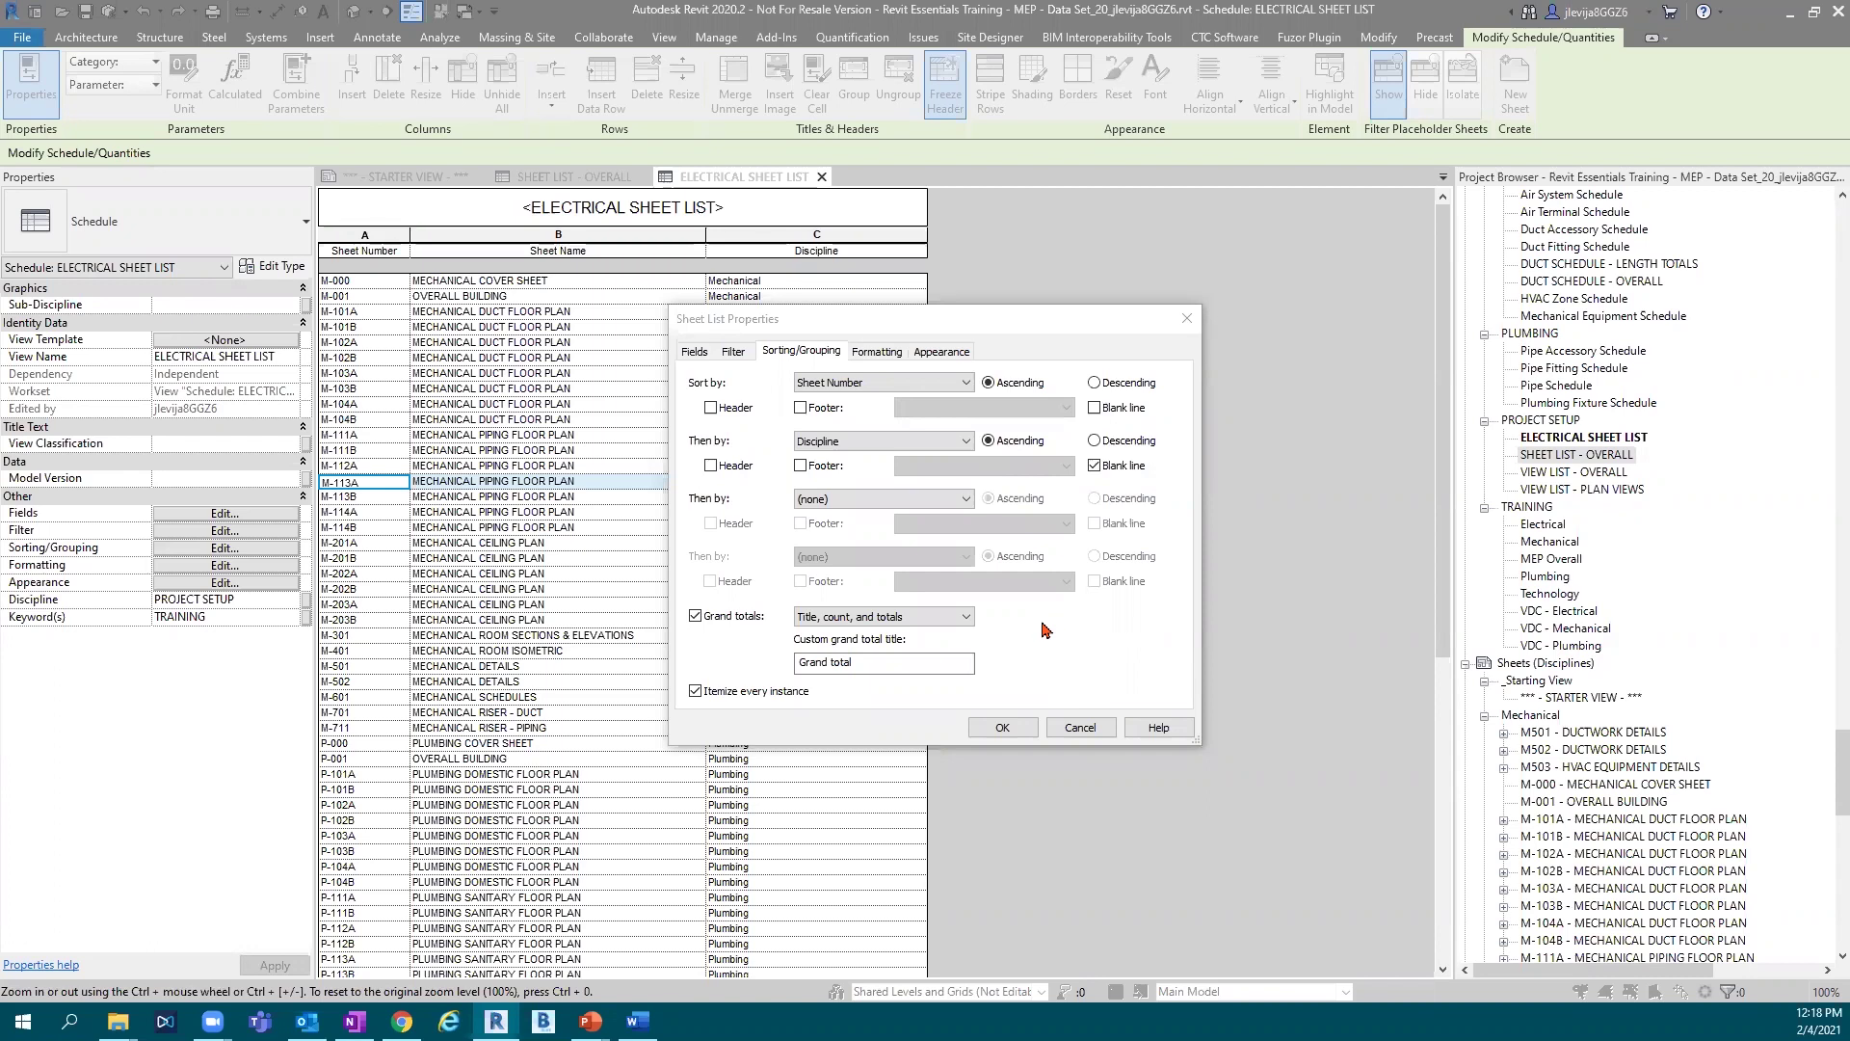
Review the heading and alignment formatting of the Sheet Number, Sheet Name and Discipline fields.
{"action": "left_click", "coordinate": [883, 359]}
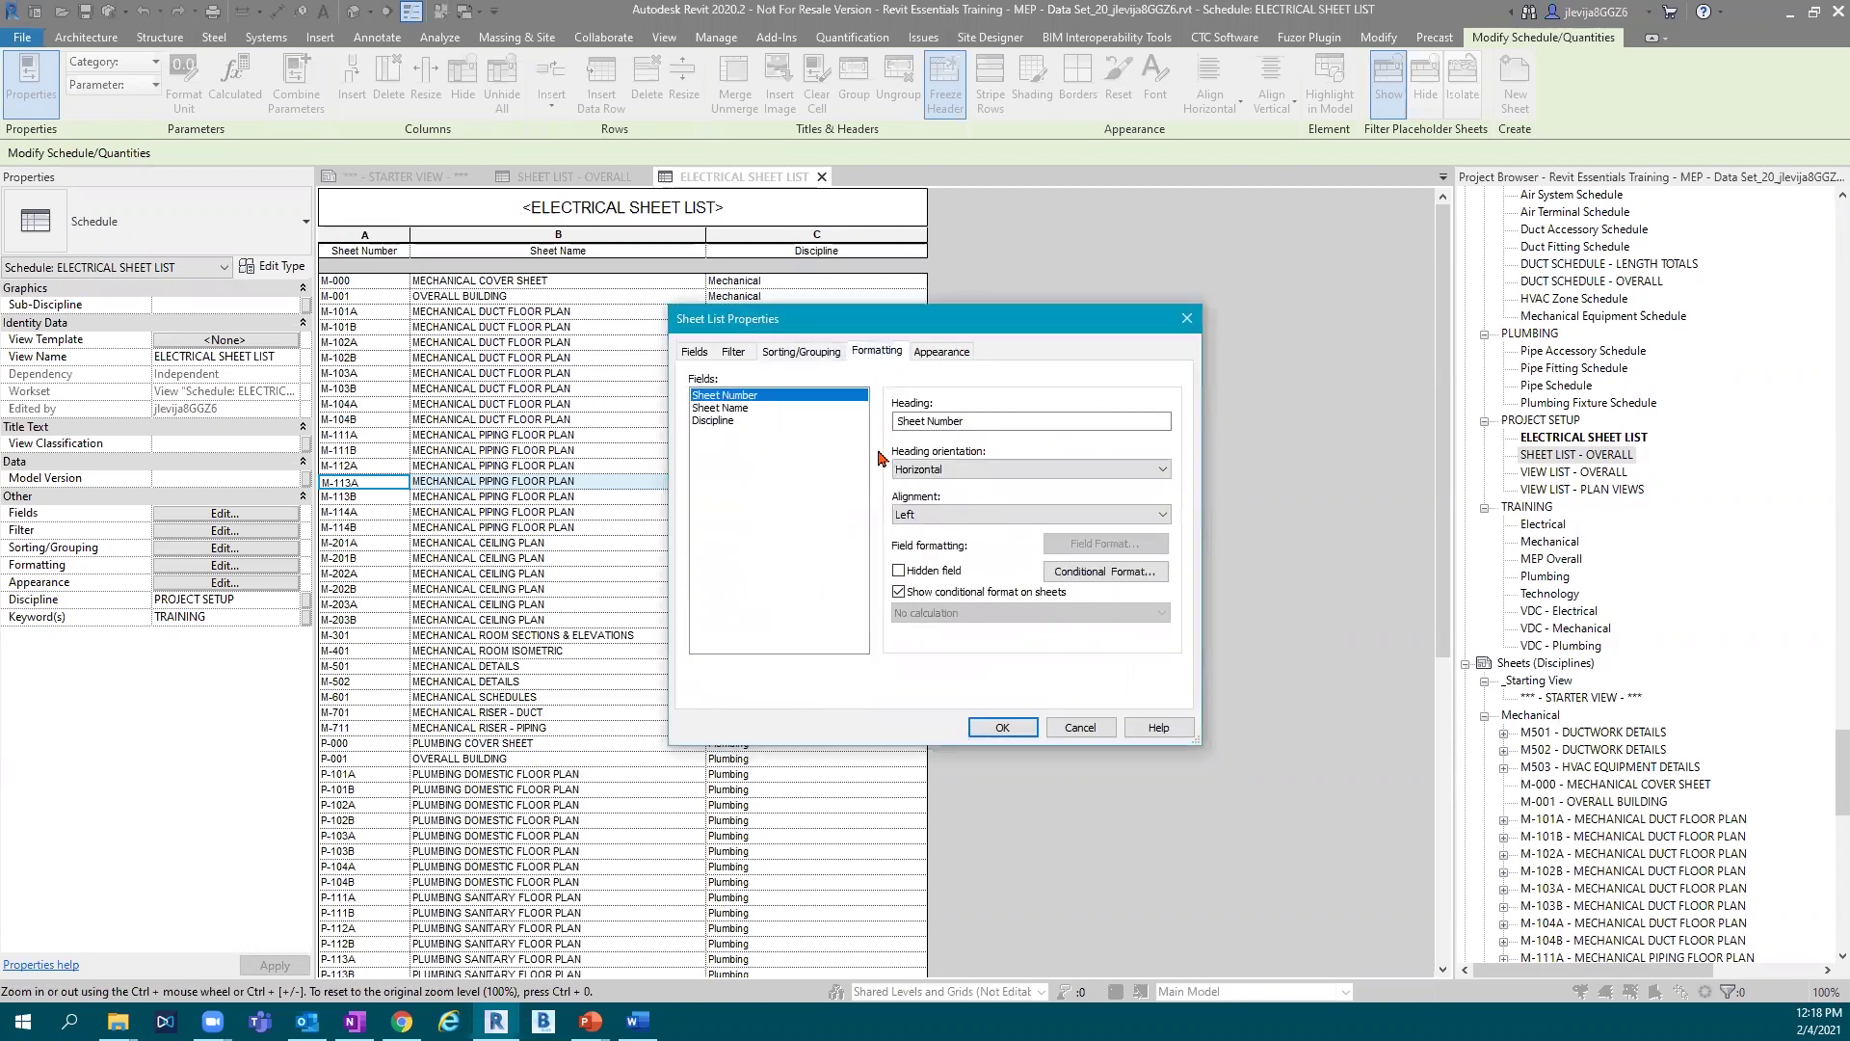
{"action": "left_click", "coordinate": [743, 409]}
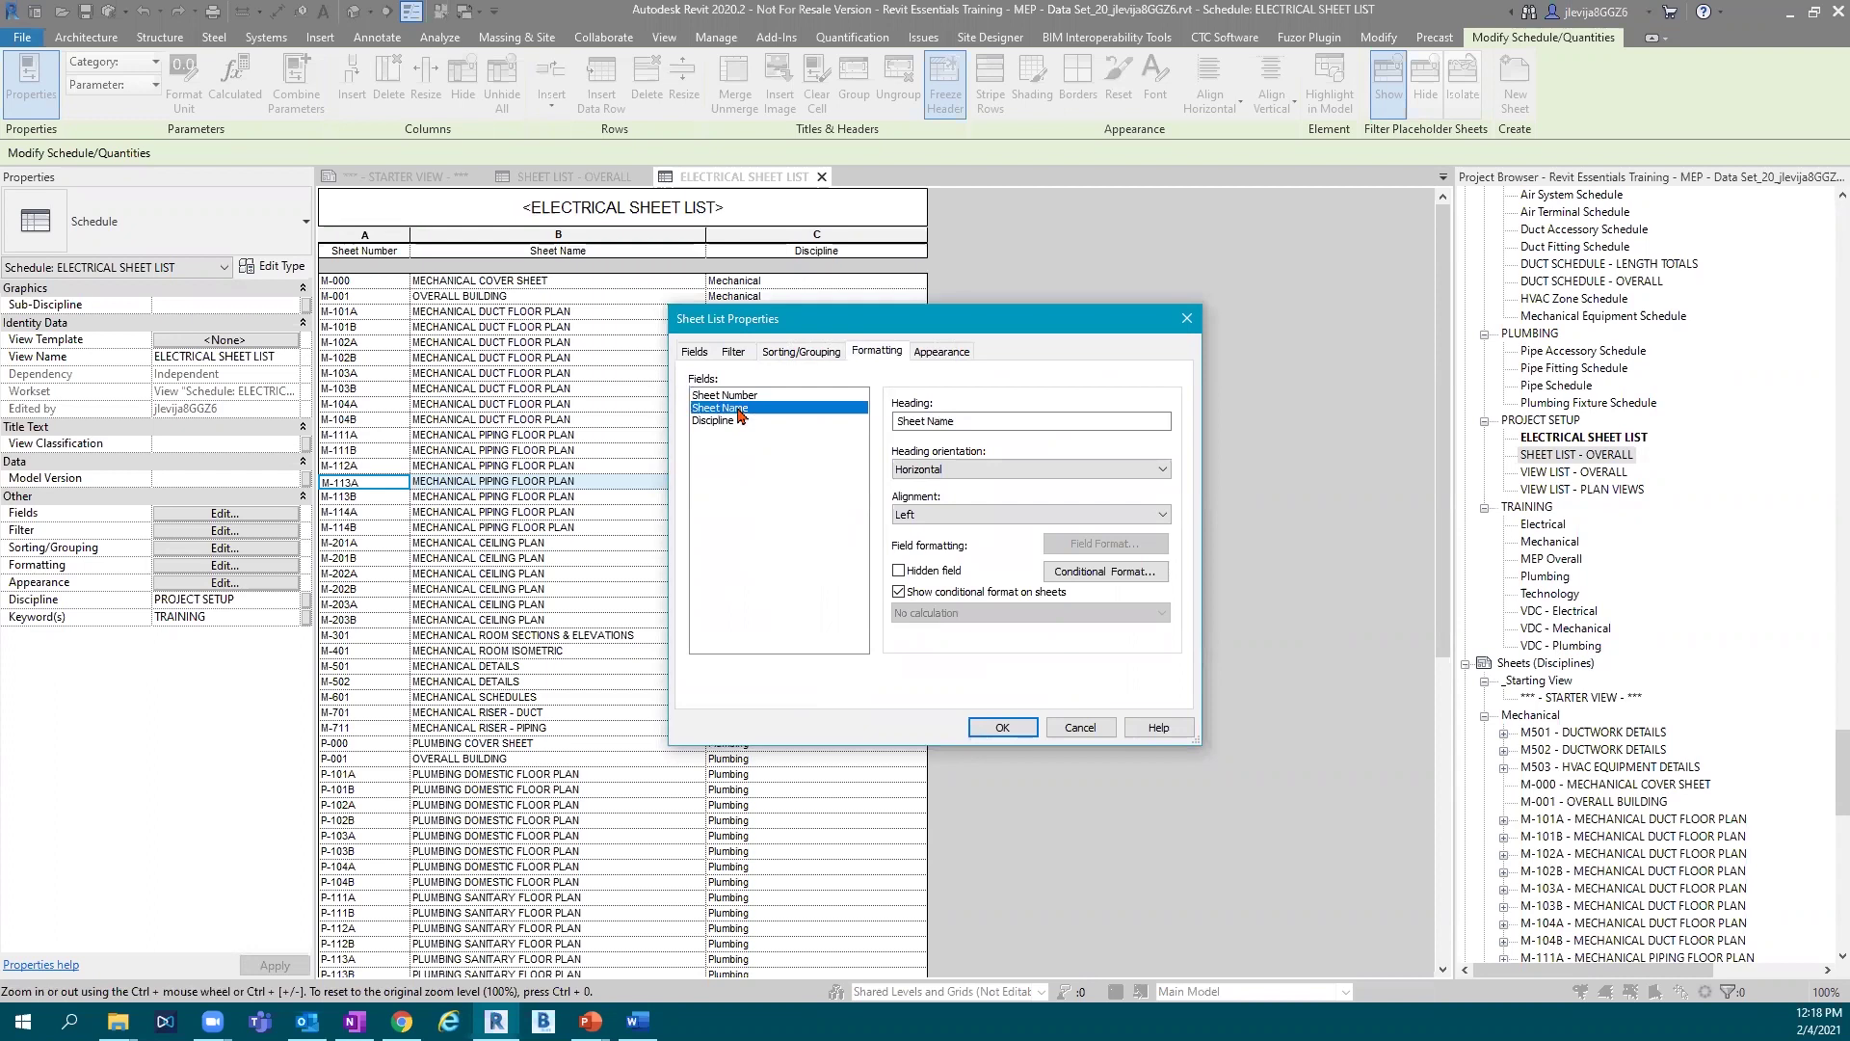
{"action": "left_click", "coordinate": [732, 425]}
{"action": "left_click", "coordinate": [740, 408]}
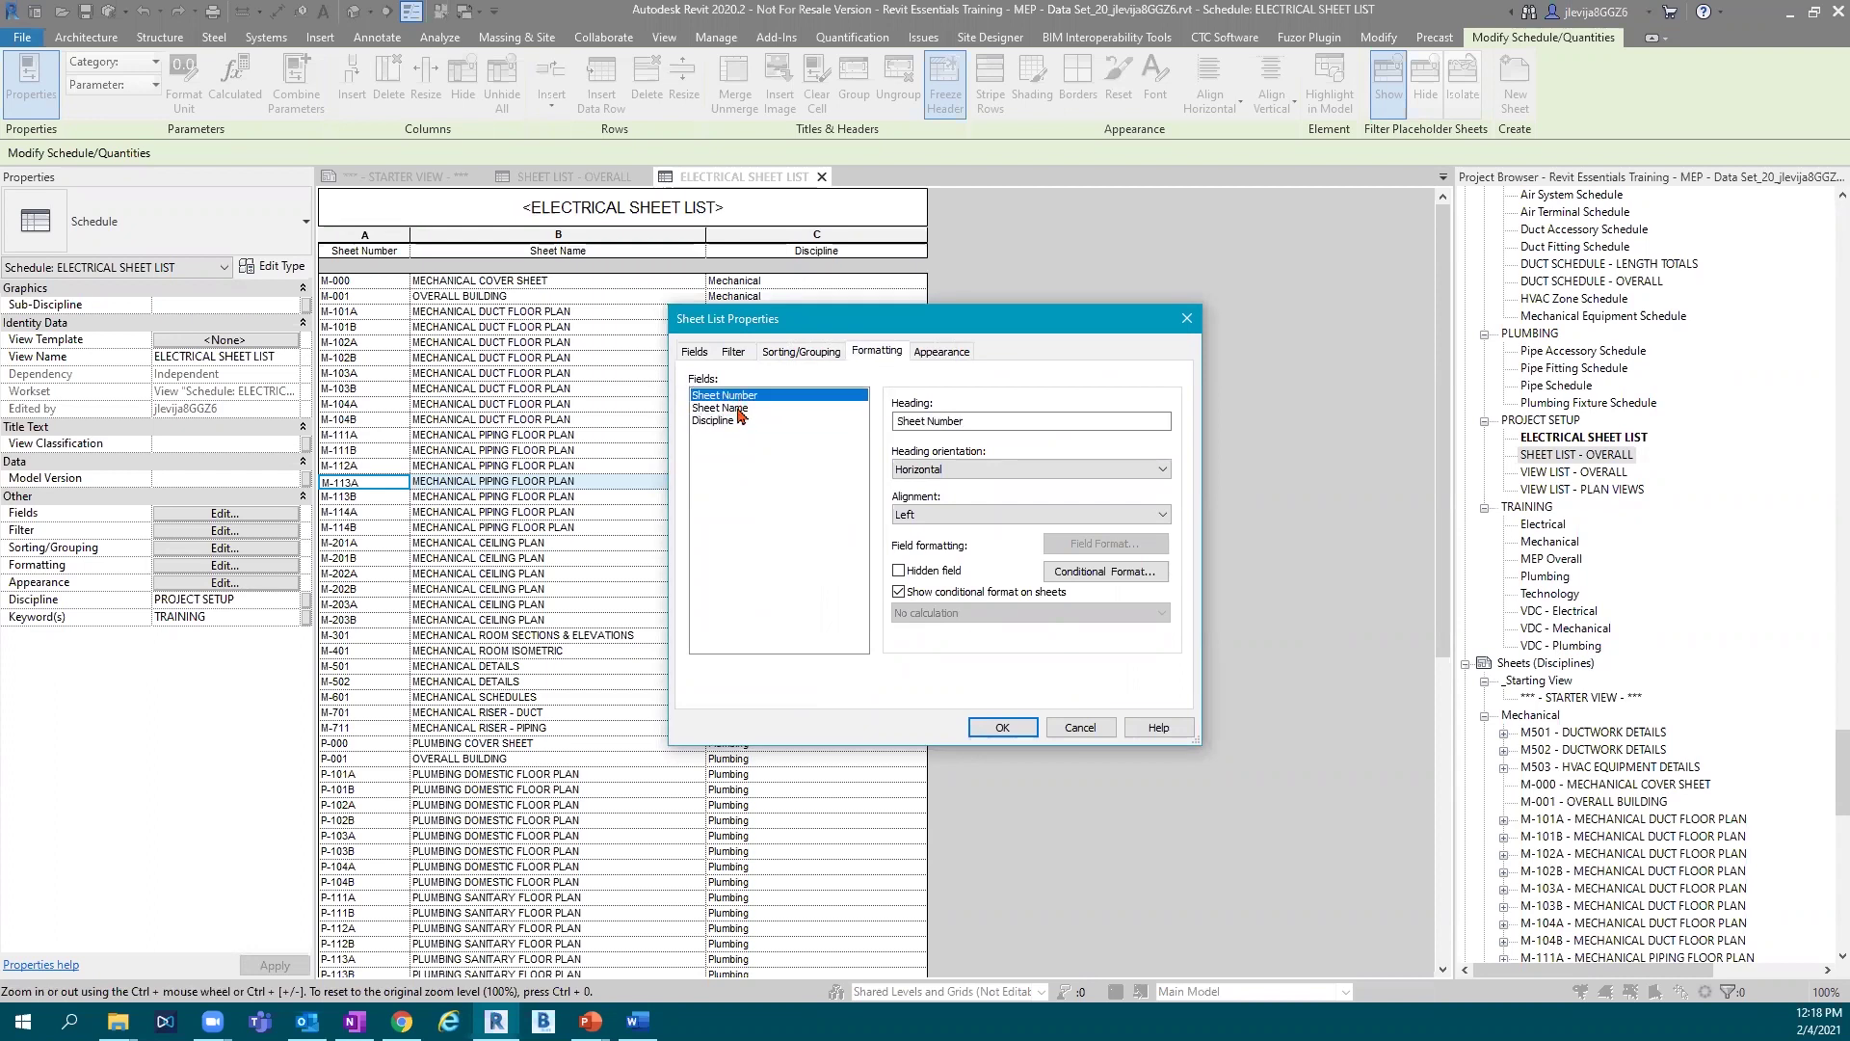
{"action": "left_click", "coordinate": [730, 422]}
{"action": "left_click", "coordinate": [737, 397]}
{"action": "left_click", "coordinate": [734, 421]}
{"action": "left_click", "coordinate": [739, 408]}
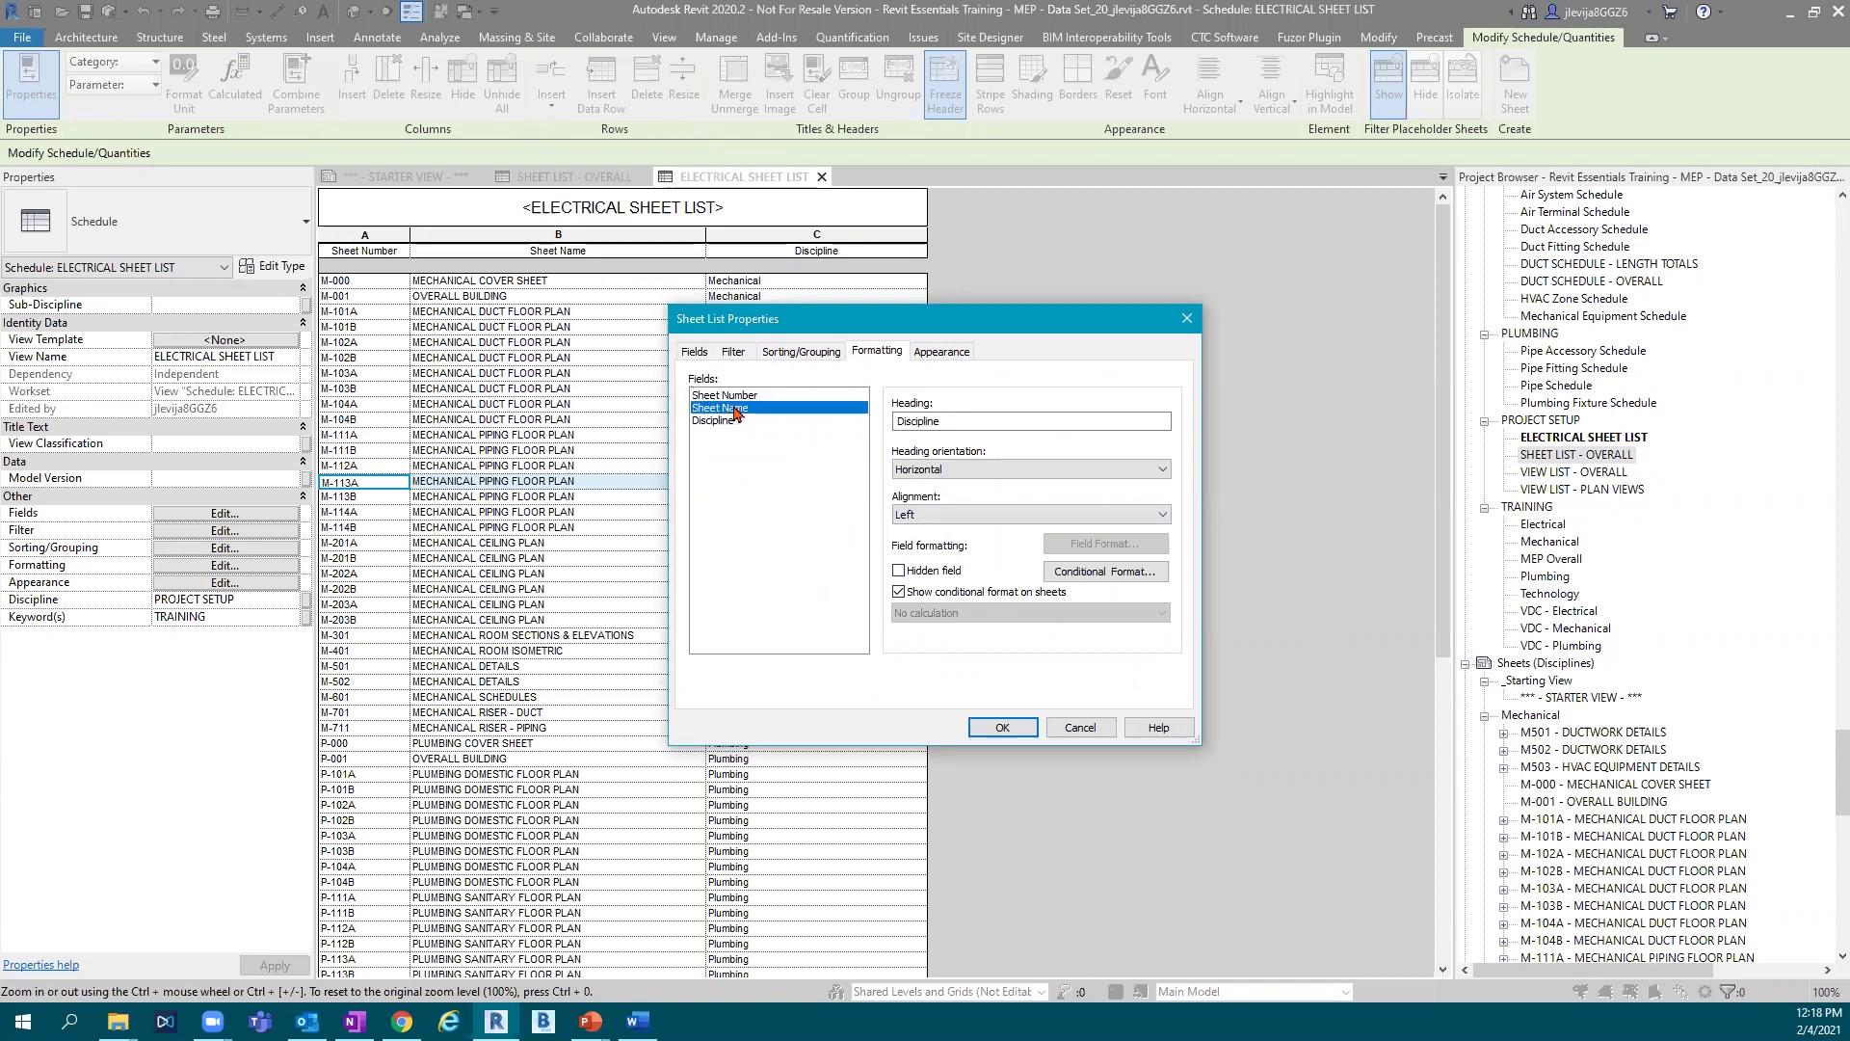
{"action": "left_click", "coordinate": [740, 396]}
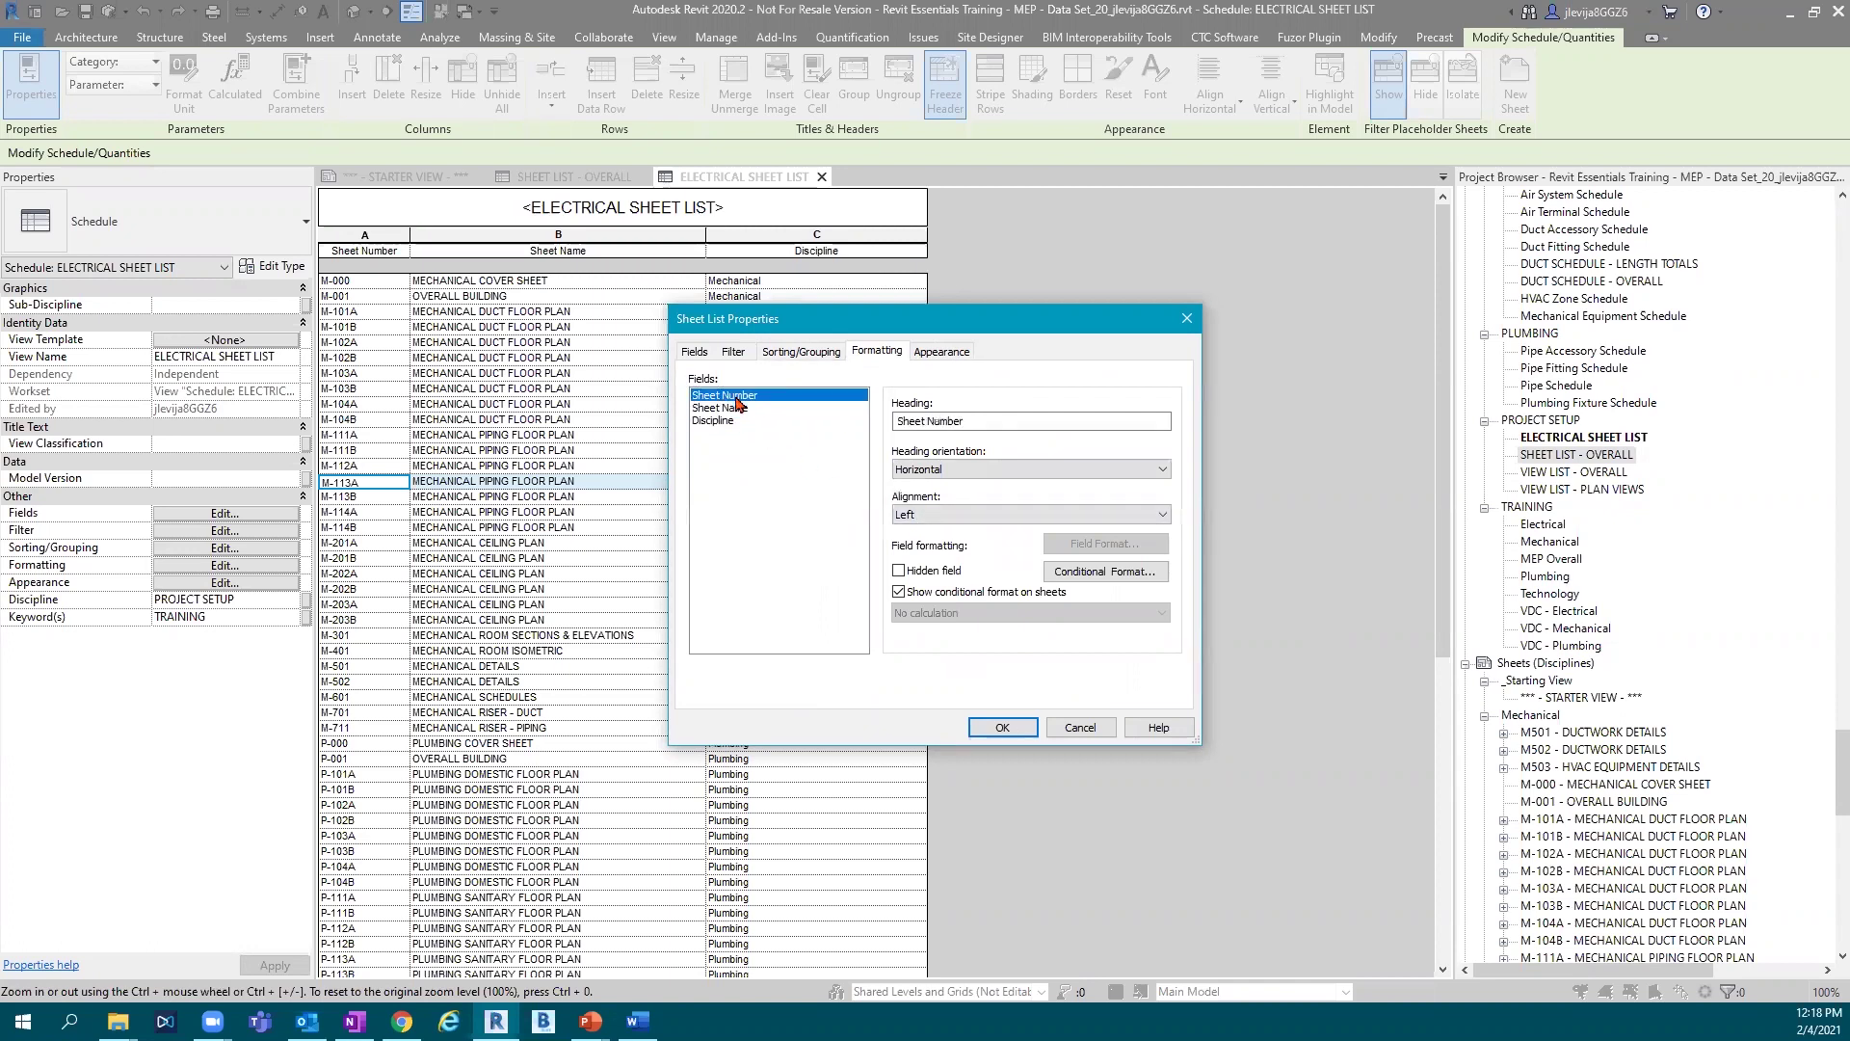
Try a conditional format for Sheet Number that tests Equal To M, view the background color choices and discard the condition.
{"action": "left_click", "coordinate": [1096, 582]}
{"action": "left_click", "coordinate": [782, 474]}
{"action": "left_click", "coordinate": [781, 474]}
{"action": "left_click", "coordinate": [857, 479]}
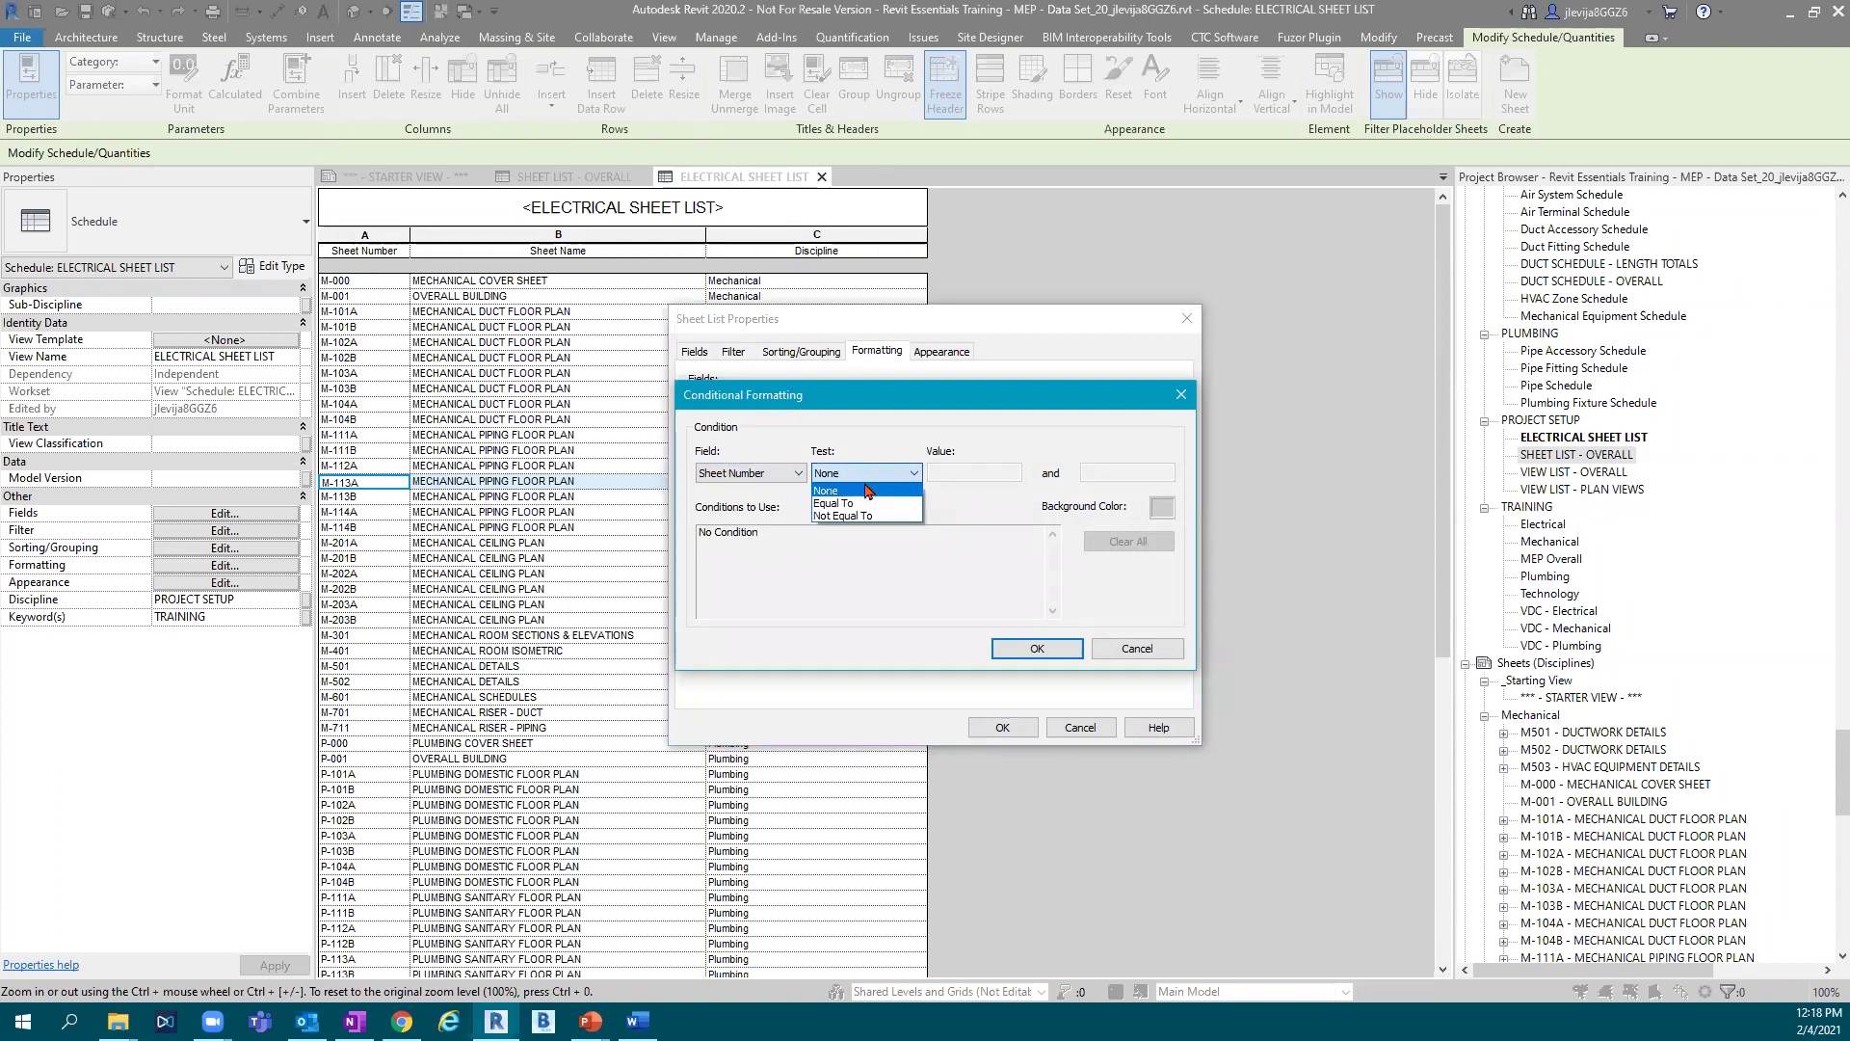
{"action": "left_click", "coordinate": [870, 507]}
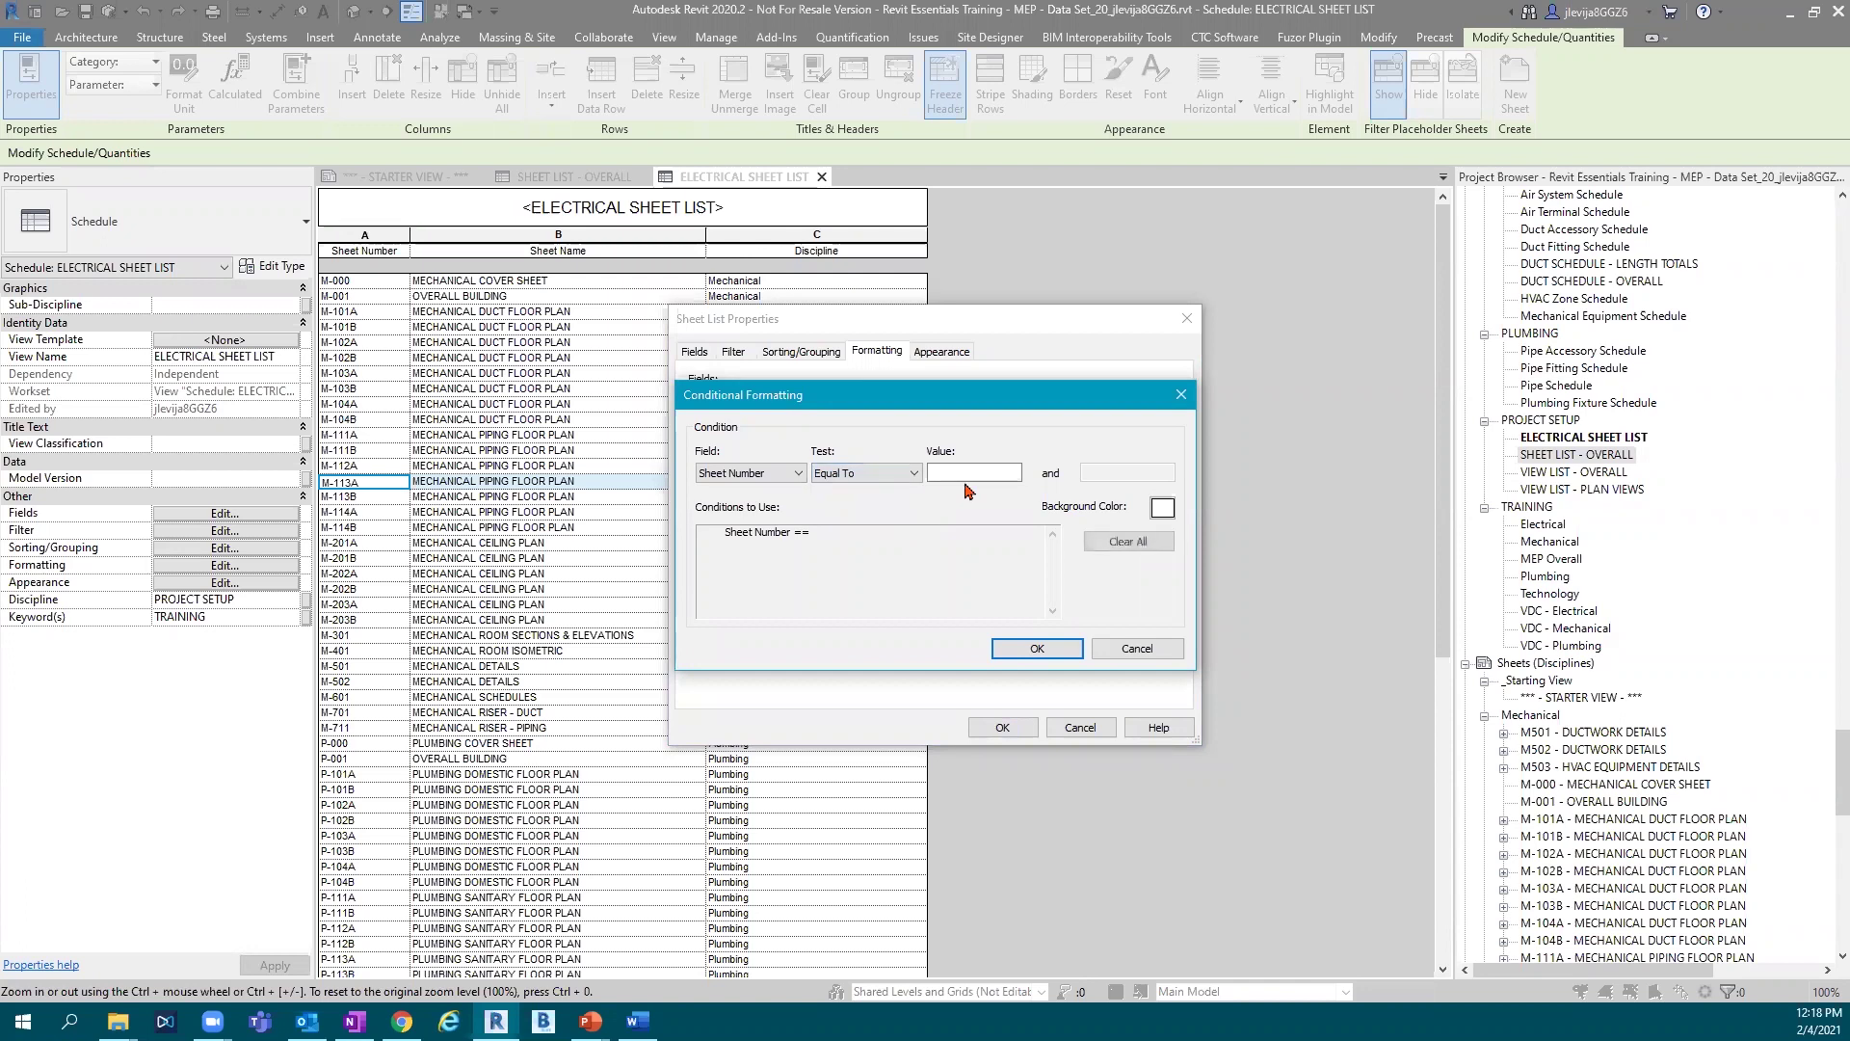
{"action": "type", "text": "m"}
{"action": "key", "text": "BackSpace"}
{"action": "type", "text": "M"}
{"action": "left_click", "coordinate": [916, 473]}
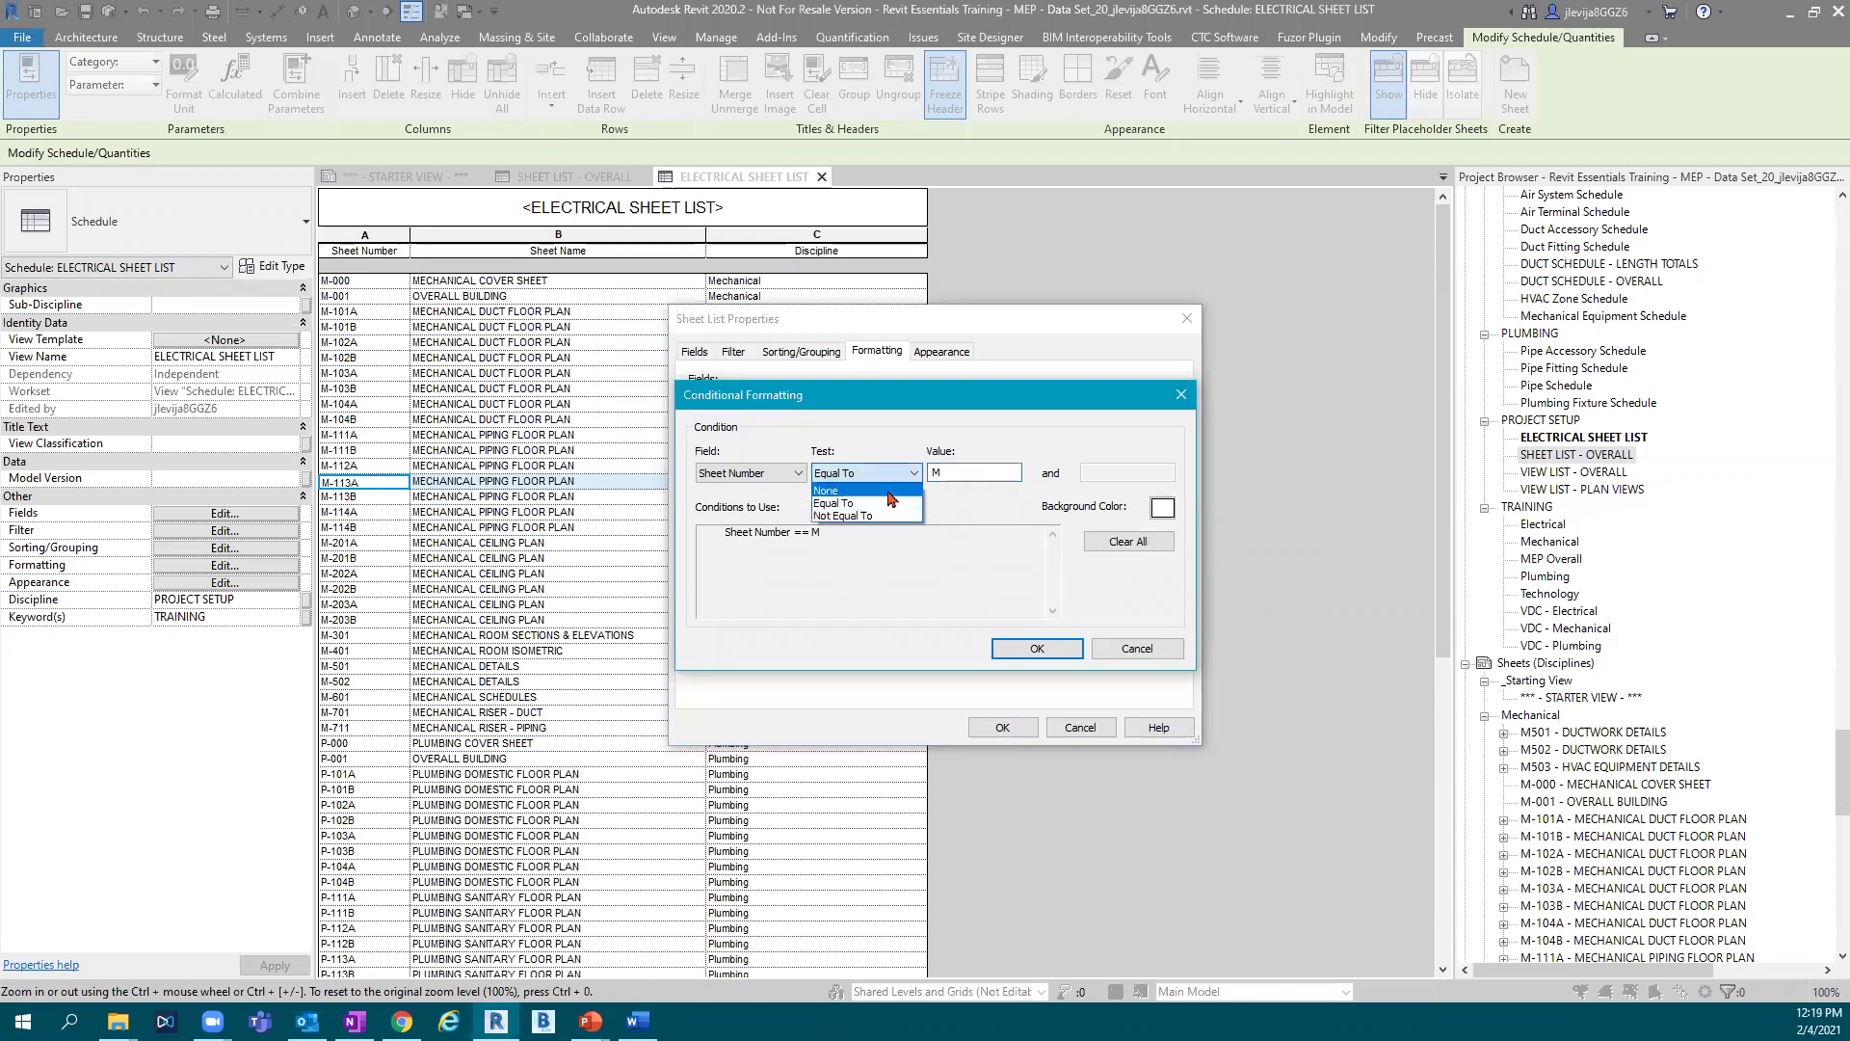
{"action": "left_click", "coordinate": [888, 504]}
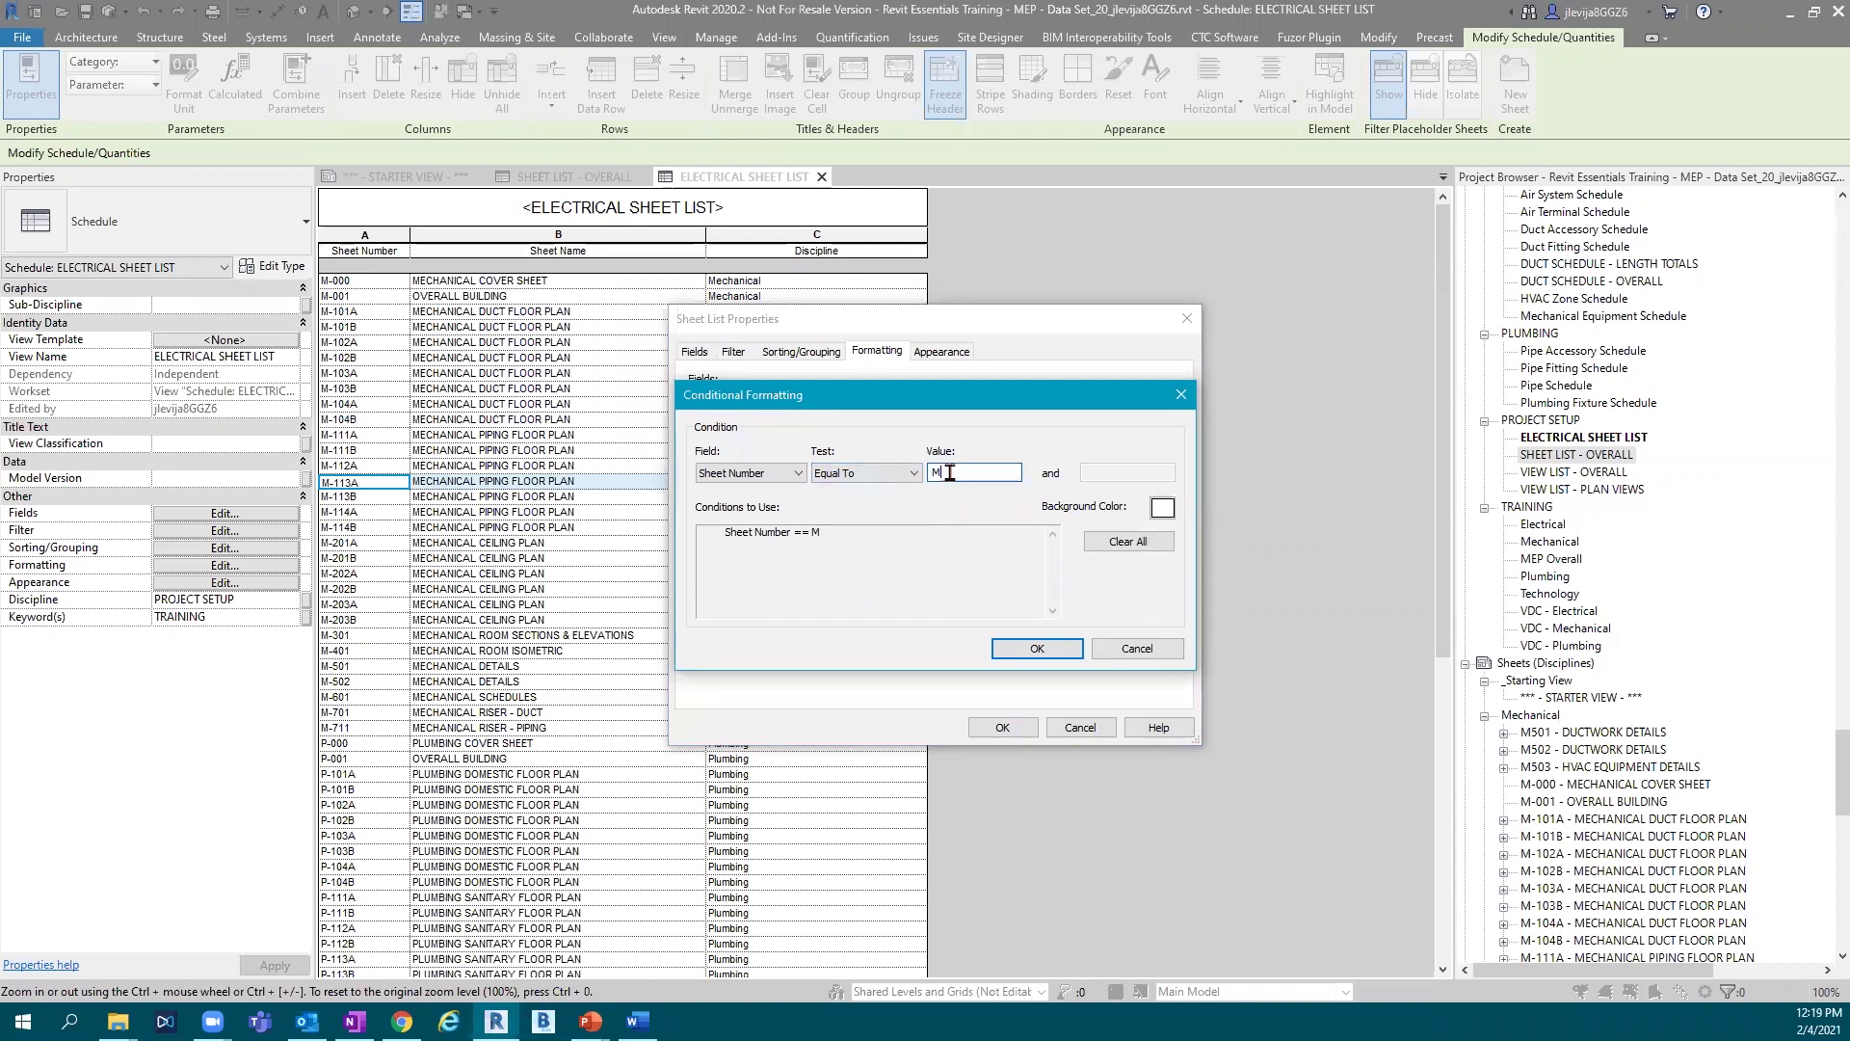
{"action": "double_click", "coordinate": [942, 473]}
{"action": "left_click", "coordinate": [1174, 513]}
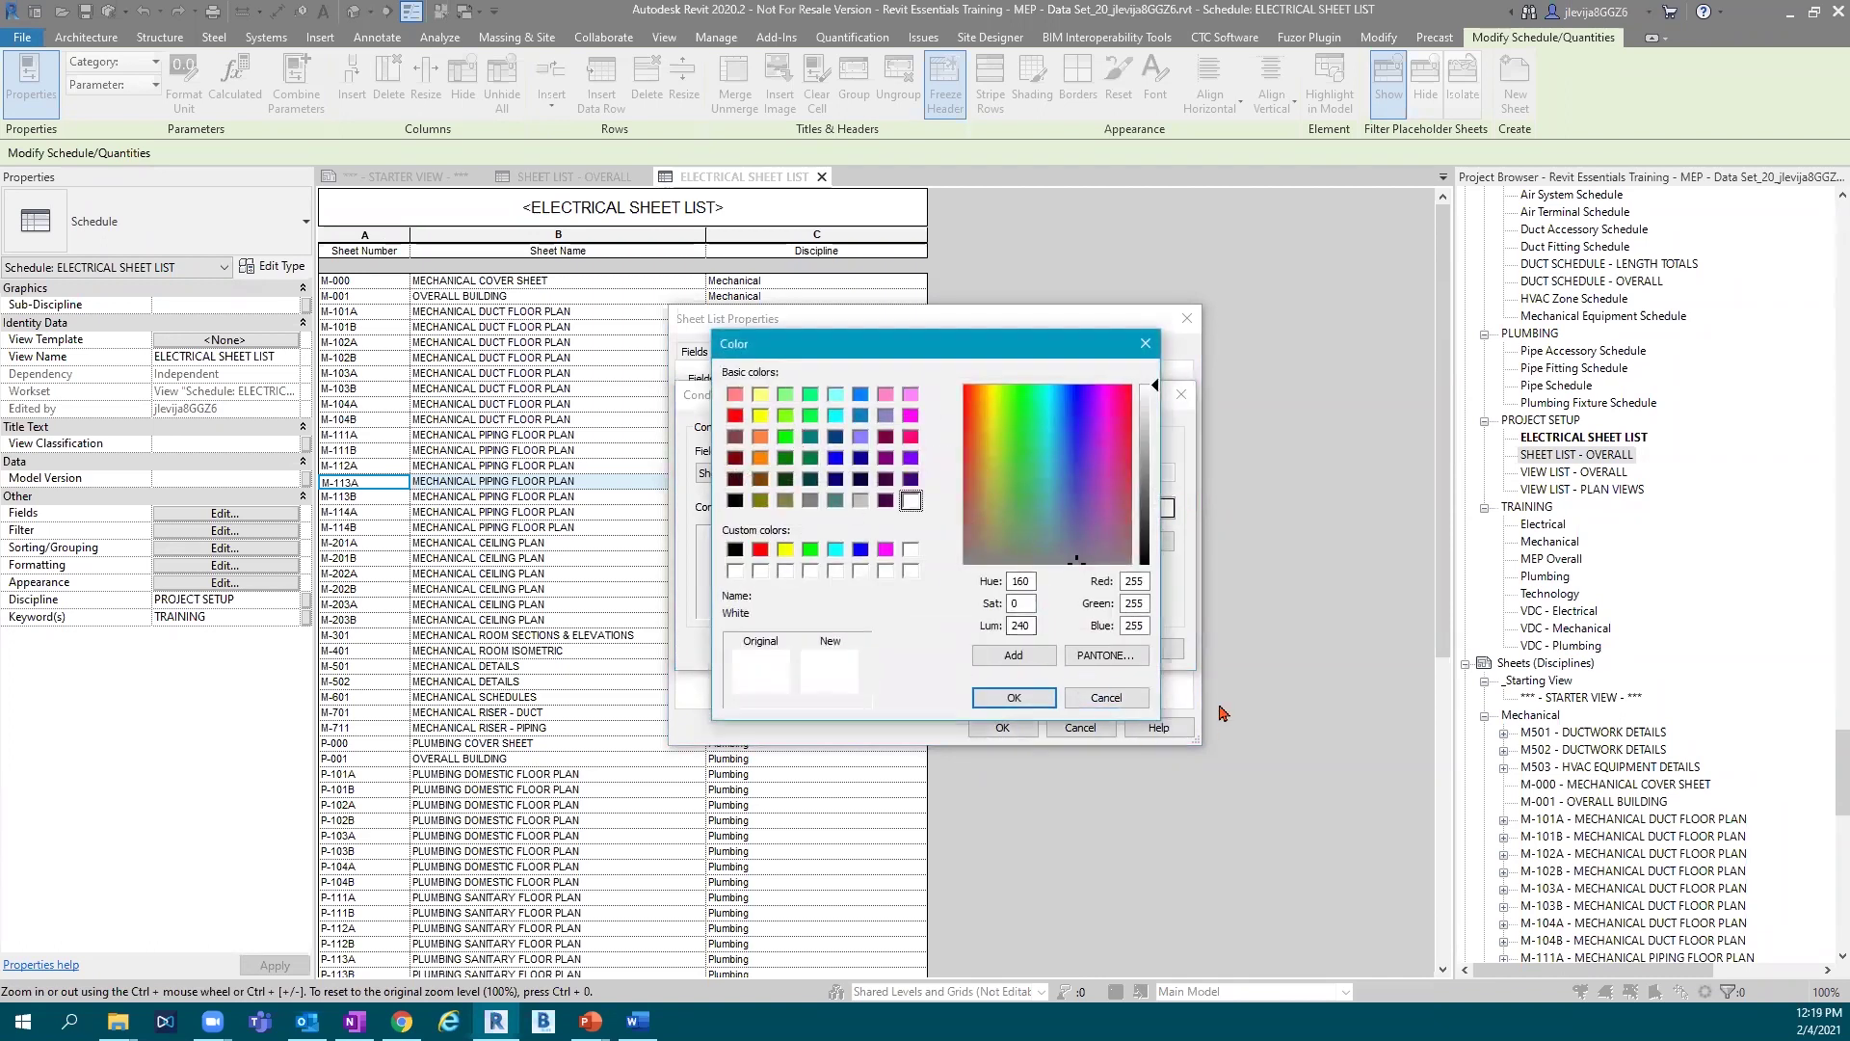
{"action": "left_click", "coordinate": [1105, 698]}
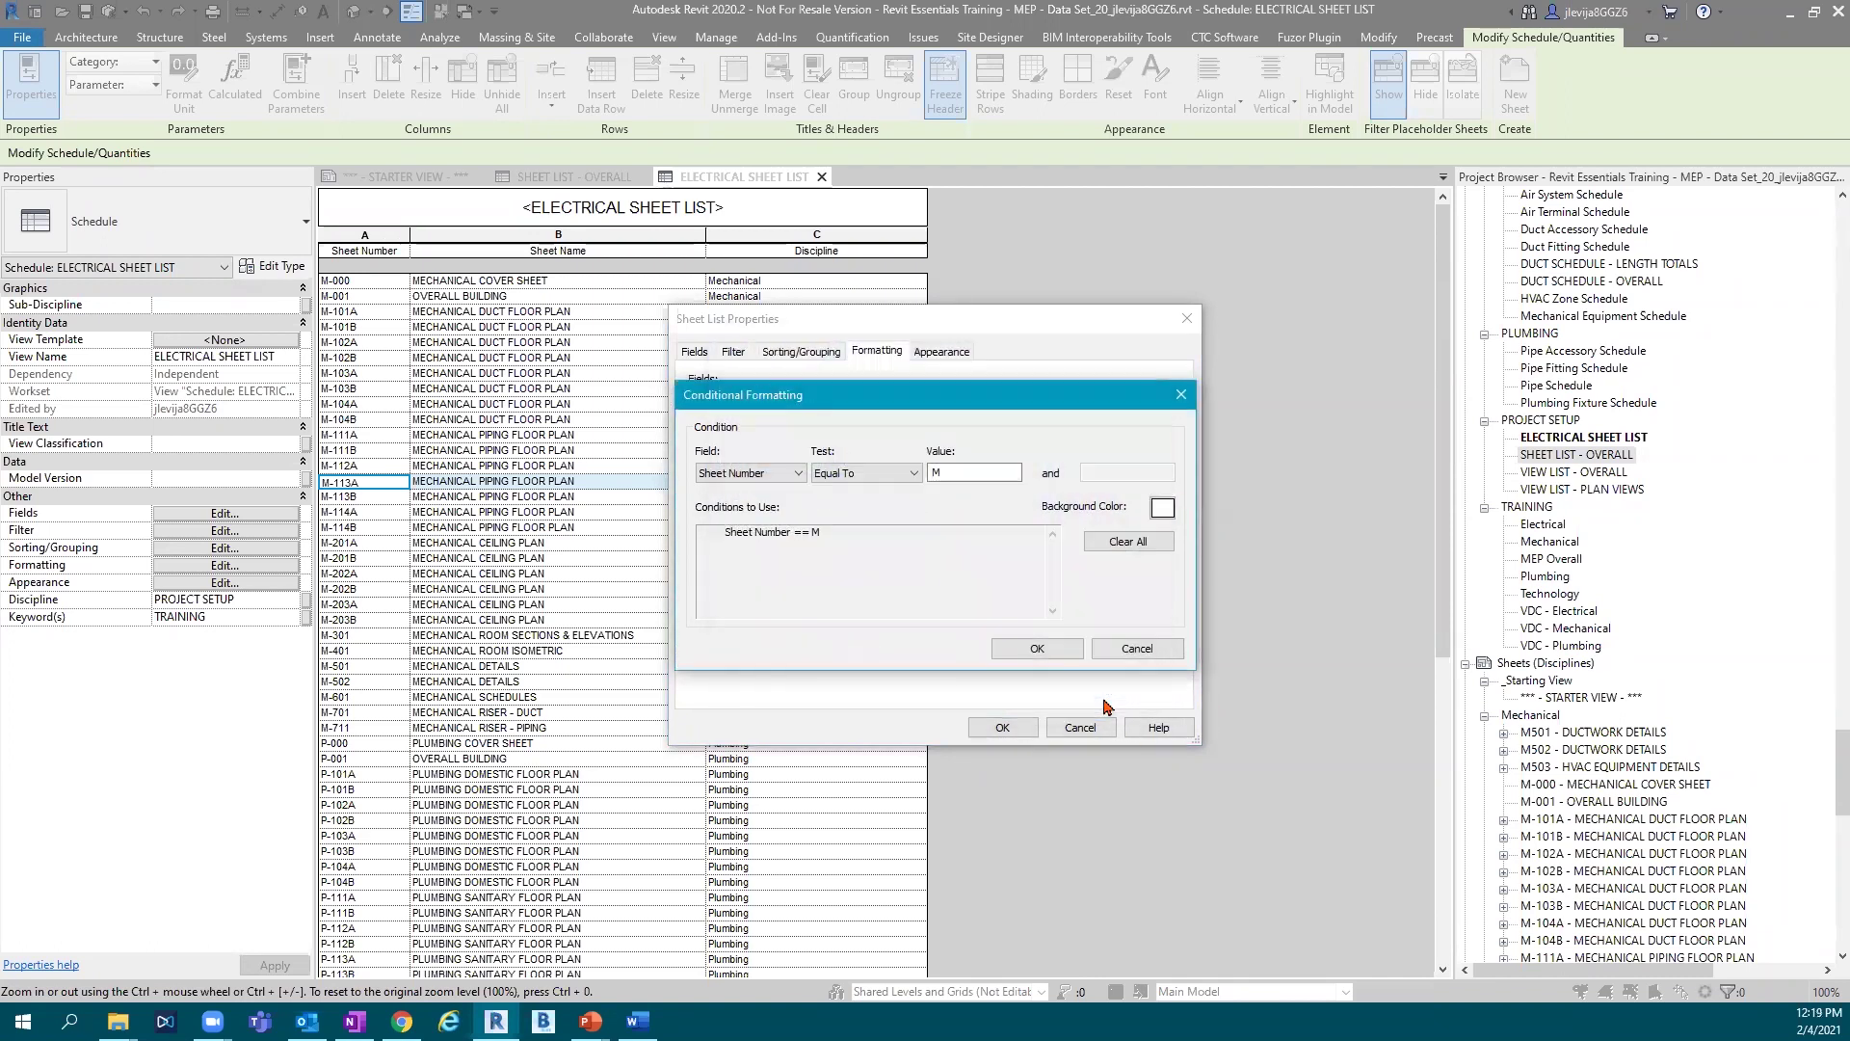
{"action": "left_click", "coordinate": [1137, 650]}
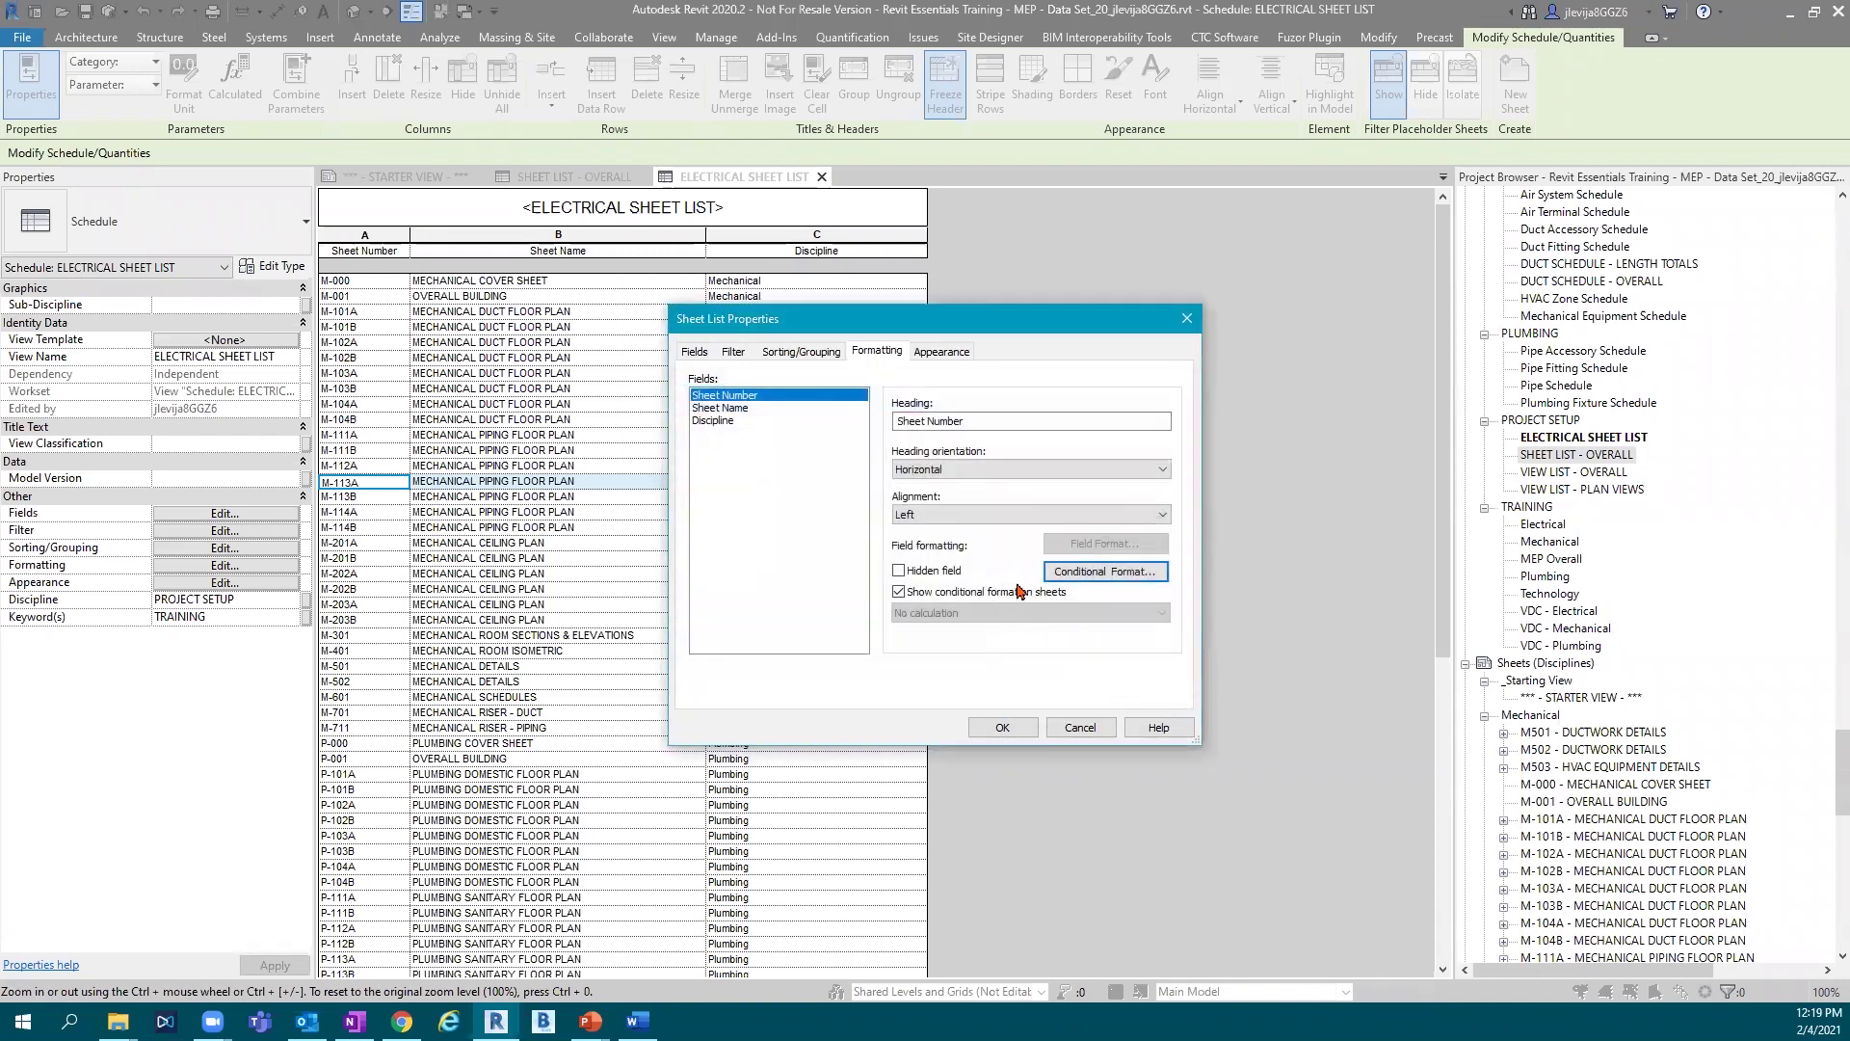
Review the sheet list's appearance, sorting, formatting and filter settings, ending with its scheduled fields.
{"action": "left_click", "coordinate": [948, 355]}
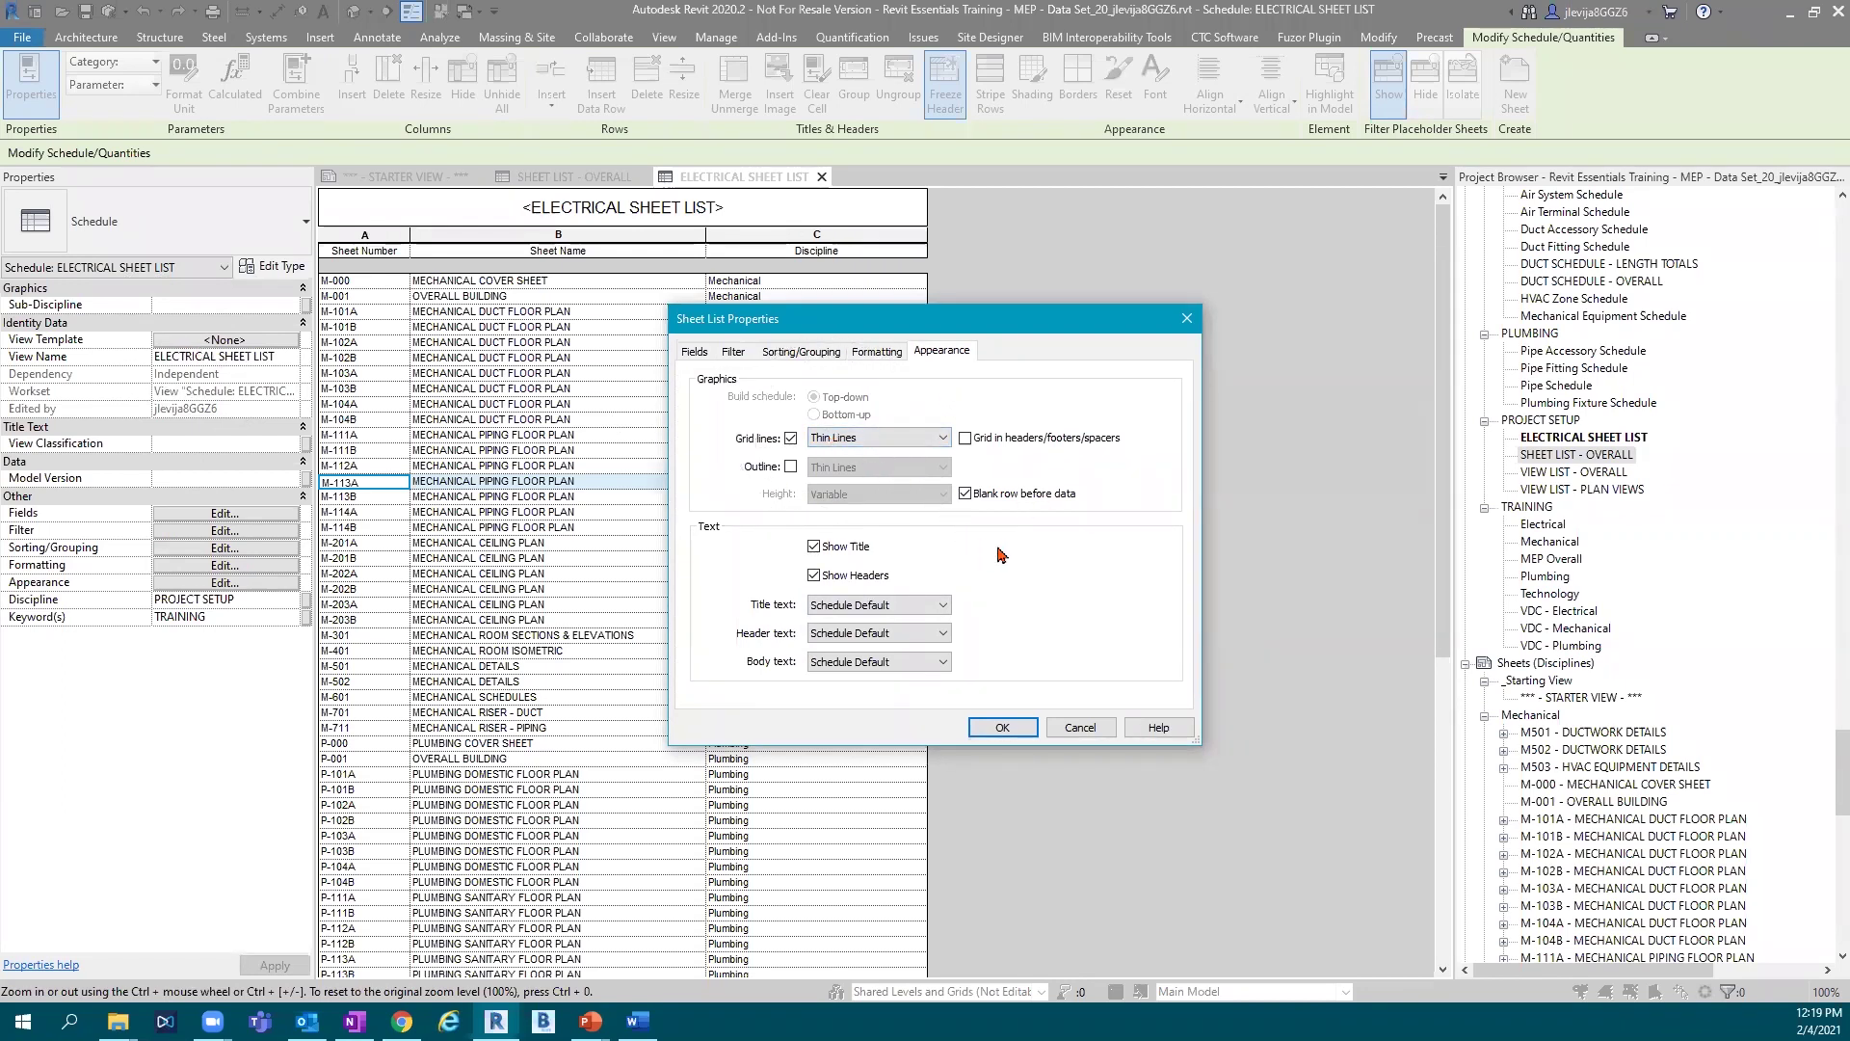
{"action": "left_click", "coordinate": [819, 353]}
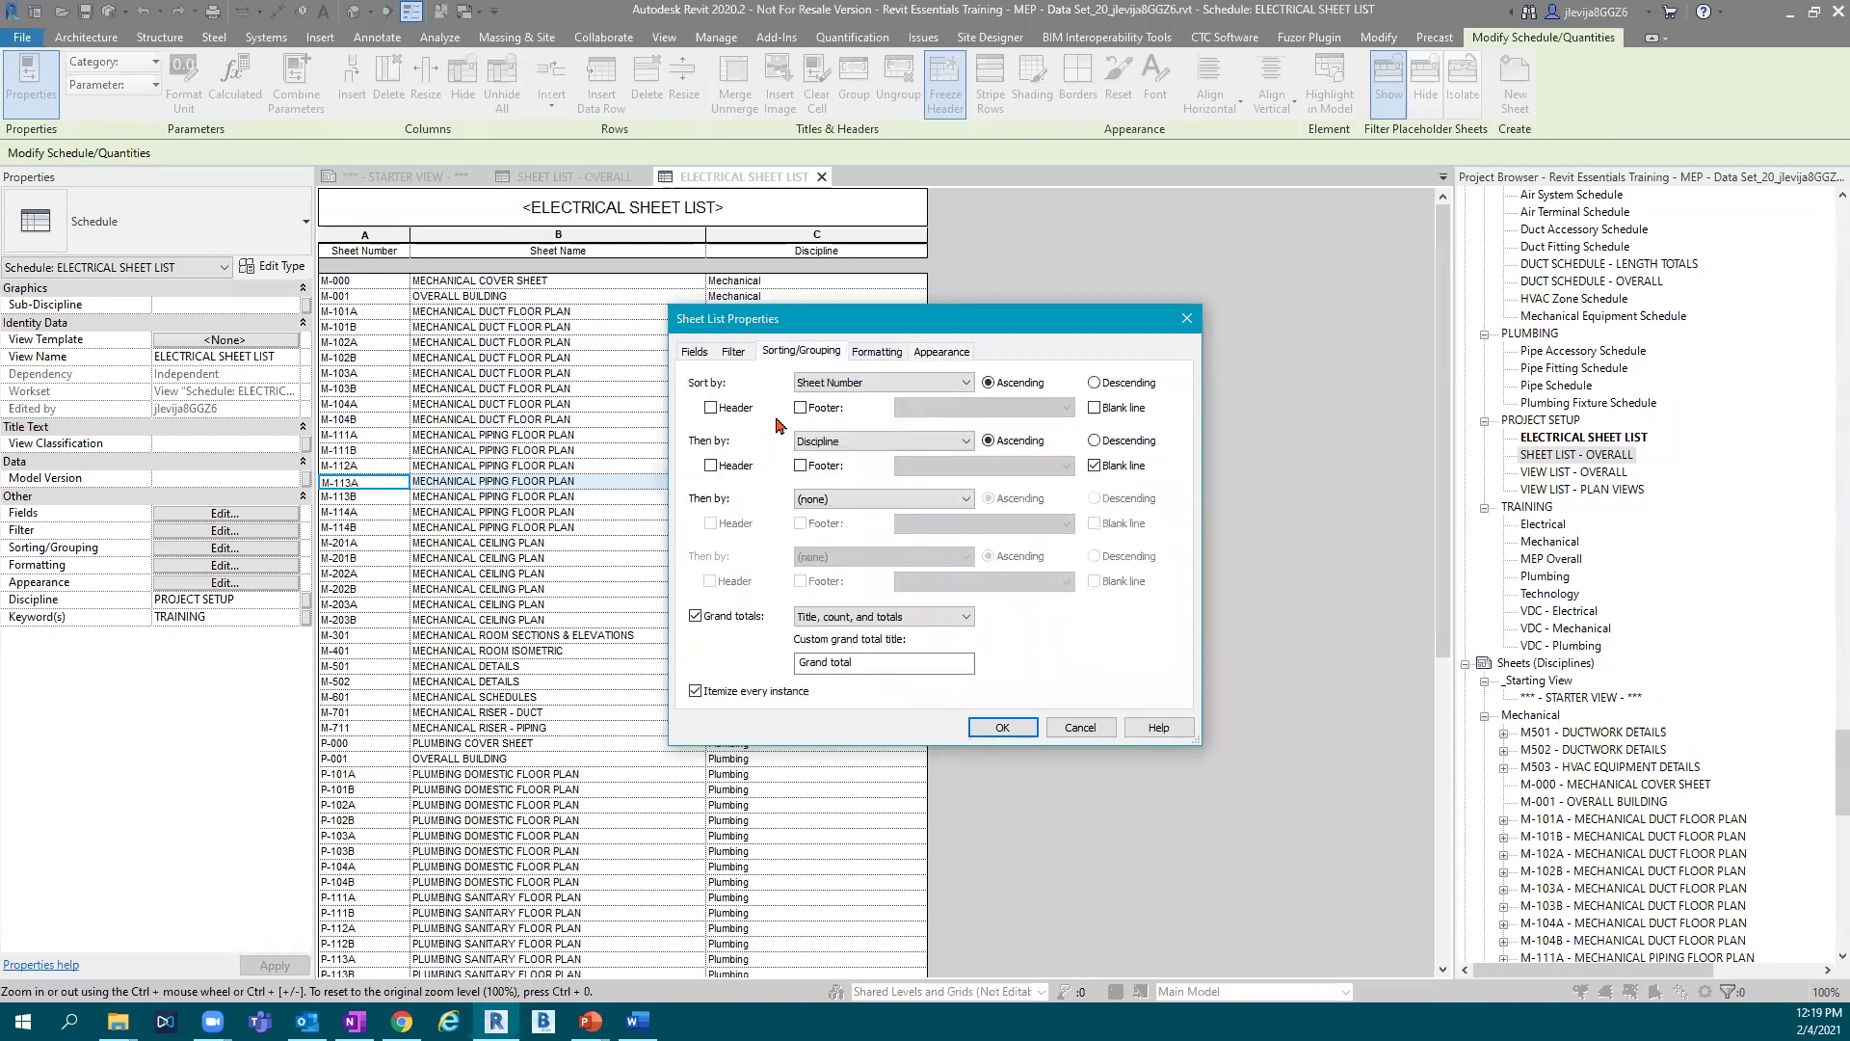
{"action": "left_click", "coordinate": [867, 356]}
{"action": "left_click", "coordinate": [800, 353]}
{"action": "left_click", "coordinate": [734, 353]}
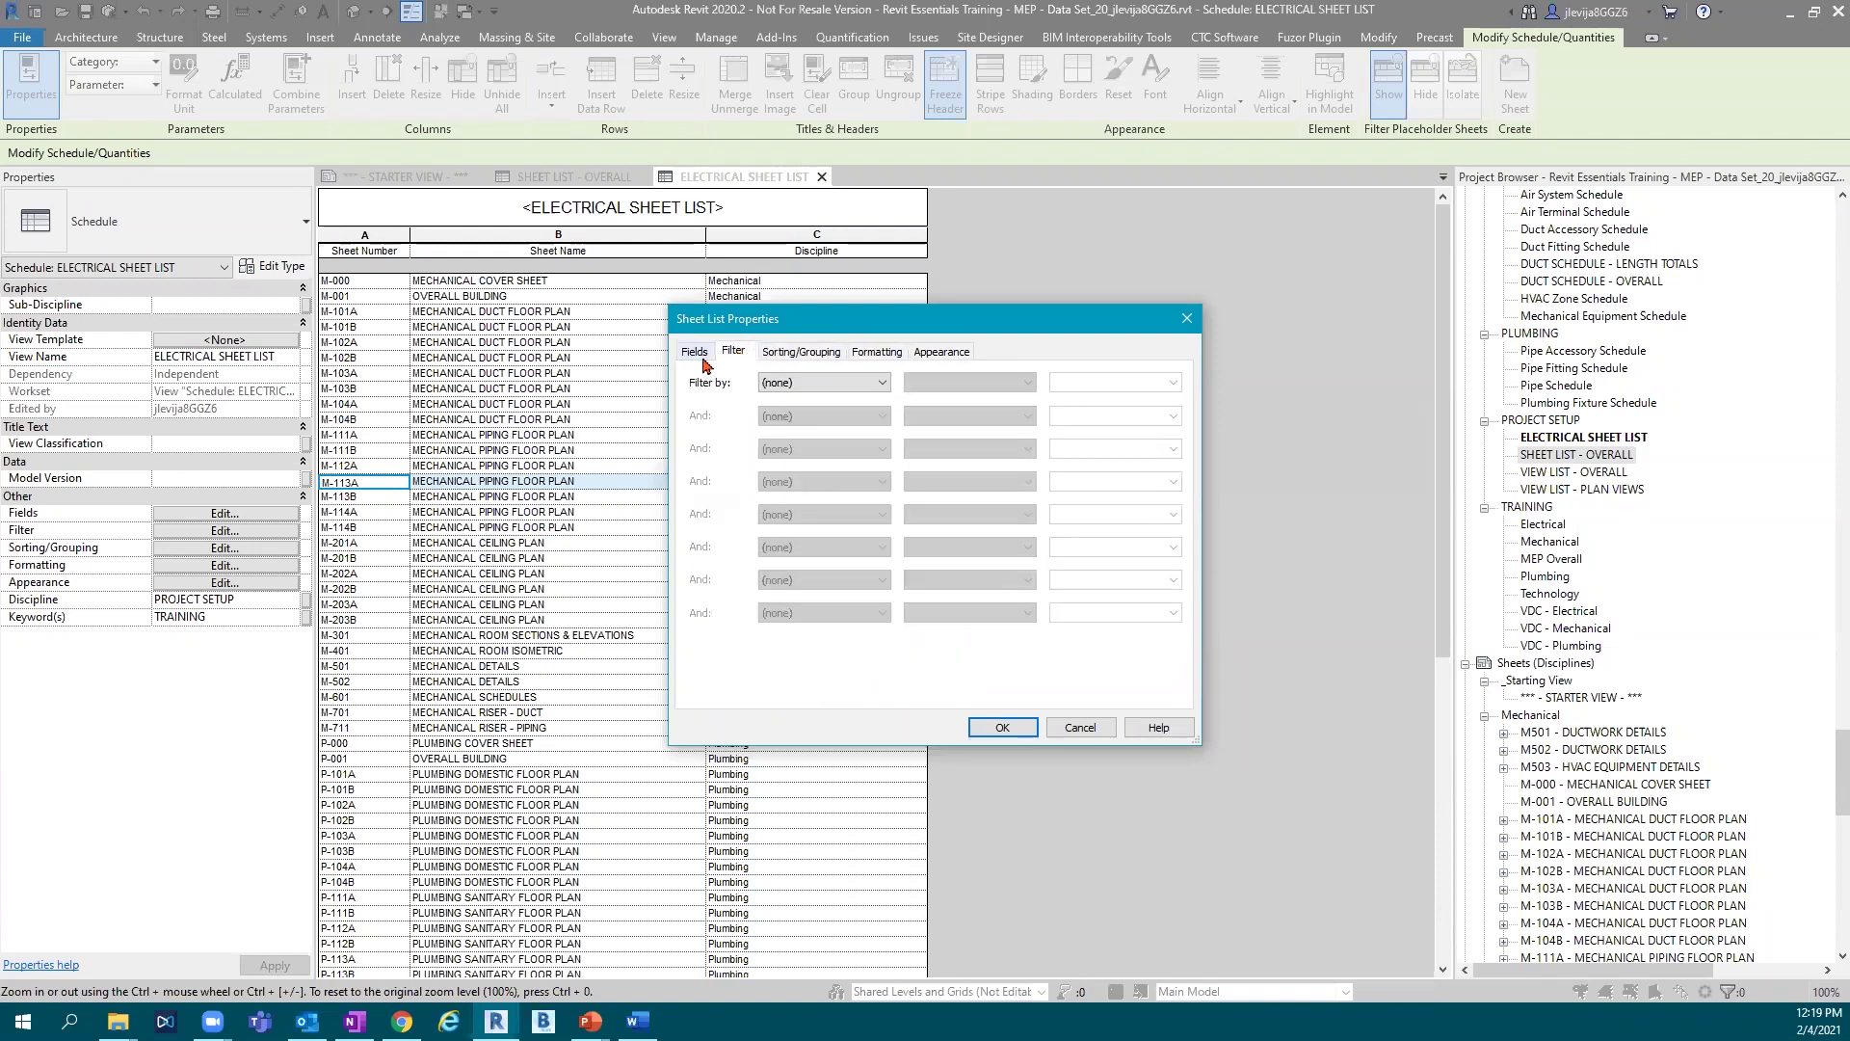
{"action": "left_click", "coordinate": [704, 360]}
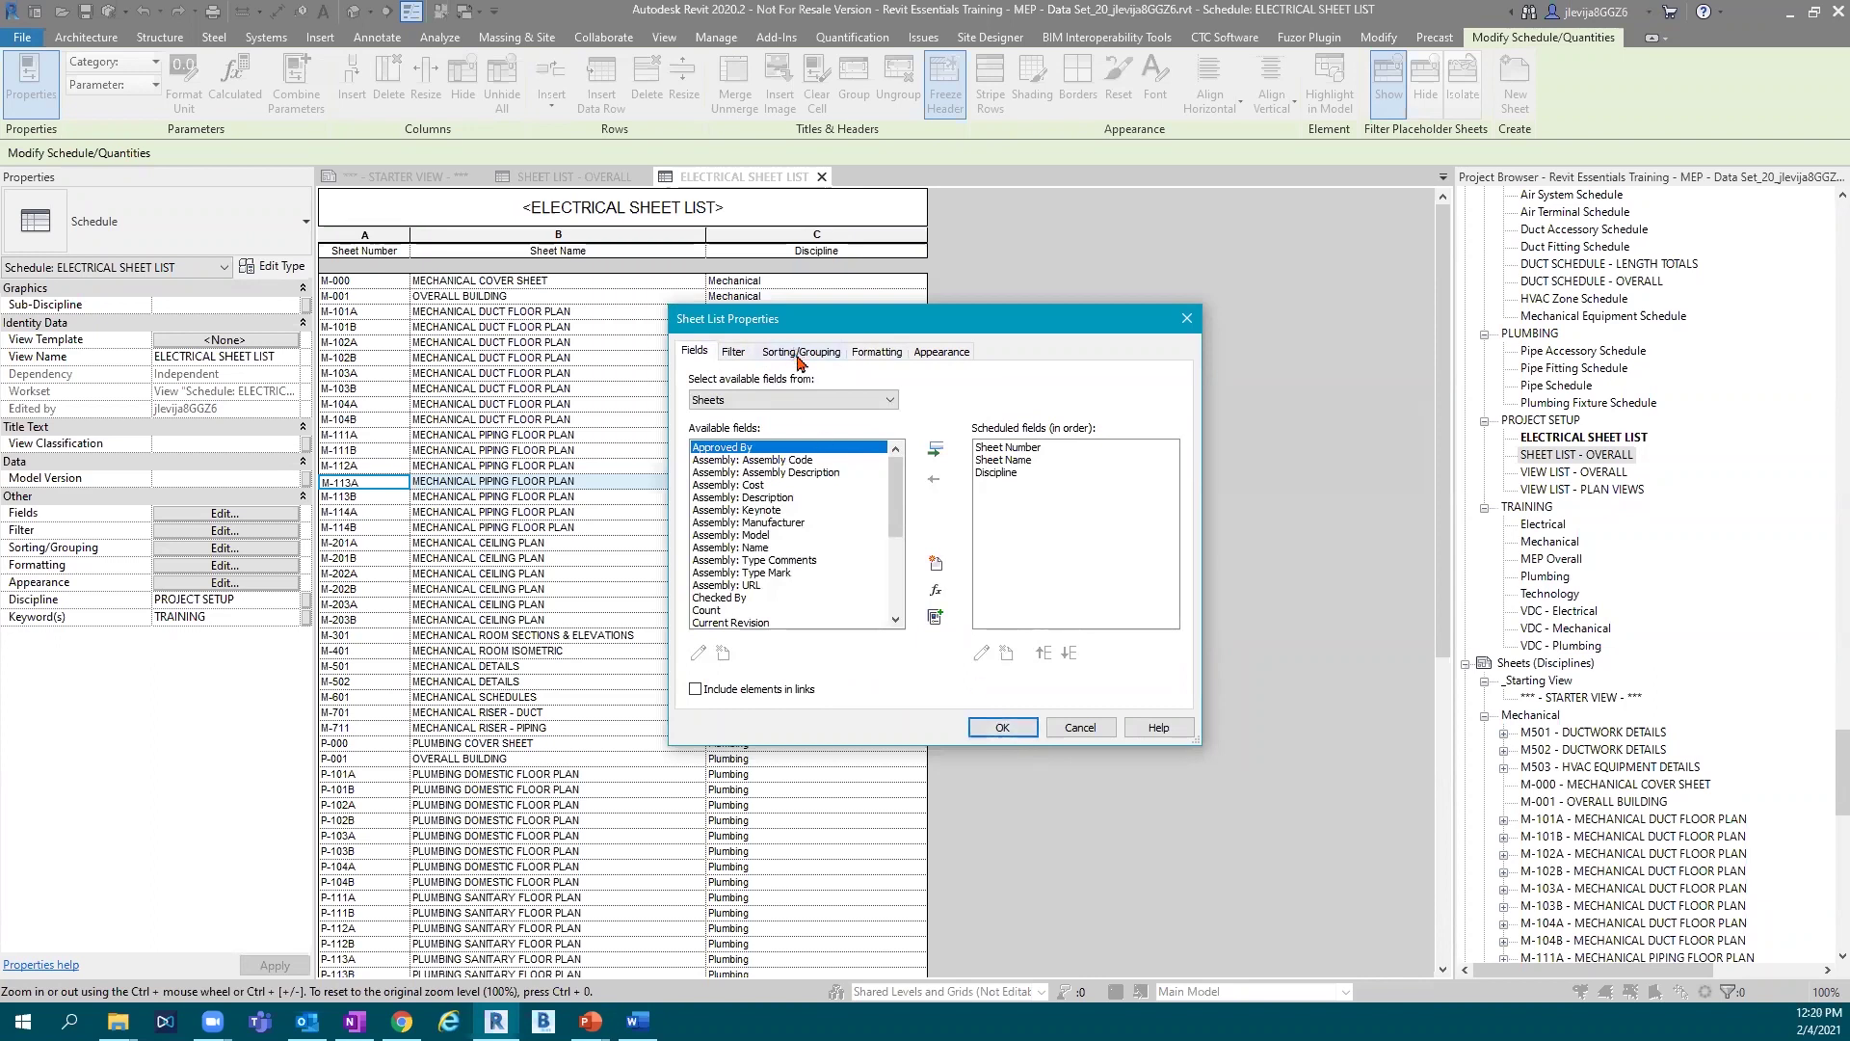
Apply the sheet list properties and look through the listed sheets down to the grand total.
{"action": "left_click", "coordinate": [1003, 728]}
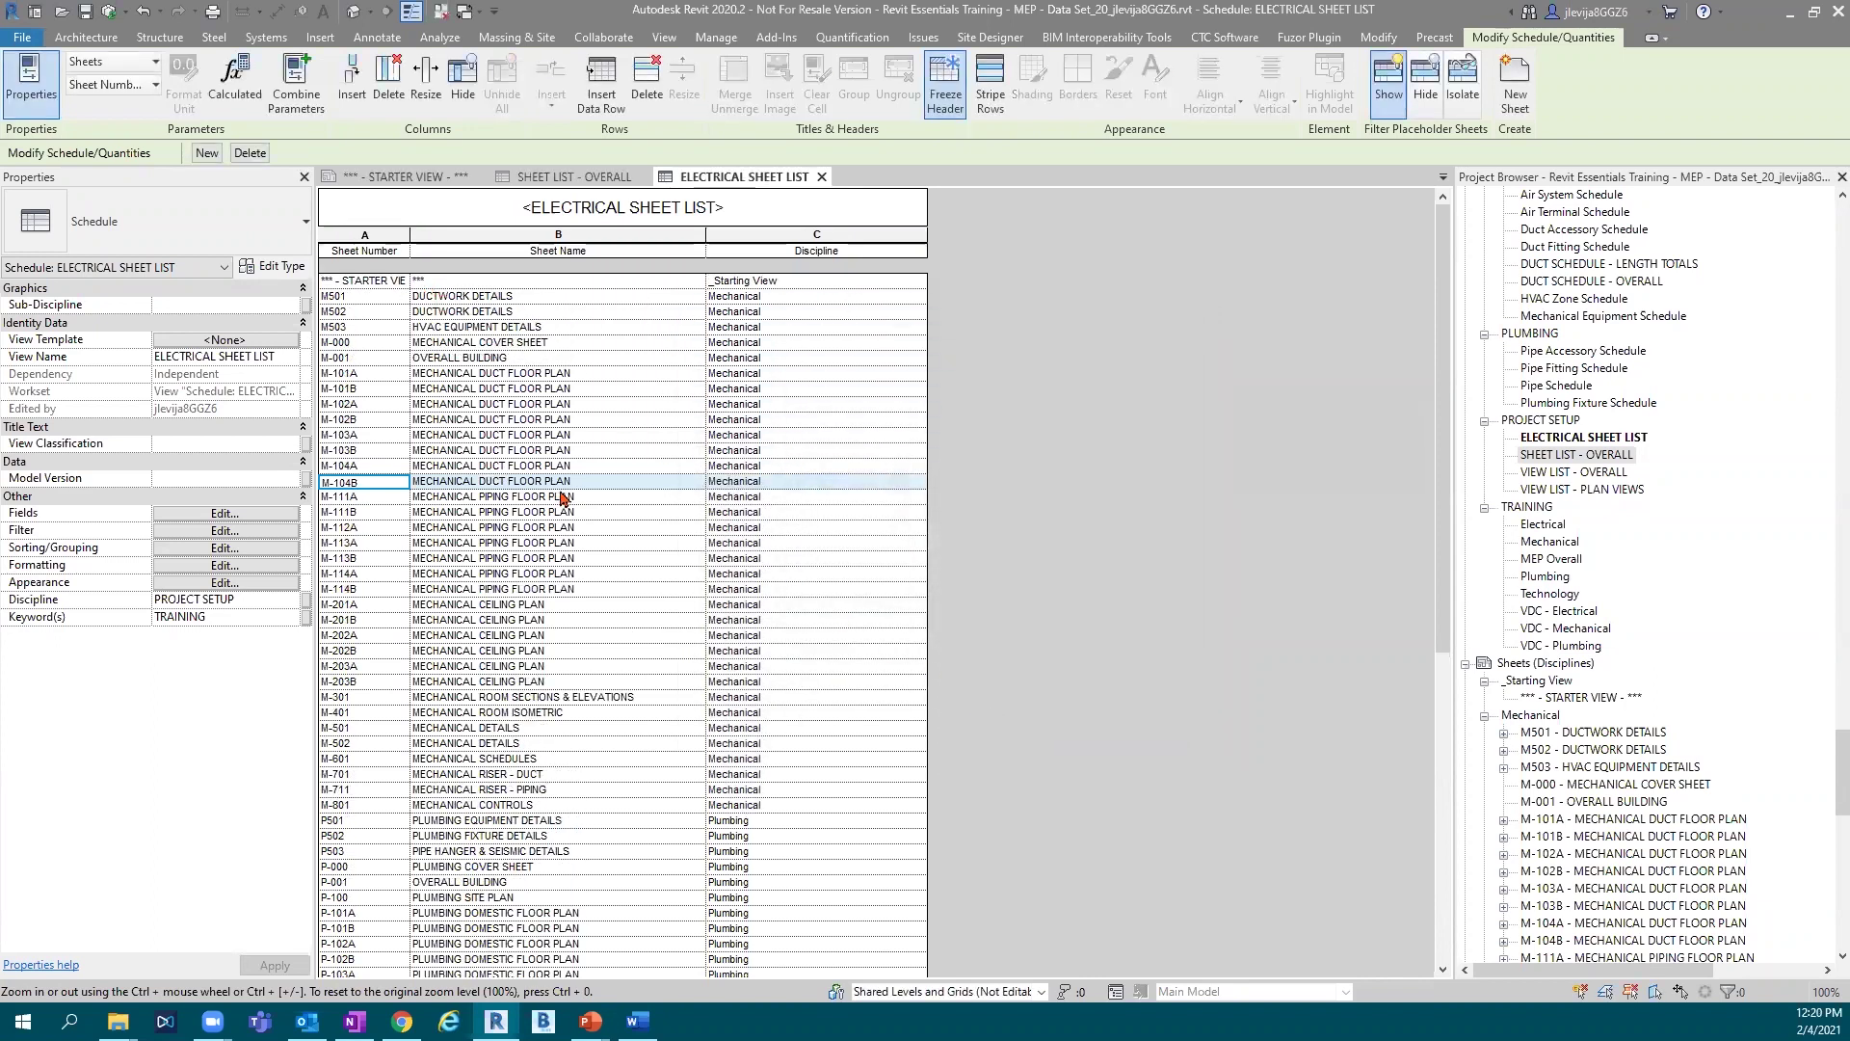
{"action": "scroll", "coordinate": [747, 780], "scroll_direction": "down", "scroll_amount": 10}
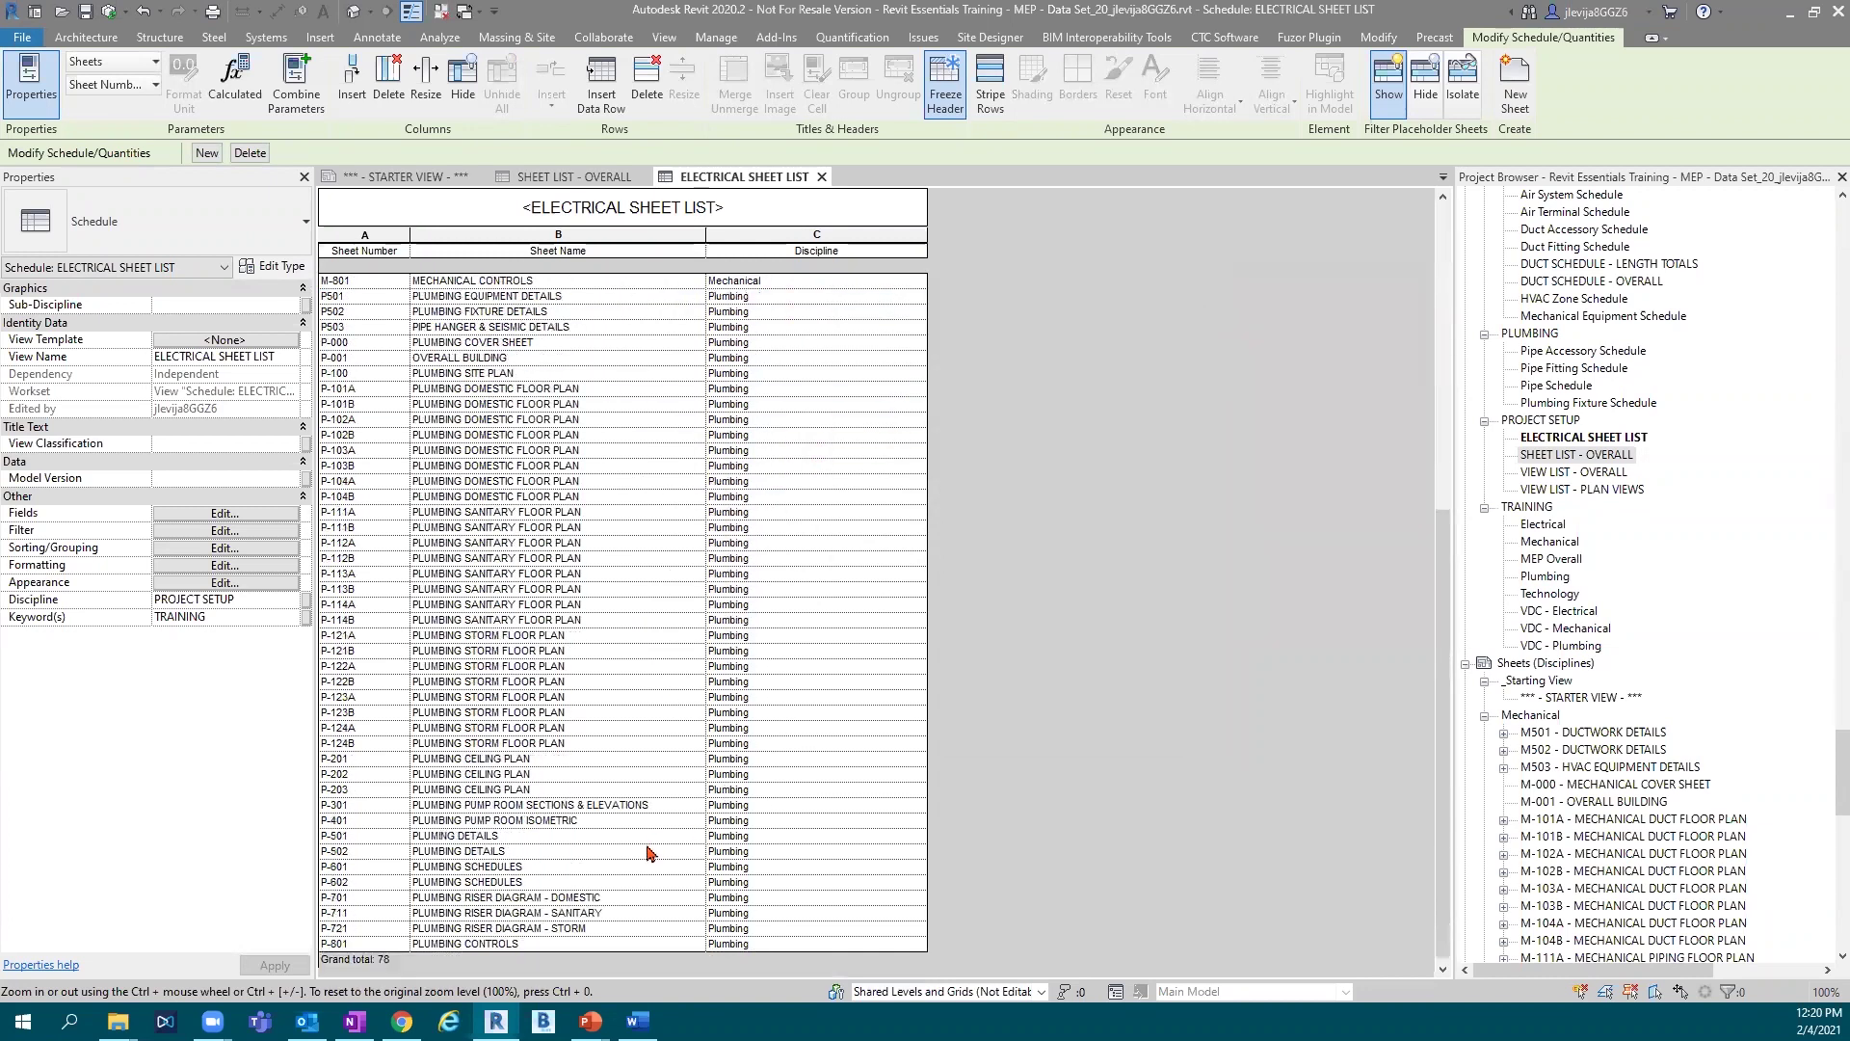
{"action": "scroll", "coordinate": [747, 838], "scroll_direction": "up", "scroll_amount": 10}
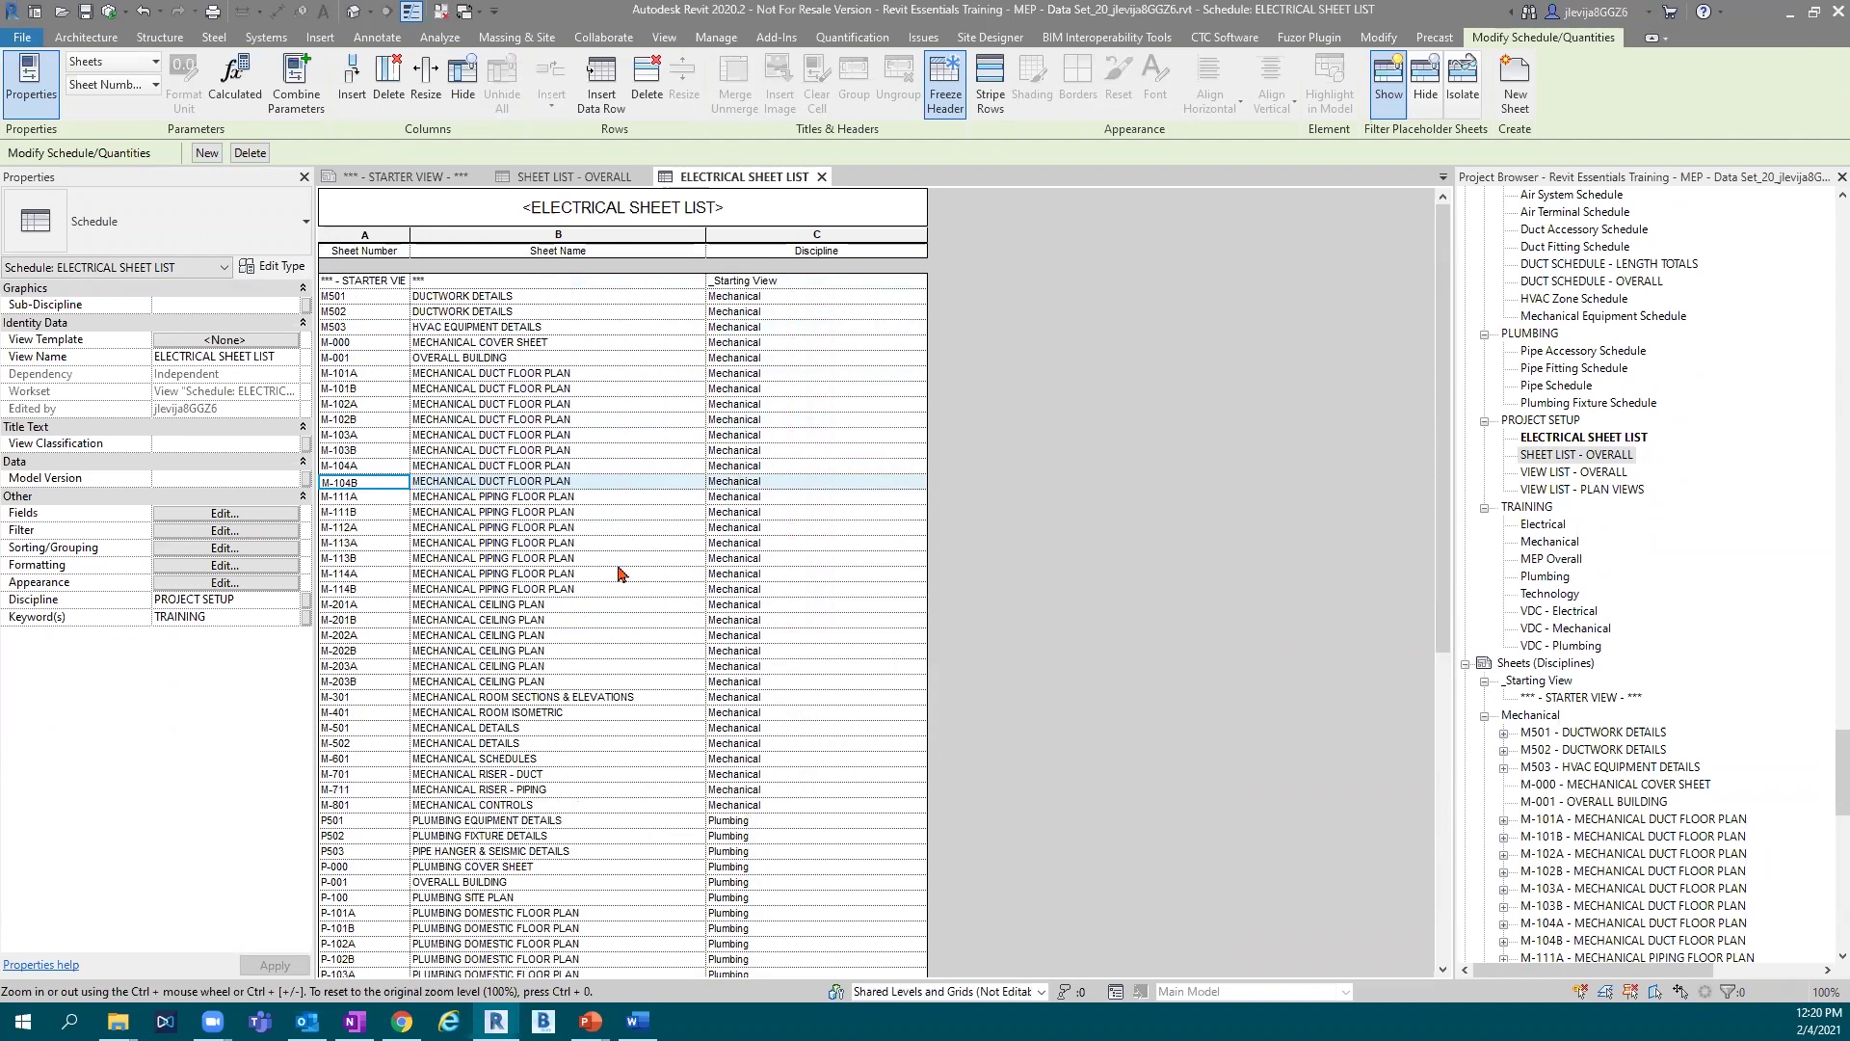
Sort the sheet list by Discipline only, with a blank line between disciplines and no secondary sort field.
{"action": "left_click", "coordinate": [212, 548]}
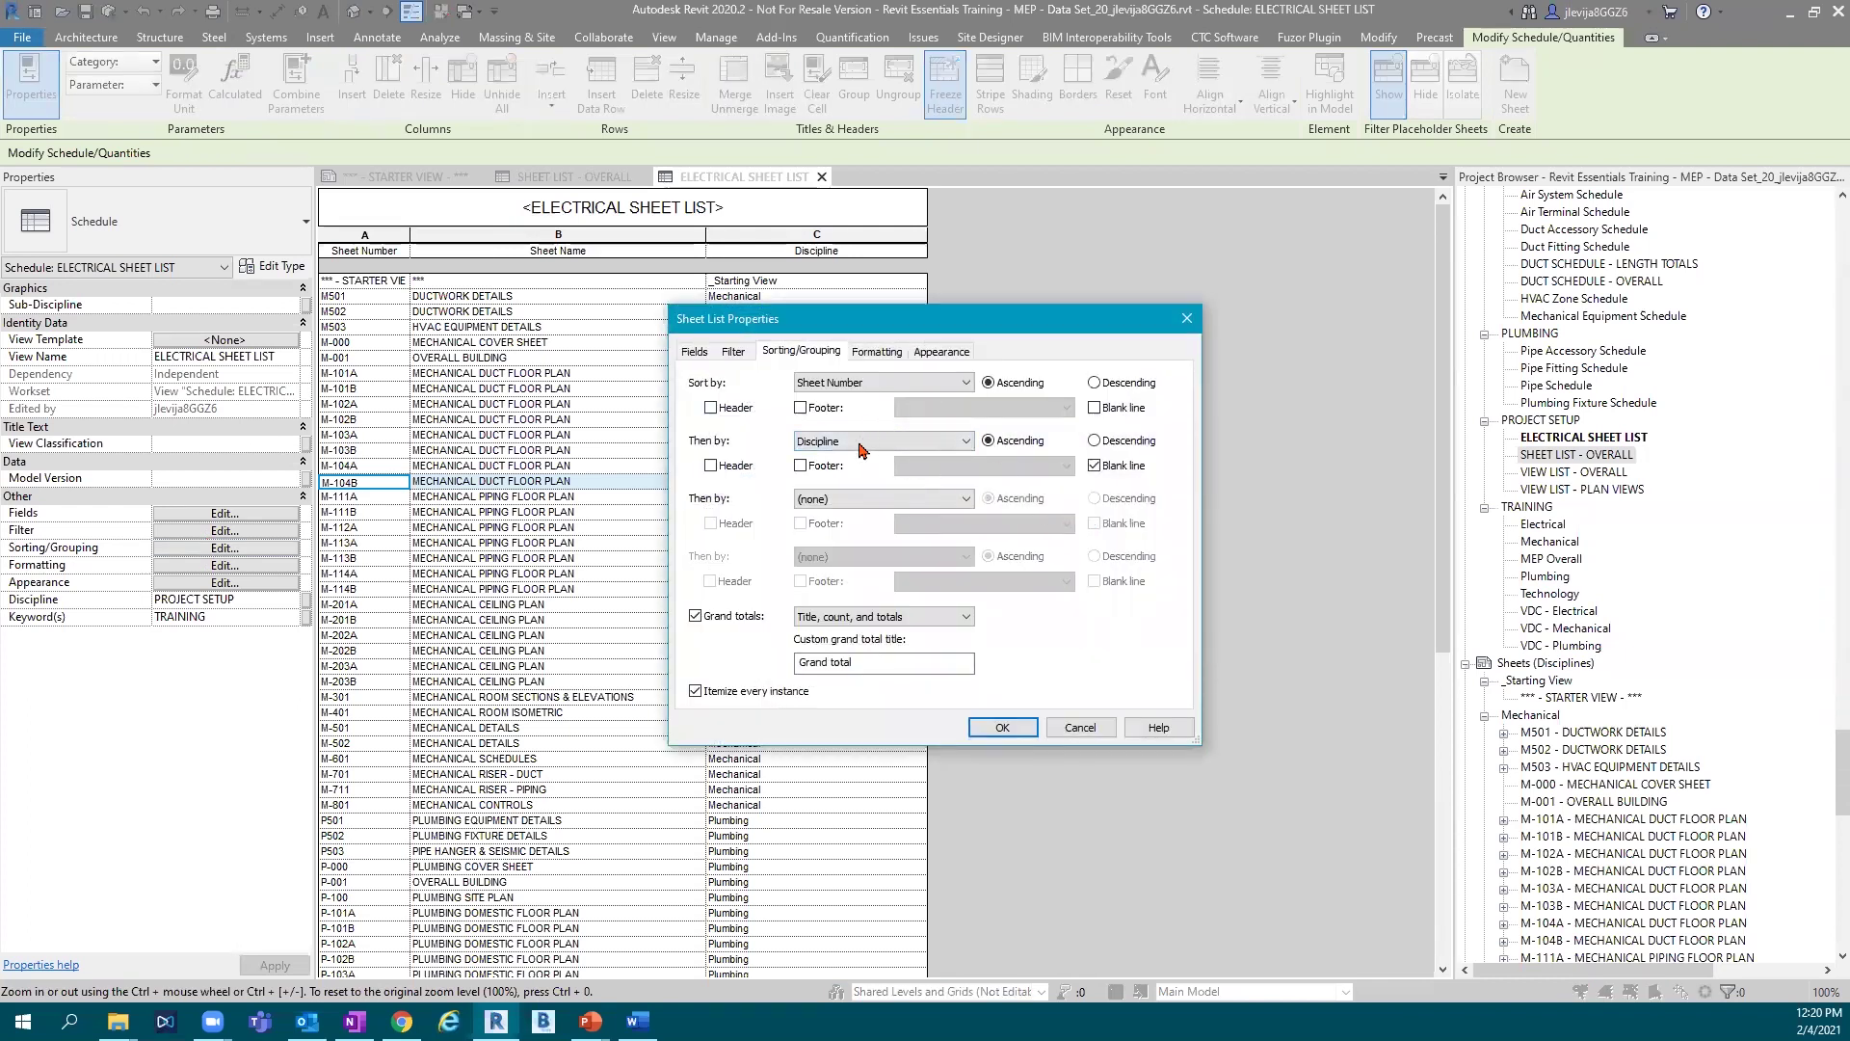
{"action": "left_click", "coordinate": [829, 382]}
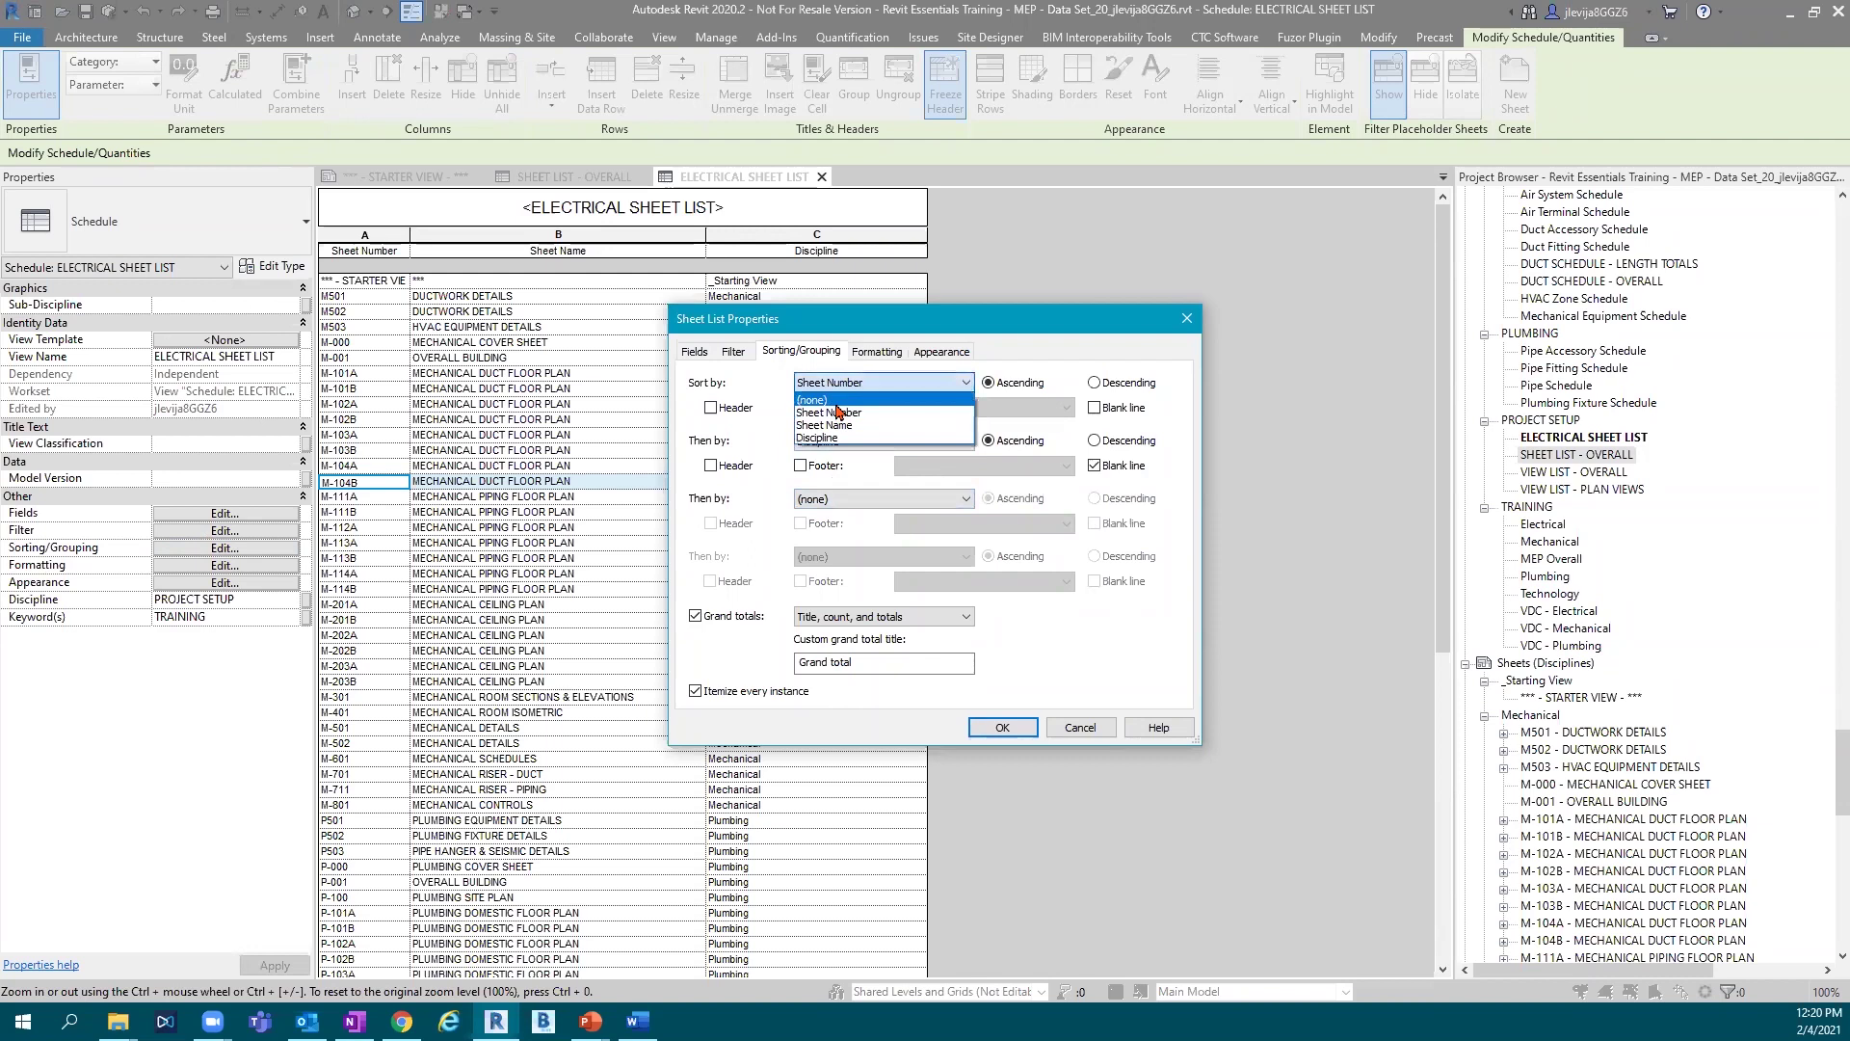
{"action": "left_click", "coordinate": [833, 439]}
{"action": "left_click", "coordinate": [872, 440]}
{"action": "left_click", "coordinate": [819, 457]}
{"action": "left_click", "coordinate": [1095, 408]}
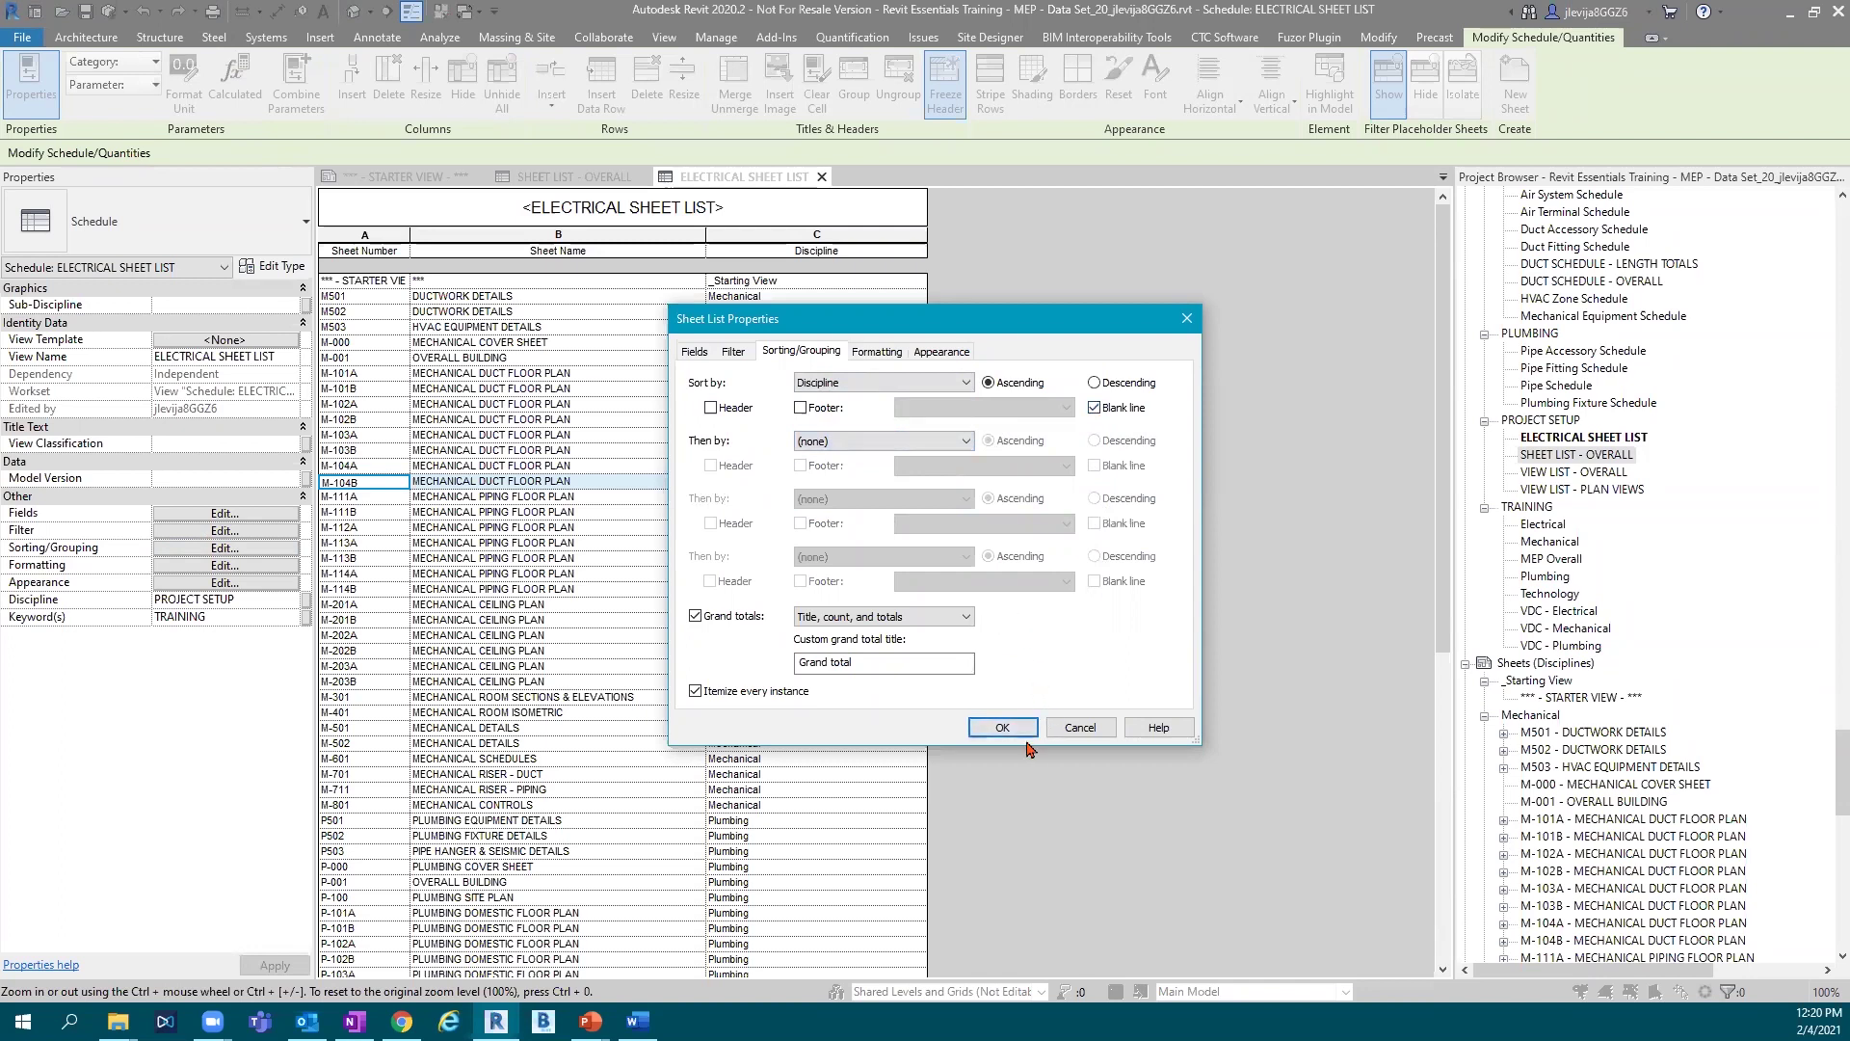
Add a sheet list filter for Sheet Name equals ***.
{"action": "left_click", "coordinate": [733, 353]}
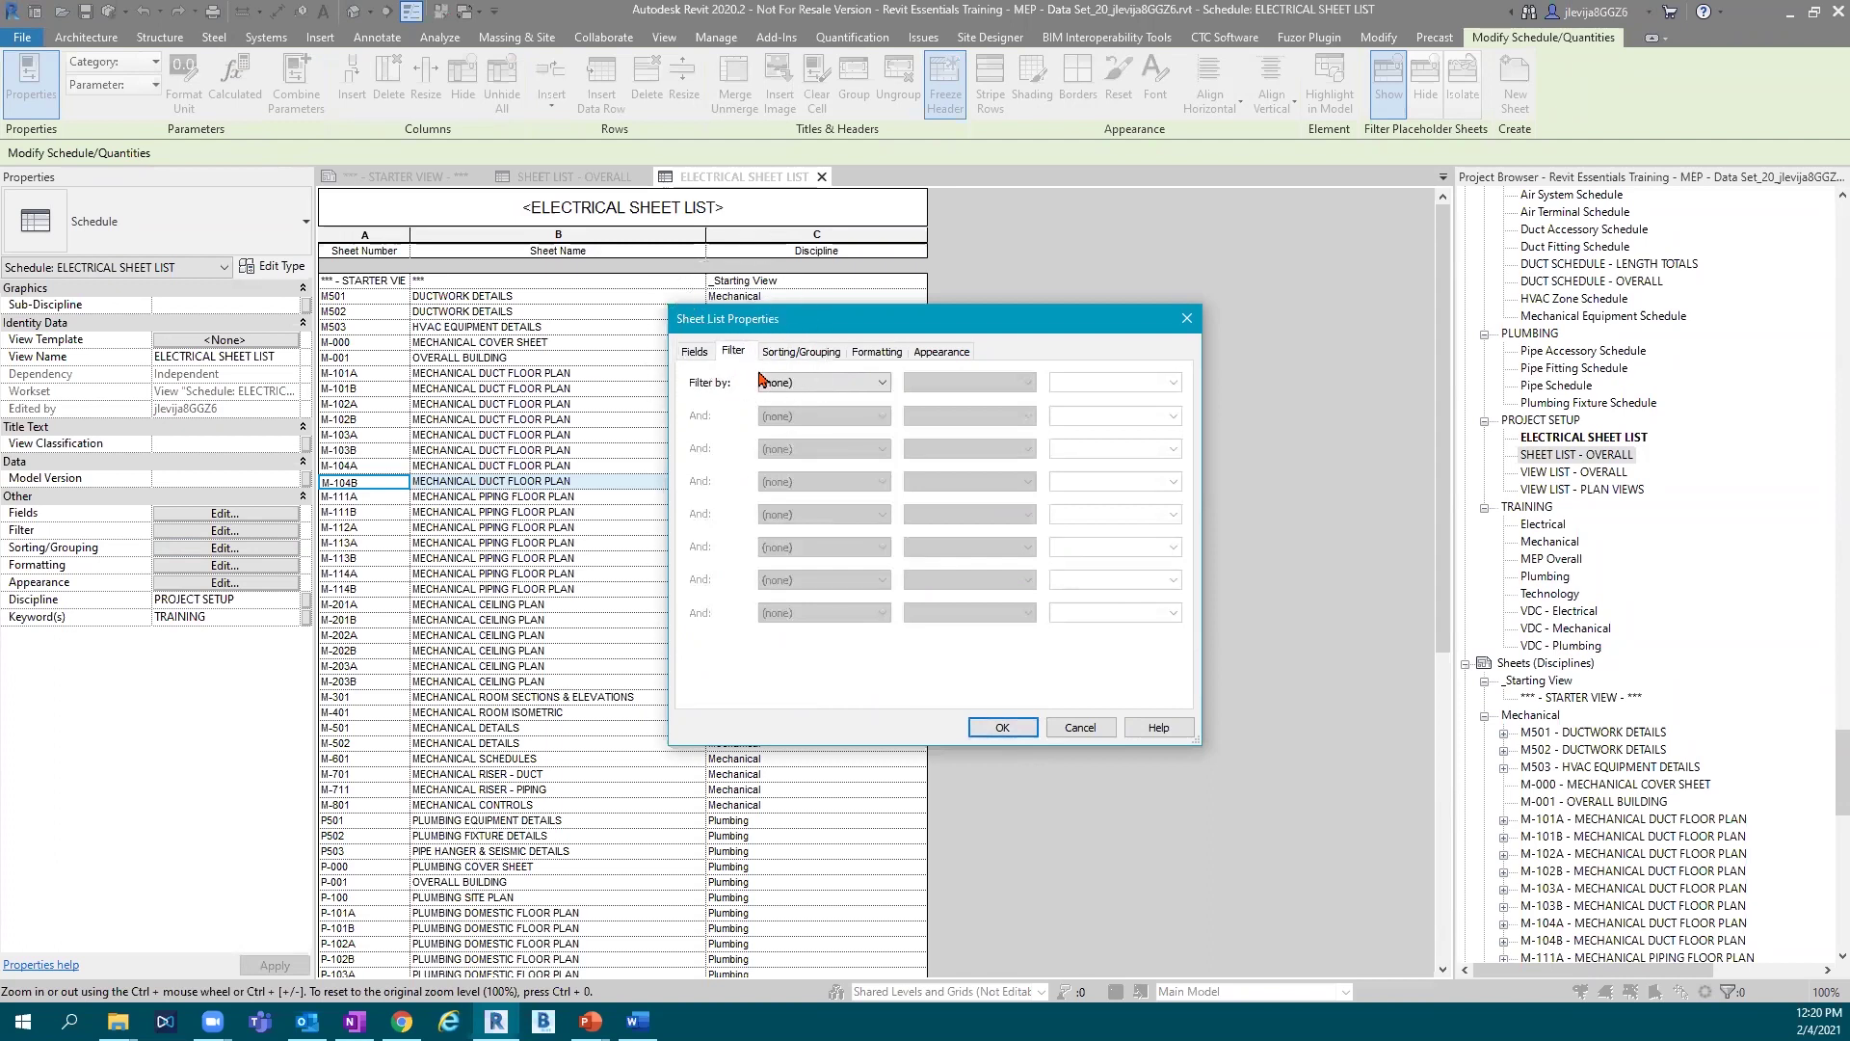
{"action": "left_click", "coordinate": [817, 384]}
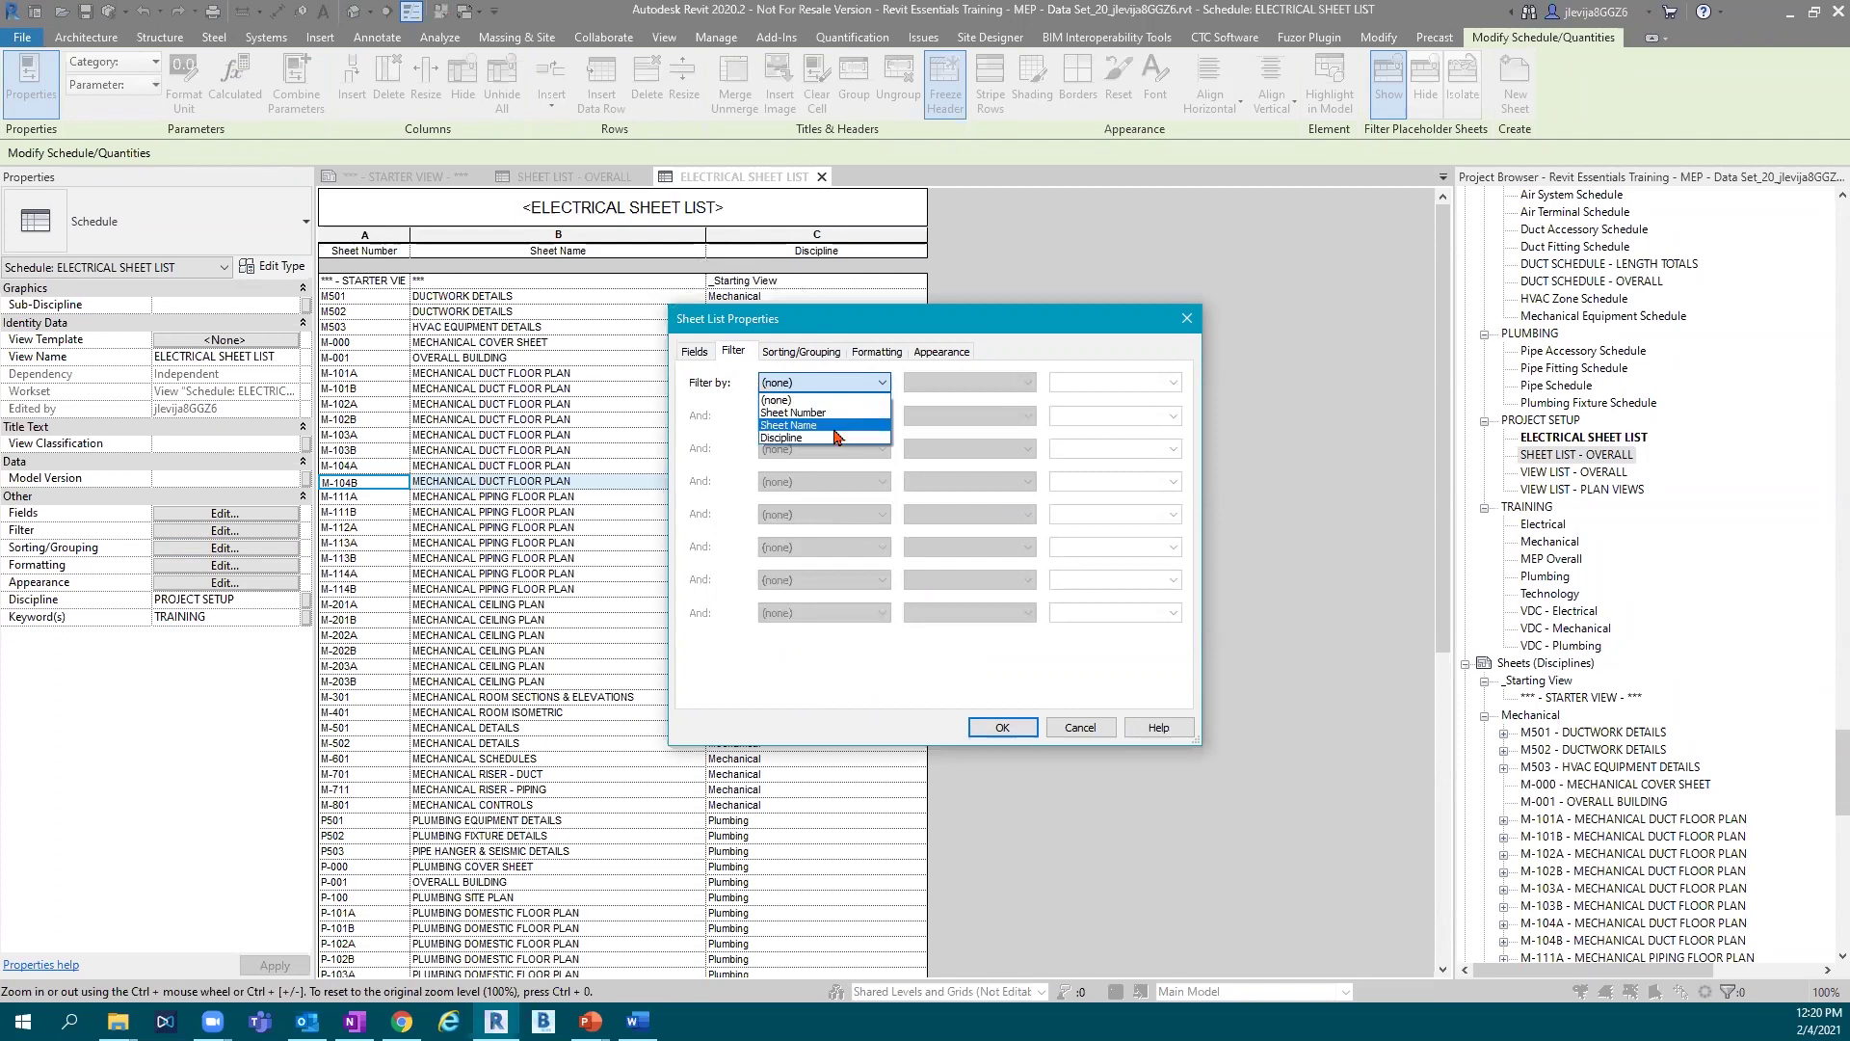
{"action": "left_click", "coordinate": [835, 436]}
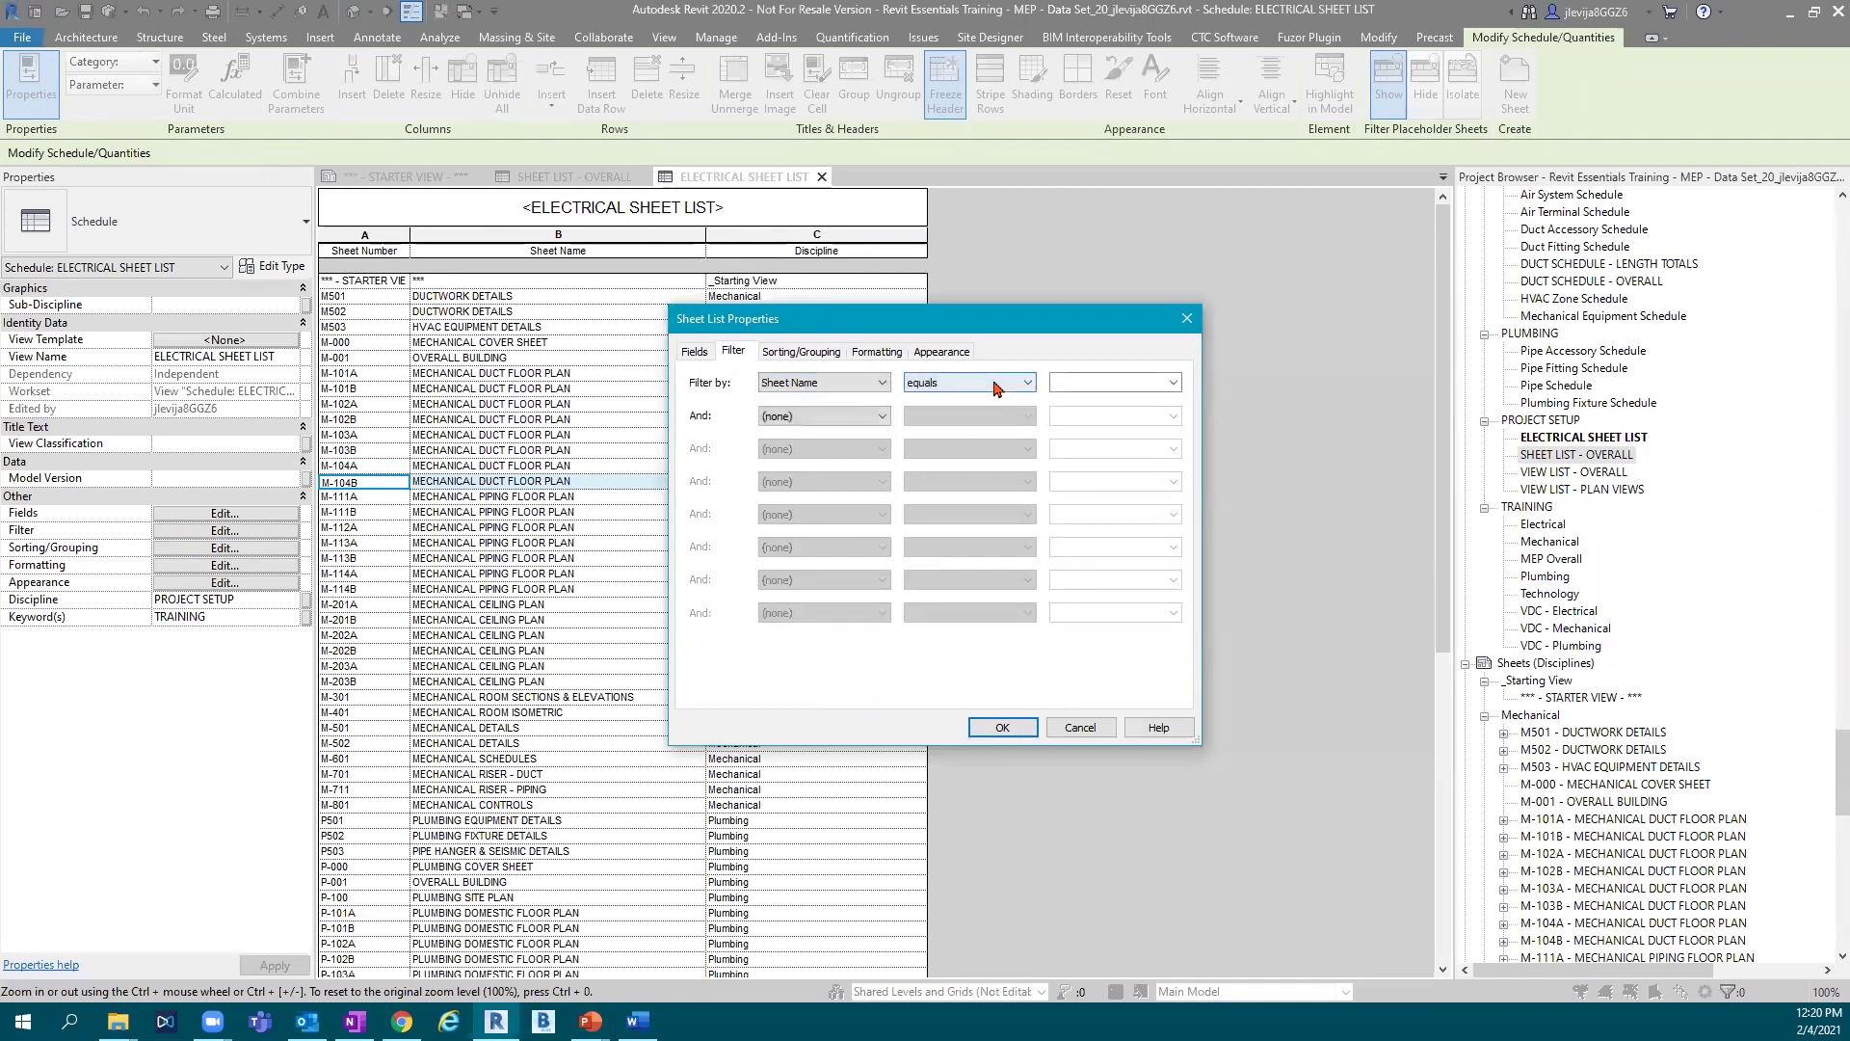
{"action": "left_click", "coordinate": [1001, 386]}
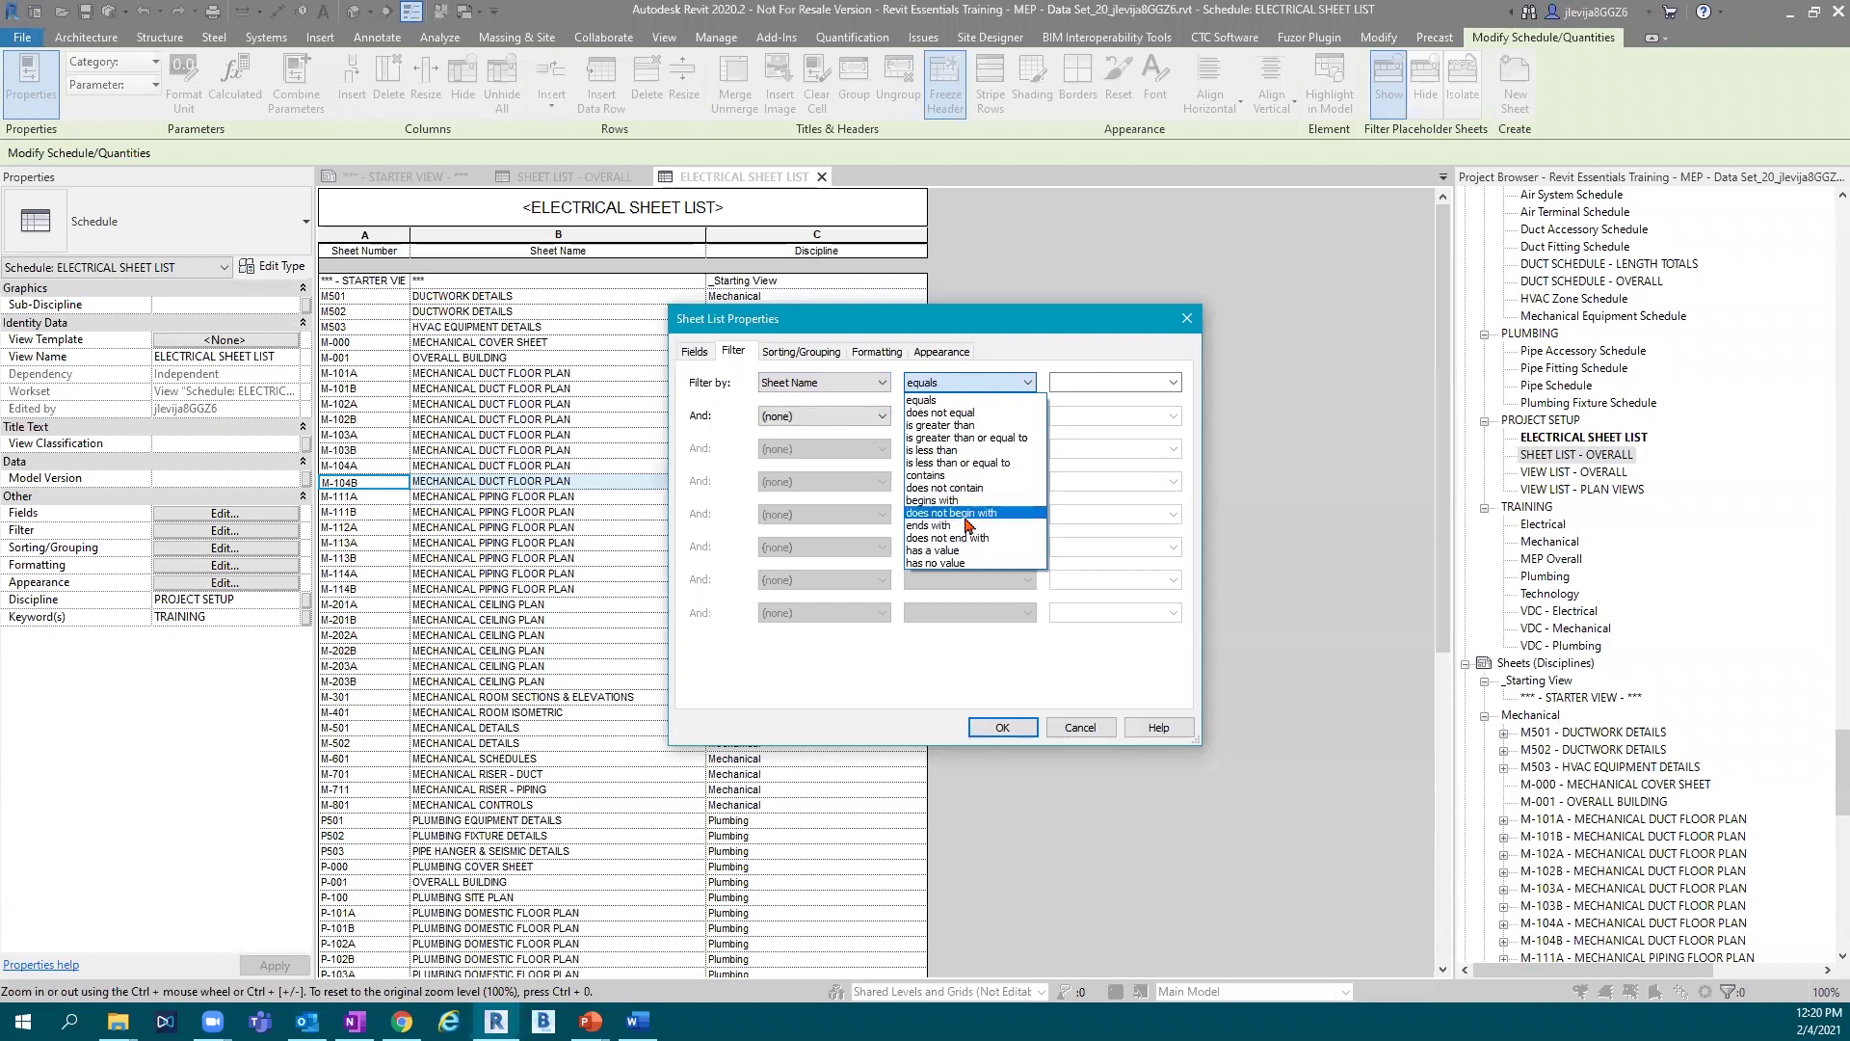
{"action": "left_click", "coordinate": [964, 400]}
{"action": "left_click", "coordinate": [1100, 385]}
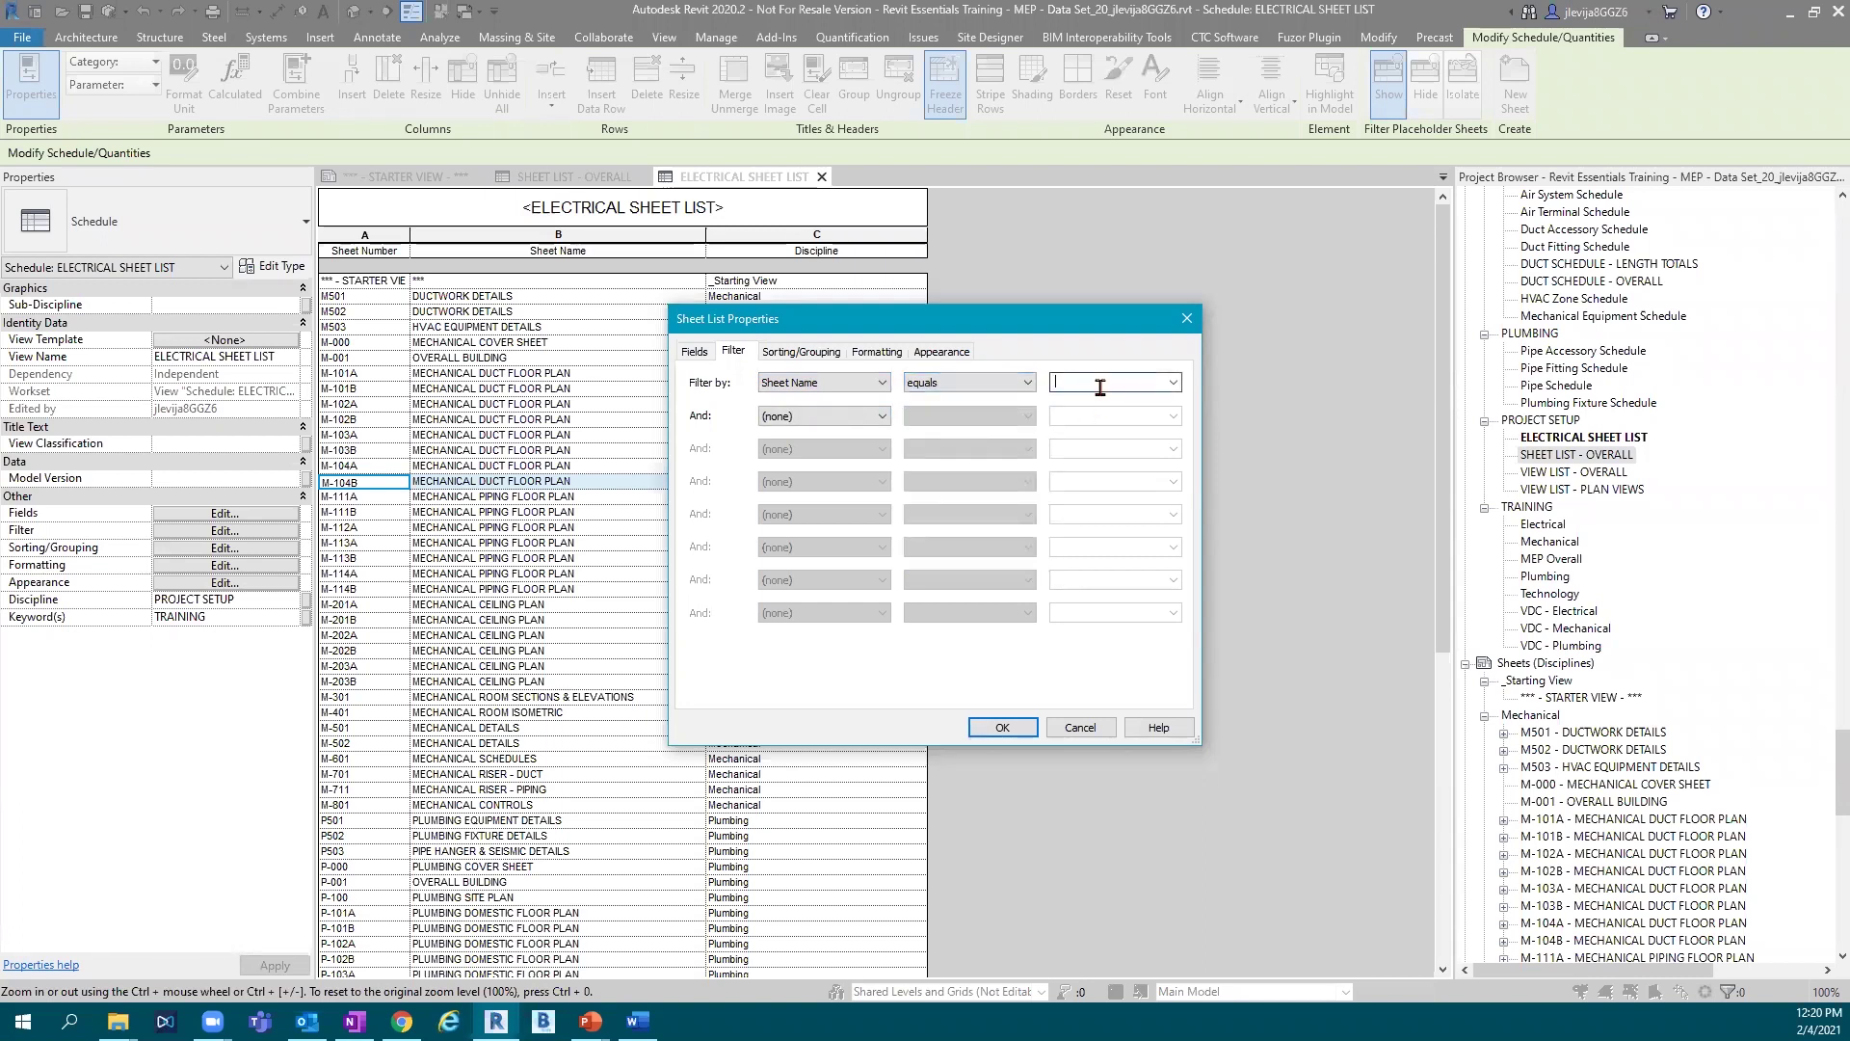
{"action": "left_click", "coordinate": [1174, 383]}
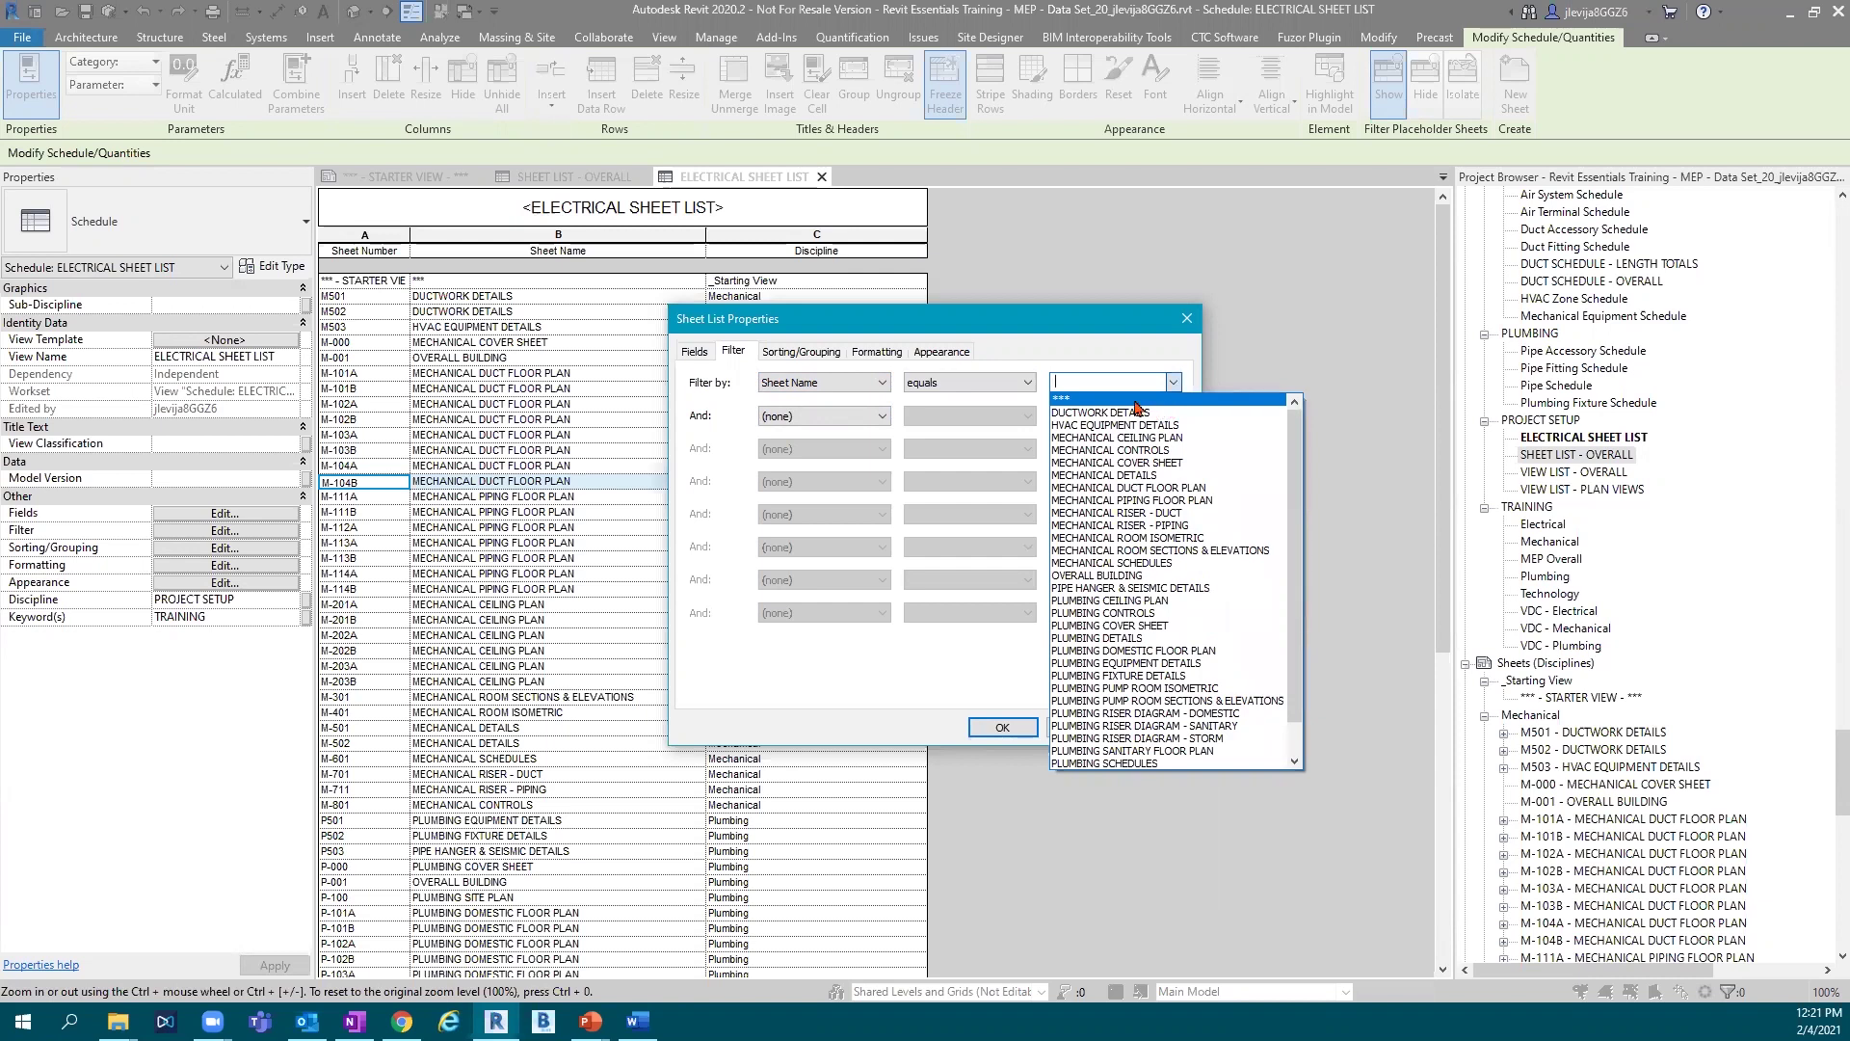
{"action": "left_click", "coordinate": [1068, 401]}
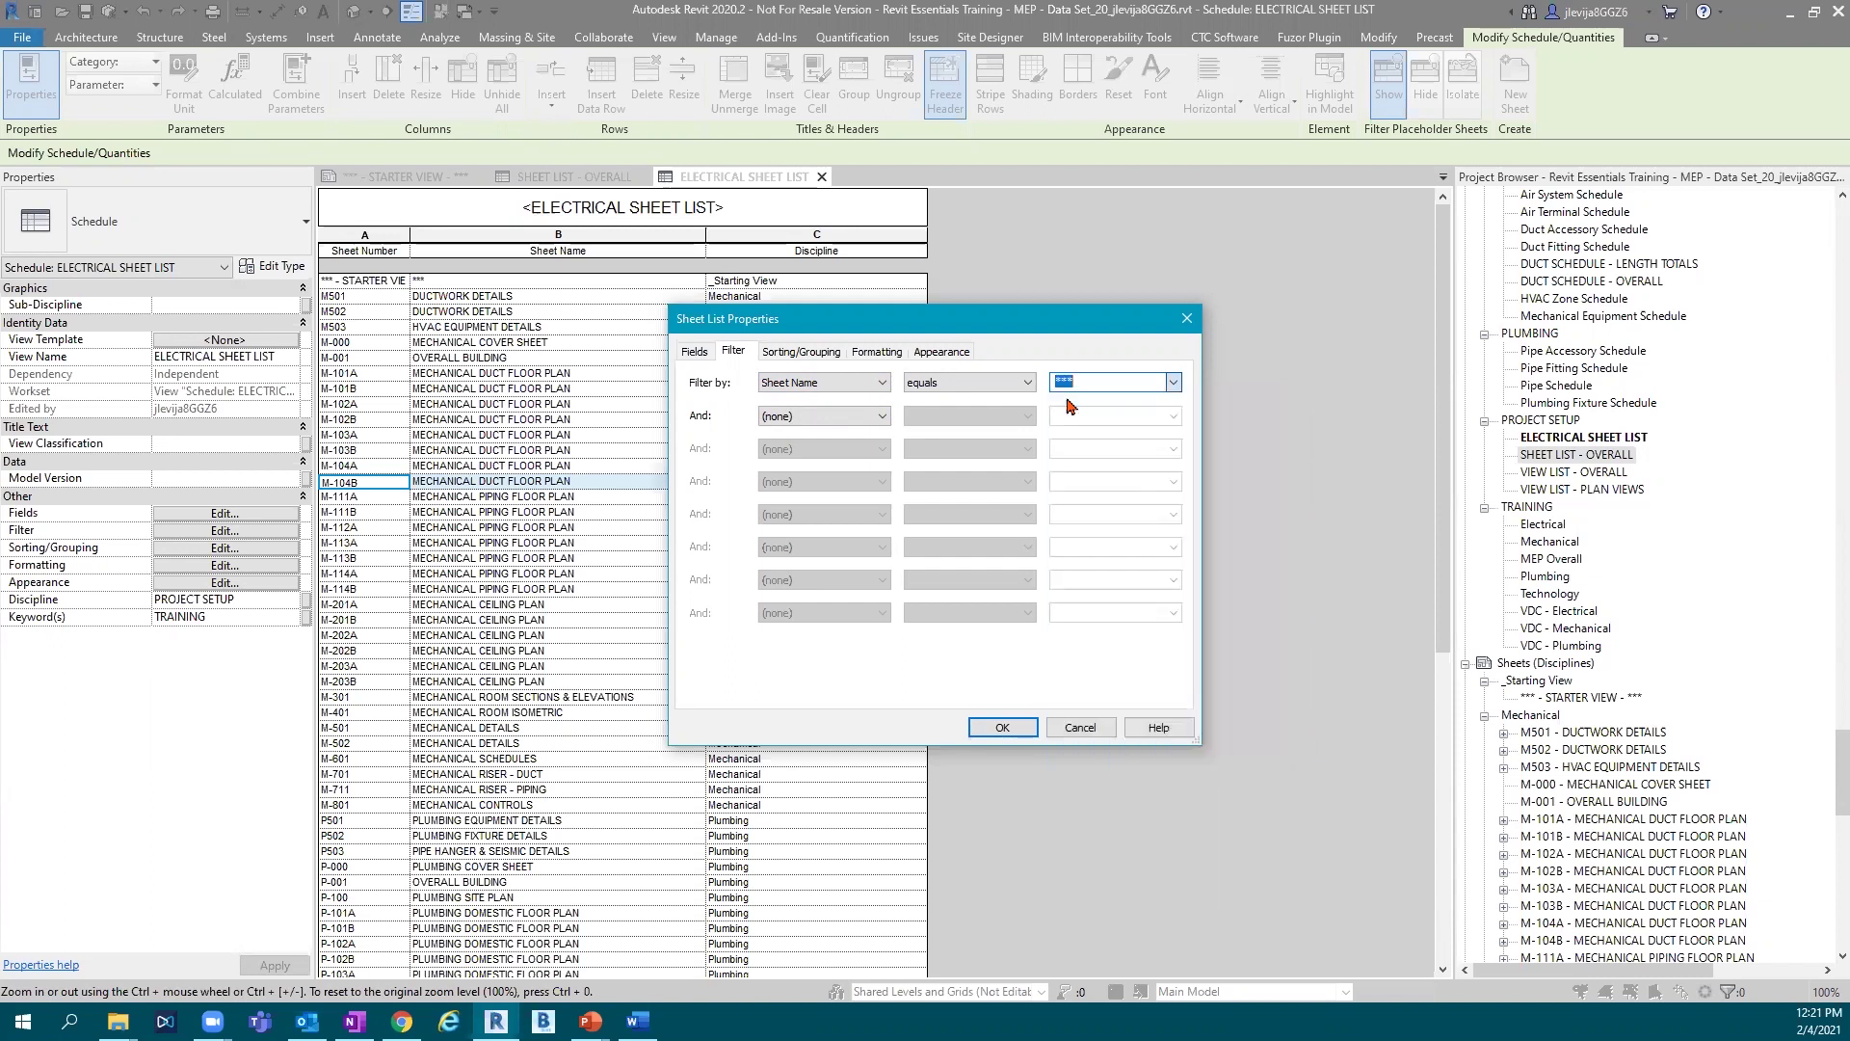
Change the Sheet Name filter's condition to does not equal, apply it and look through the filtered sheet list.
{"action": "left_click", "coordinate": [1012, 384]}
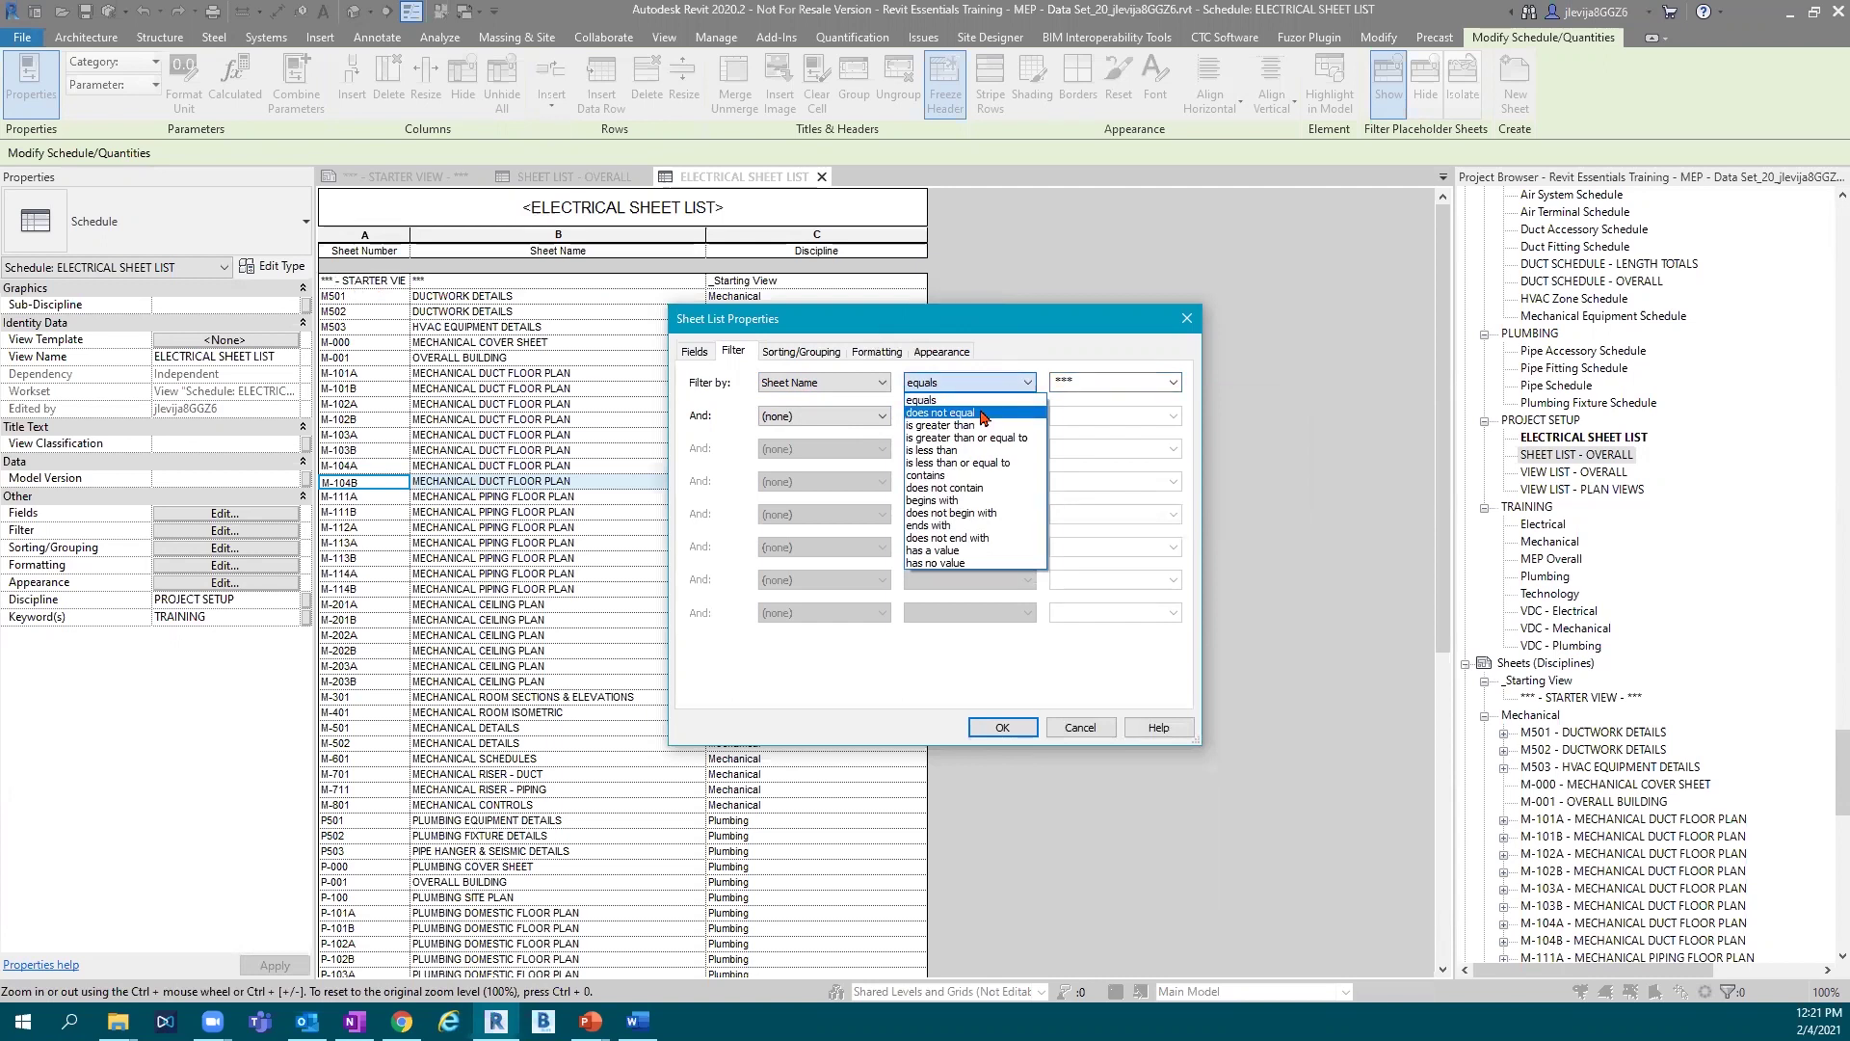
{"action": "left_click", "coordinate": [983, 414]}
{"action": "left_click", "coordinate": [1000, 730]}
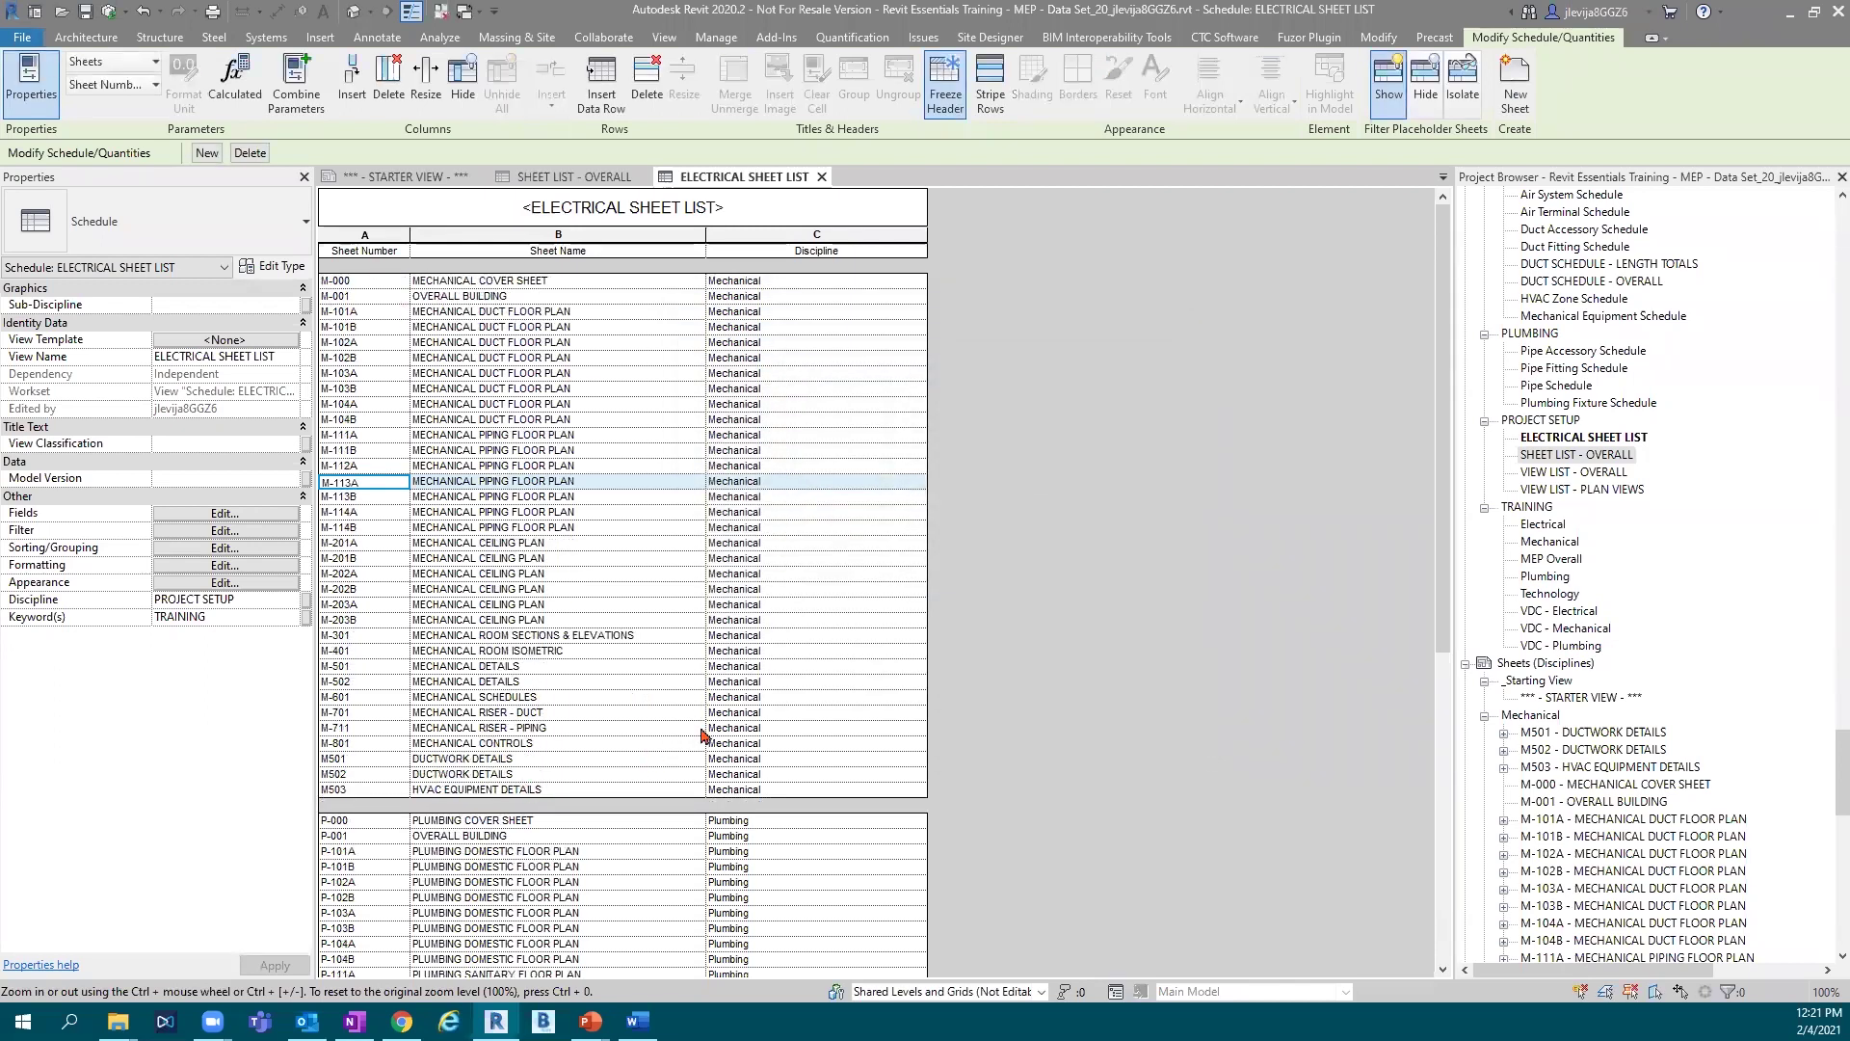
{"action": "scroll", "coordinate": [636, 525], "scroll_direction": "down", "scroll_amount": 10}
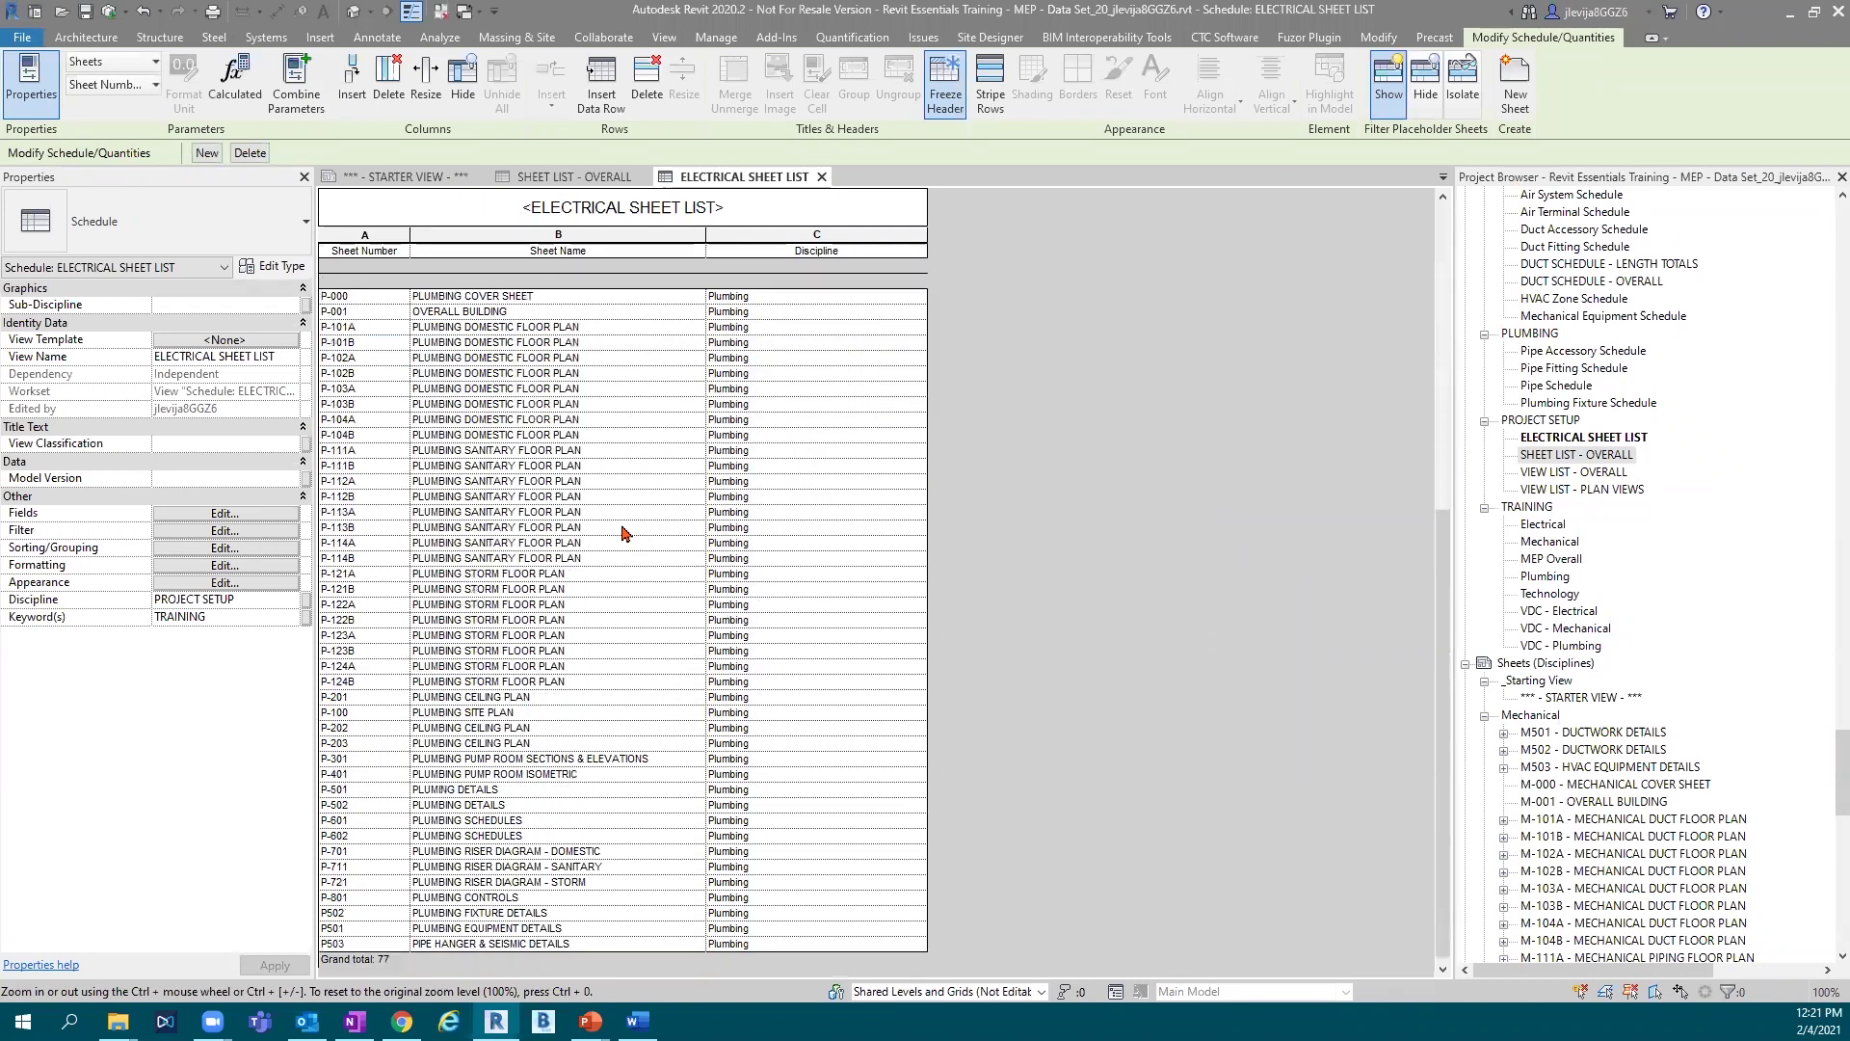
{"action": "scroll", "coordinate": [561, 670], "scroll_direction": "up", "scroll_amount": 4}
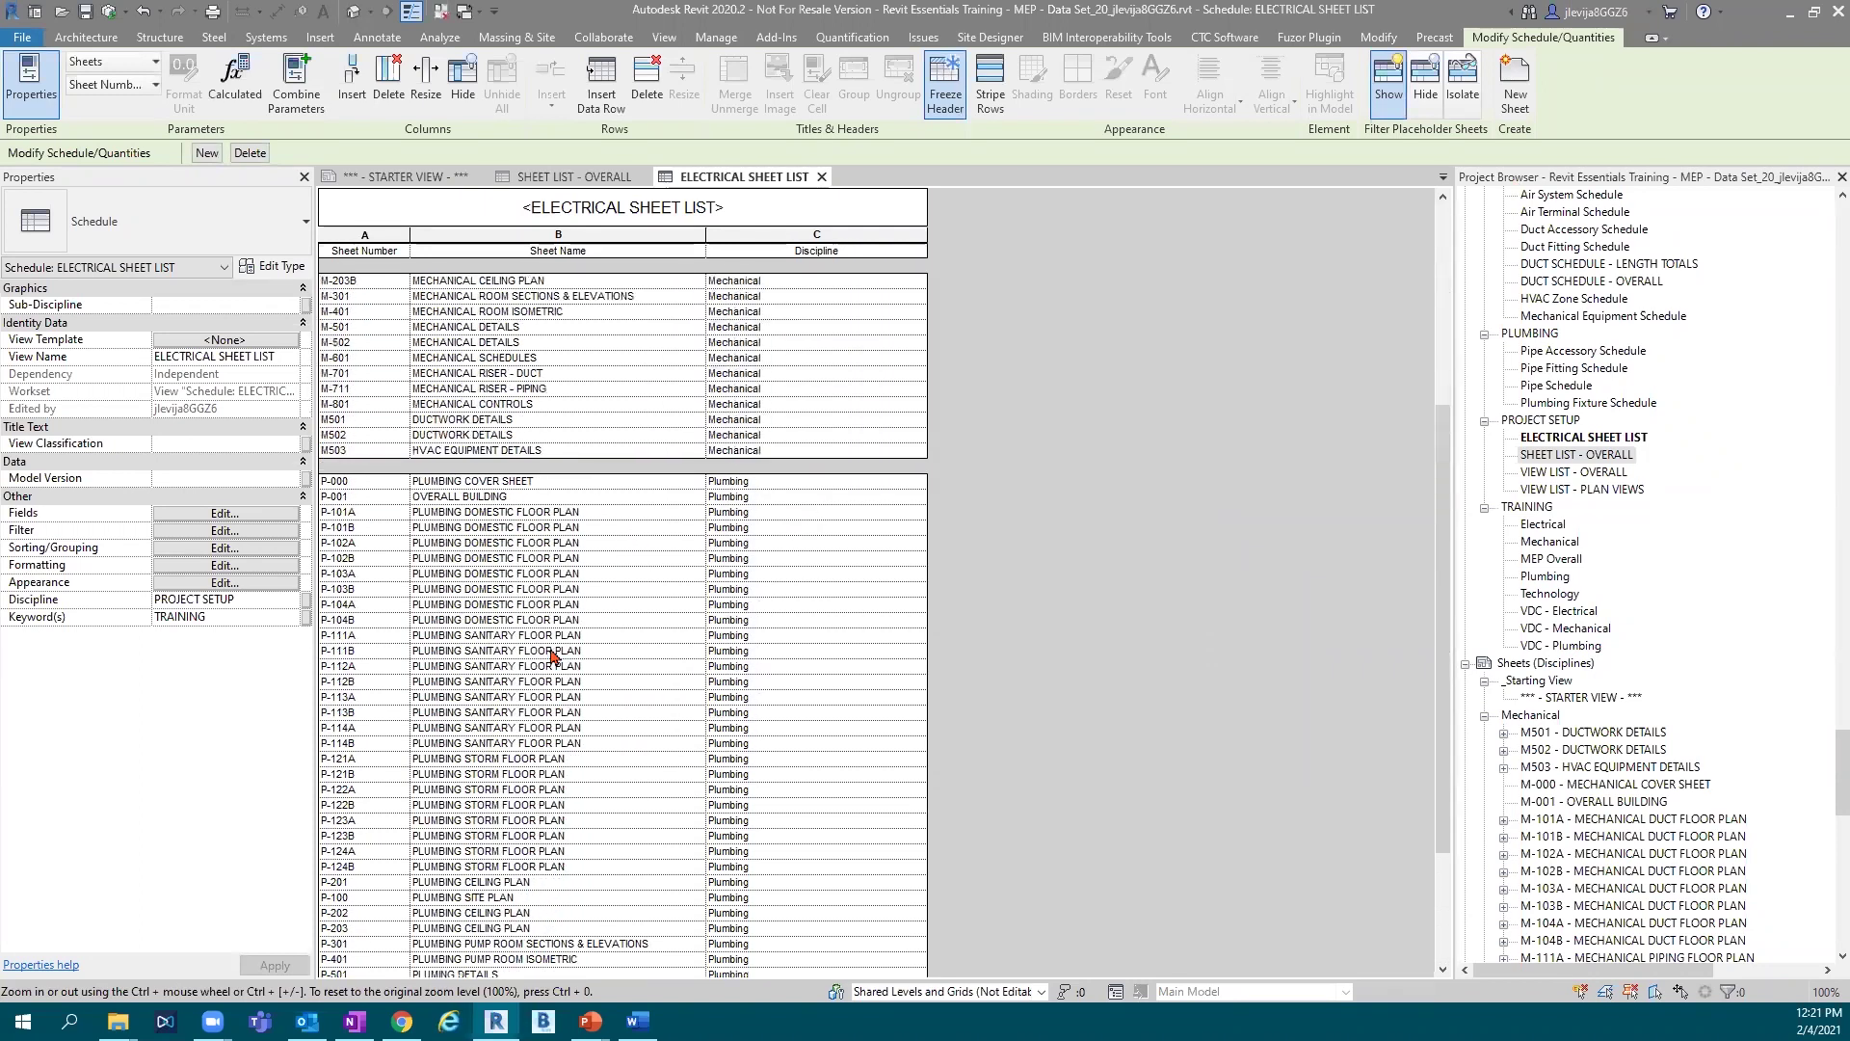
{"action": "scroll", "coordinate": [399, 472], "scroll_direction": "up", "scroll_amount": 3}
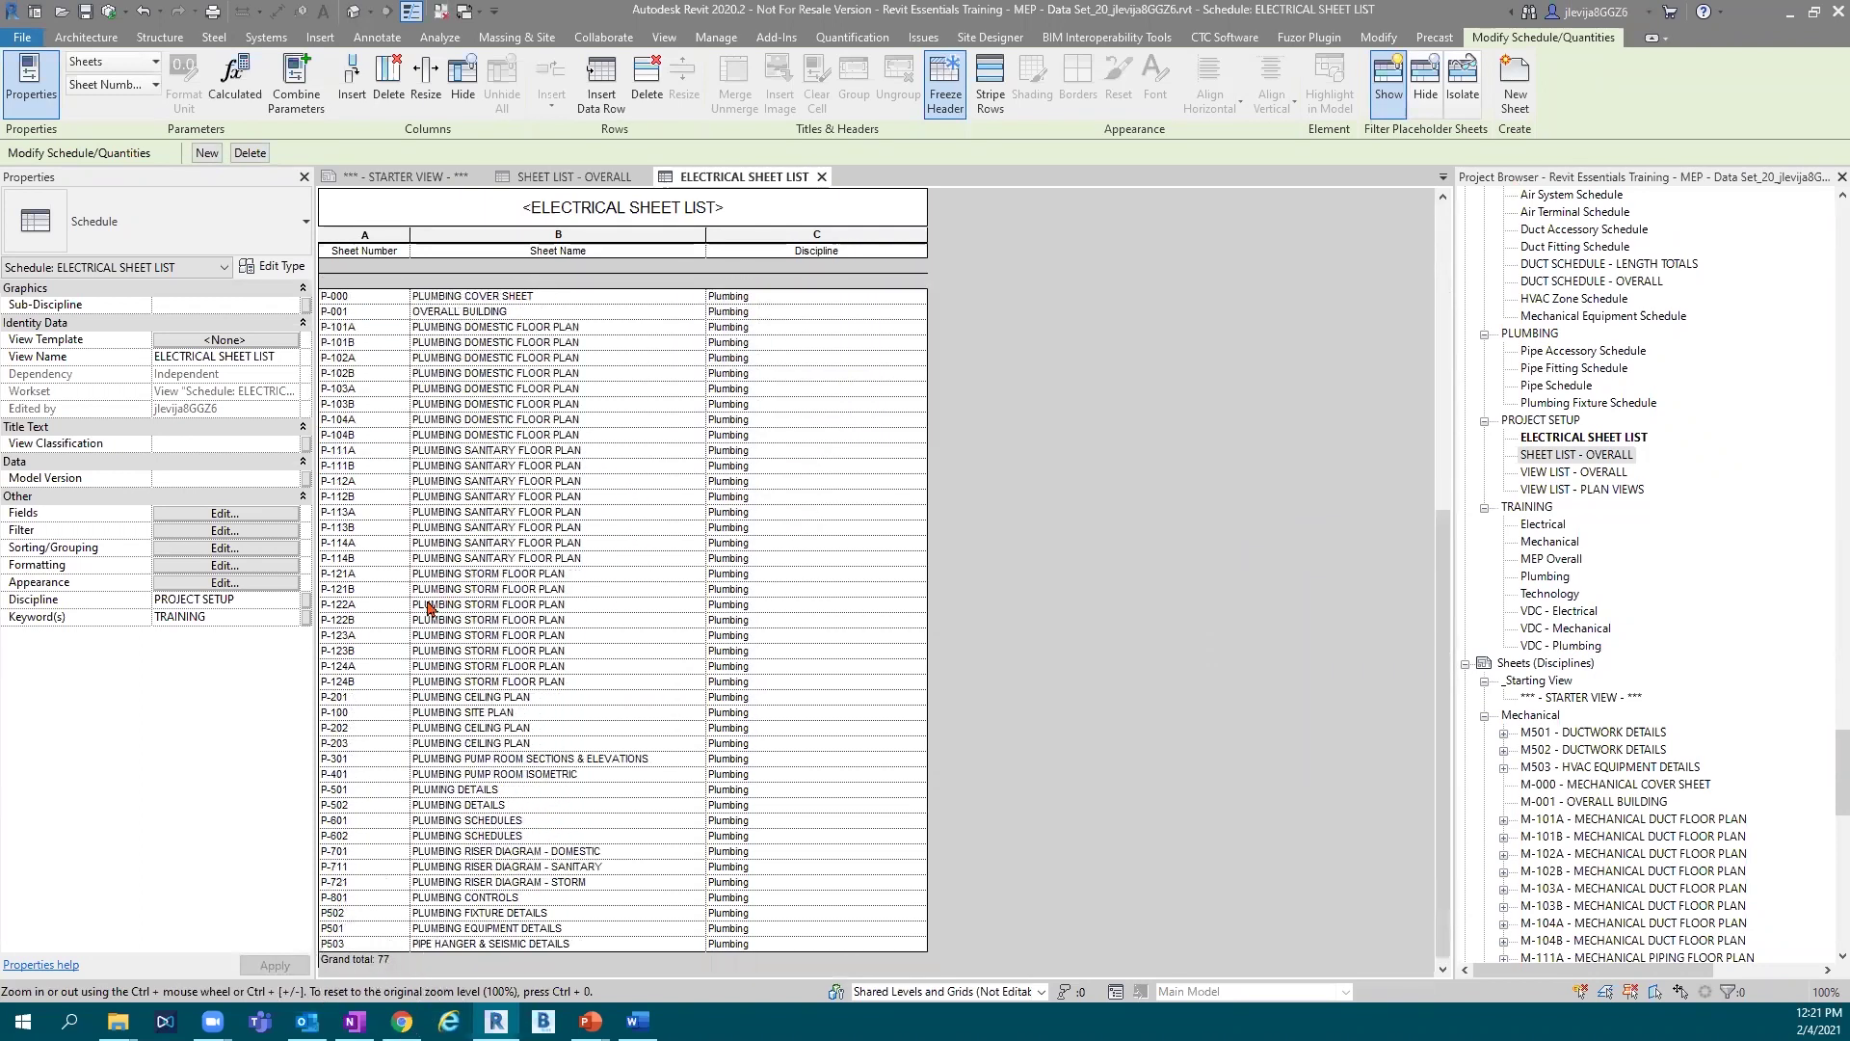
{"action": "scroll", "coordinate": [528, 508], "scroll_direction": "up", "scroll_amount": 4}
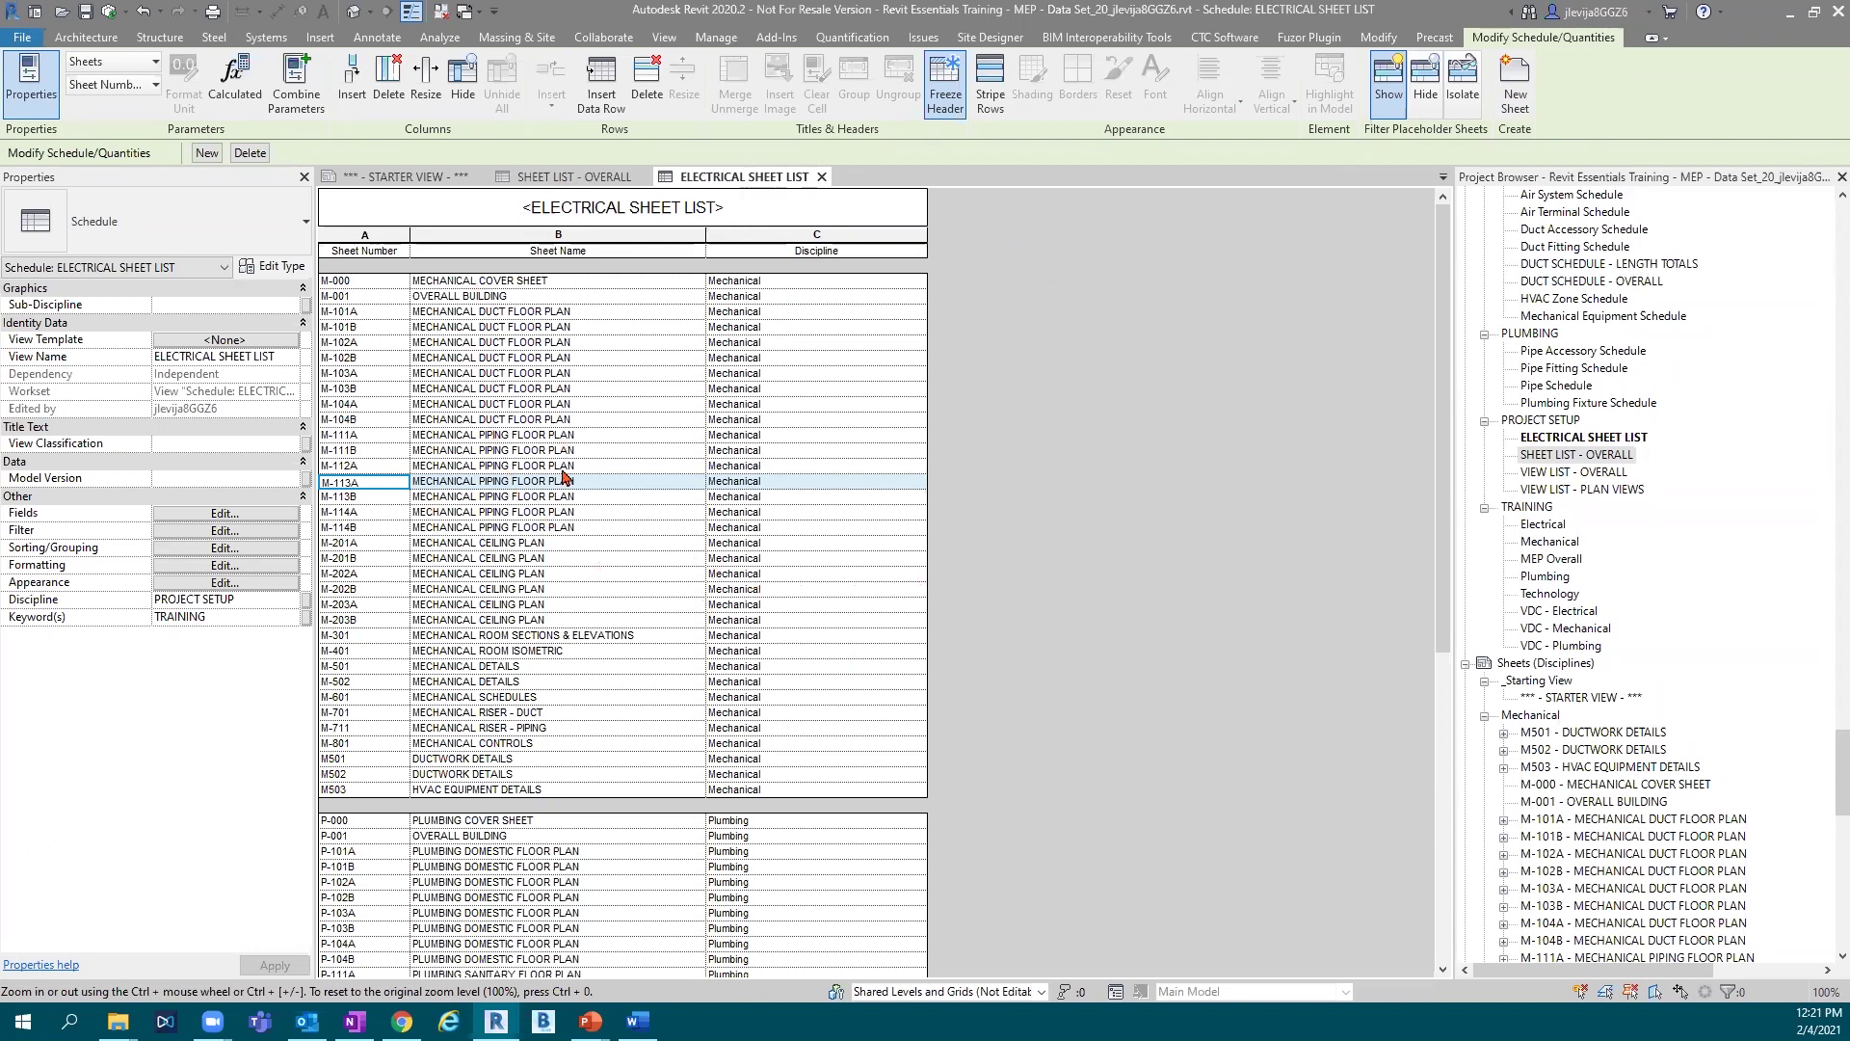
Create a new sheet with the 30x42_Firm_Titleblock : Electrical titleblock, dismissing the save reminder without saving.
{"action": "left_click", "coordinate": [1514, 94]}
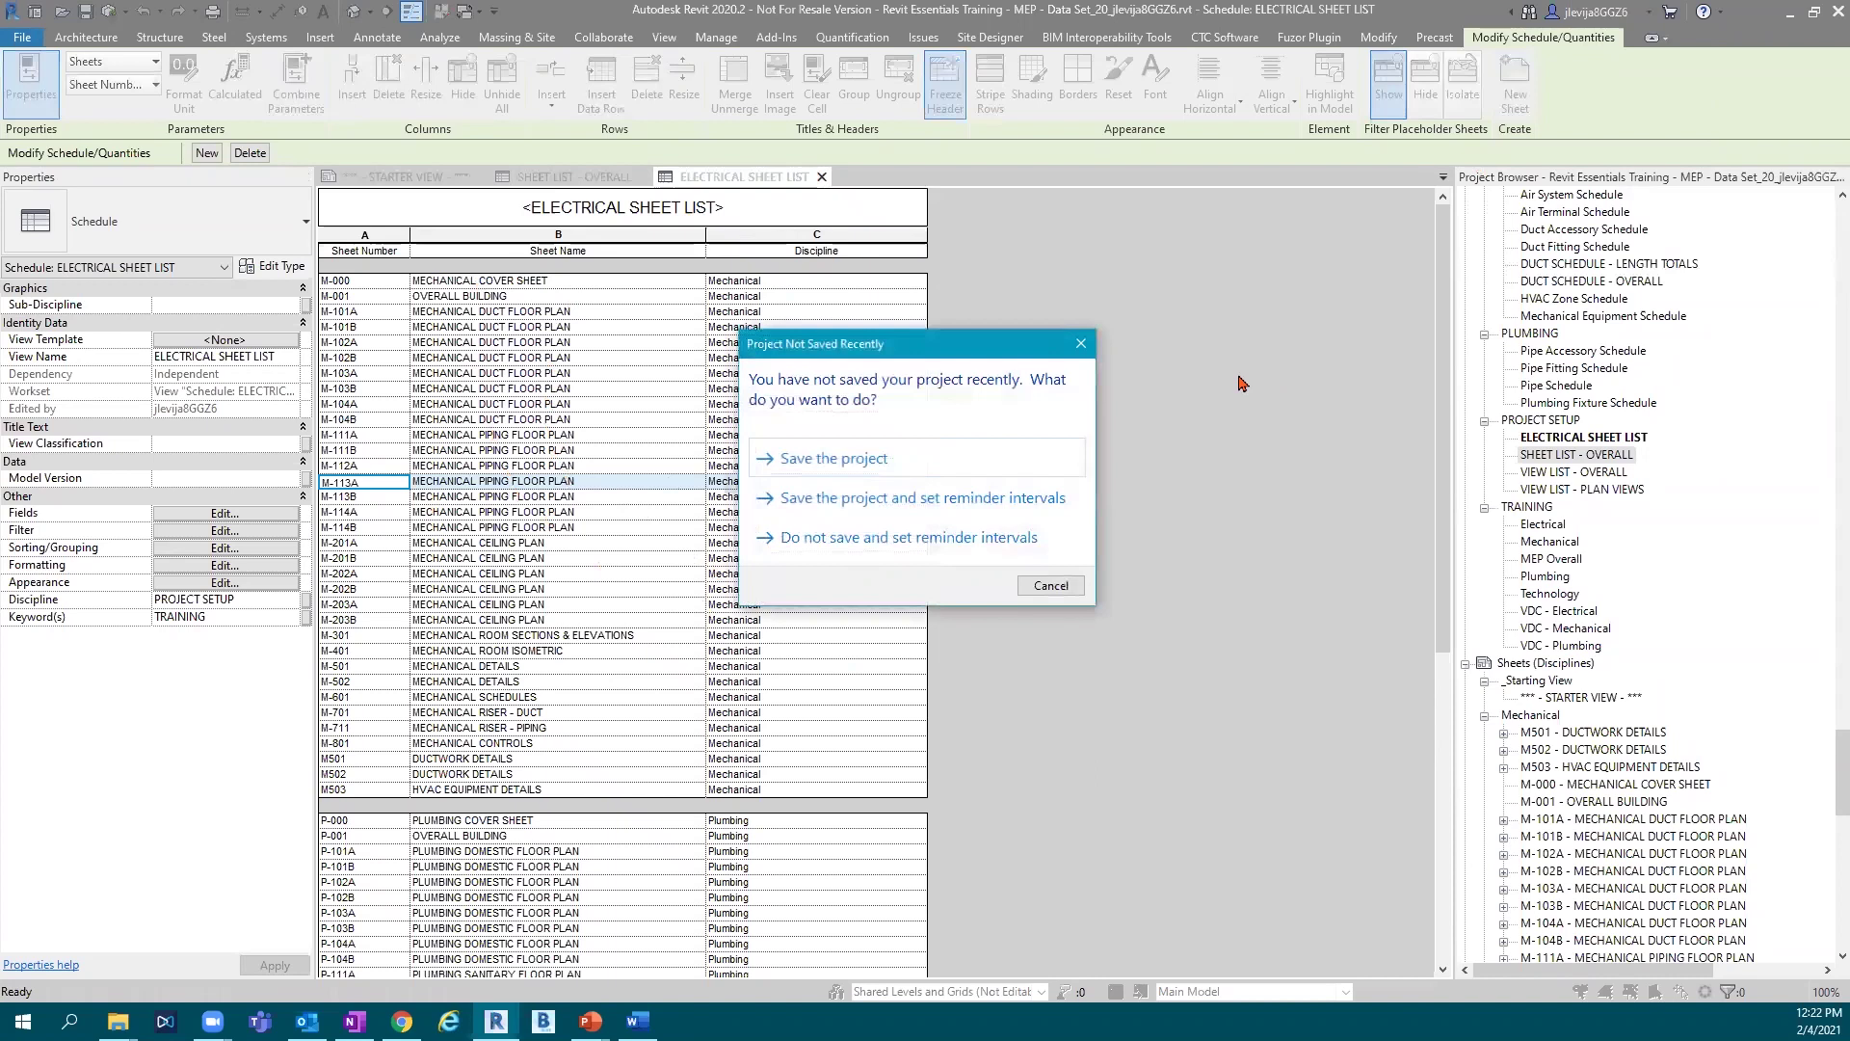
{"action": "left_click", "coordinate": [1065, 585]}
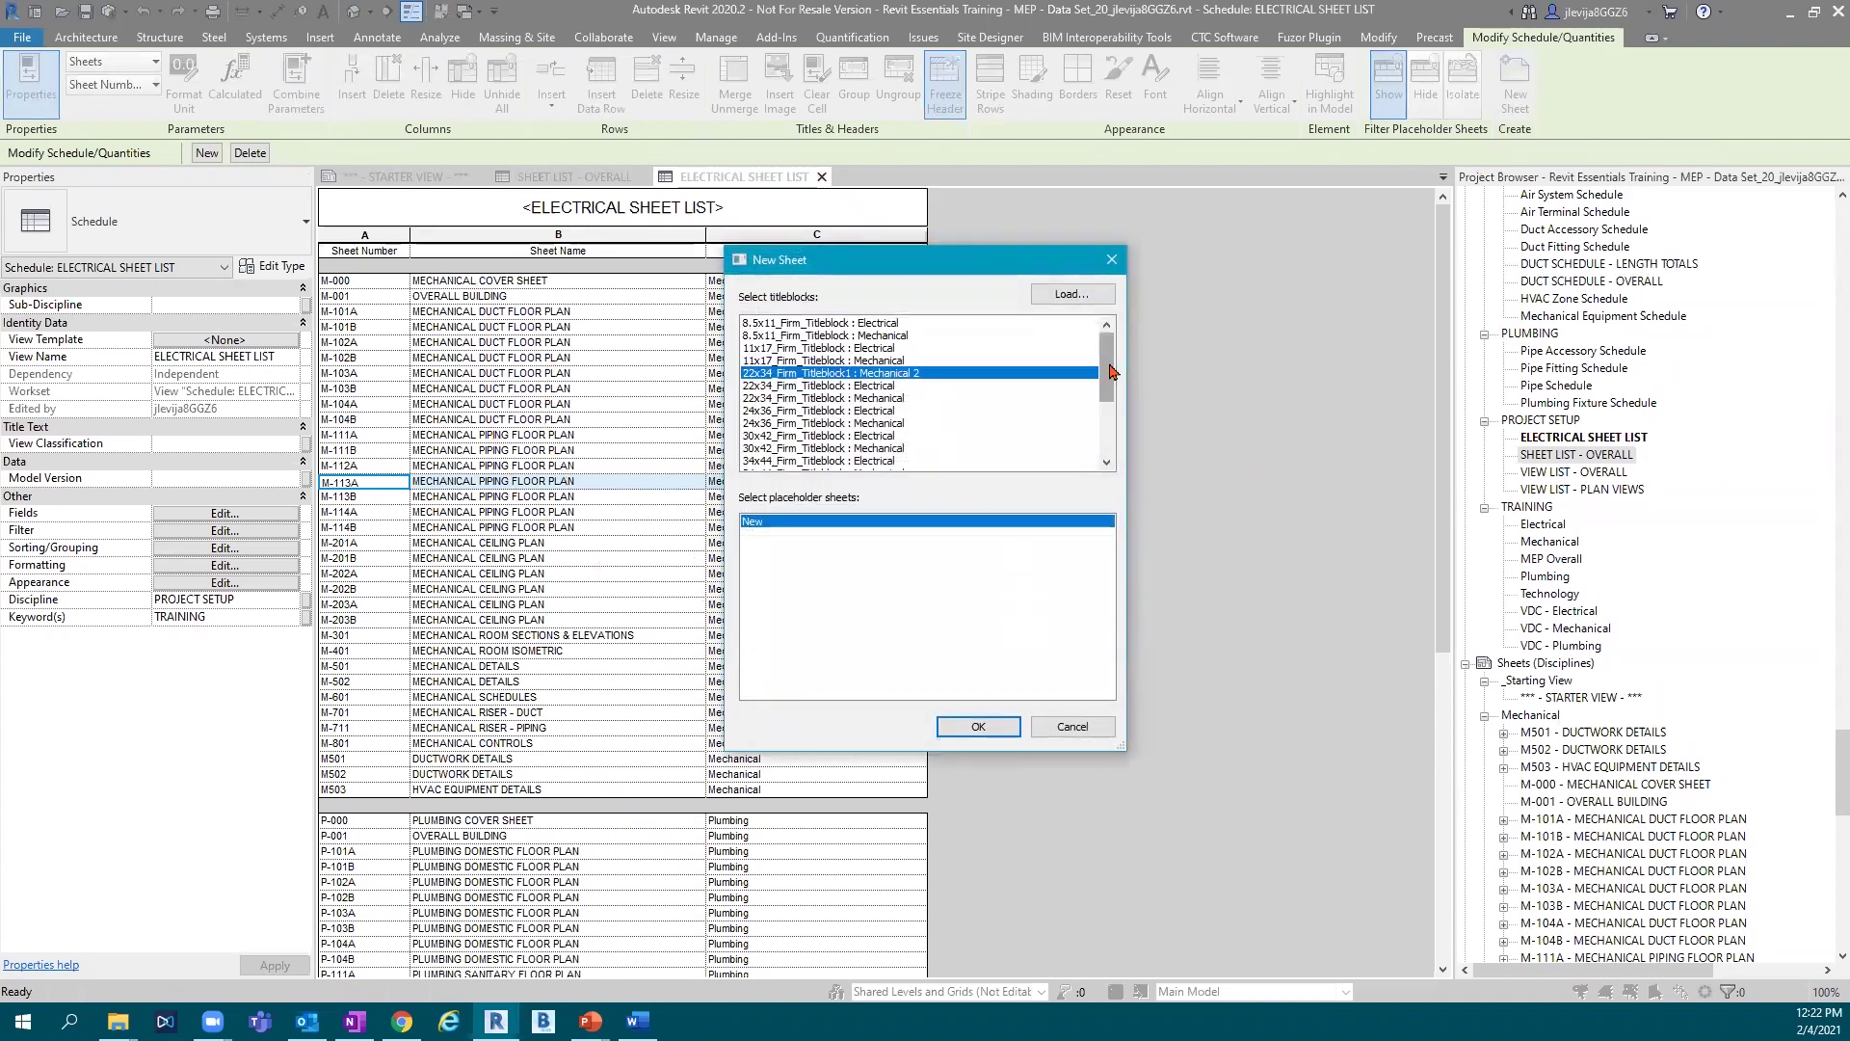
{"action": "left_click_drag", "start_coordinate": [1110, 371], "coordinate": [1110, 424]}
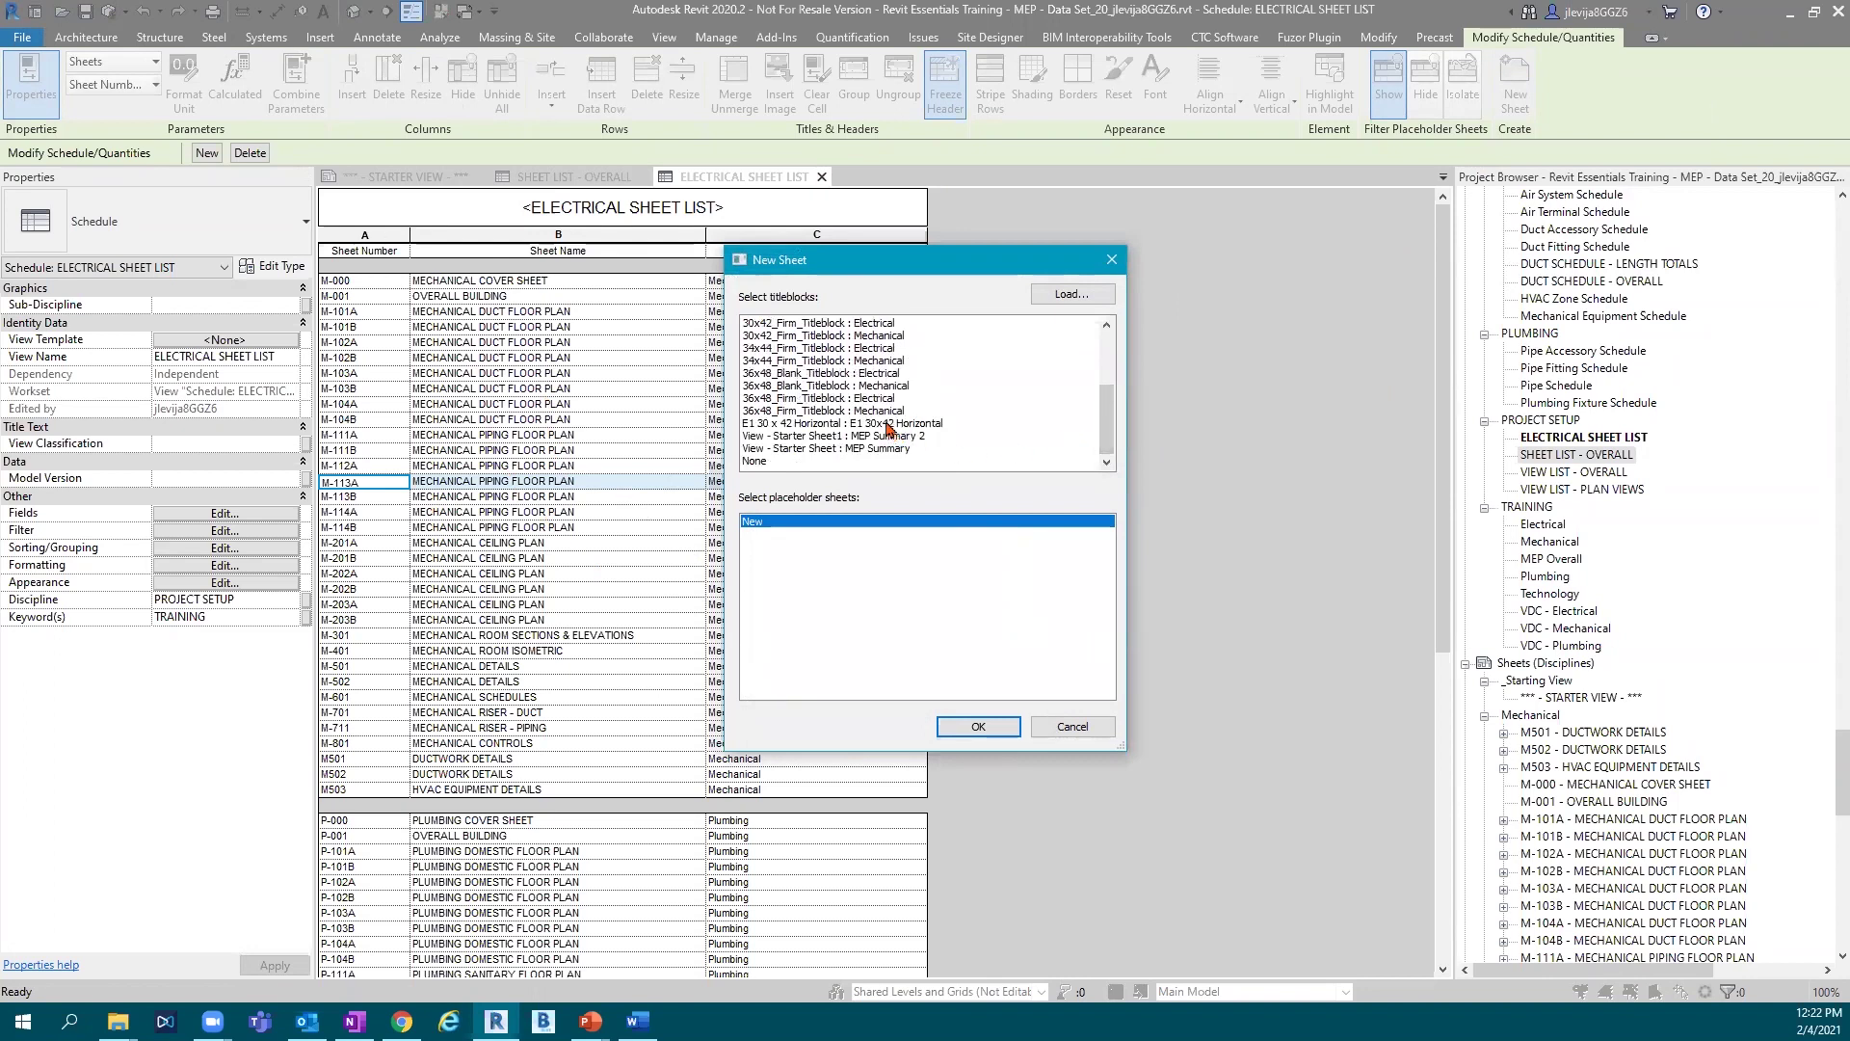
{"action": "scroll", "coordinate": [827, 352], "scroll_direction": "up", "scroll_amount": 1}
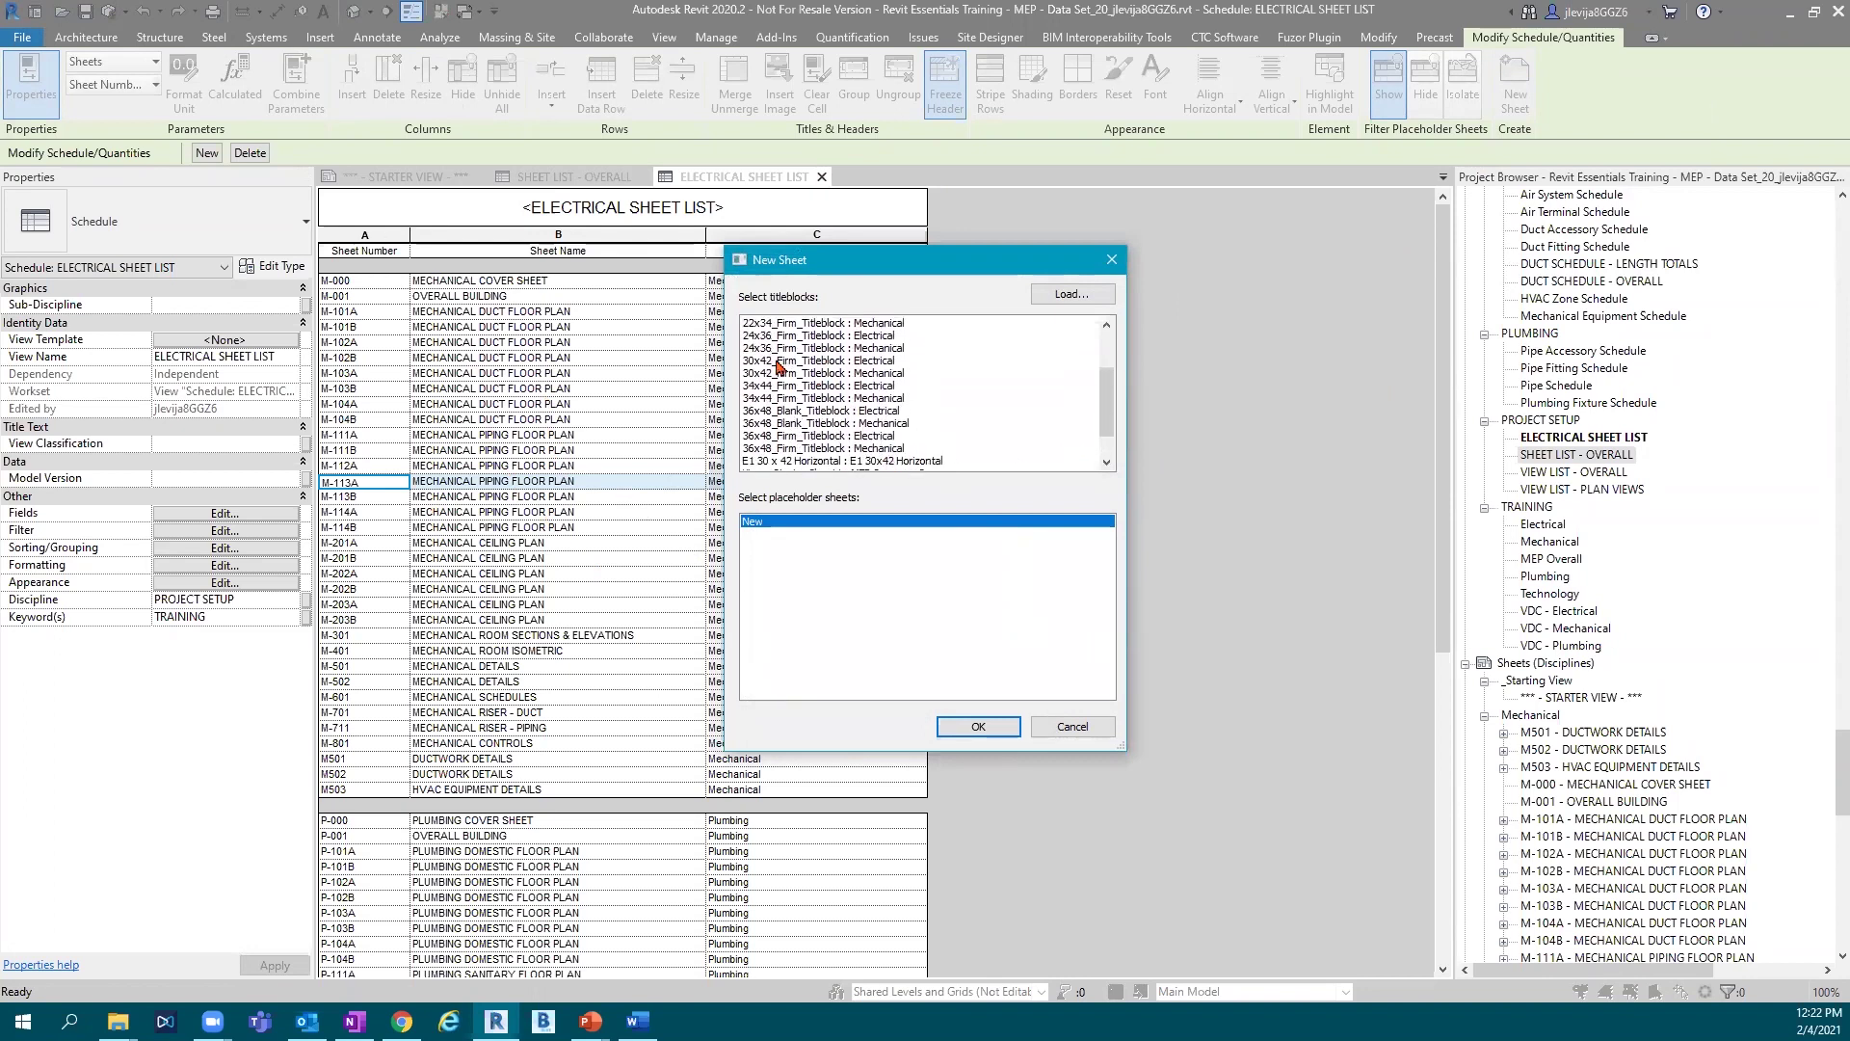
{"action": "left_click", "coordinate": [776, 363]}
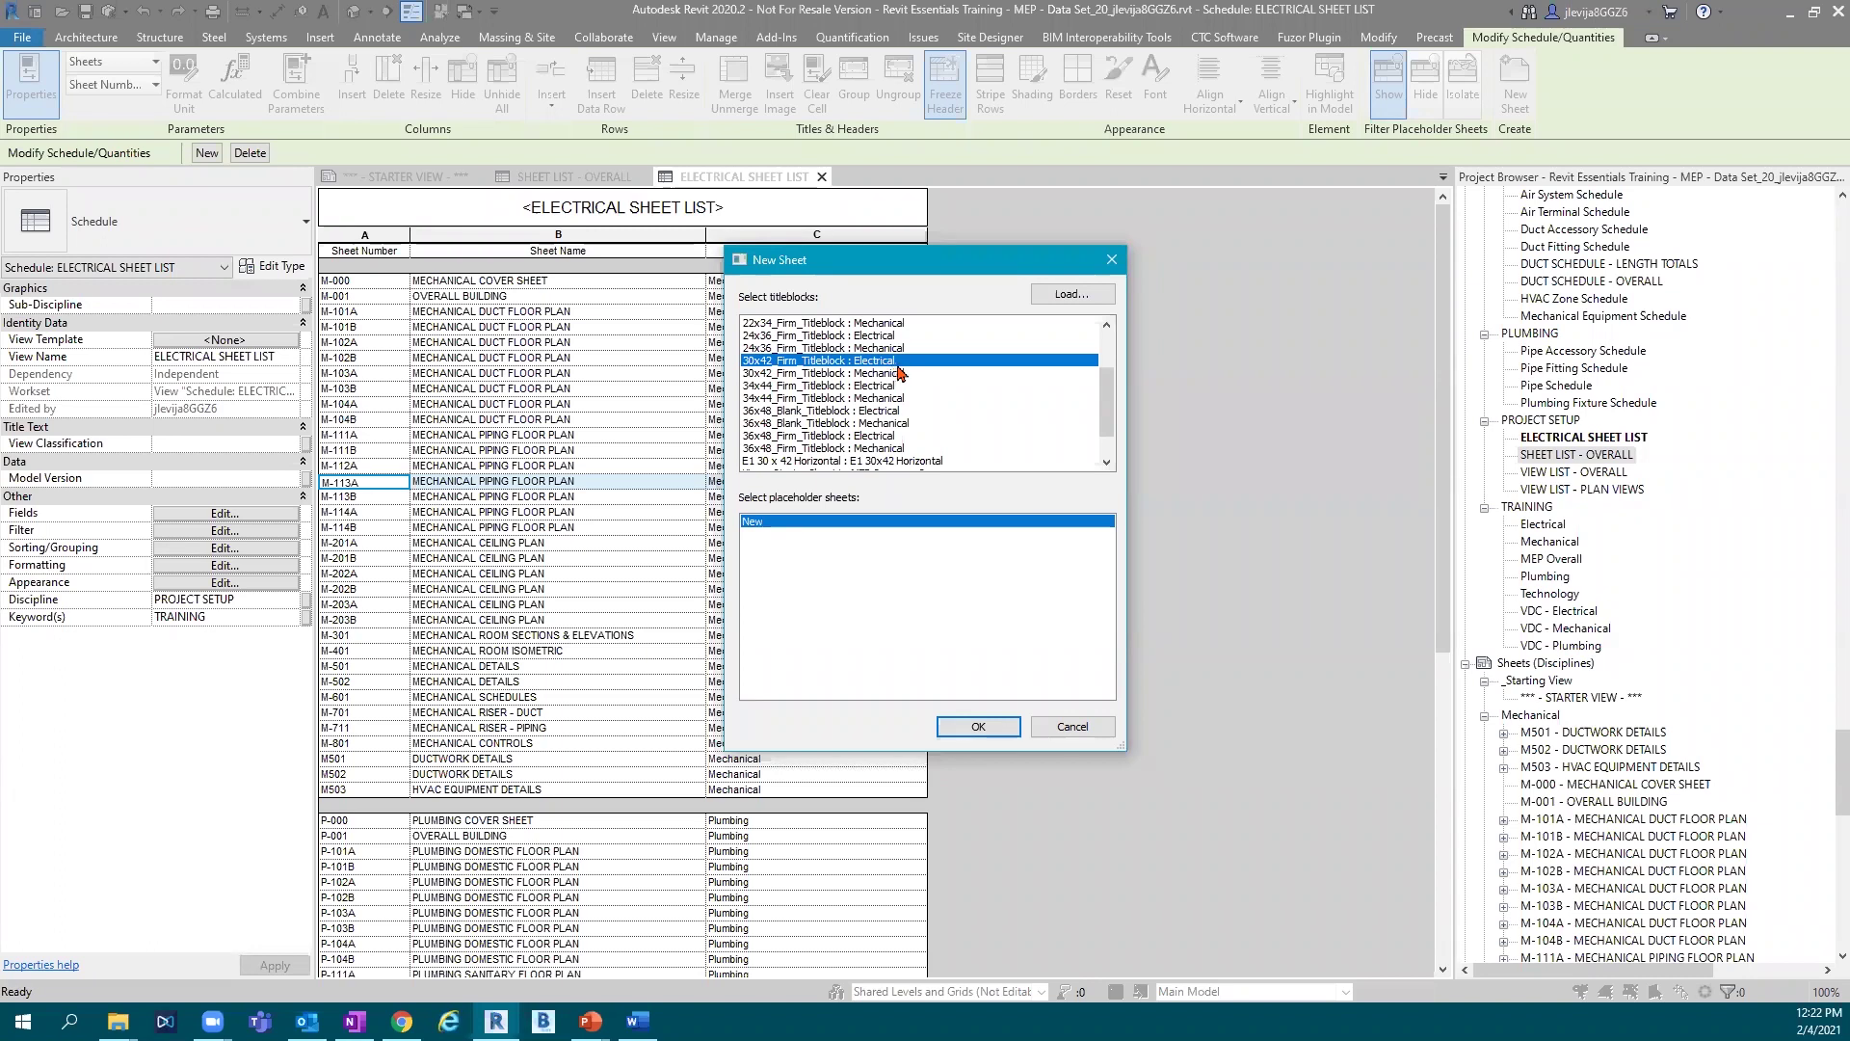
{"action": "left_click", "coordinate": [980, 728]}
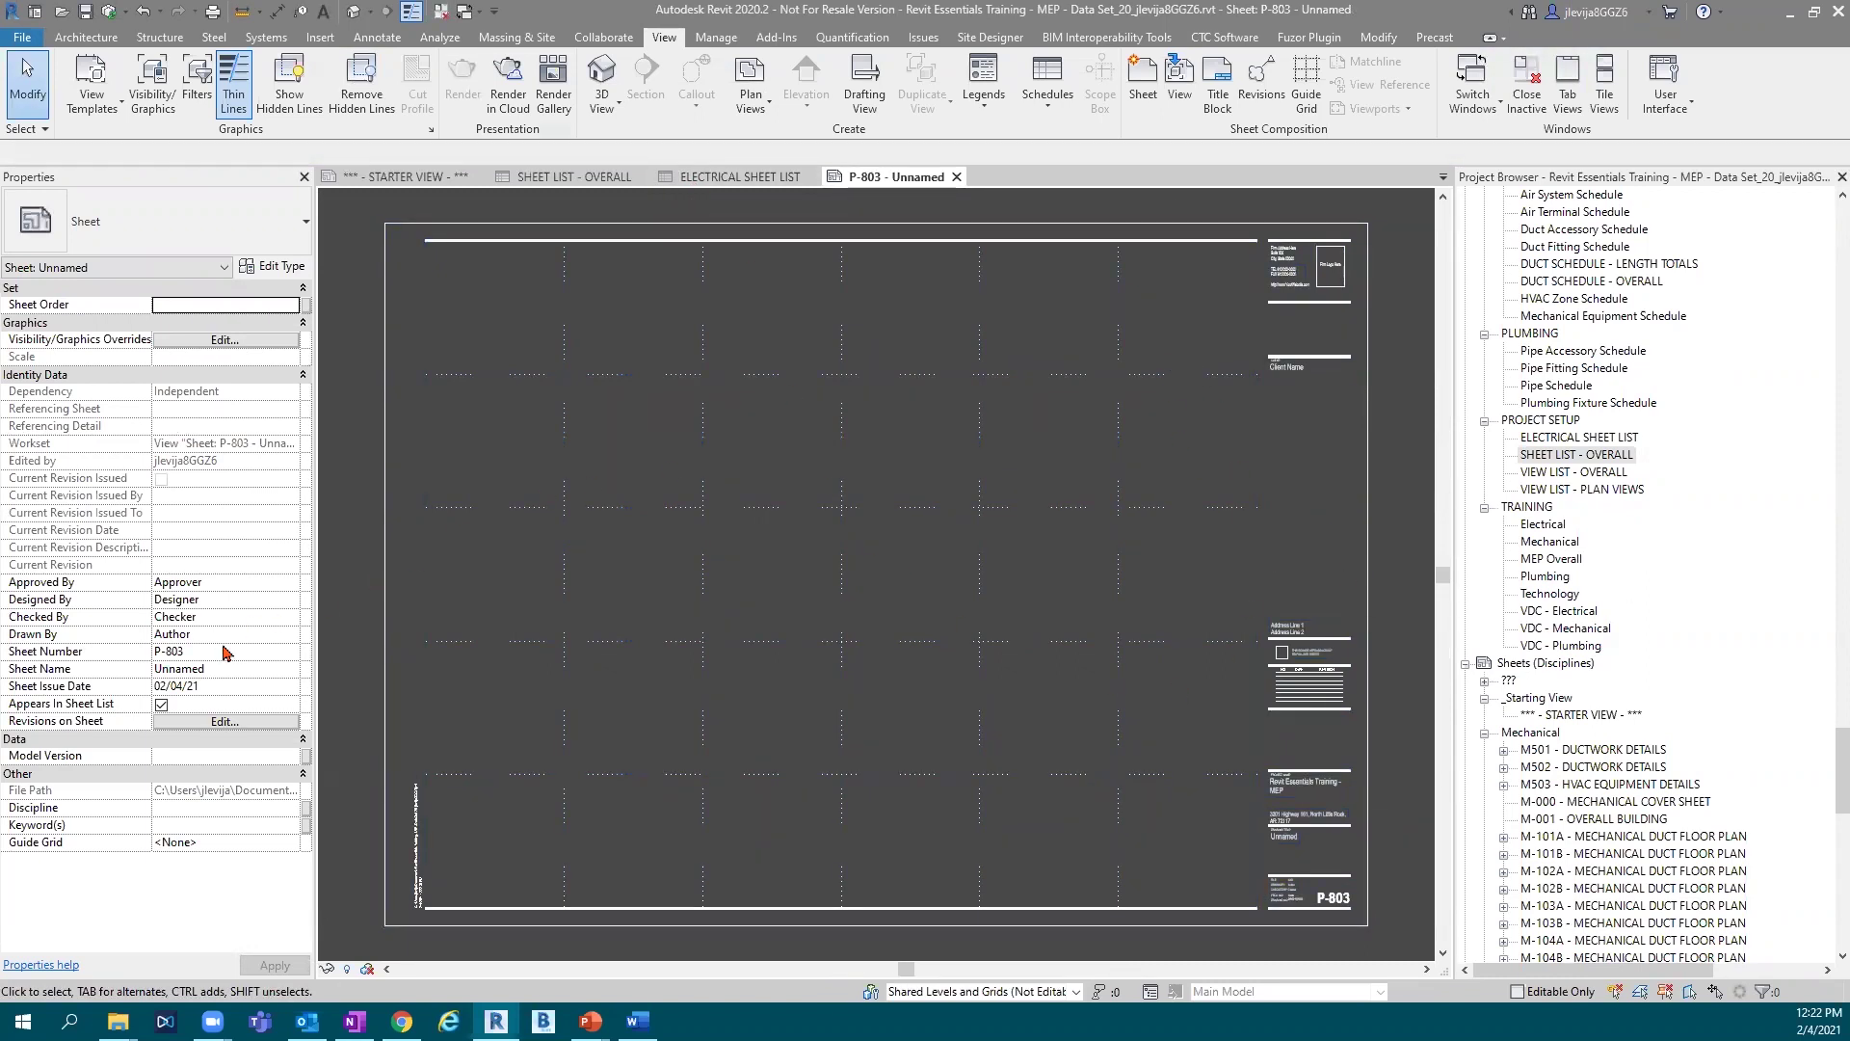
Set the new sheet's number to E-000 and its name to ELECTRICAL COVER SHEET.
{"action": "left_click", "coordinate": [192, 651]}
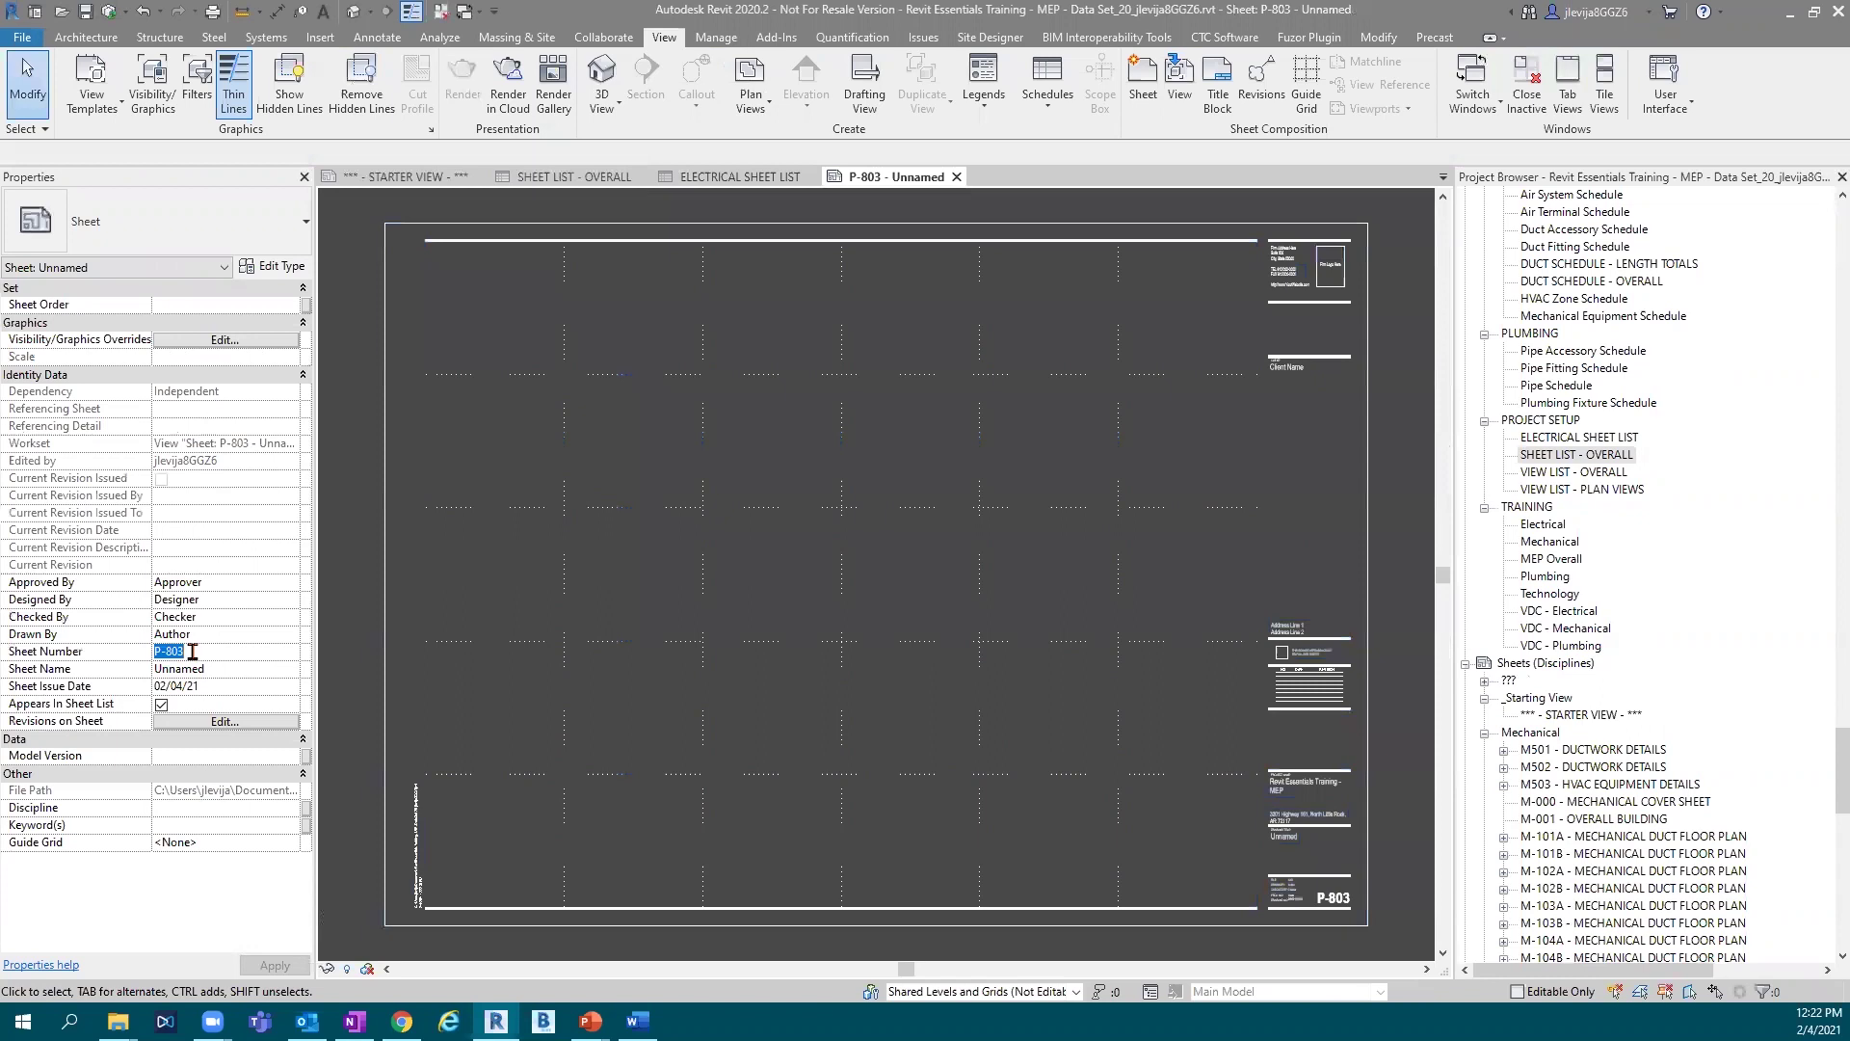
{"action": "type", "text": "E-000"}
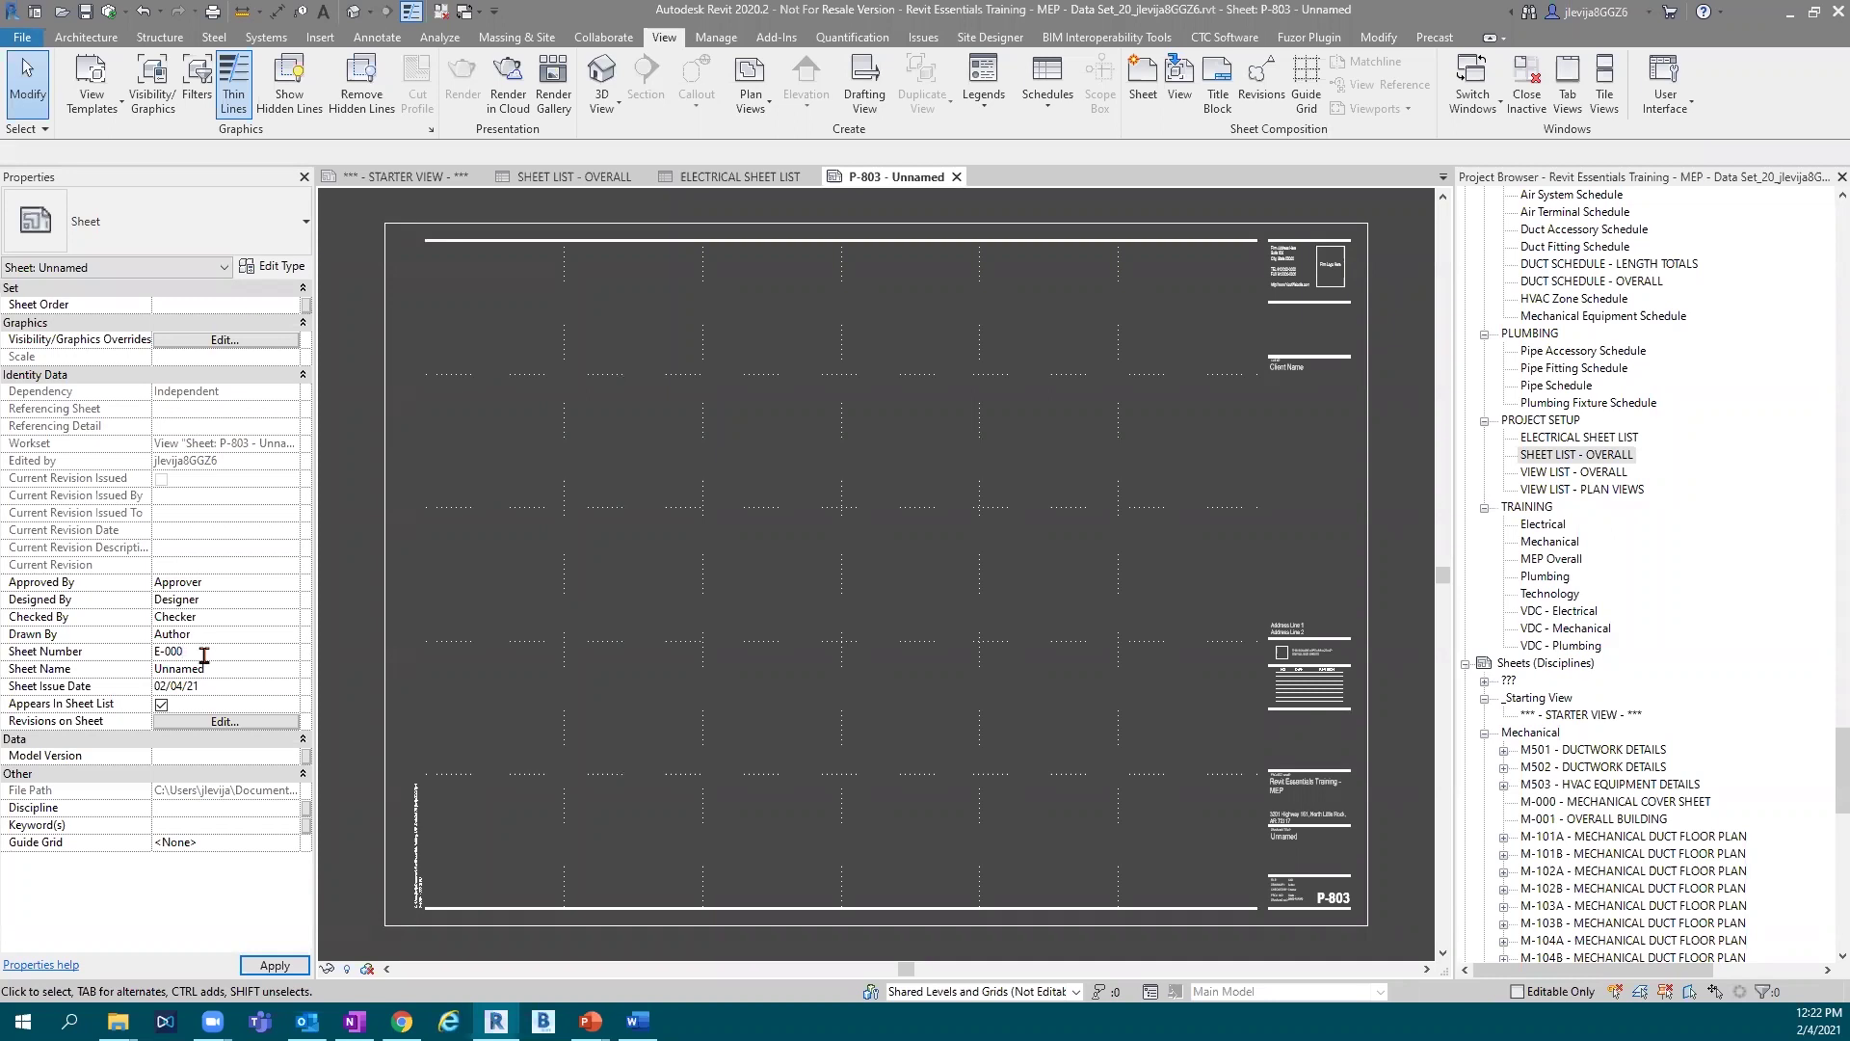
{"action": "left_click", "coordinate": [221, 669]}
{"action": "type", "text": "ELECTRICAL"}
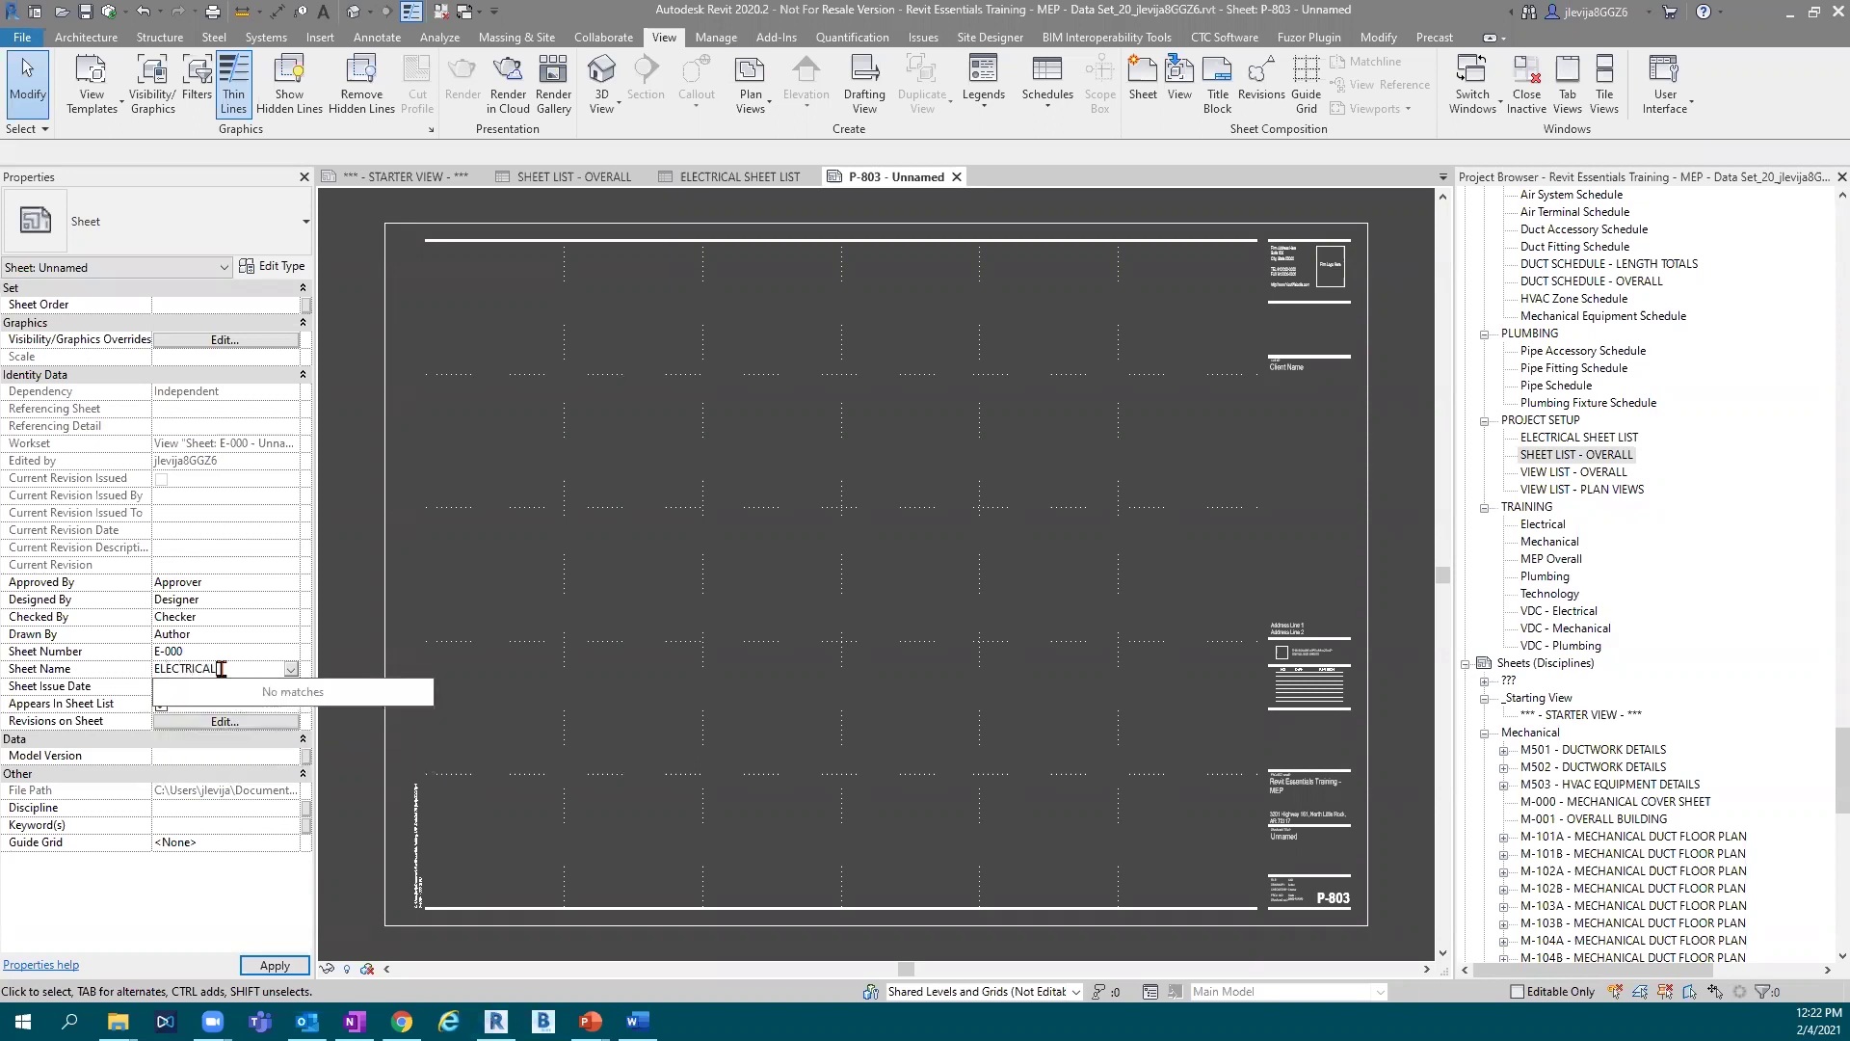
{"action": "type", "text": " COVER SHEET"}
{"action": "key", "text": "Return"}
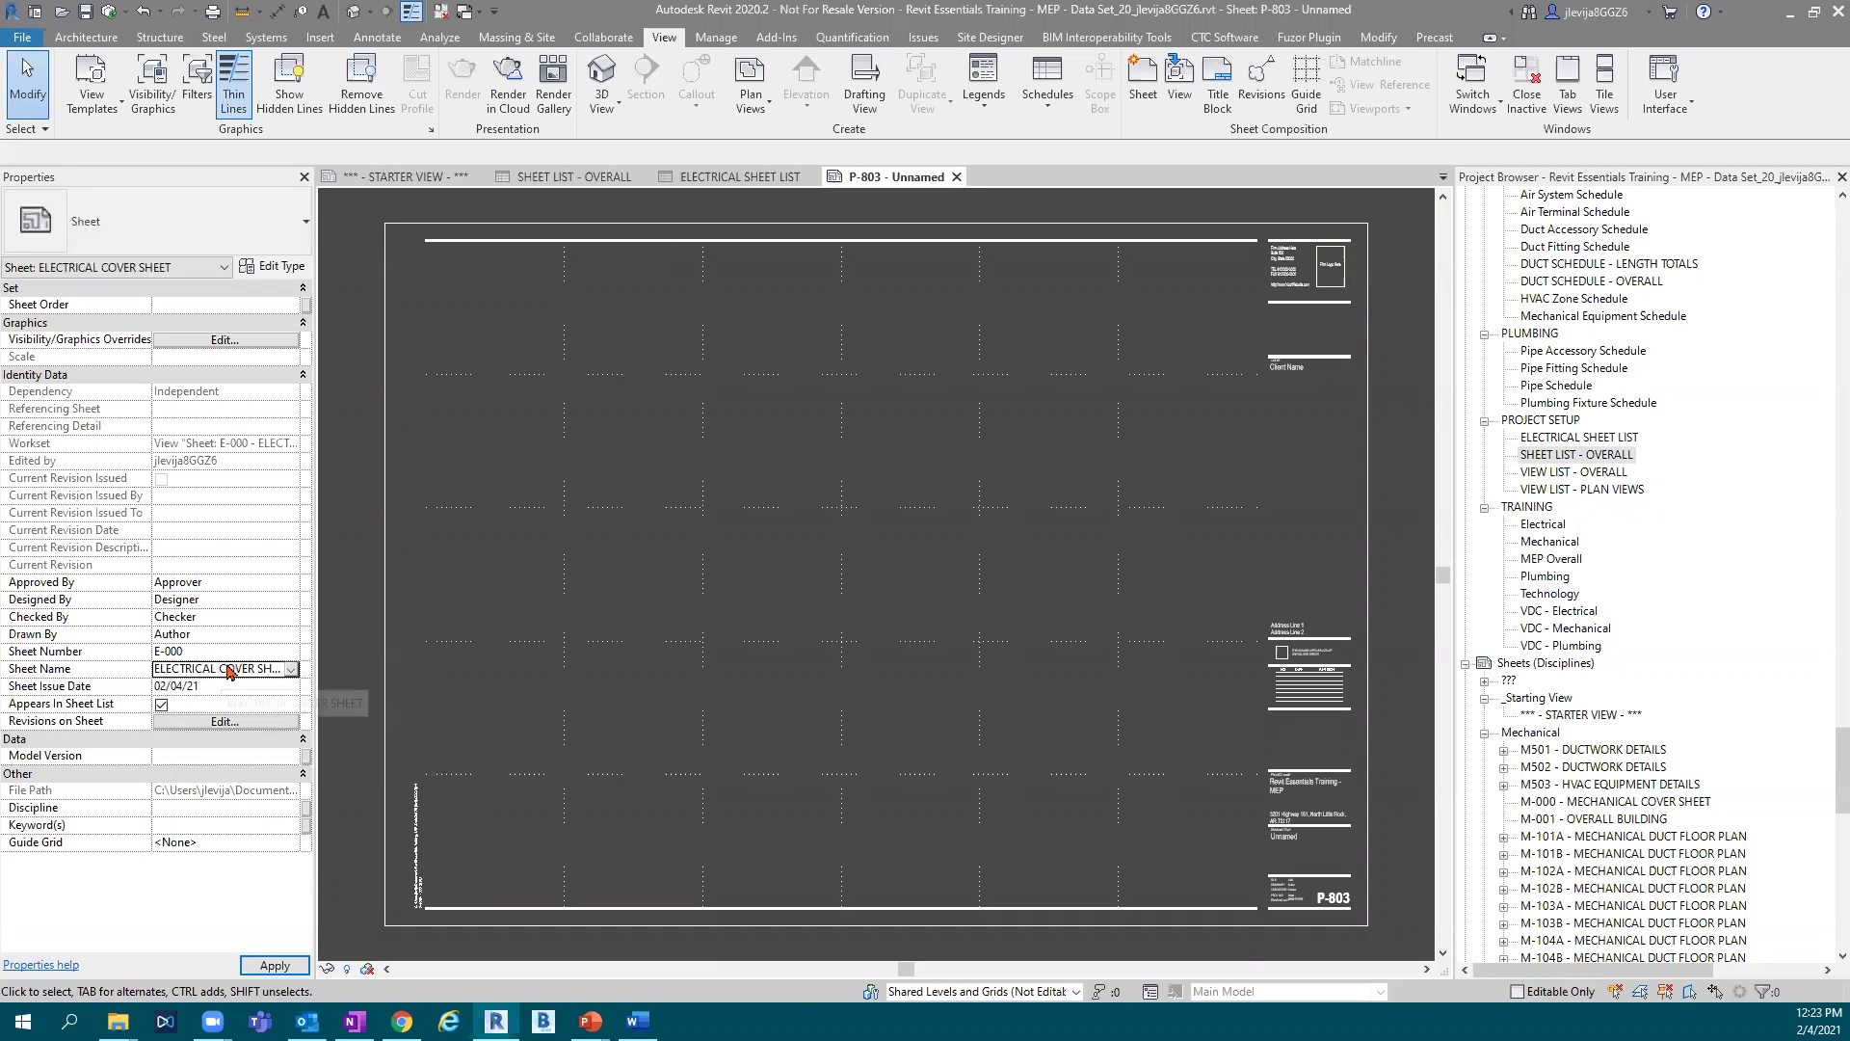
Set the electrical cover sheet's Discipline to Electrical.
{"action": "left_click", "coordinate": [289, 808]}
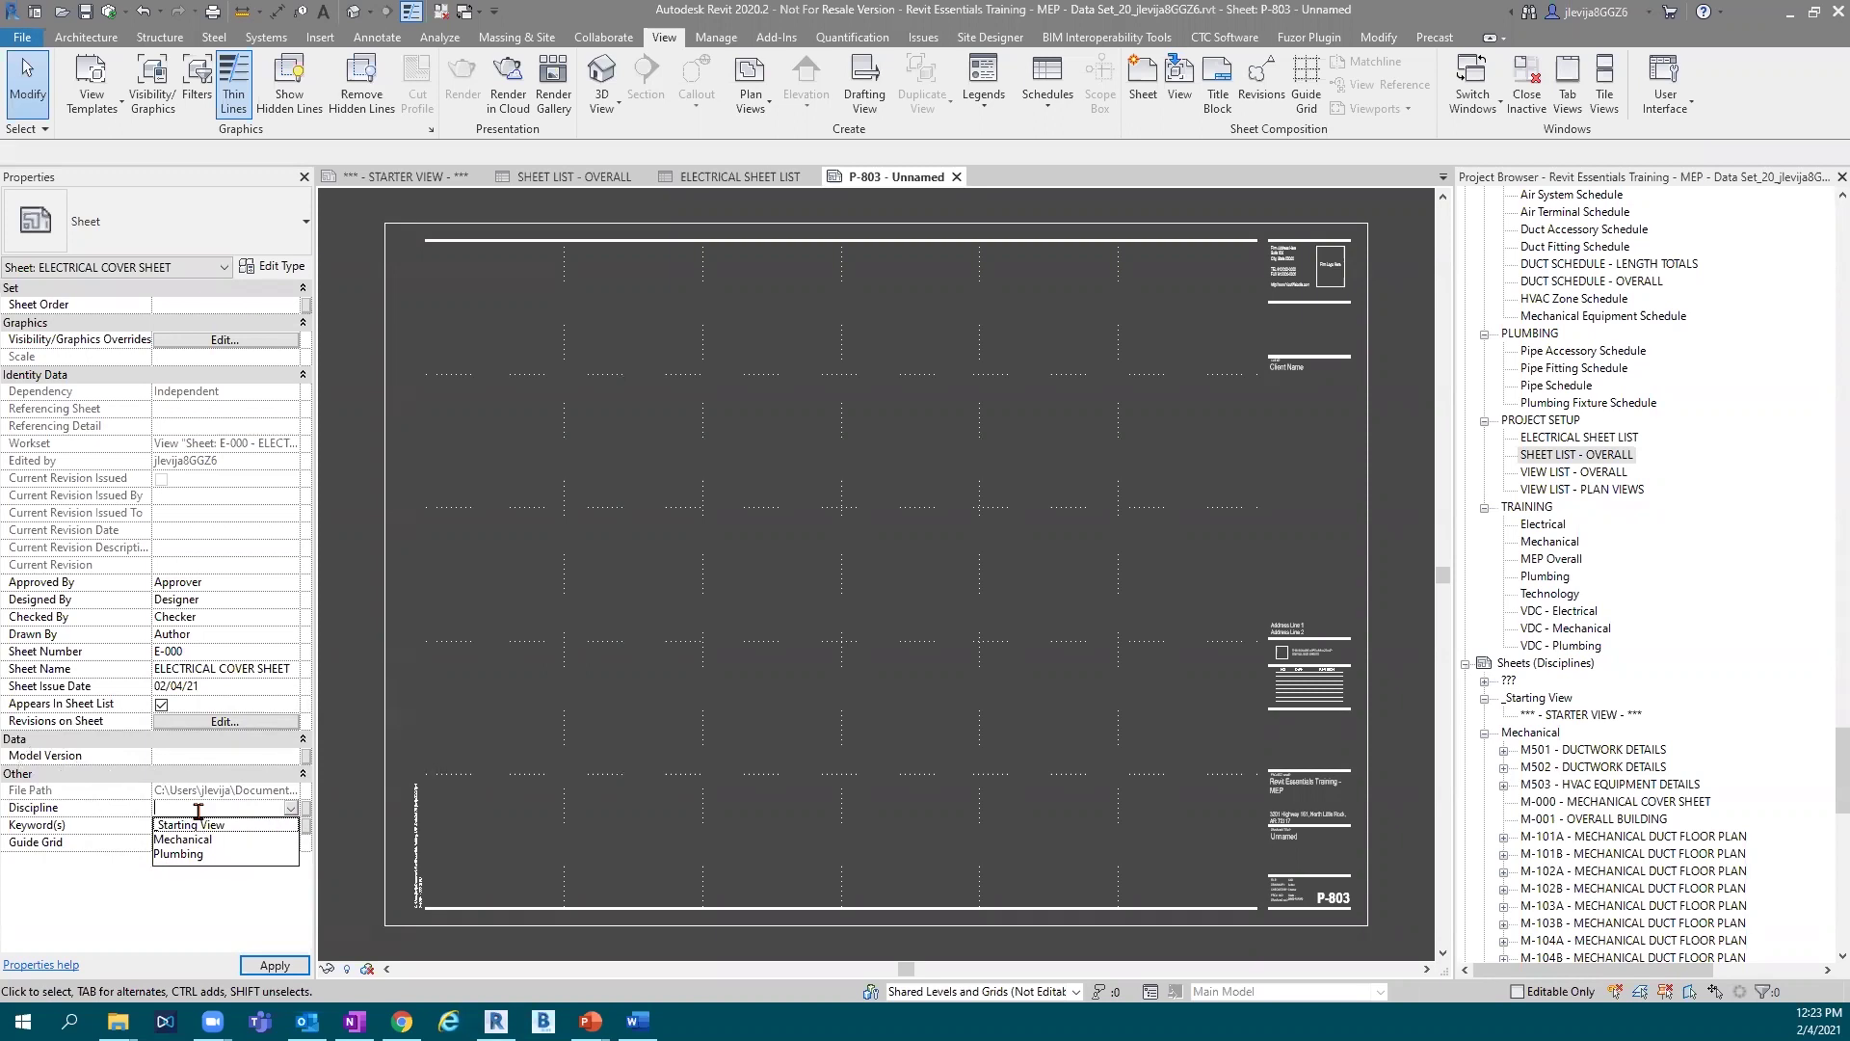
{"action": "type", "text": "Electr"}
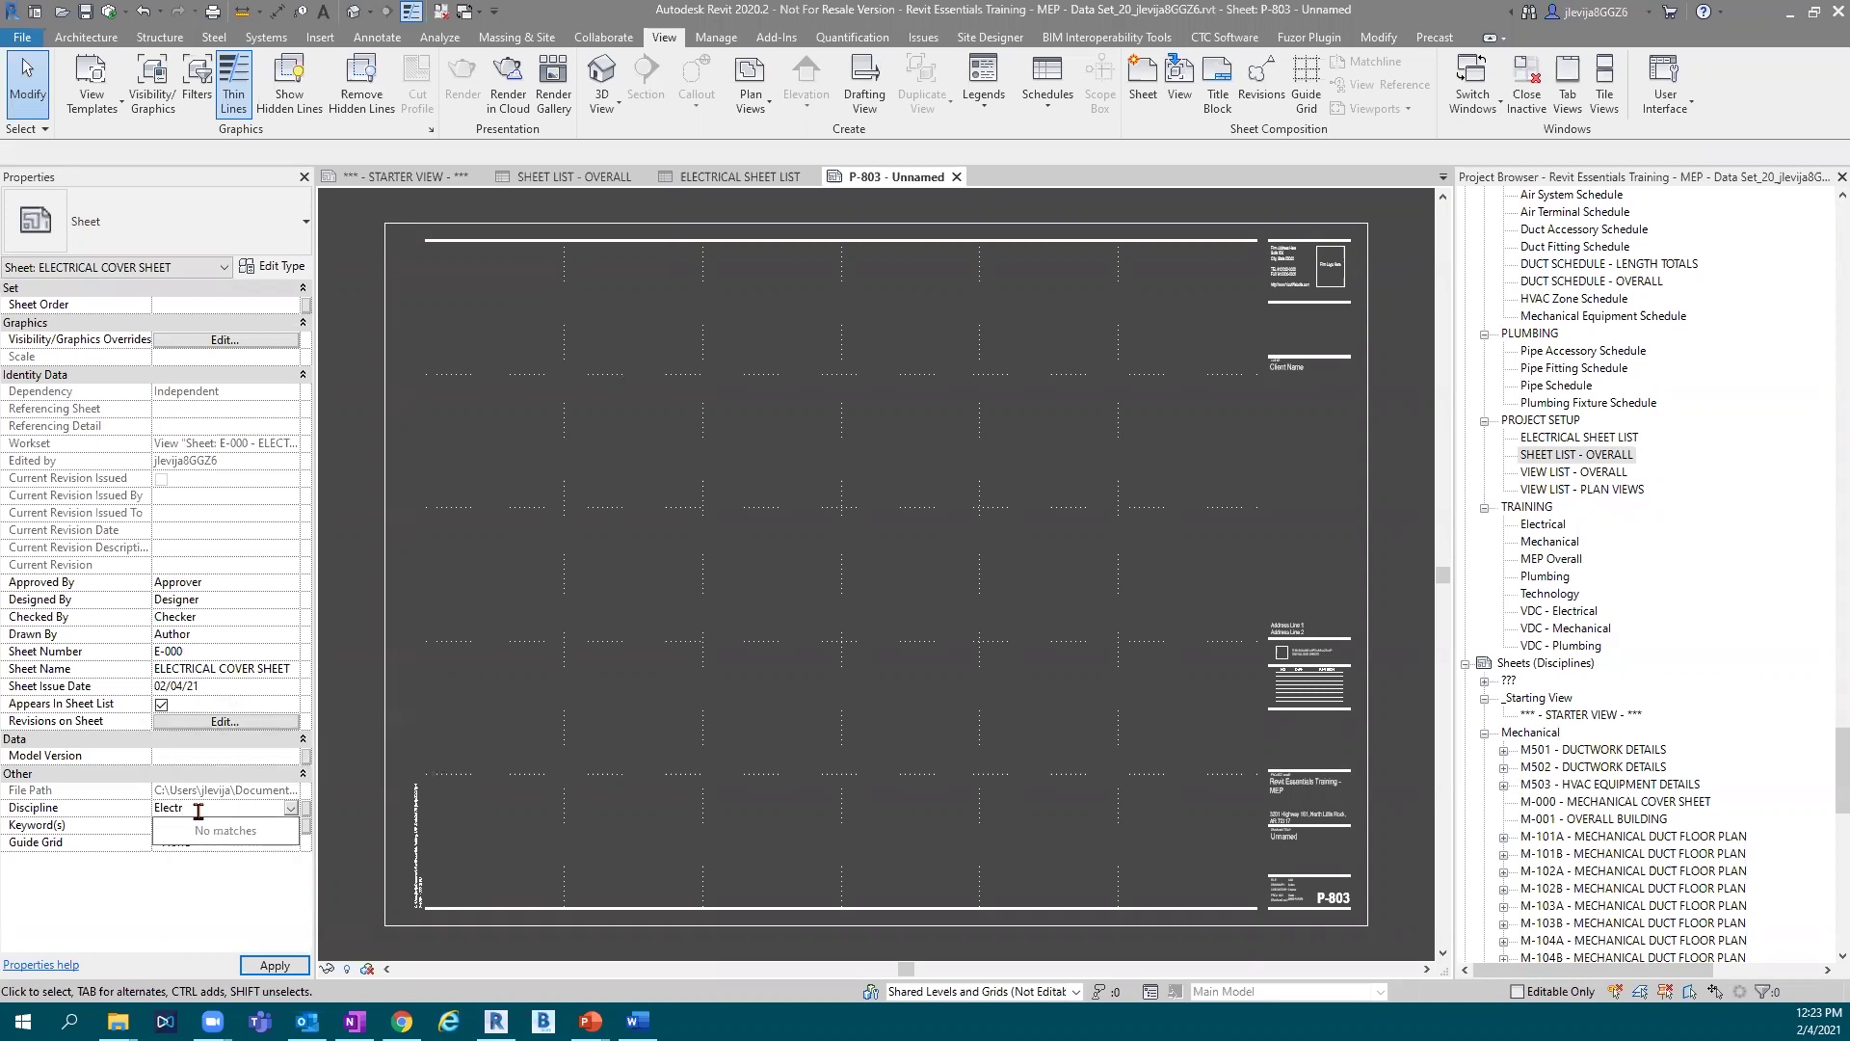
{"action": "type", "text": "ical"}
{"action": "key", "text": "Return"}
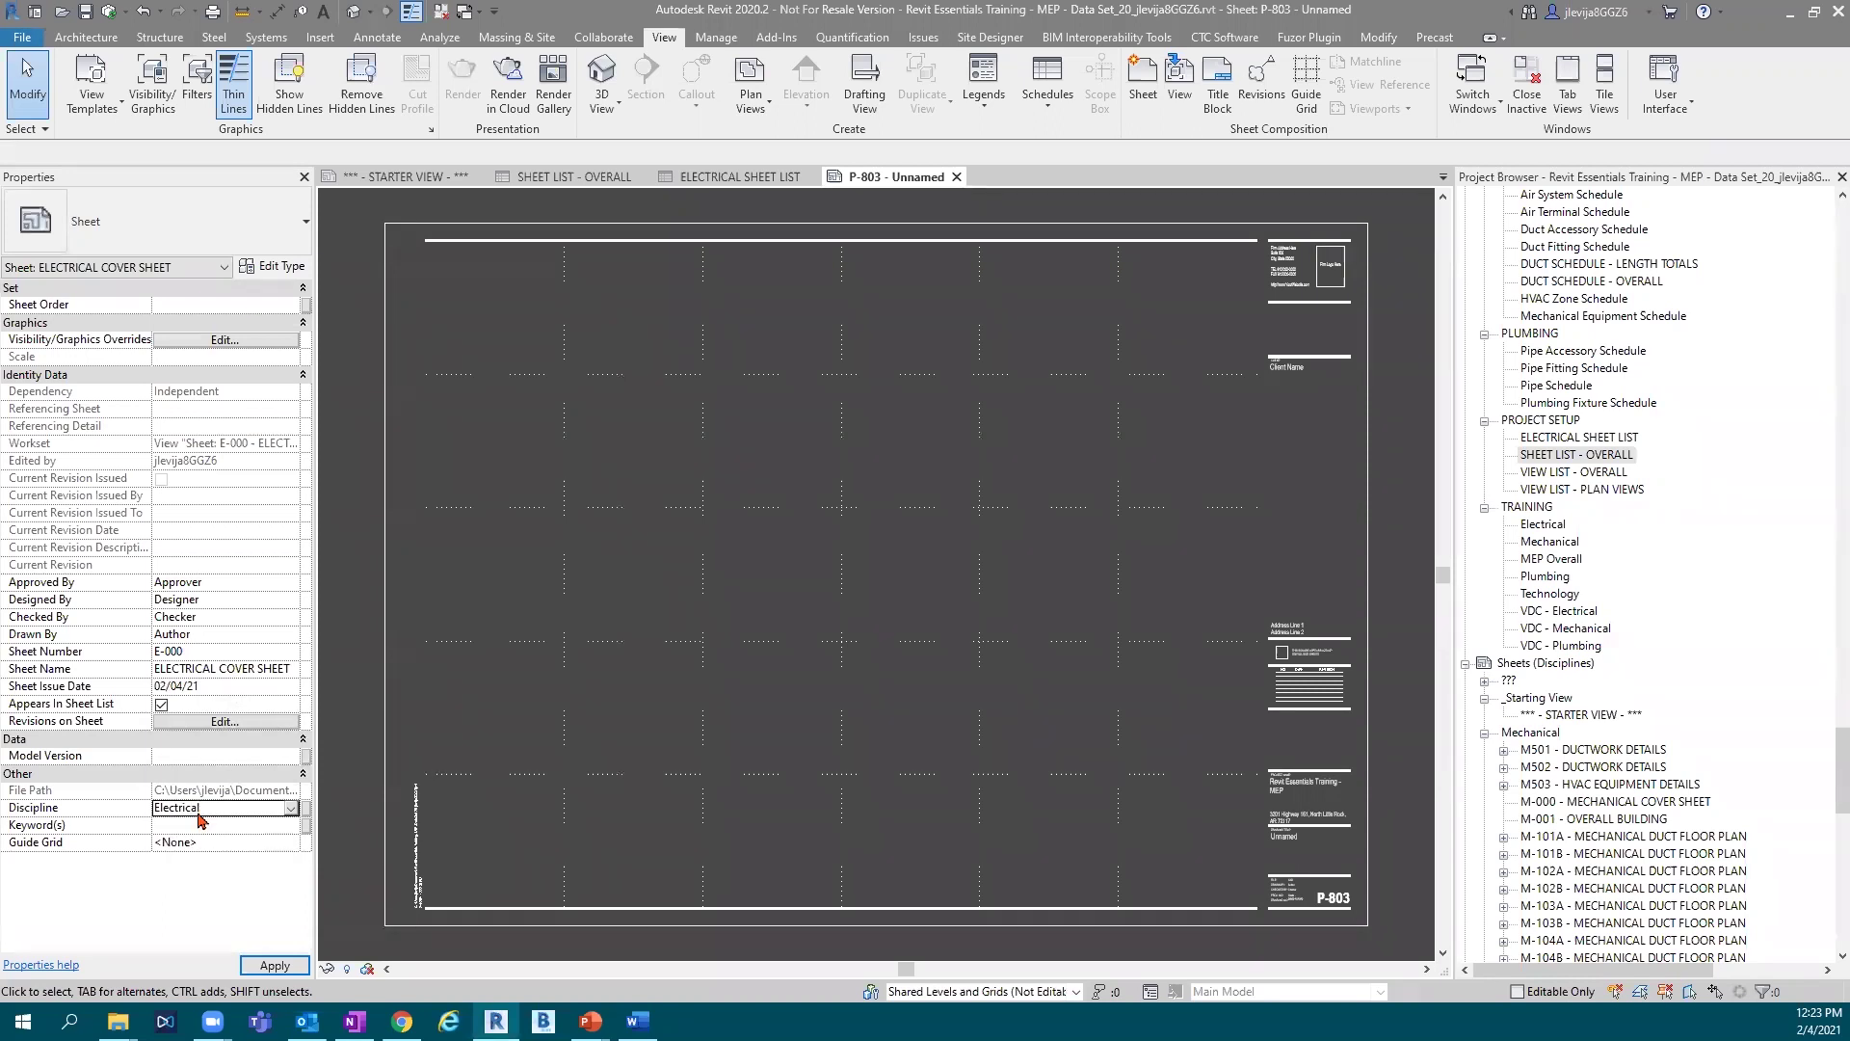
Set the electrical cover sheet's Keyword(s) to Cover Sheet, leaving its Guide Grid at <None>.
{"action": "left_click", "coordinate": [290, 826]}
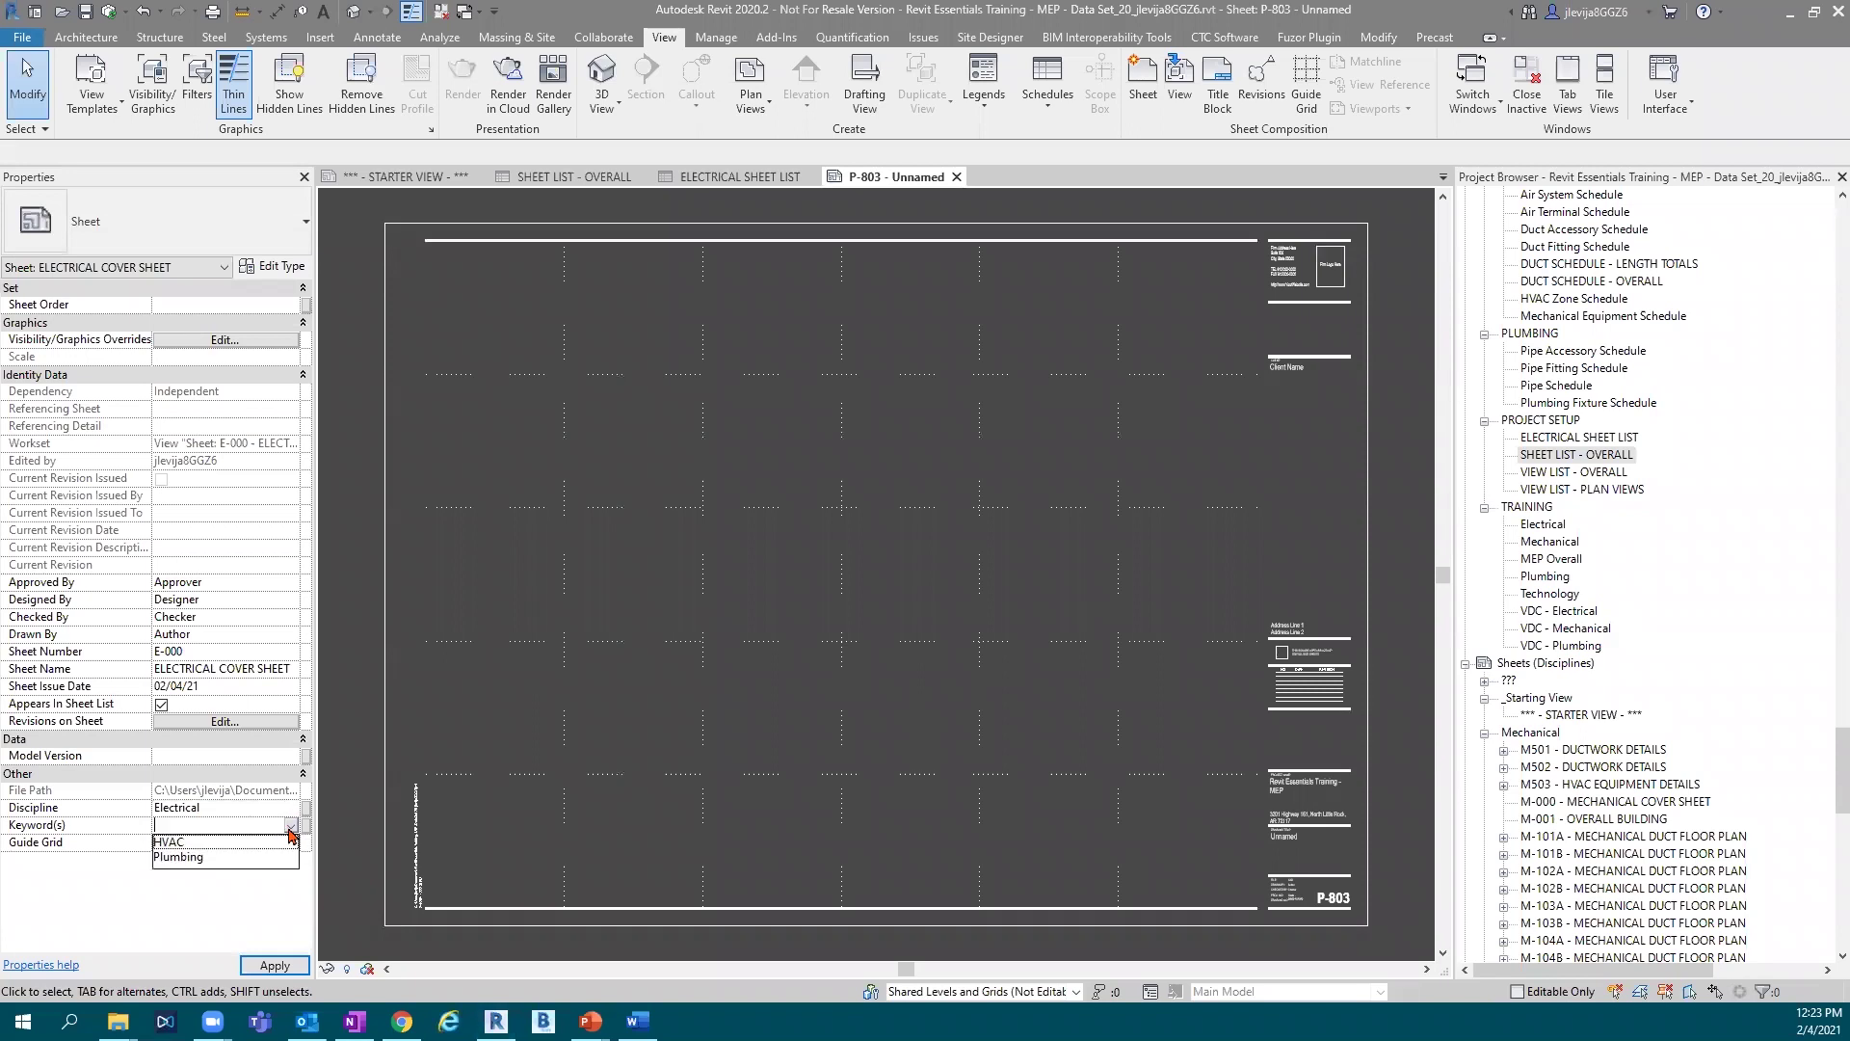
{"action": "left_click", "coordinate": [290, 842]}
{"action": "left_click", "coordinate": [290, 844]}
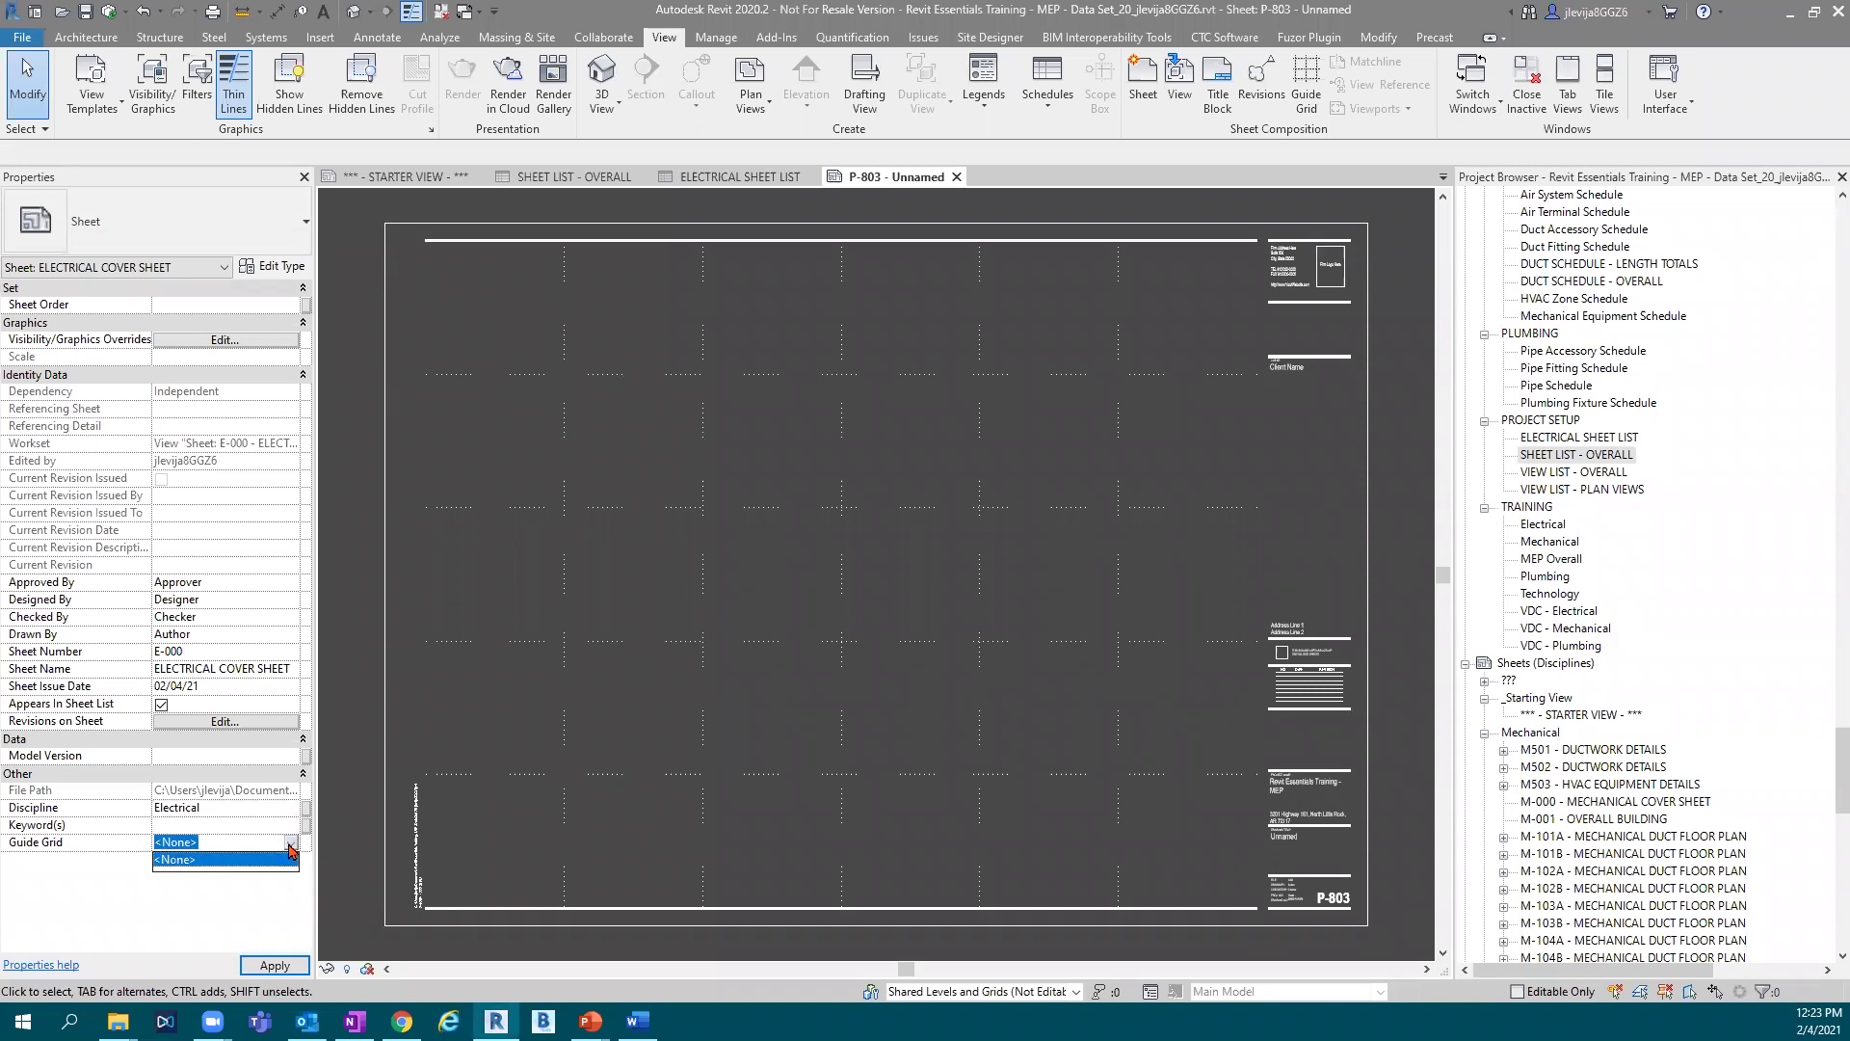
{"action": "left_click", "coordinate": [291, 848]}
{"action": "left_click", "coordinate": [262, 826]}
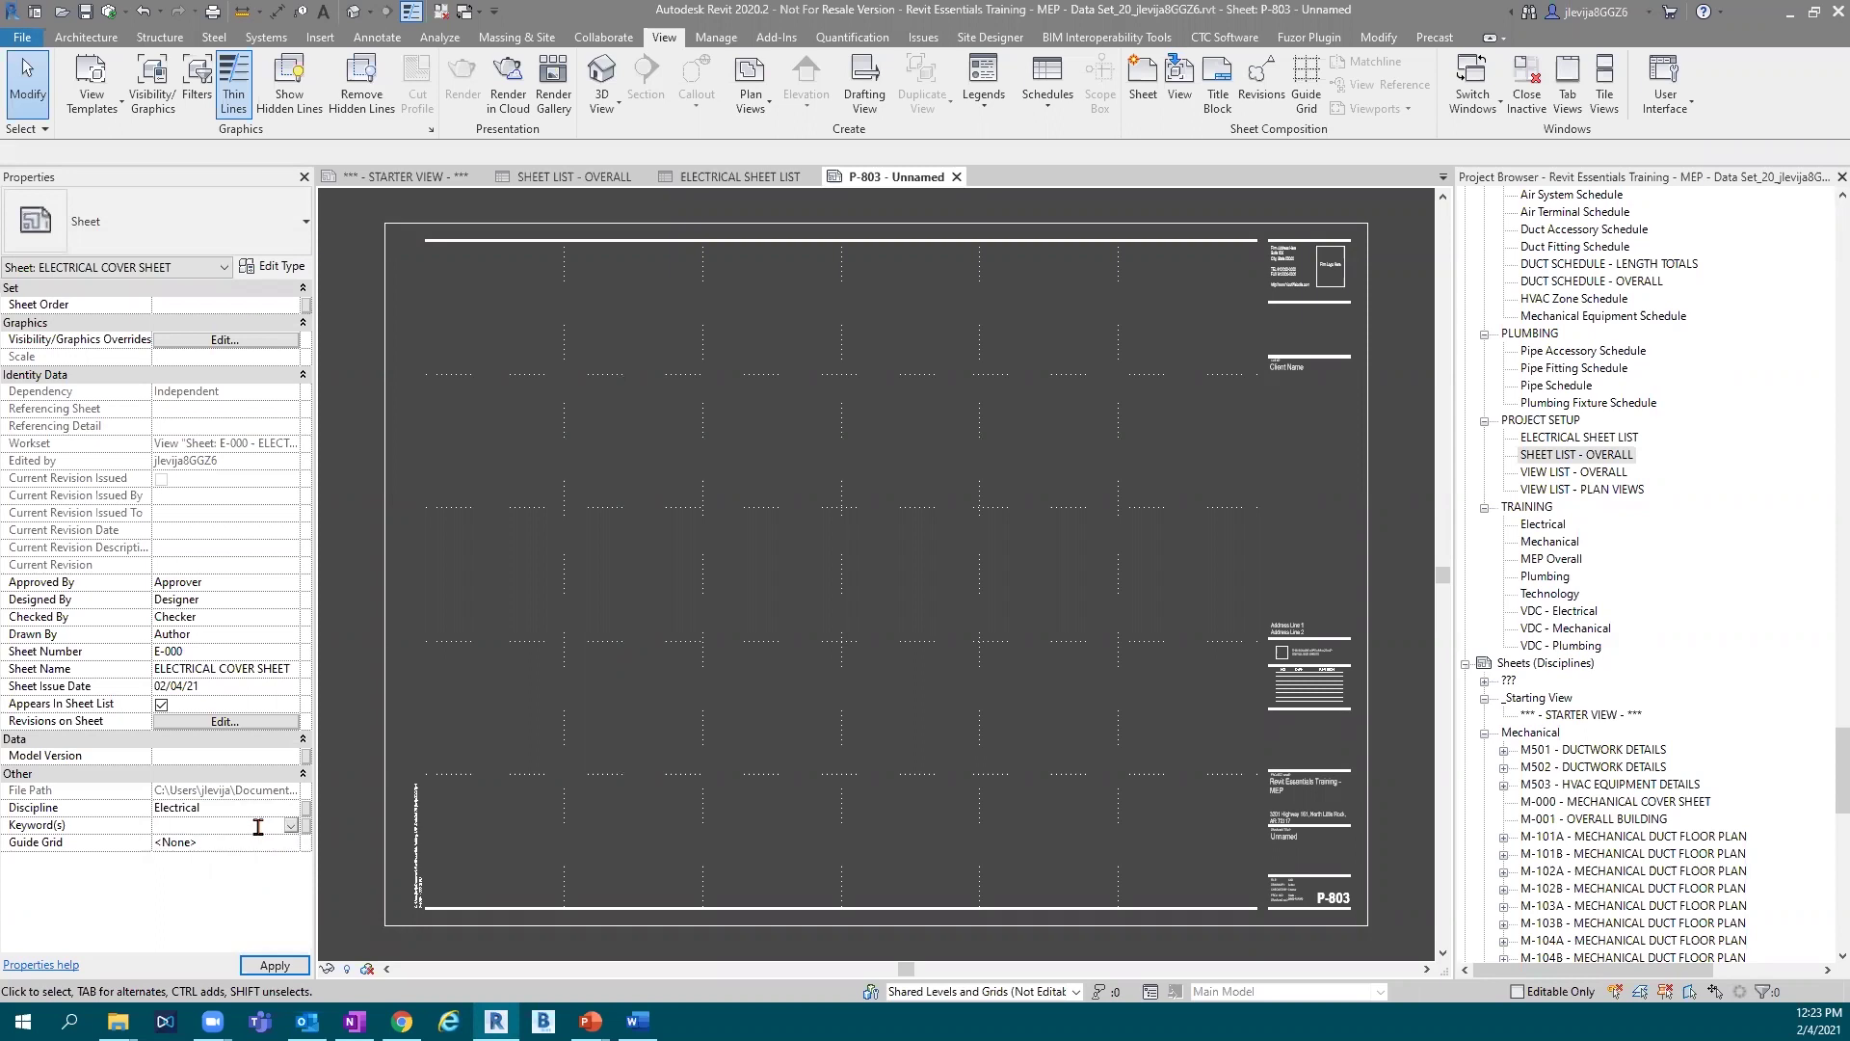
{"action": "type", "text": "Cover Sheet"}
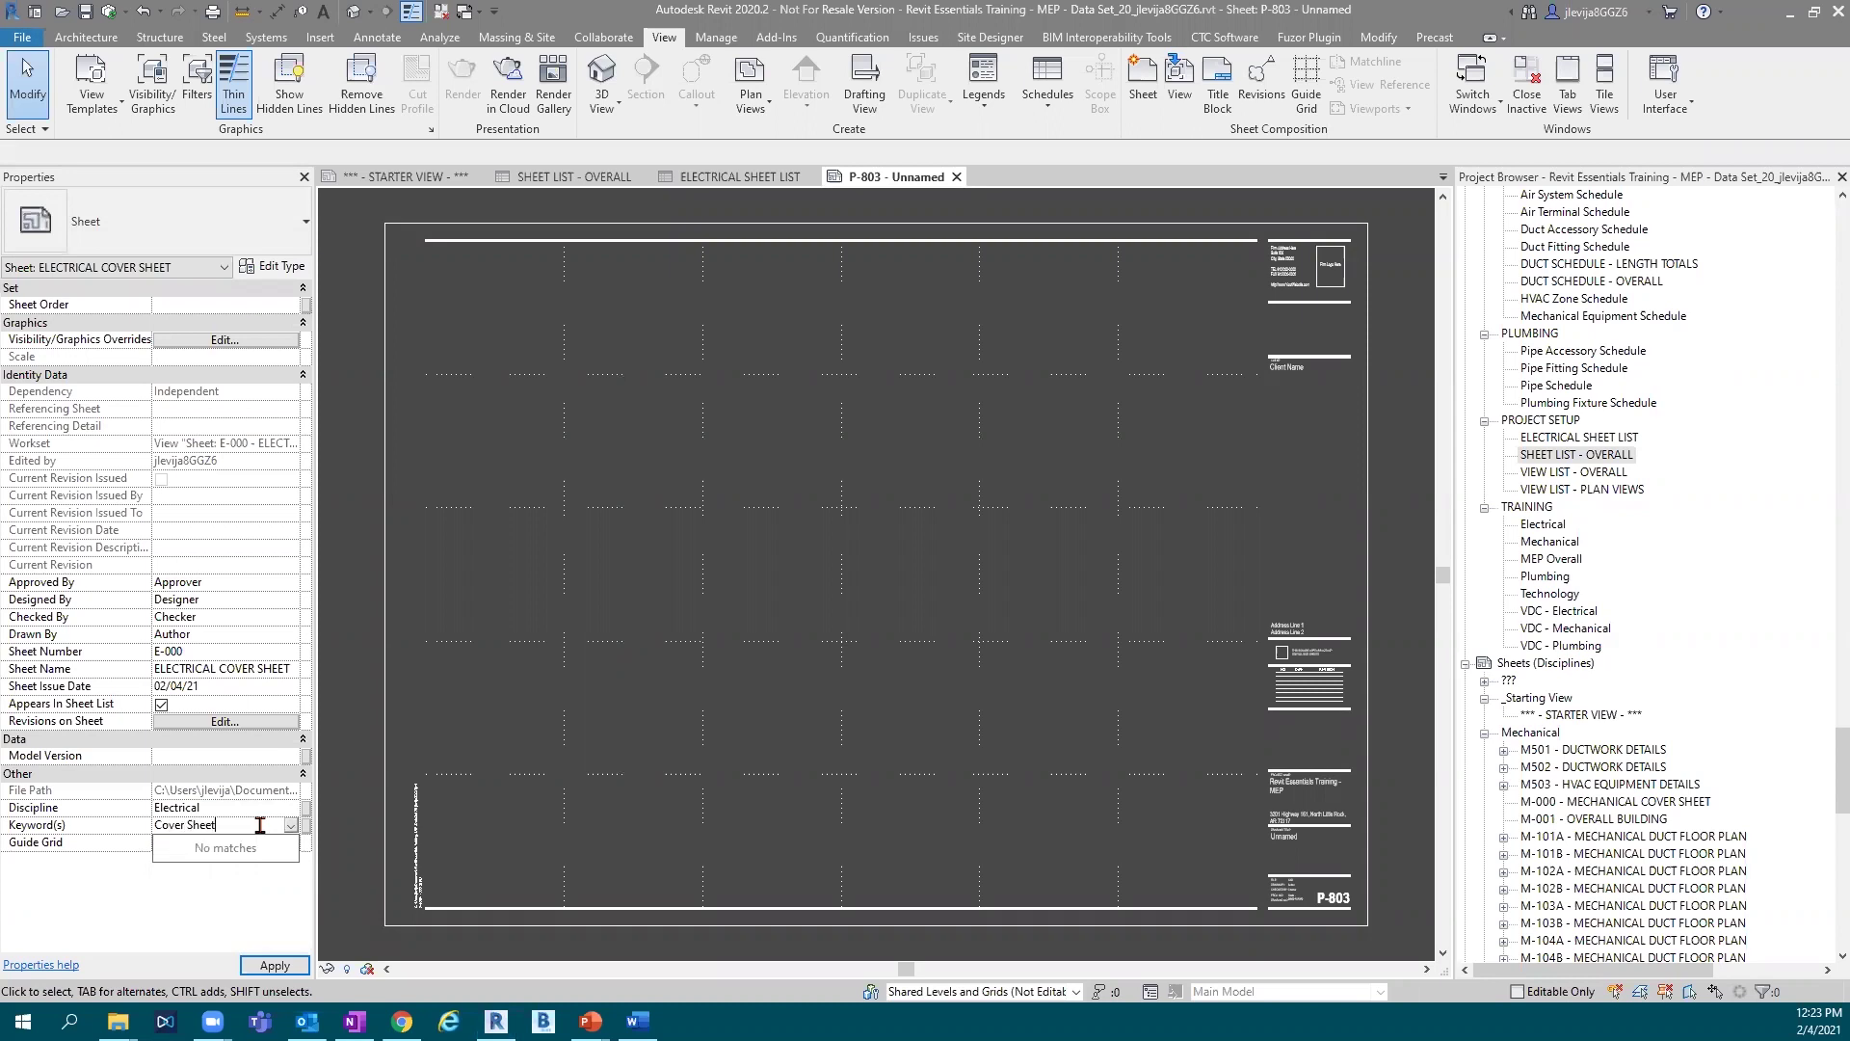
{"action": "key", "text": "Return"}
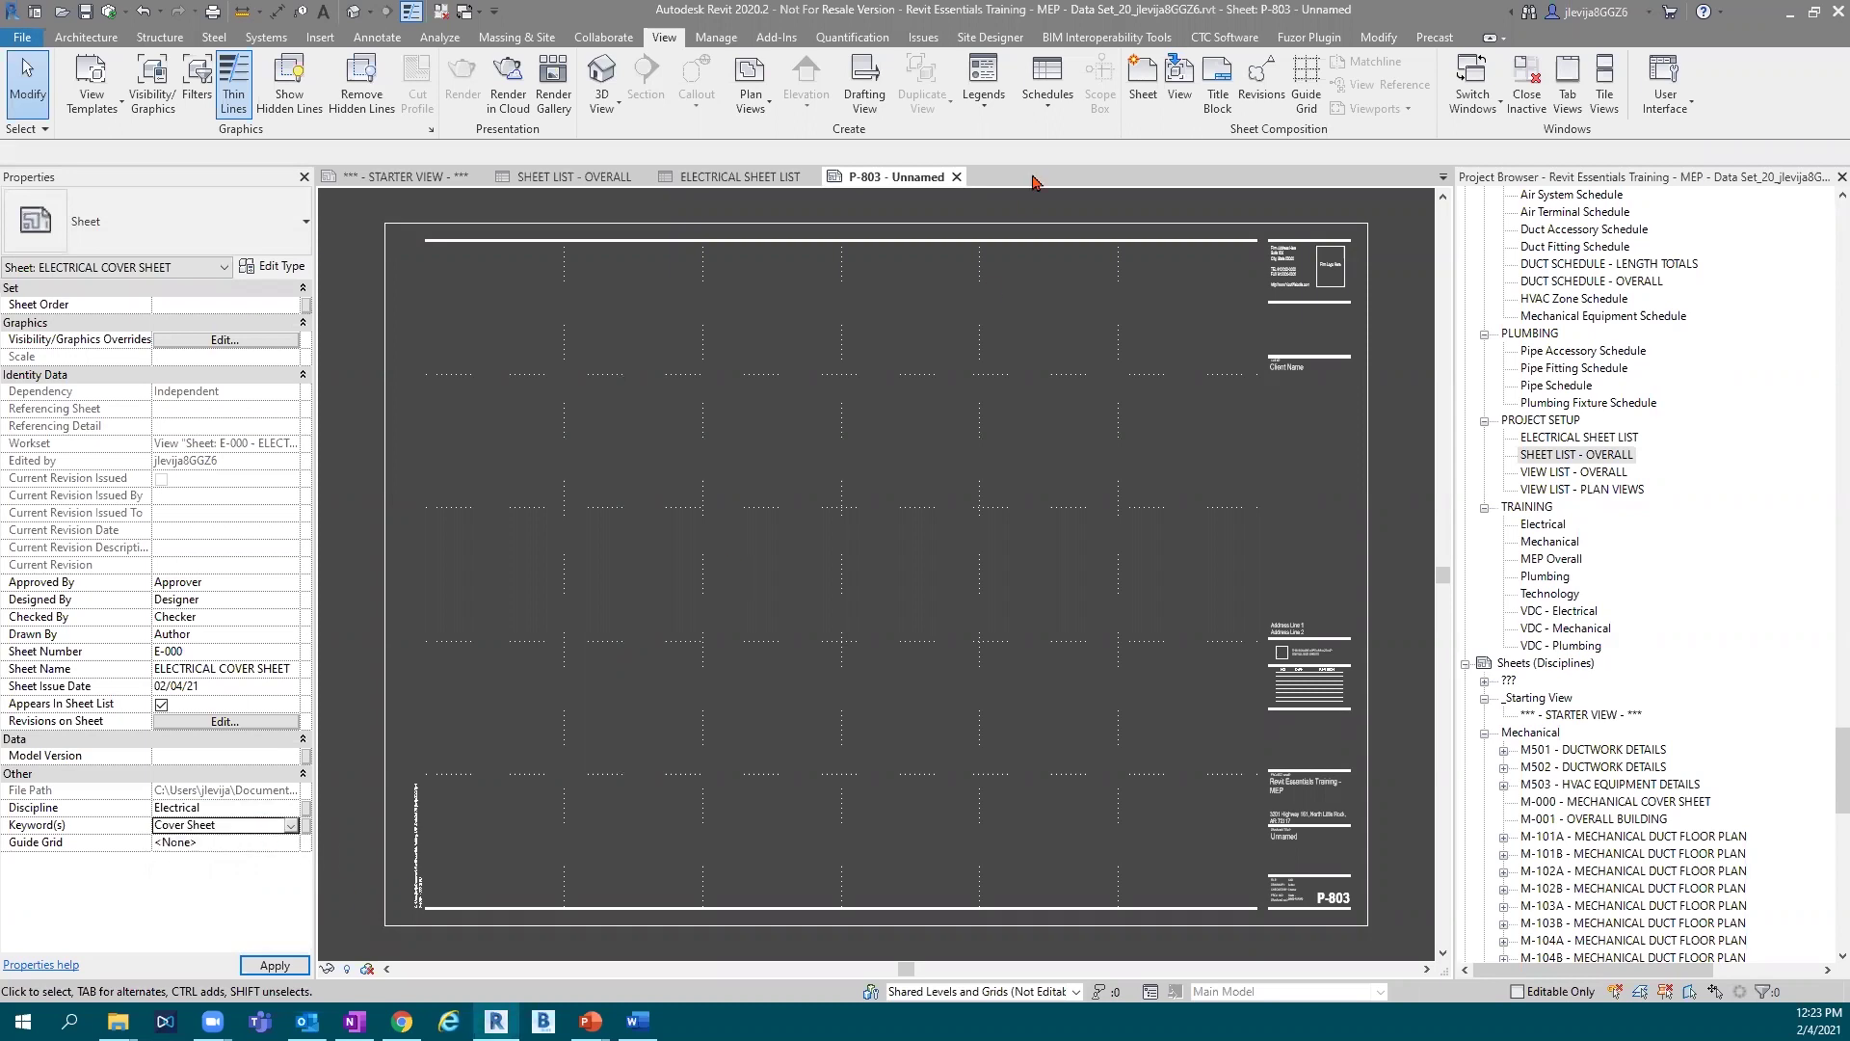
From the electrical sheet list, close all other open views and create a new sheet with the 30x42_Firm_Titleblock : Electrical titleblock.
{"action": "left_click", "coordinate": [742, 177]}
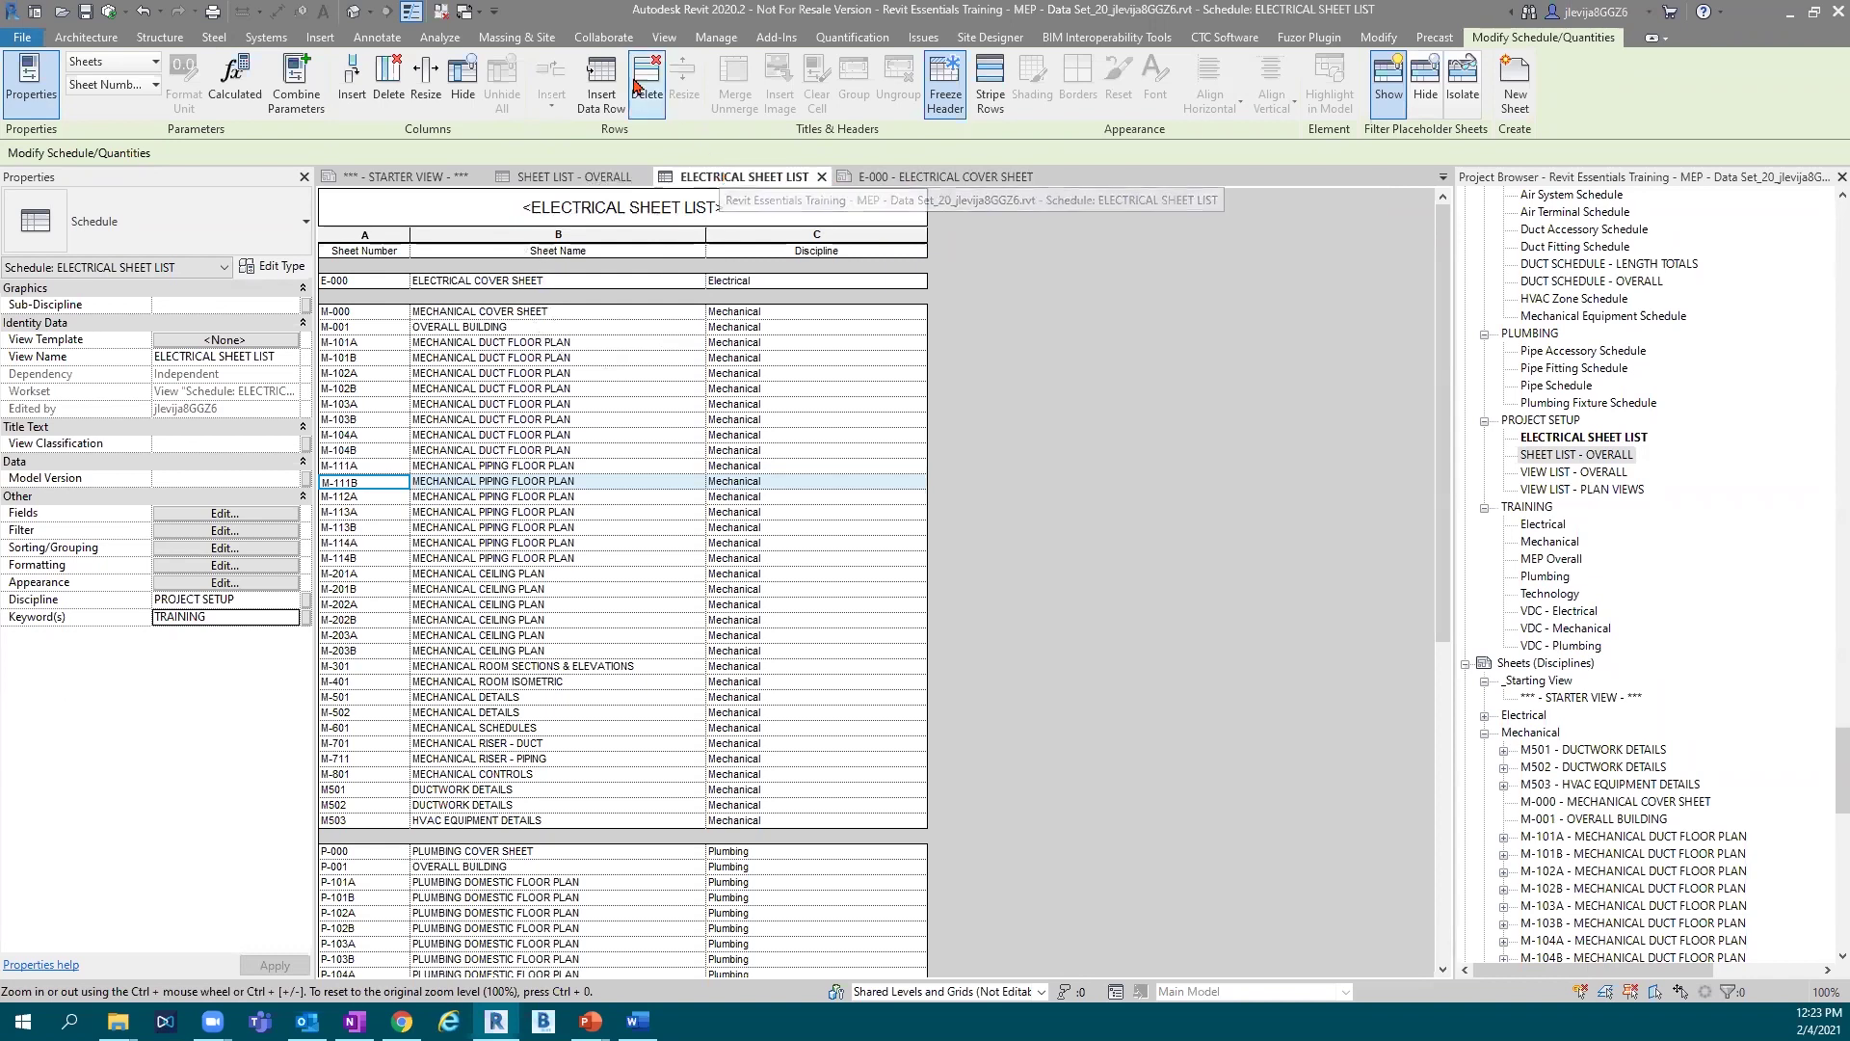
{"action": "left_click", "coordinate": [438, 14]}
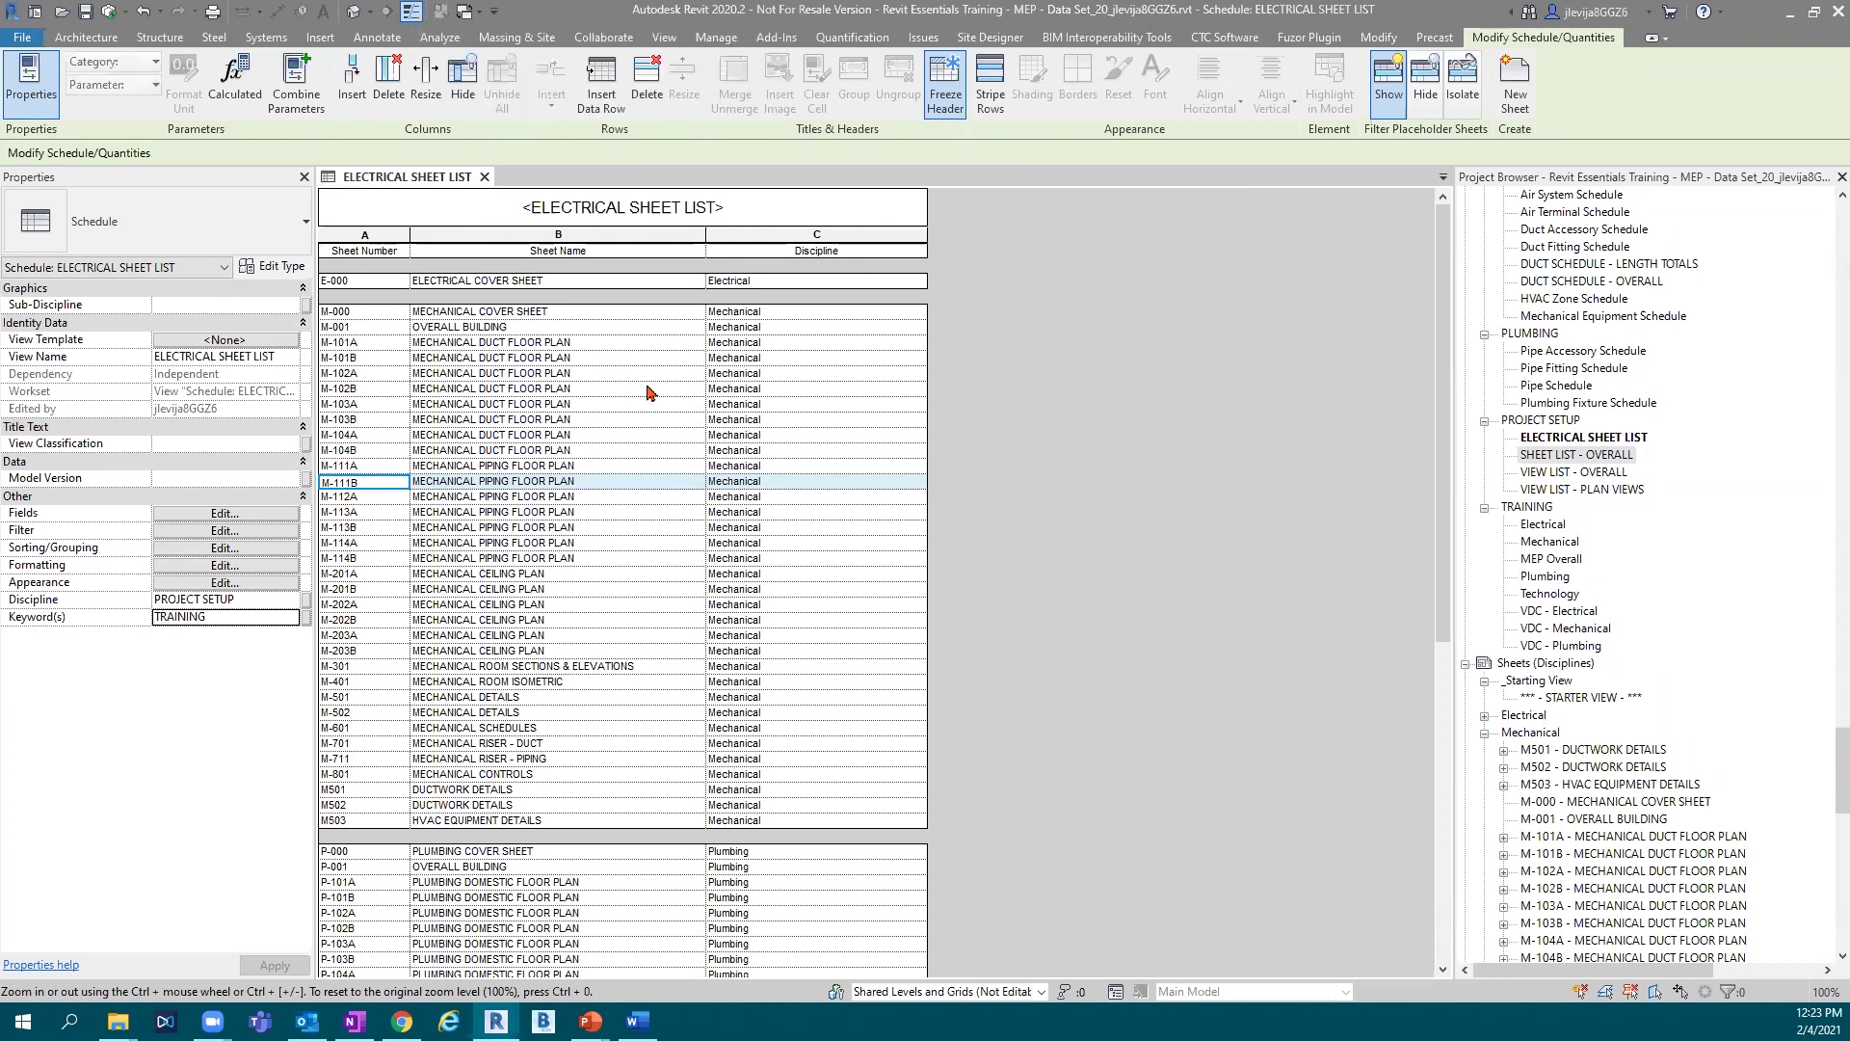
{"action": "left_click", "coordinate": [1515, 104]}
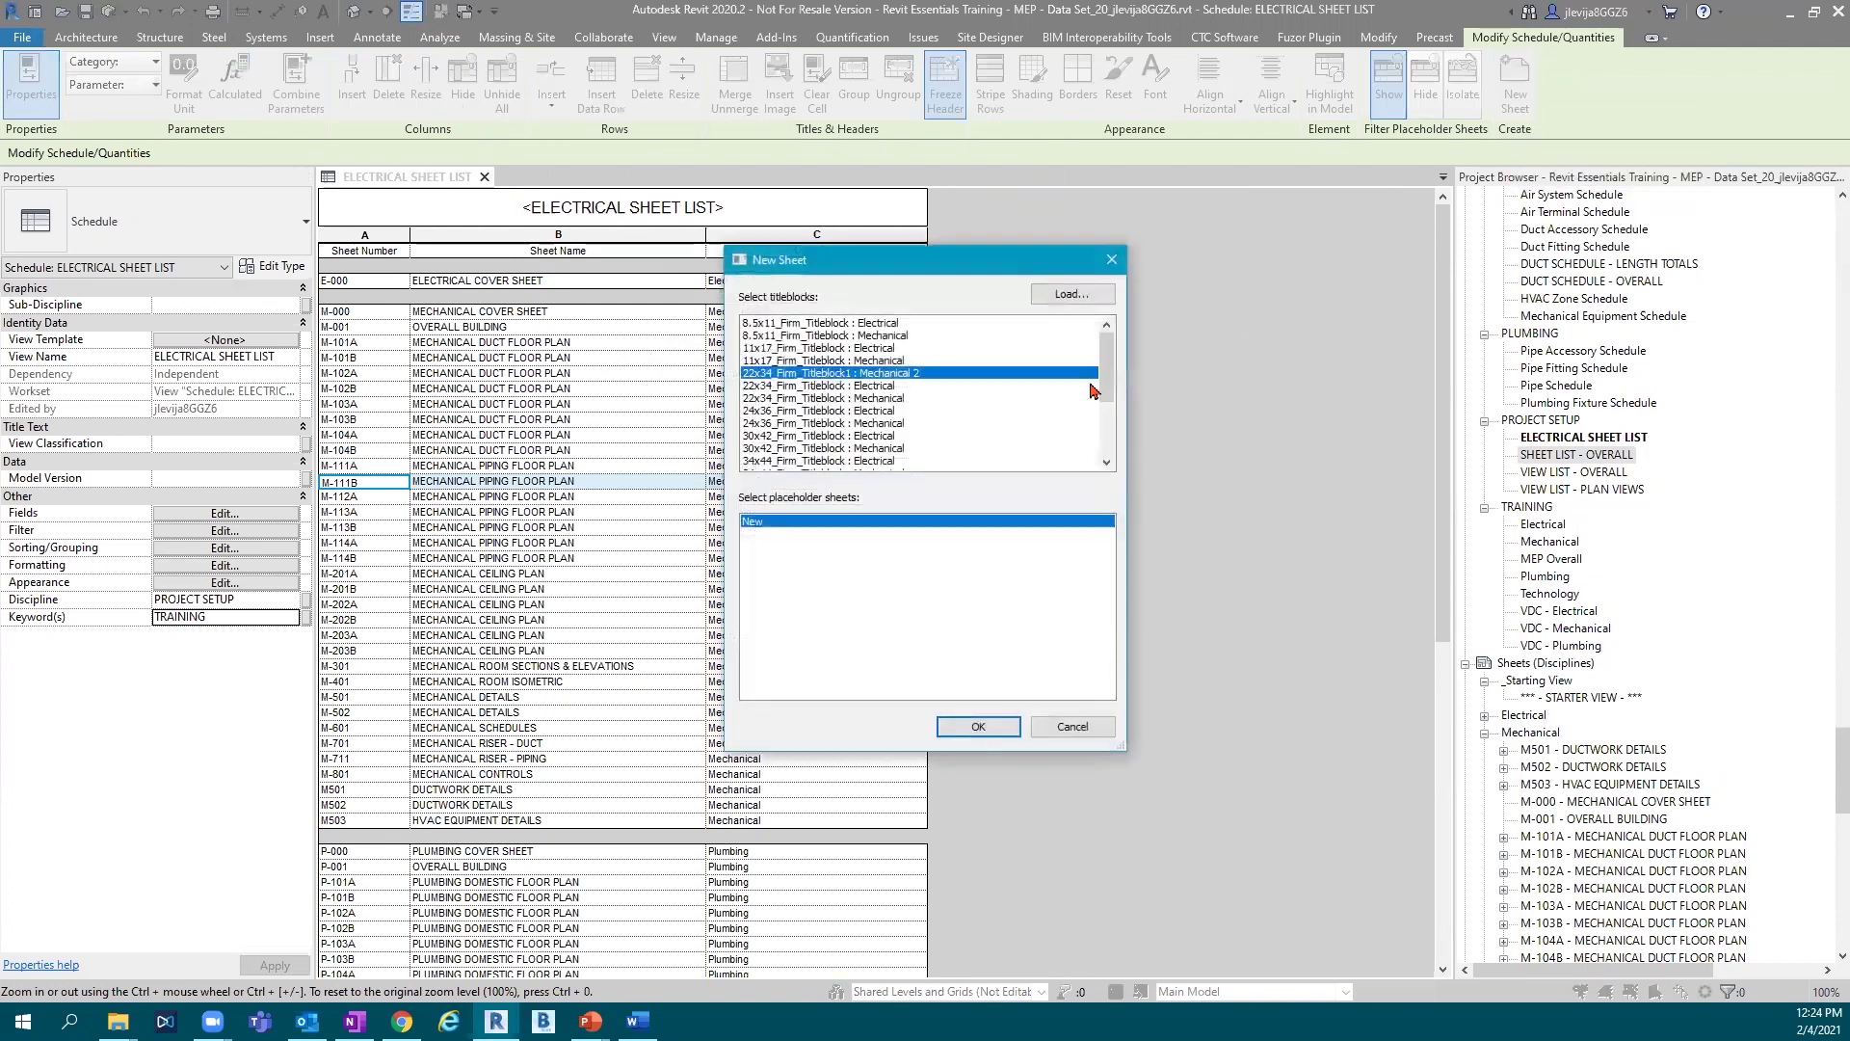
{"action": "scroll", "coordinate": [867, 421], "scroll_direction": "down", "scroll_amount": 3}
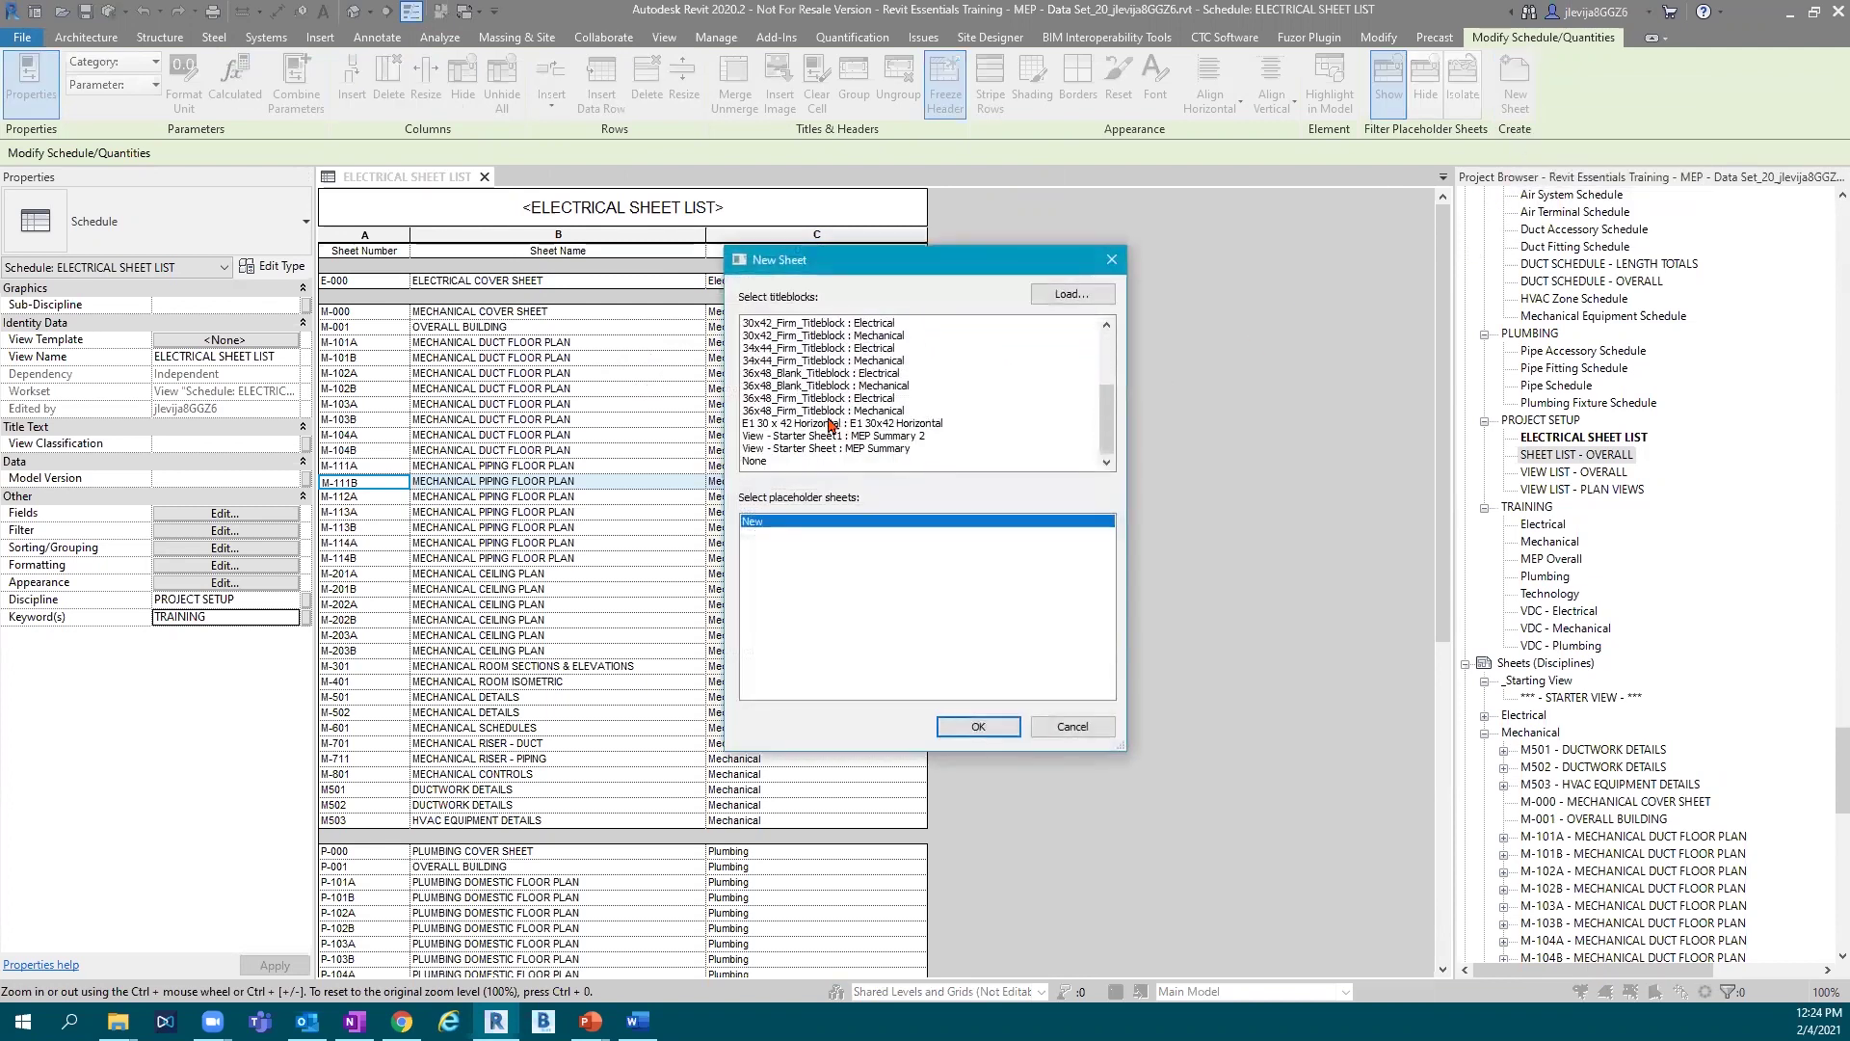
{"action": "left_click", "coordinate": [793, 324]}
{"action": "left_click", "coordinate": [978, 726]}
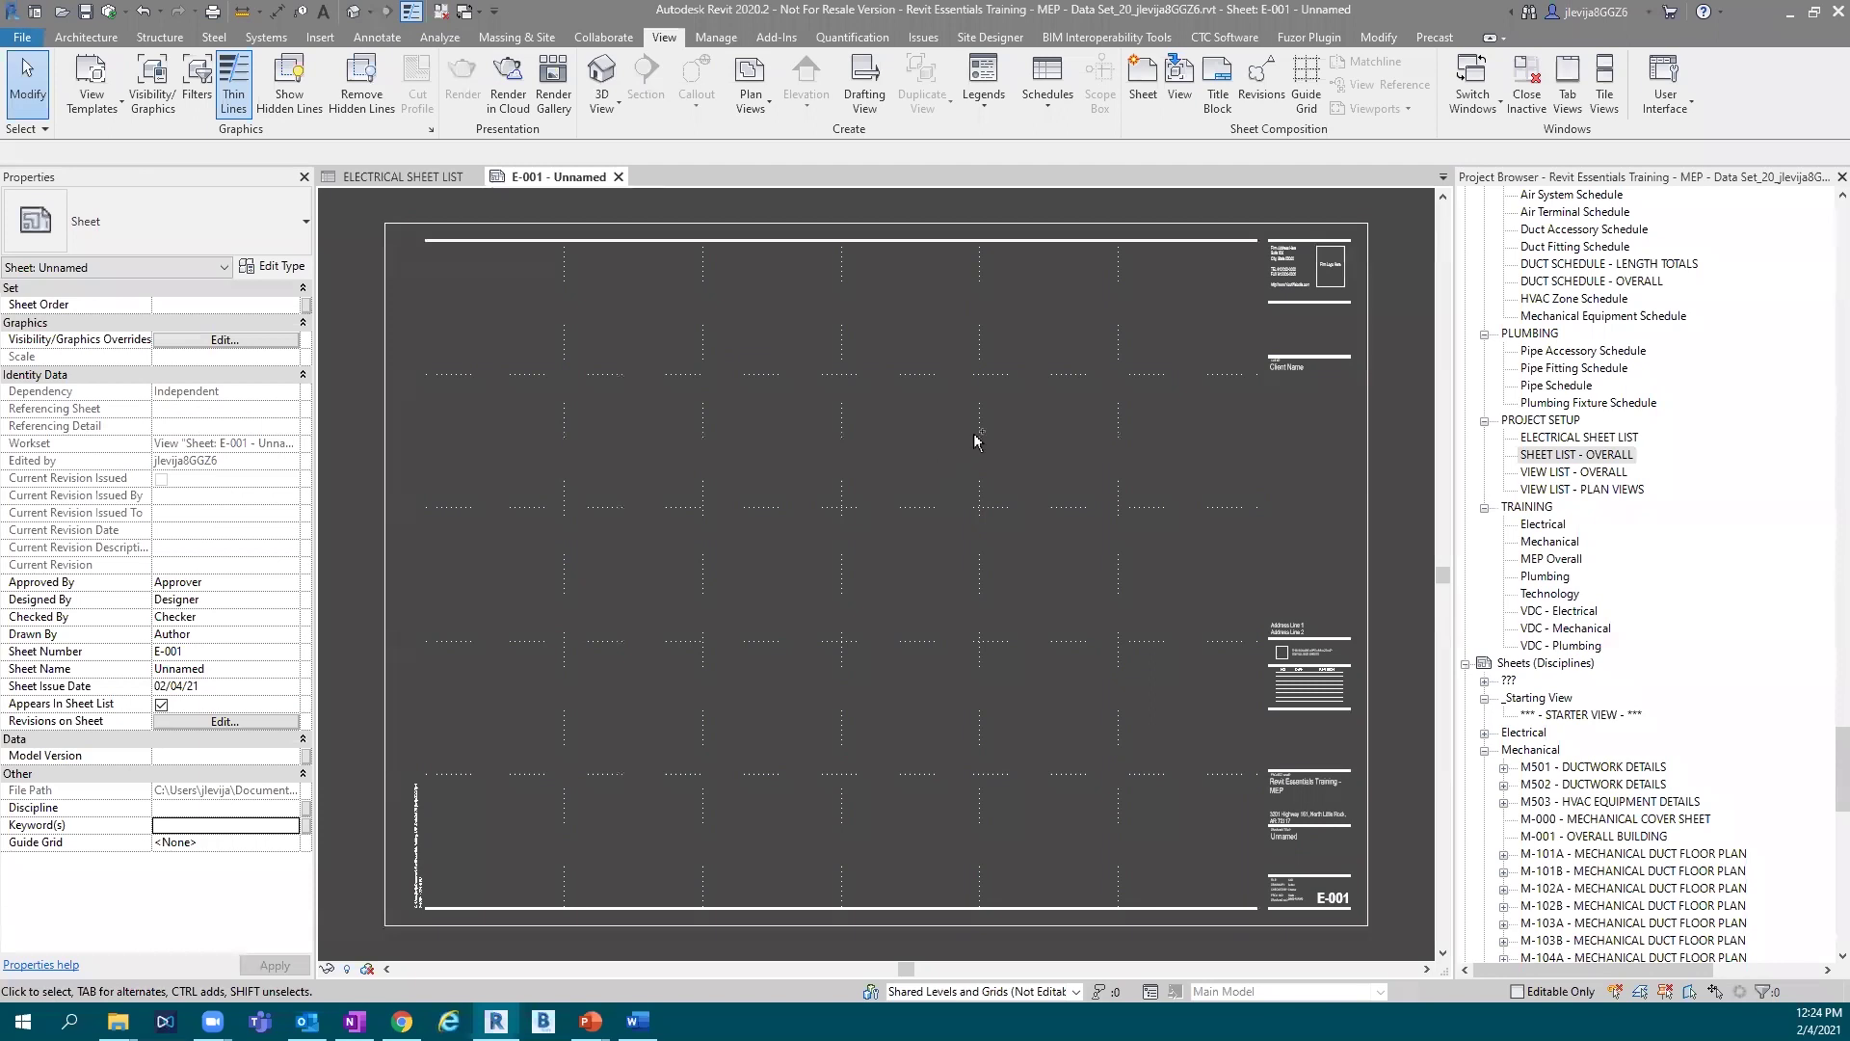
Renumber the unnamed new sheet as E-101 in the electrical sheet list.
{"action": "key", "text": "ctrl+Tab"}
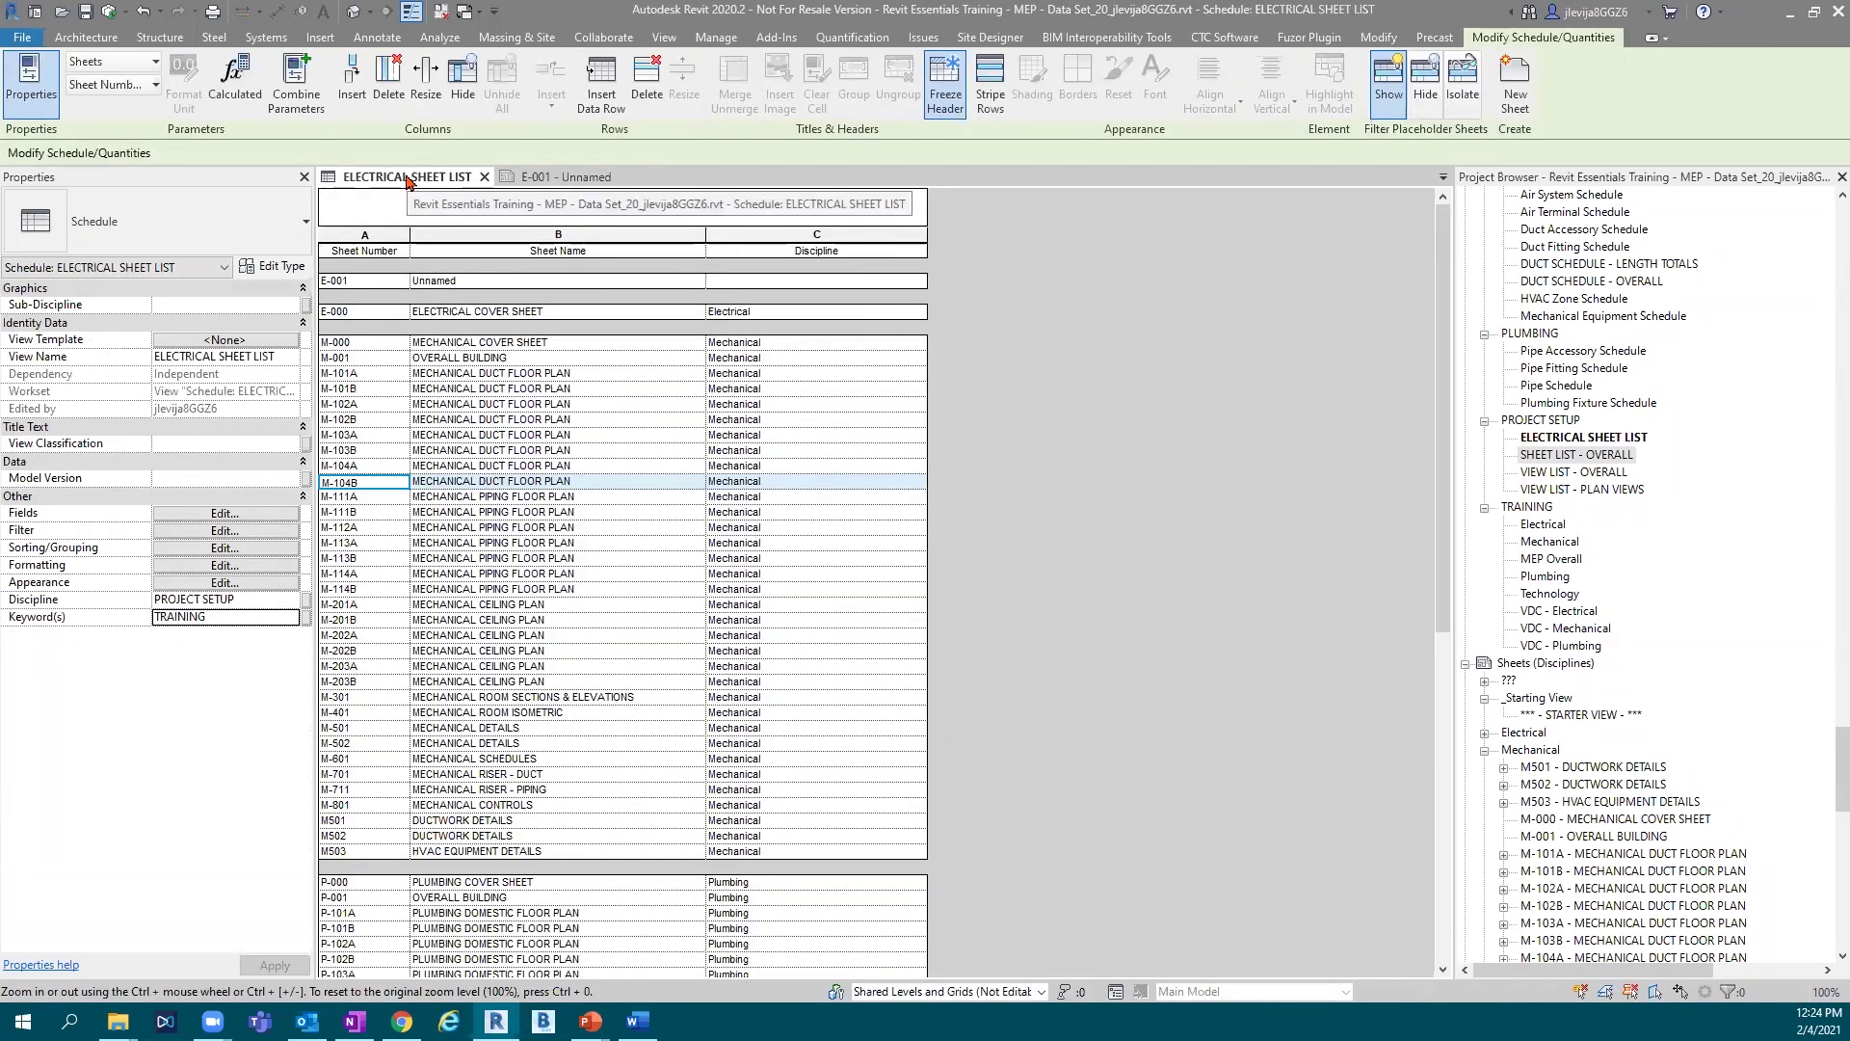
{"action": "key", "text": "ctrl+Tab"}
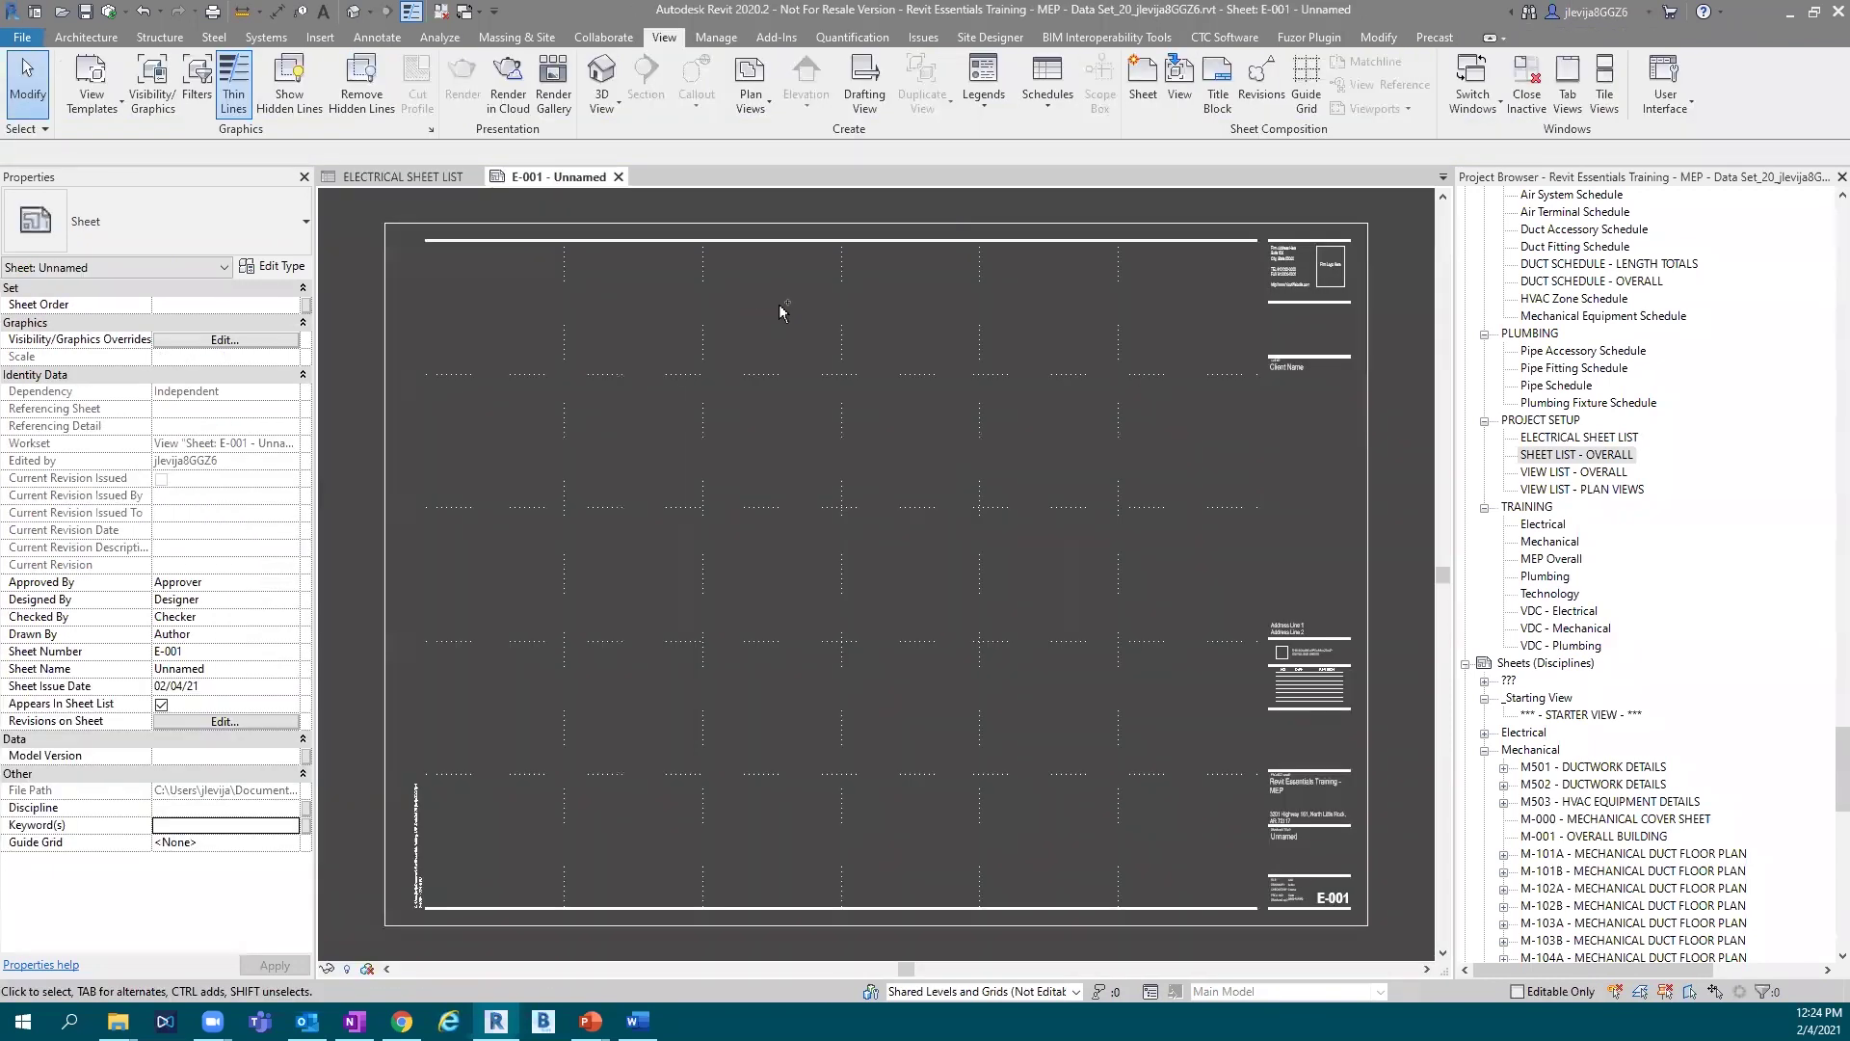
{"action": "key", "text": "ctrl+Tab"}
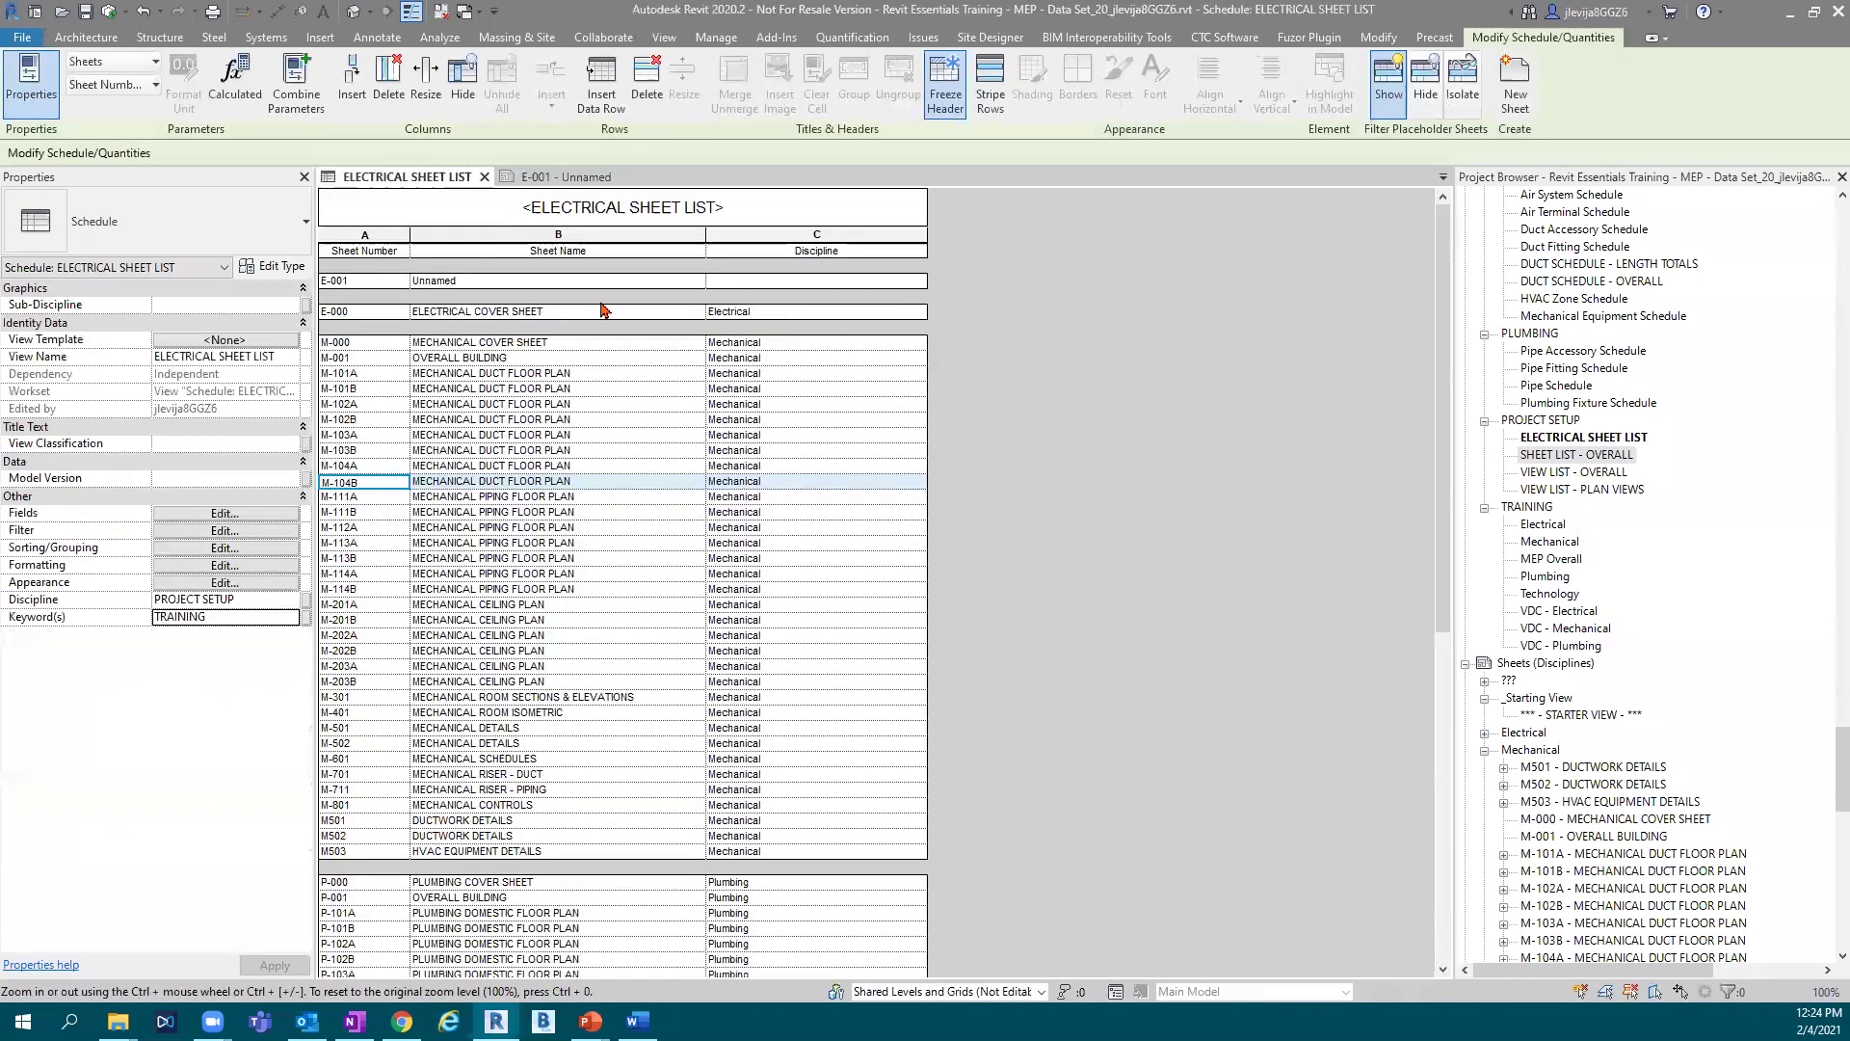
{"action": "left_click", "coordinate": [381, 280]}
{"action": "left_click", "coordinate": [382, 281]}
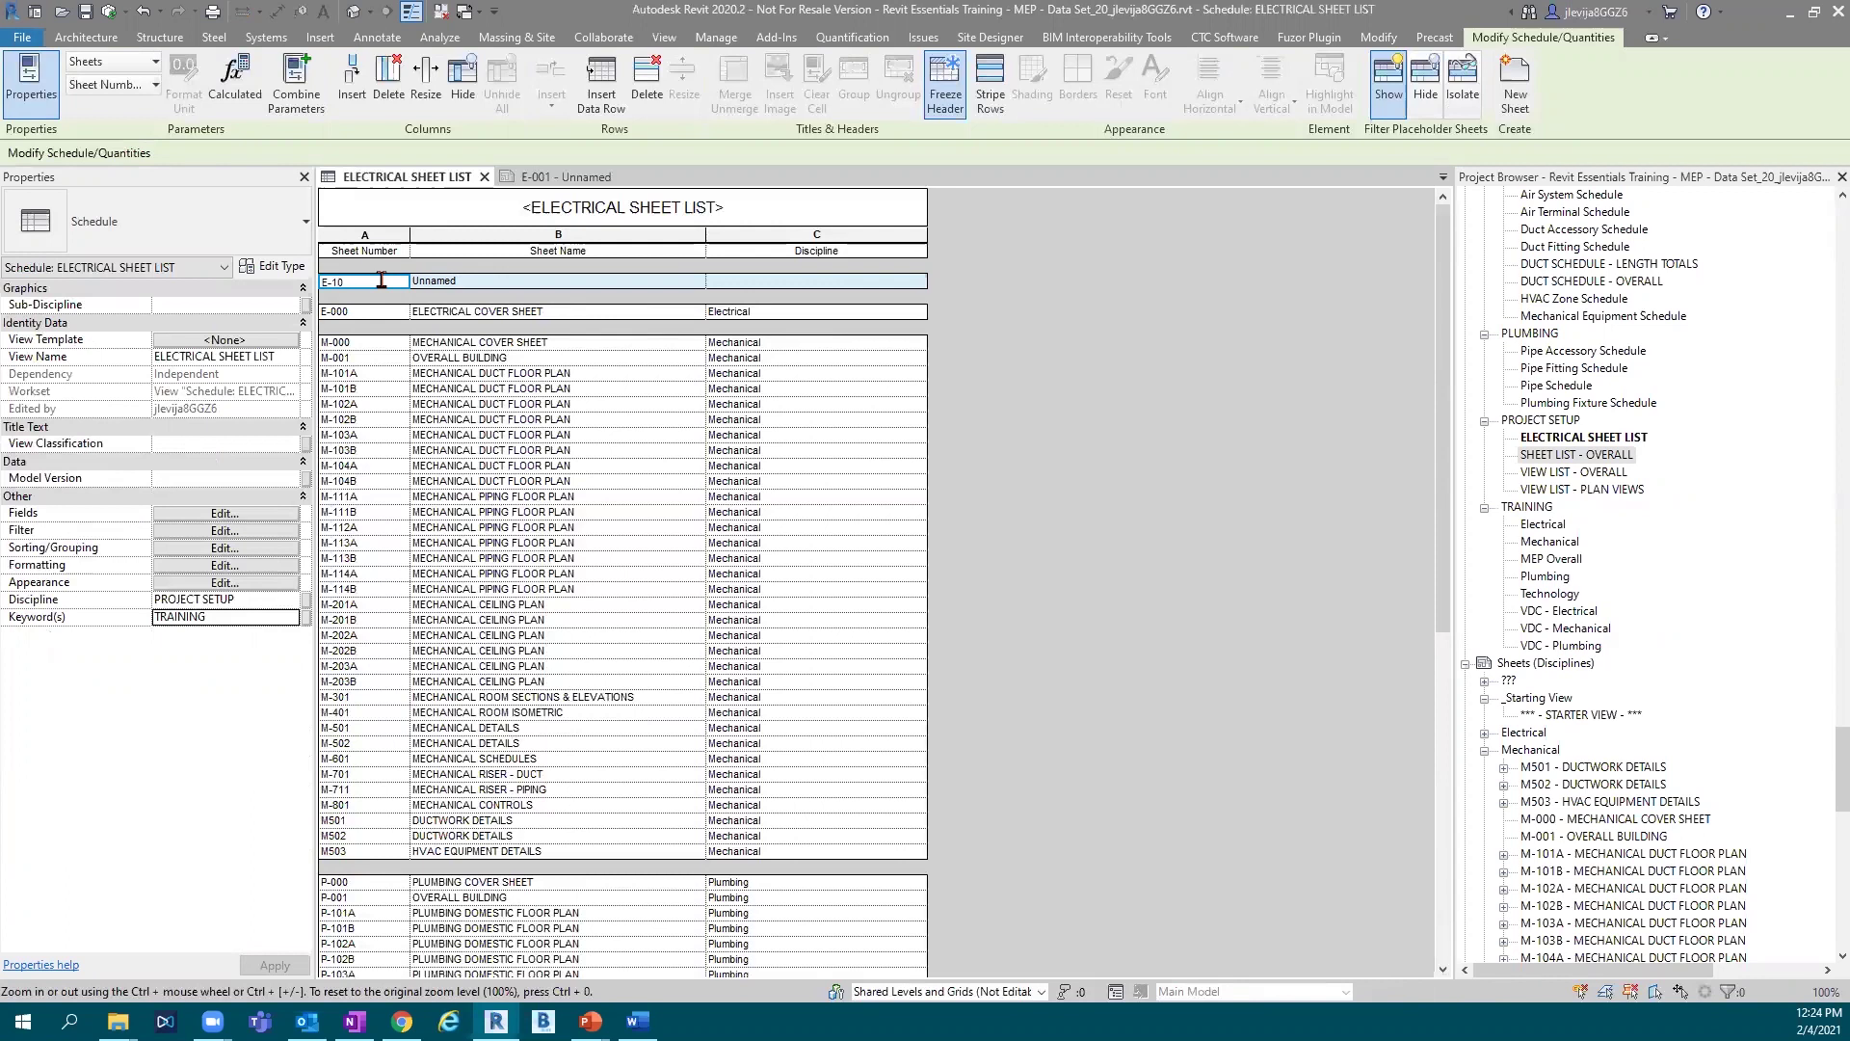
{"action": "left_click", "coordinate": [463, 282]}
{"action": "left_click_drag", "start_coordinate": [463, 282], "coordinate": [399, 289]}
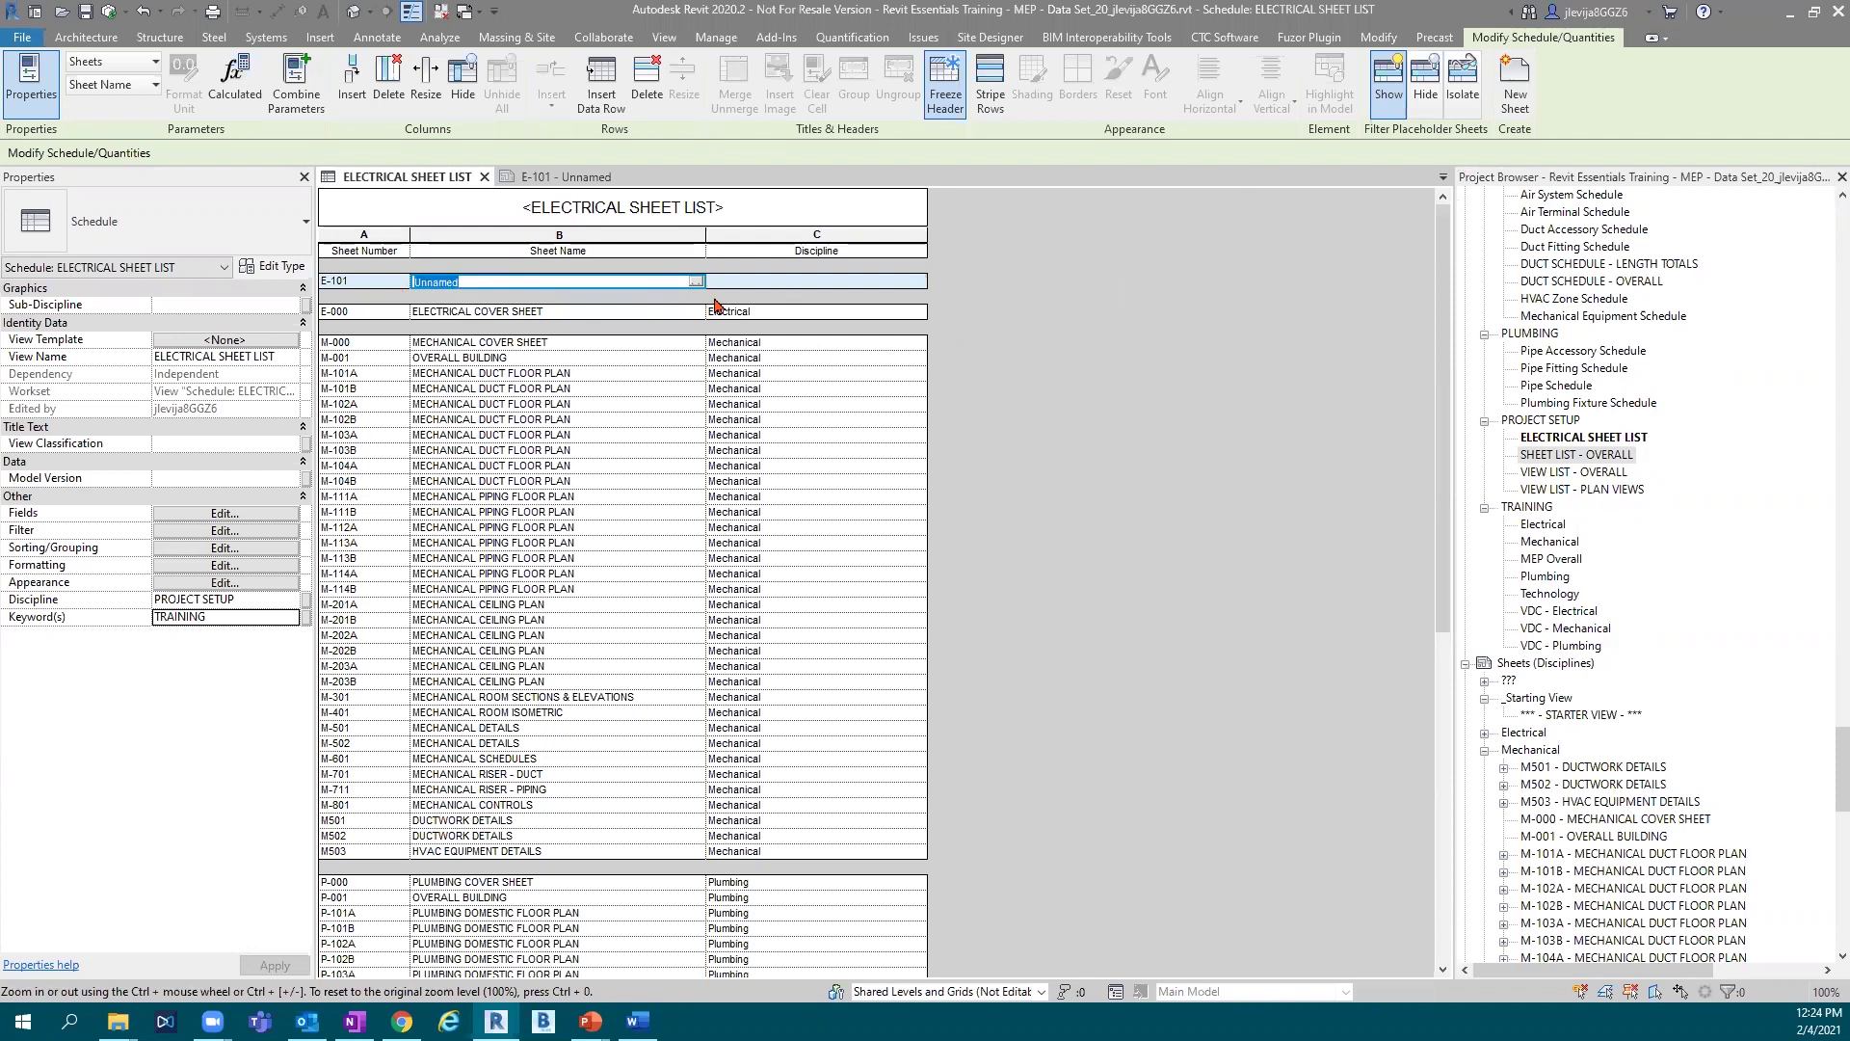
Create two more sheets from the electrical sheet list with the 30x42_Firm_Titleblock : Electrical titleblock.
{"action": "left_click", "coordinate": [1515, 79]}
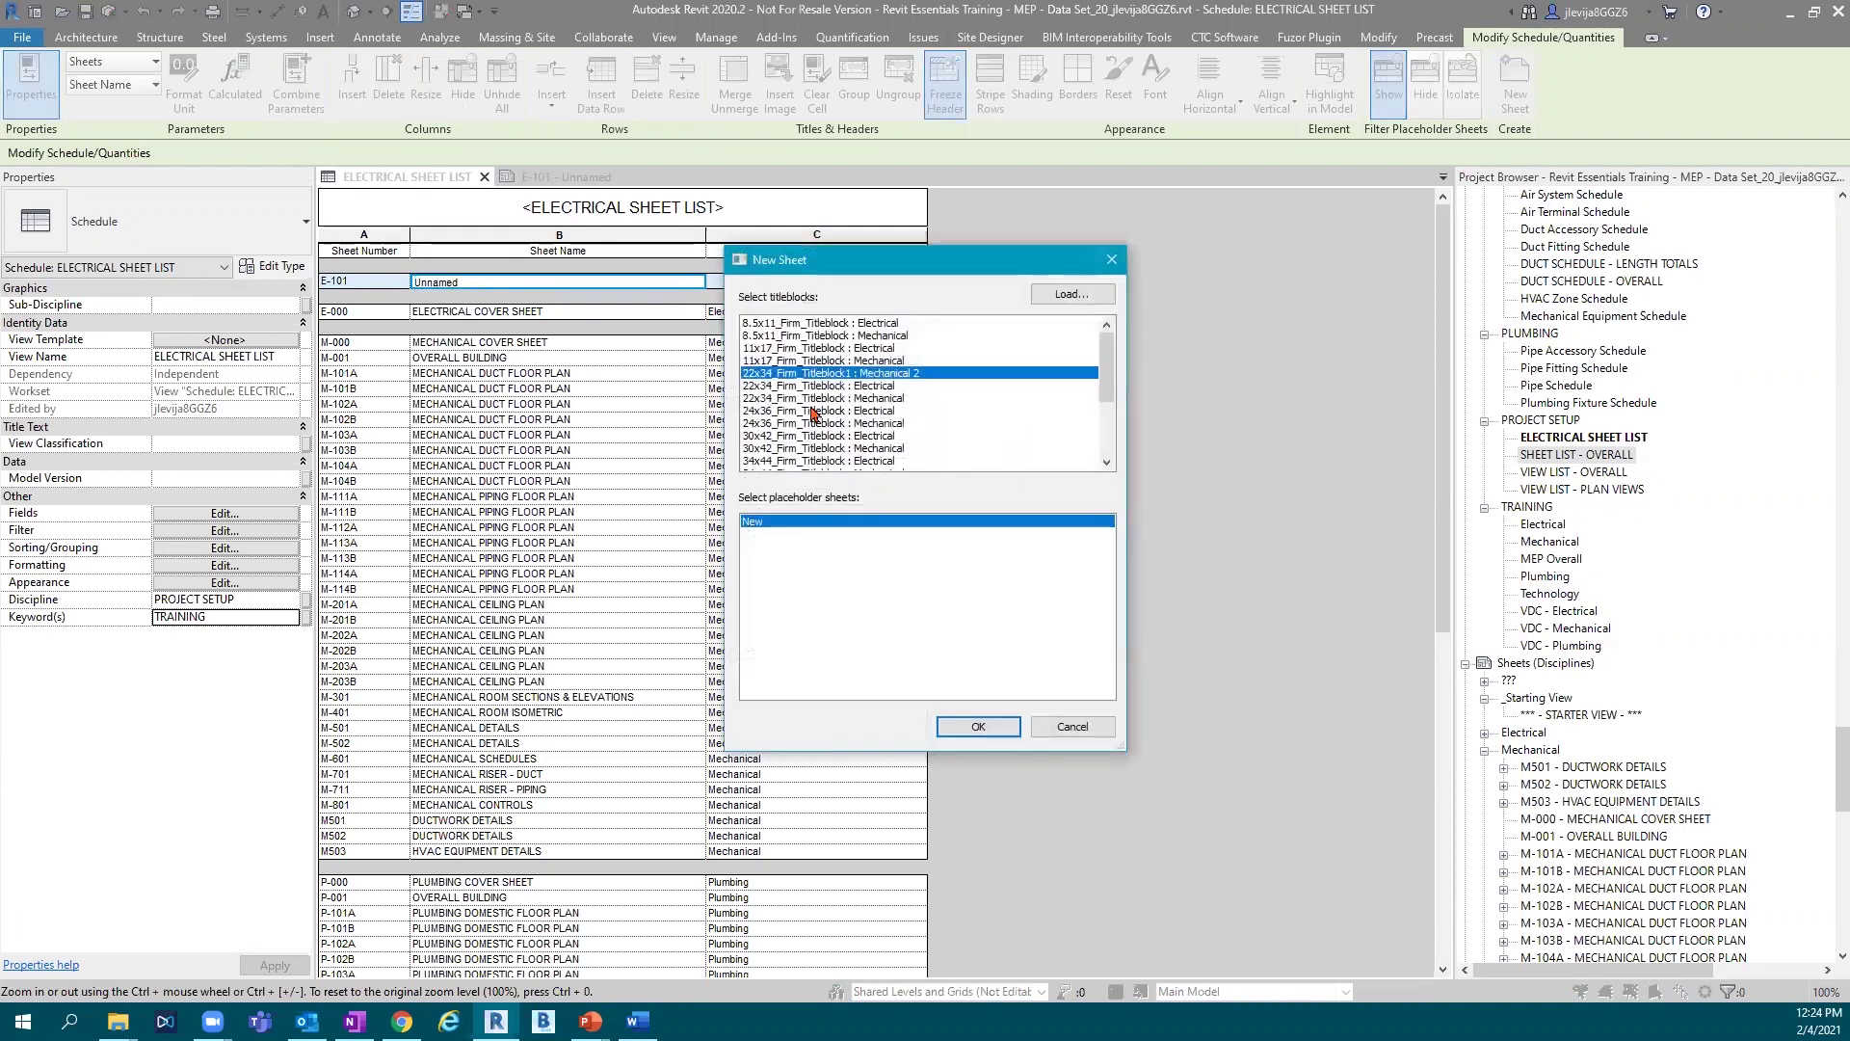
{"action": "scroll", "coordinate": [813, 395], "scroll_direction": "down", "scroll_amount": 2}
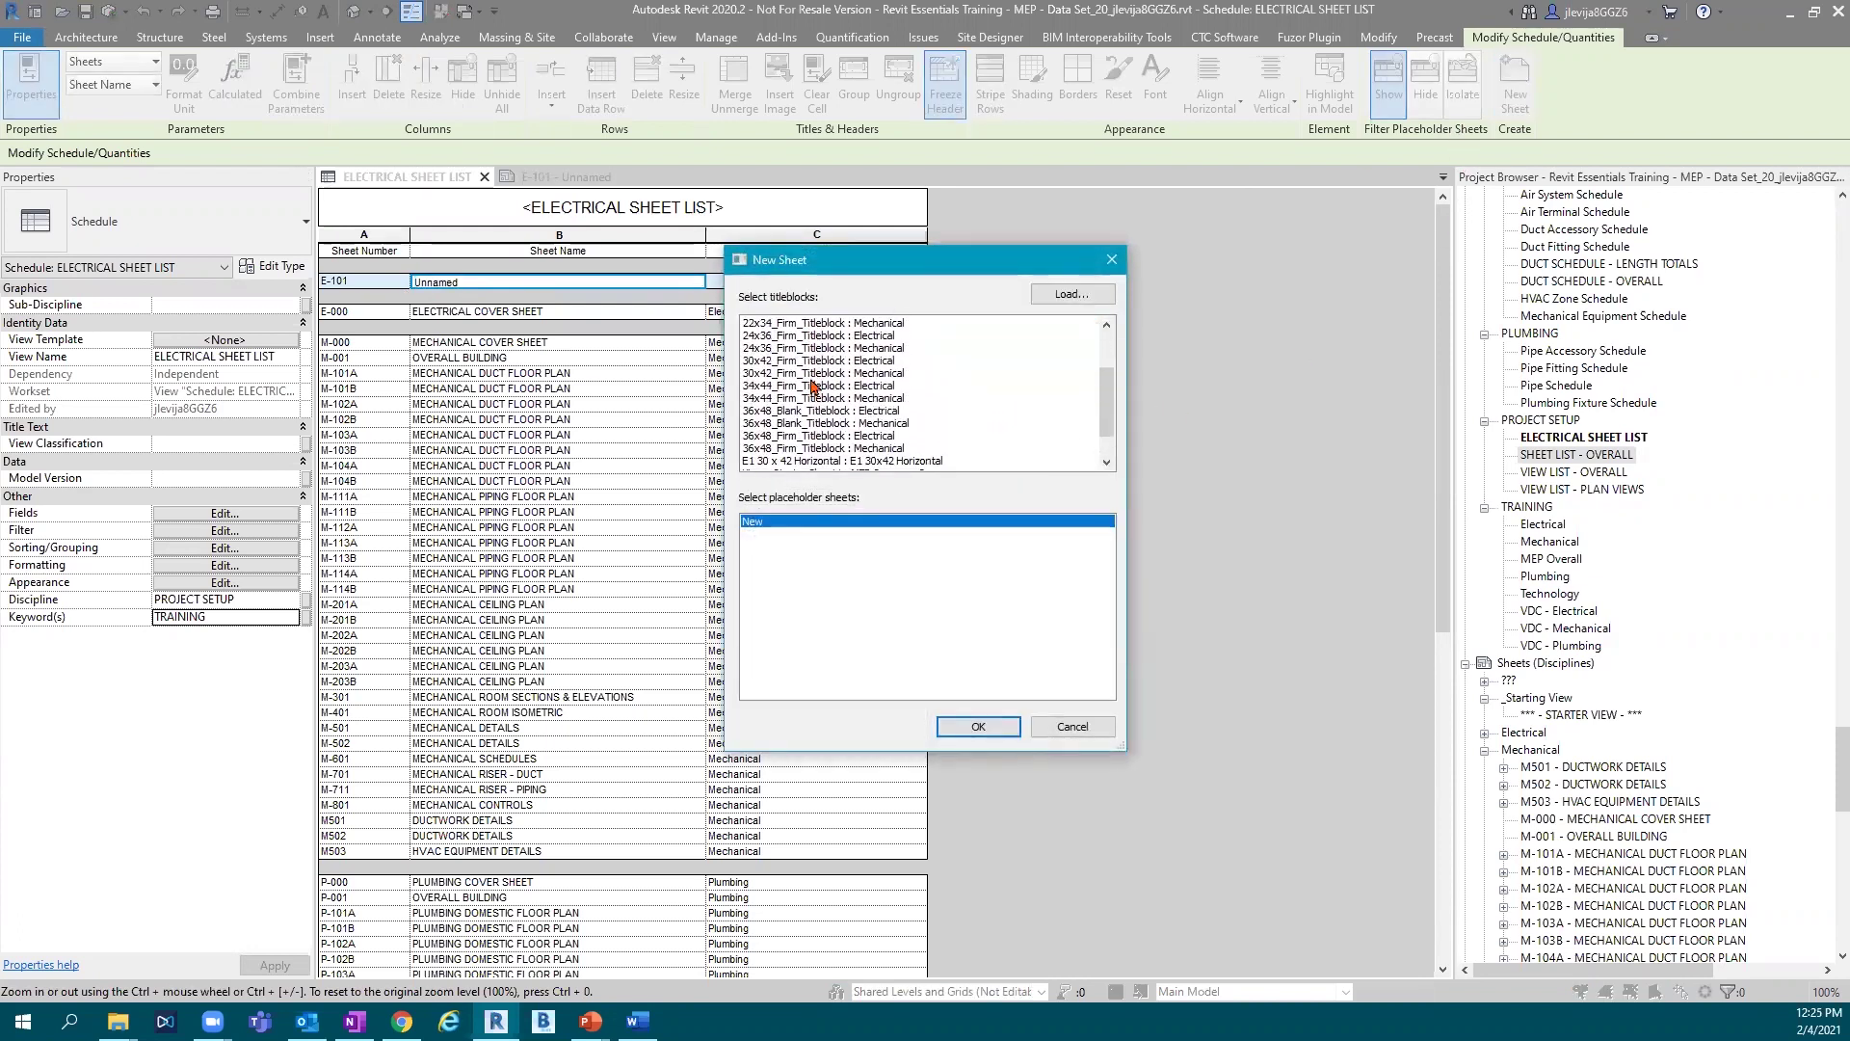
{"action": "scroll", "coordinate": [814, 386], "scroll_direction": "up", "scroll_amount": 1}
{"action": "left_click", "coordinate": [786, 399]}
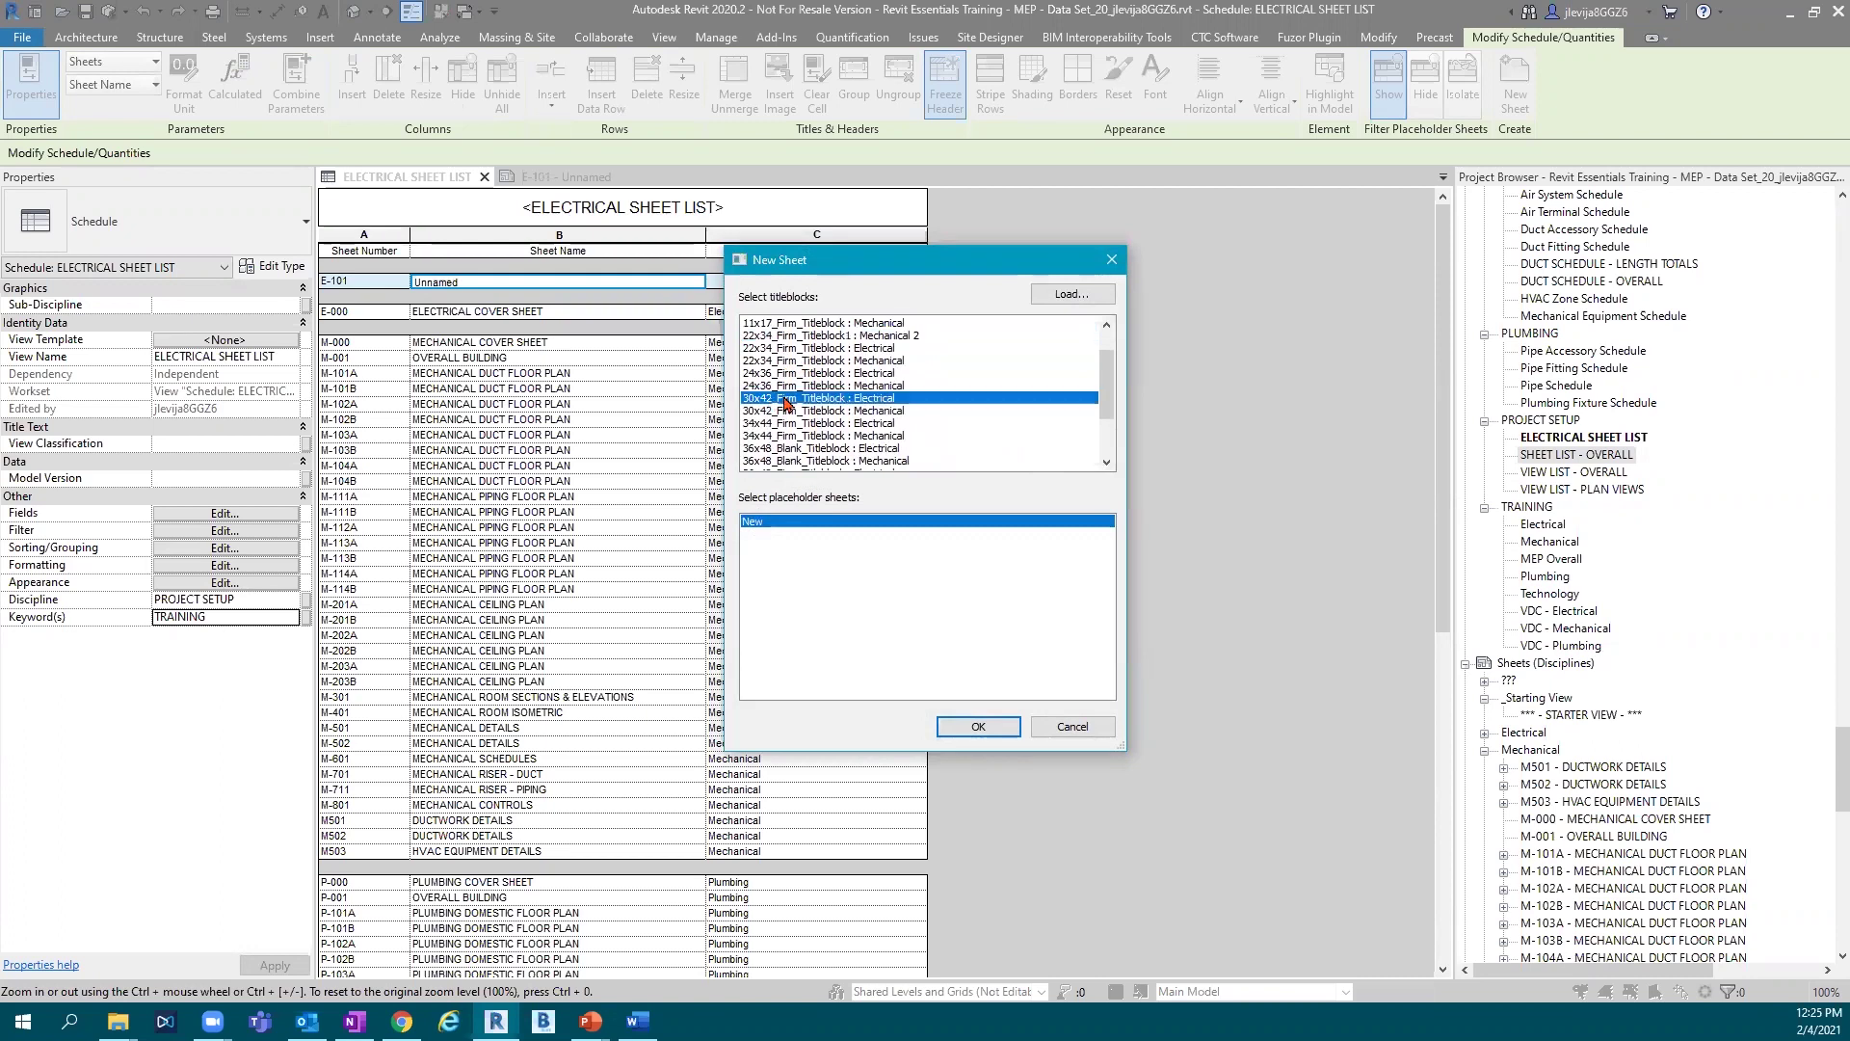
{"action": "left_click", "coordinate": [974, 728]}
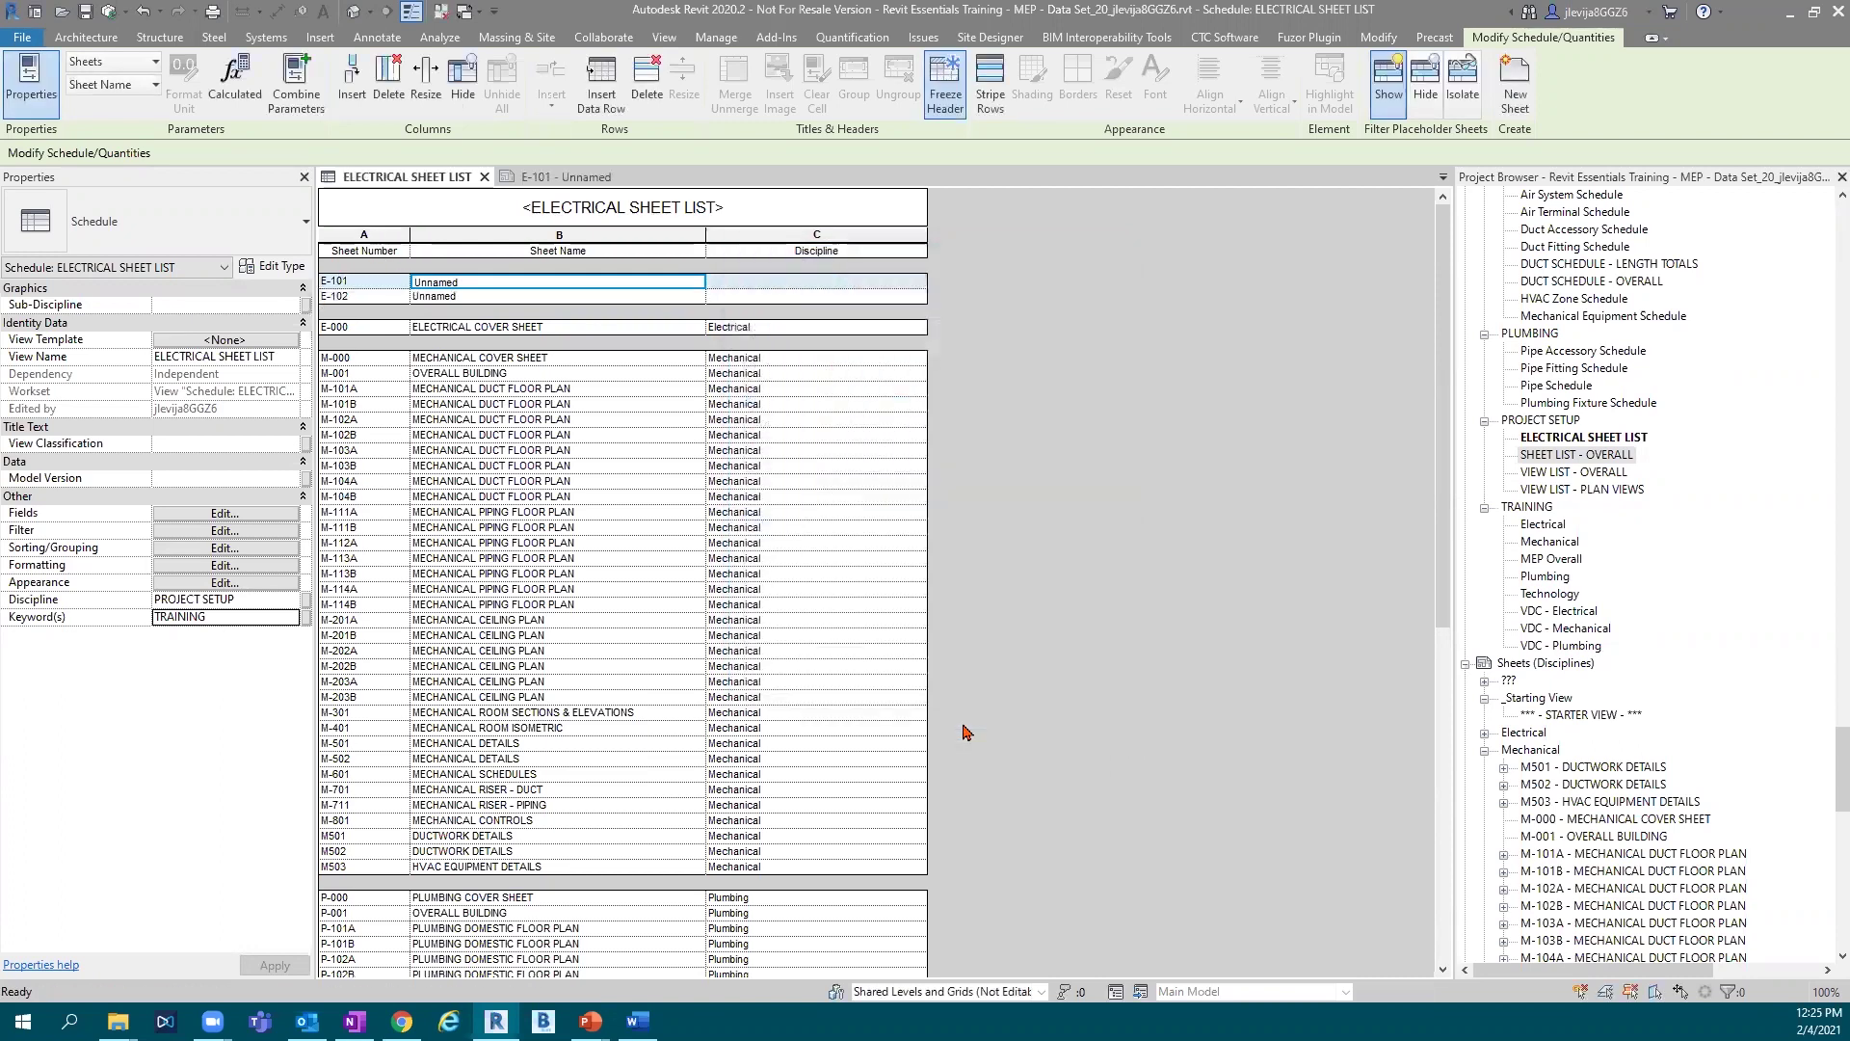
{"action": "key", "text": "ctrl+Tab"}
{"action": "left_click", "coordinate": [1515, 82]}
{"action": "scroll", "coordinate": [817, 436], "scroll_direction": "down", "scroll_amount": 1}
{"action": "scroll", "coordinate": [817, 436], "scroll_direction": "down", "scroll_amount": 1}
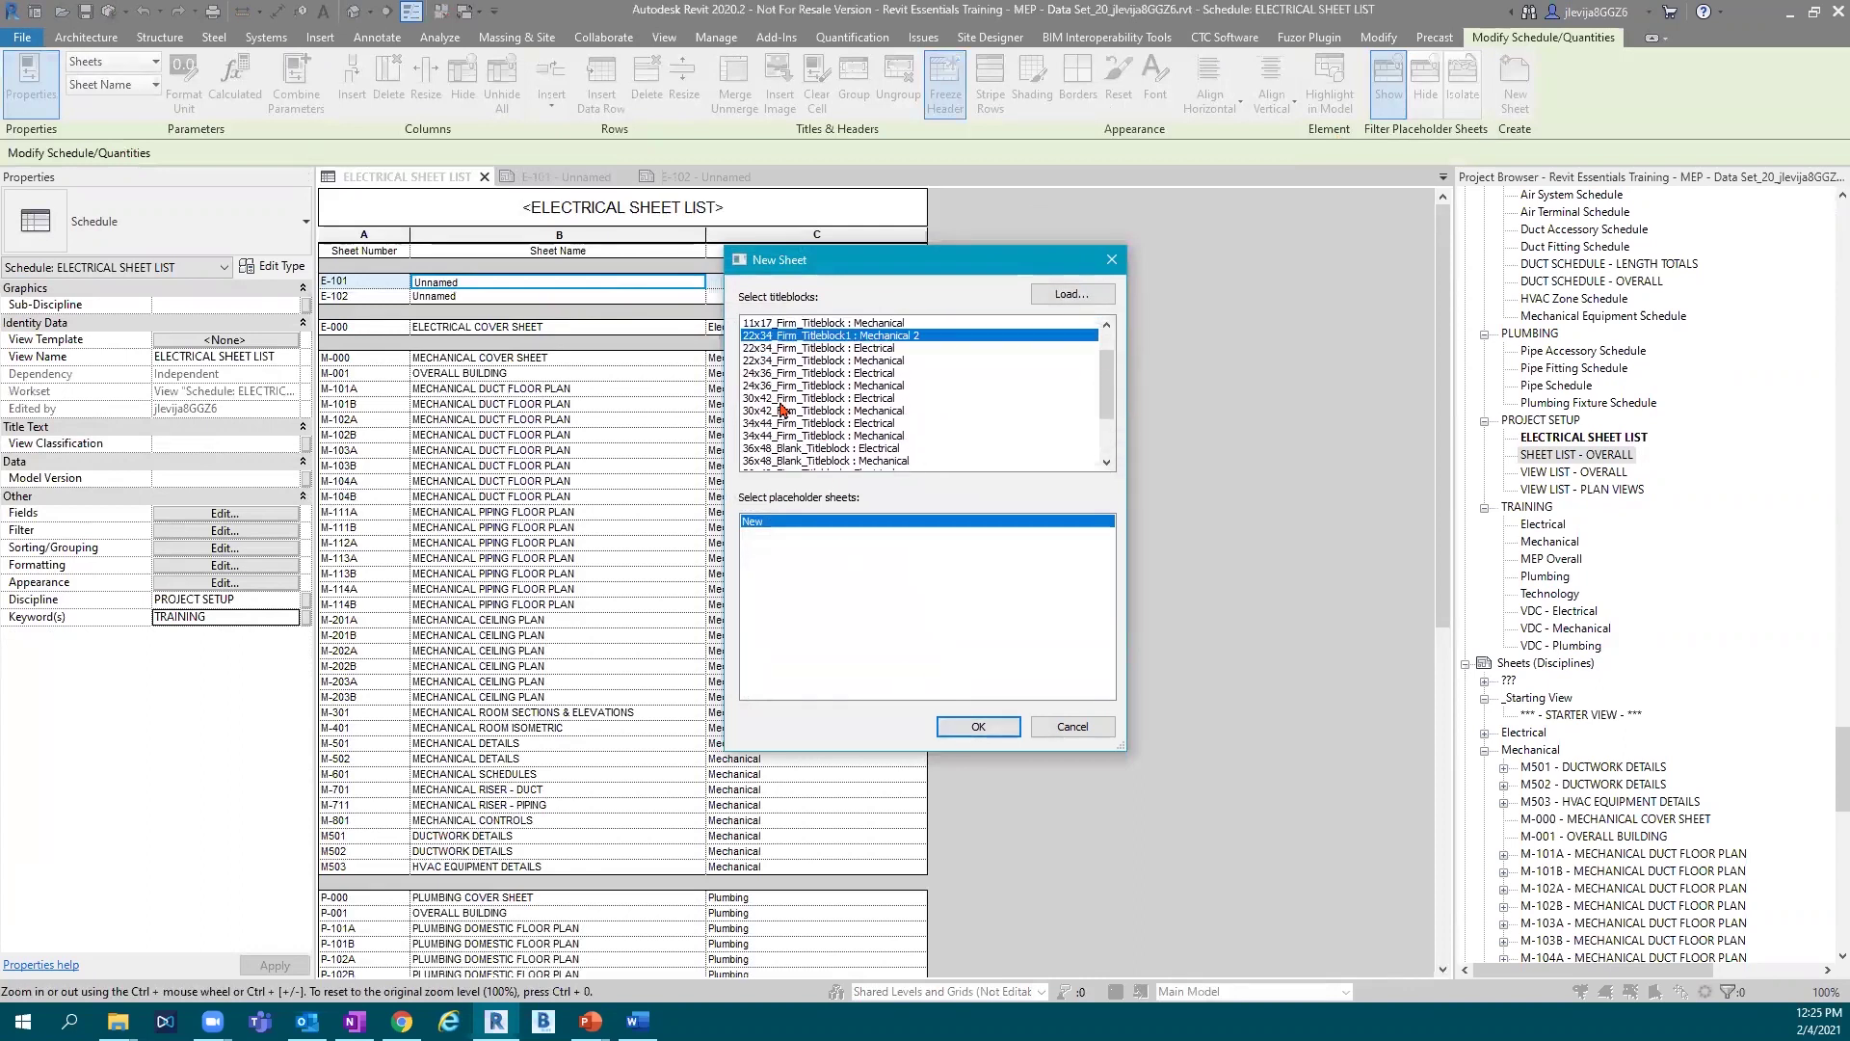
{"action": "left_click", "coordinate": [782, 400]}
{"action": "left_click", "coordinate": [978, 726]}
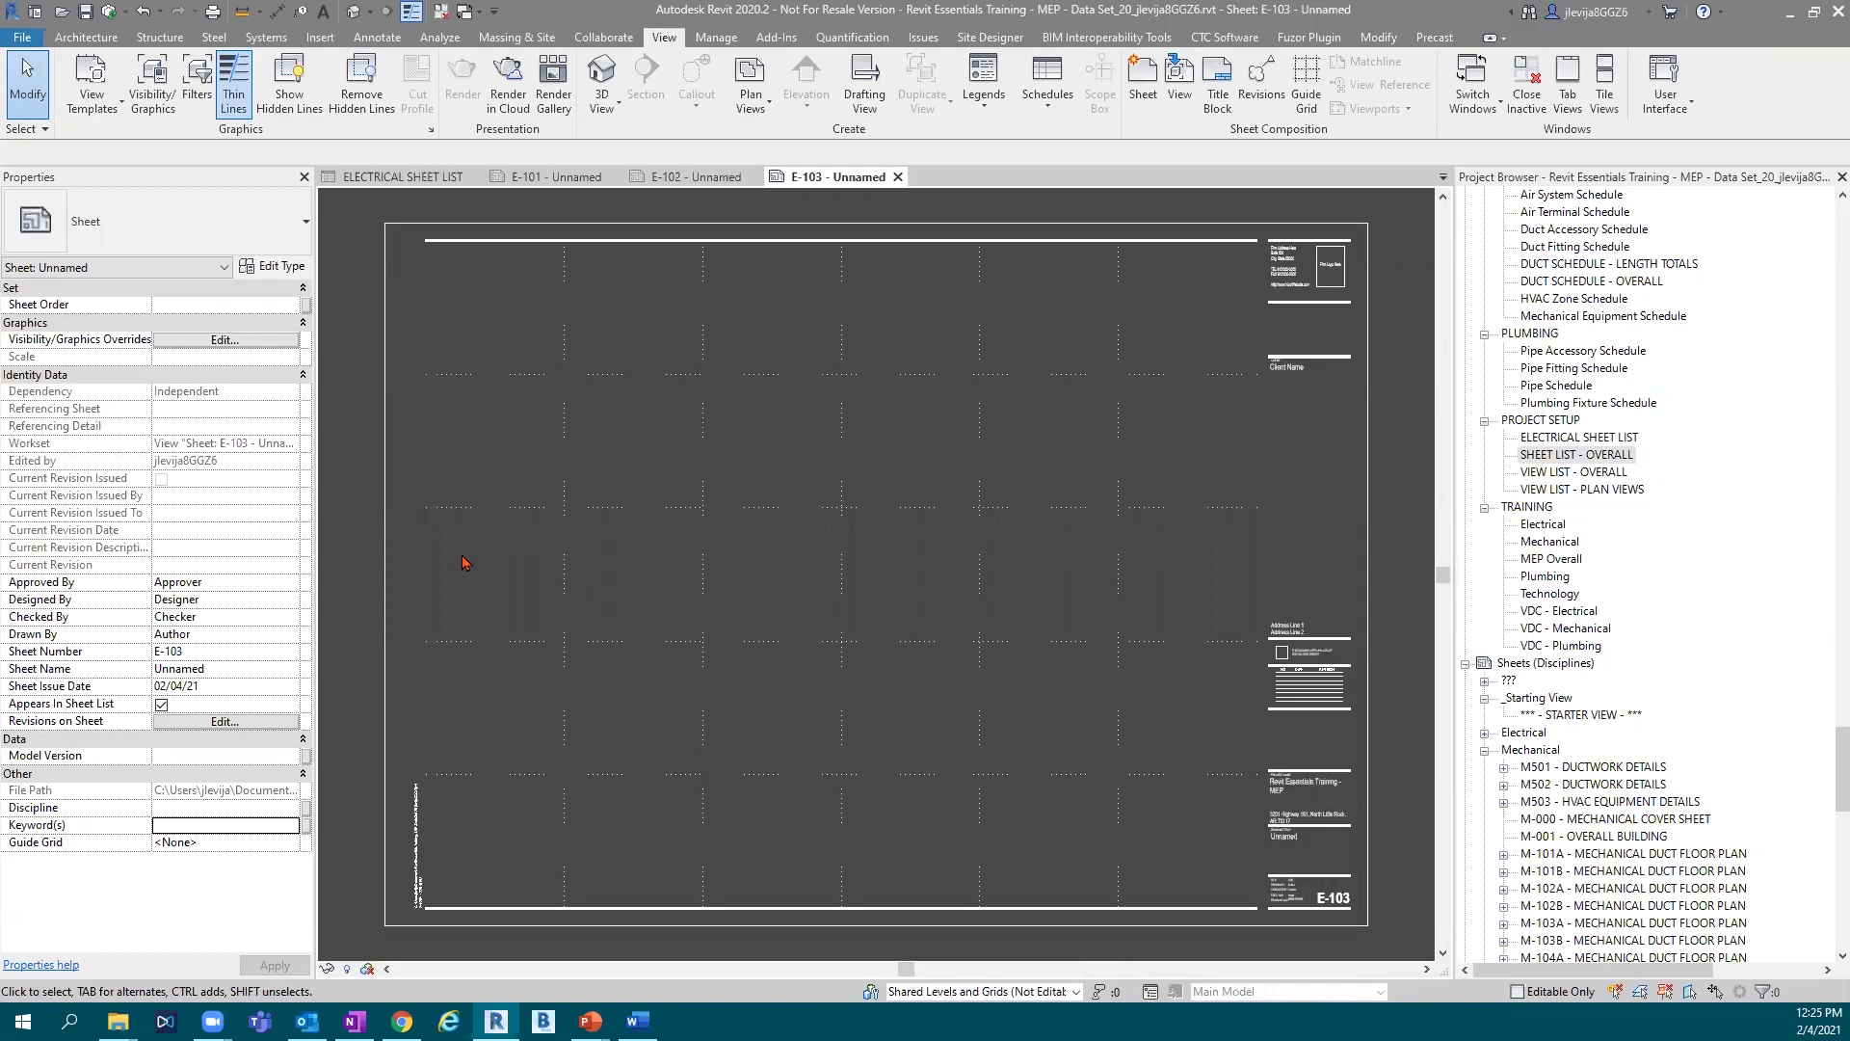
Review the E-103 sheet's Discipline parameter and compare it with the properties of its titleblock.
{"action": "left_click", "coordinate": [266, 810]}
{"action": "left_click", "coordinate": [1368, 519]}
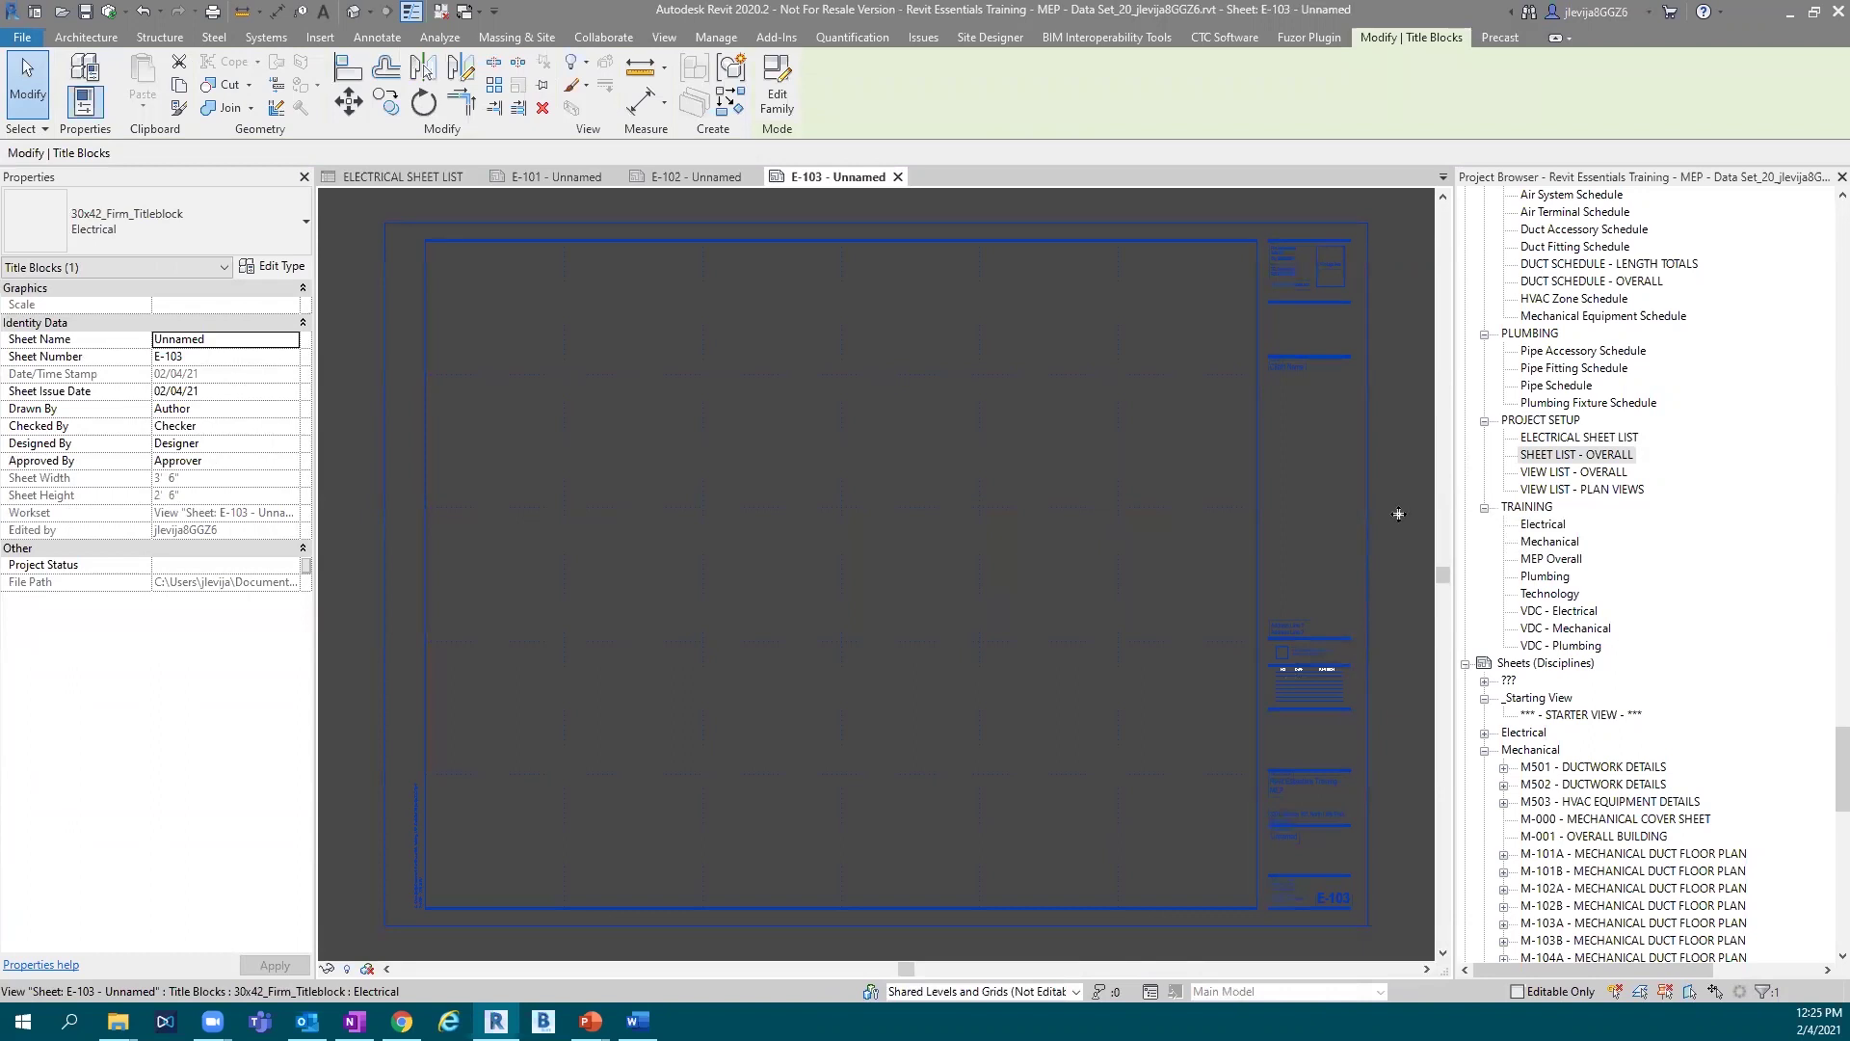
{"action": "left_click", "coordinate": [347, 739]}
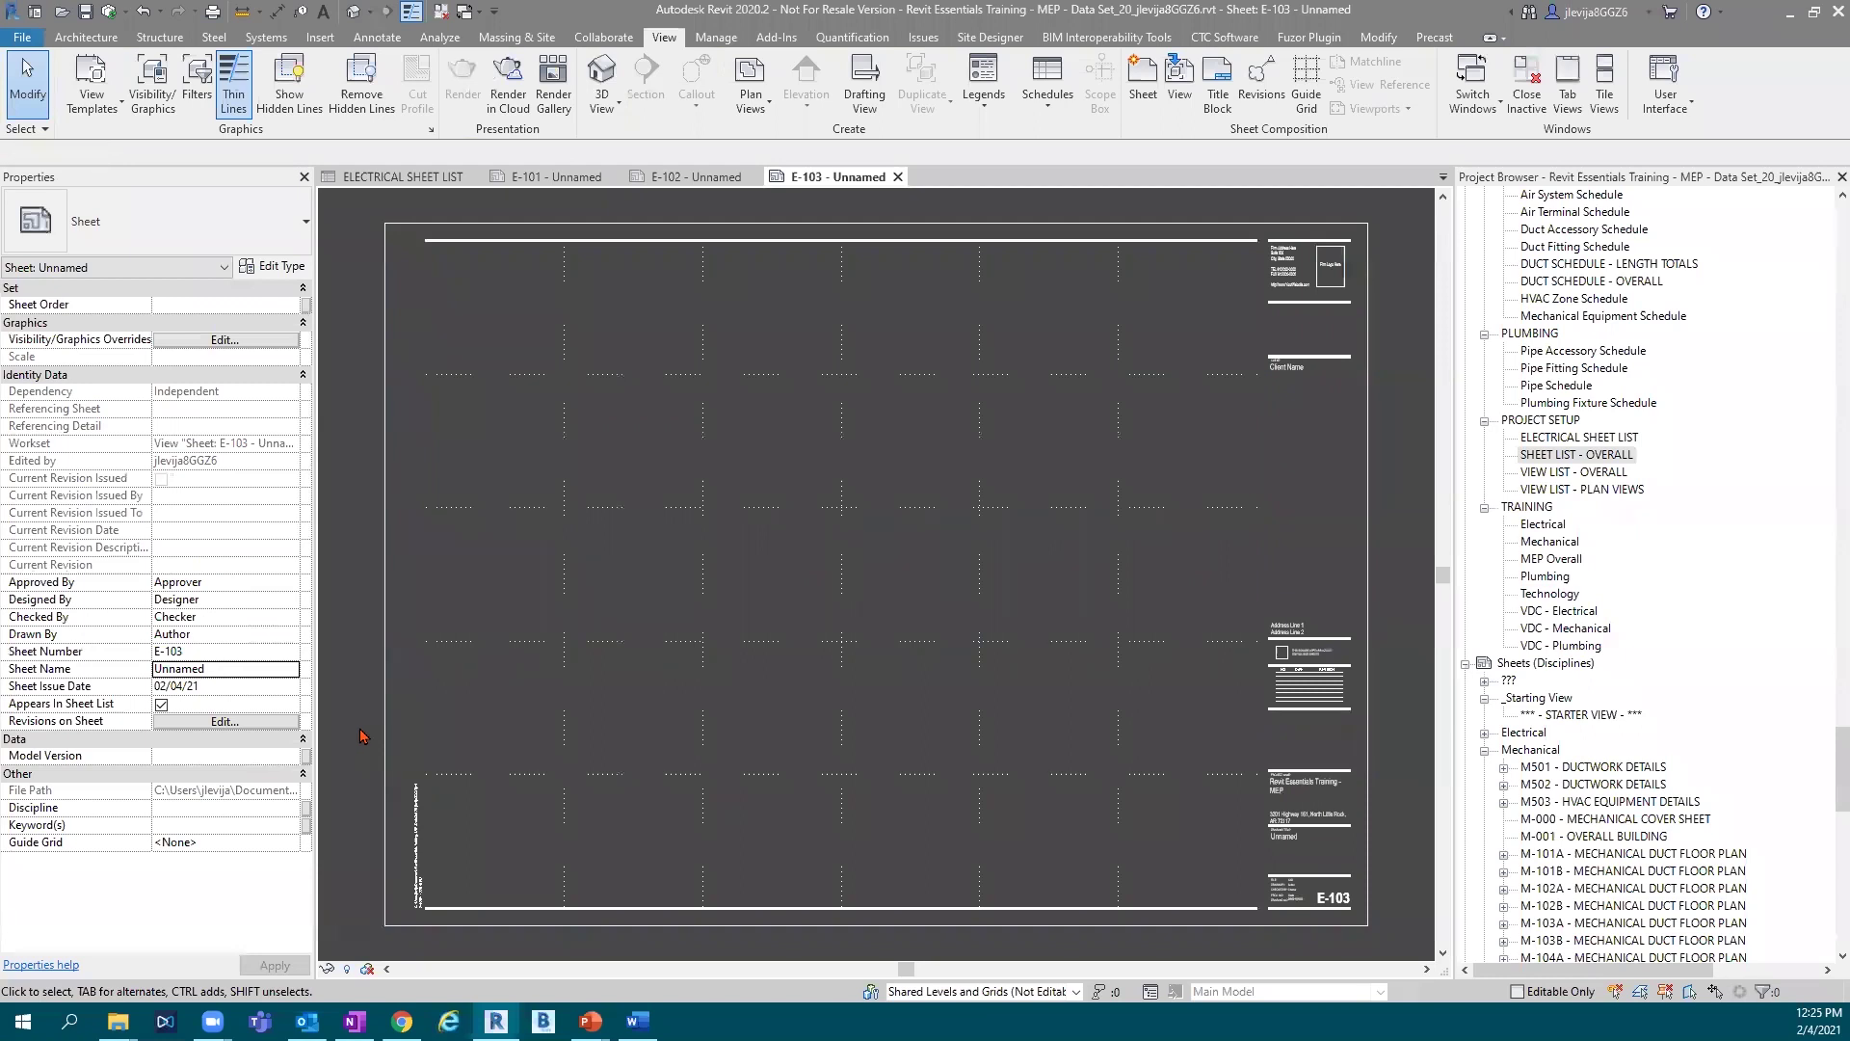
{"action": "left_click", "coordinate": [716, 37]}
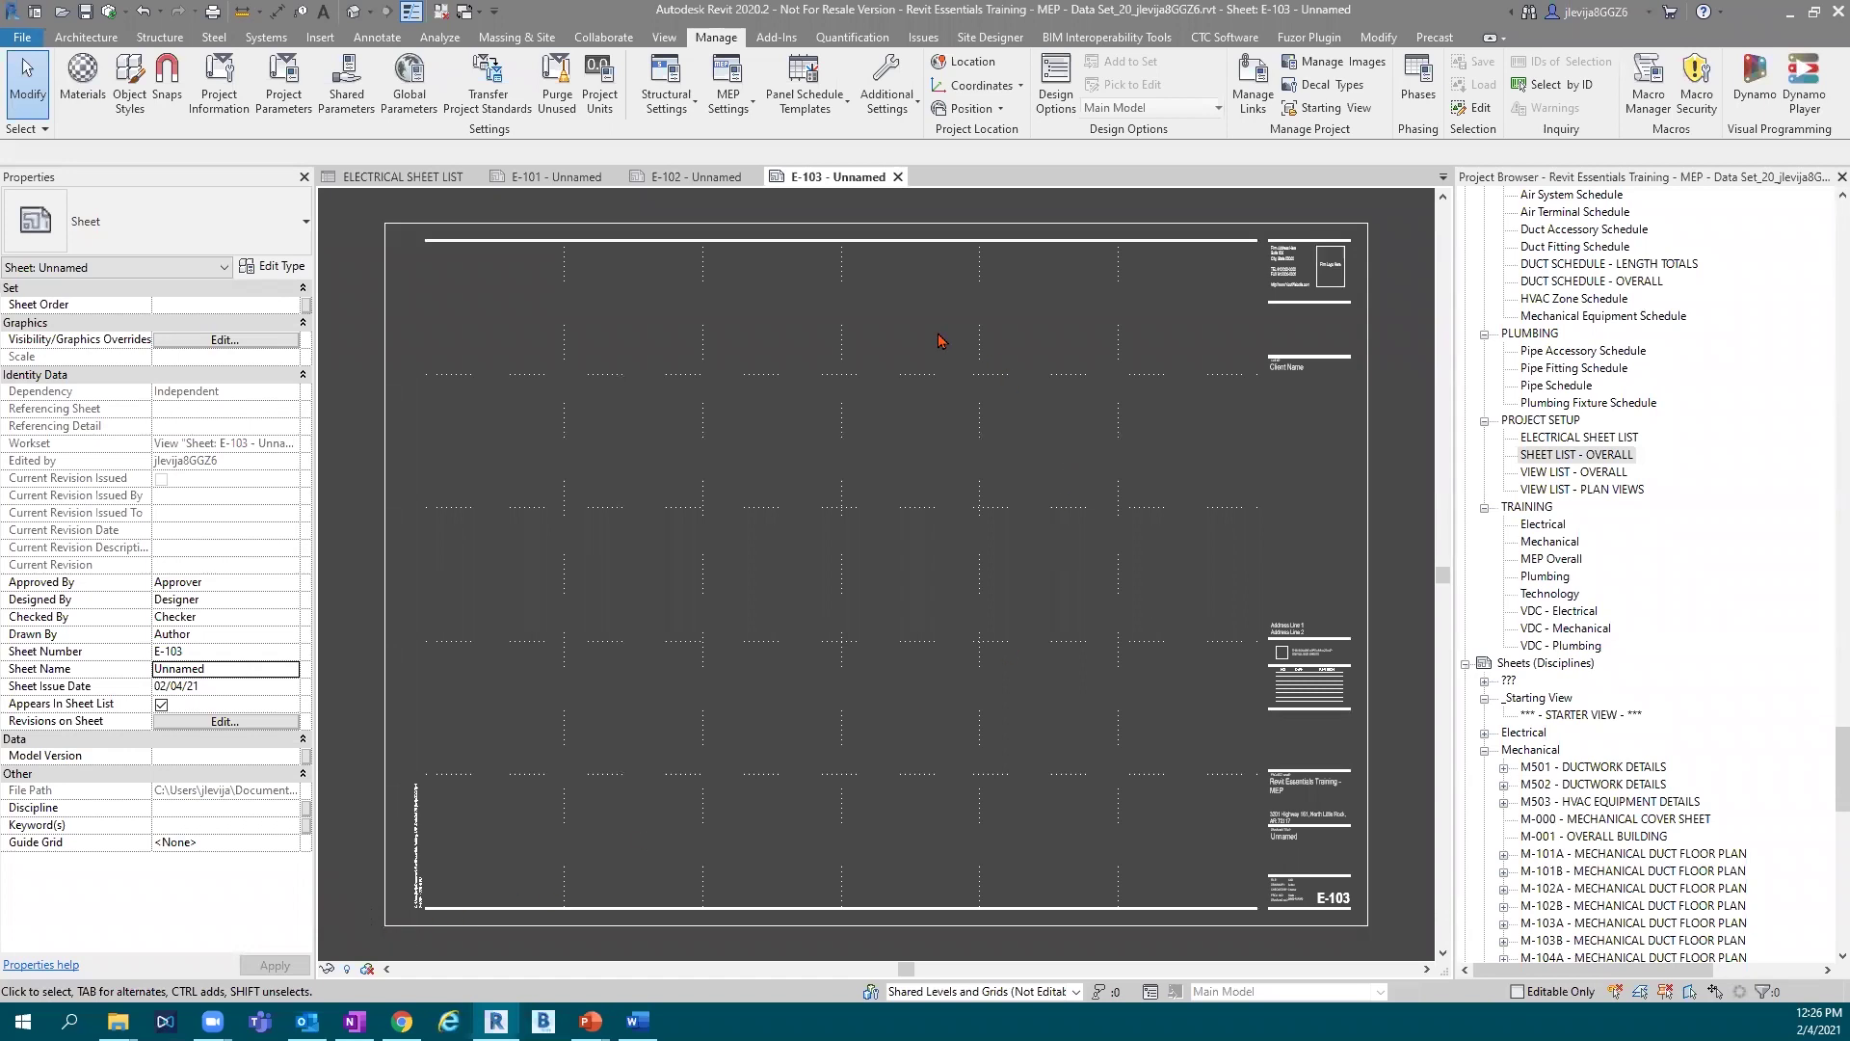
Look through the fields available for the electrical sheet list, then cancel without adding any.
{"action": "left_click", "coordinate": [411, 181]}
{"action": "left_click", "coordinate": [224, 514]}
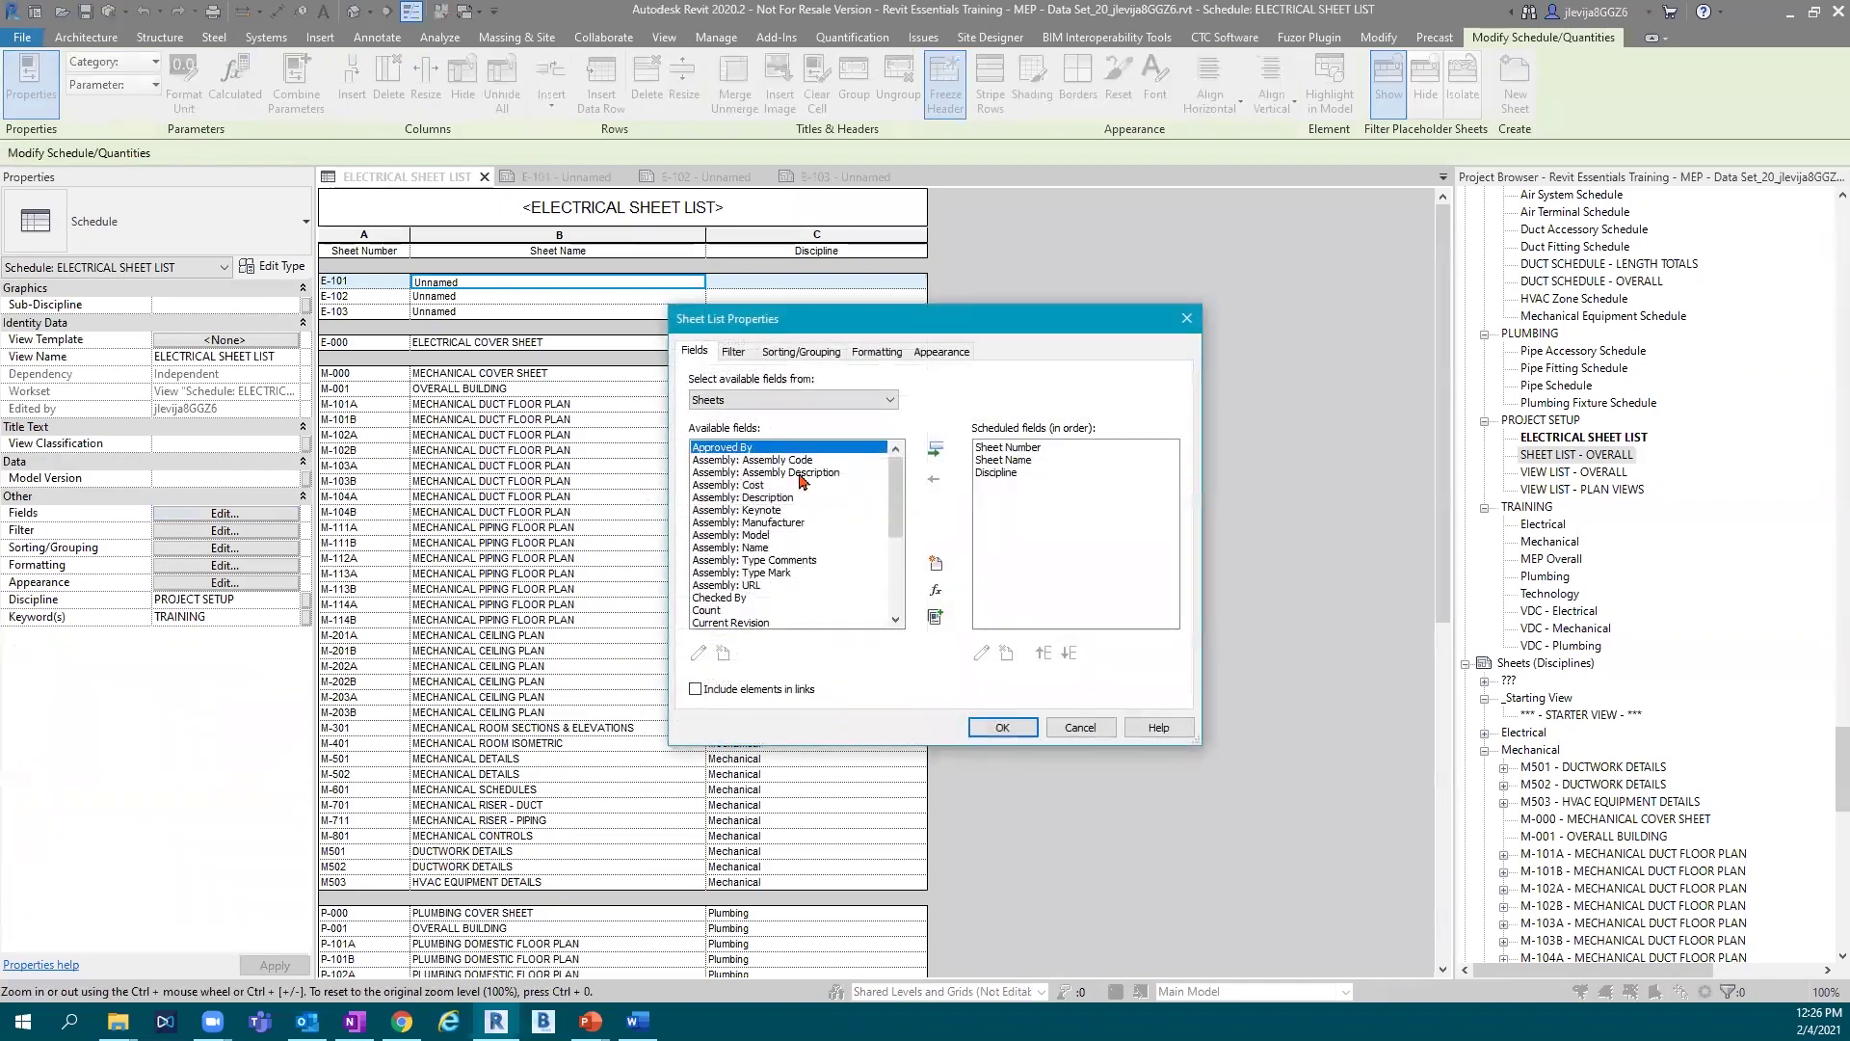
{"action": "scroll", "coordinate": [850, 556], "scroll_direction": "down", "scroll_amount": 4}
{"action": "scroll", "coordinate": [850, 556], "scroll_direction": "down", "scroll_amount": 2}
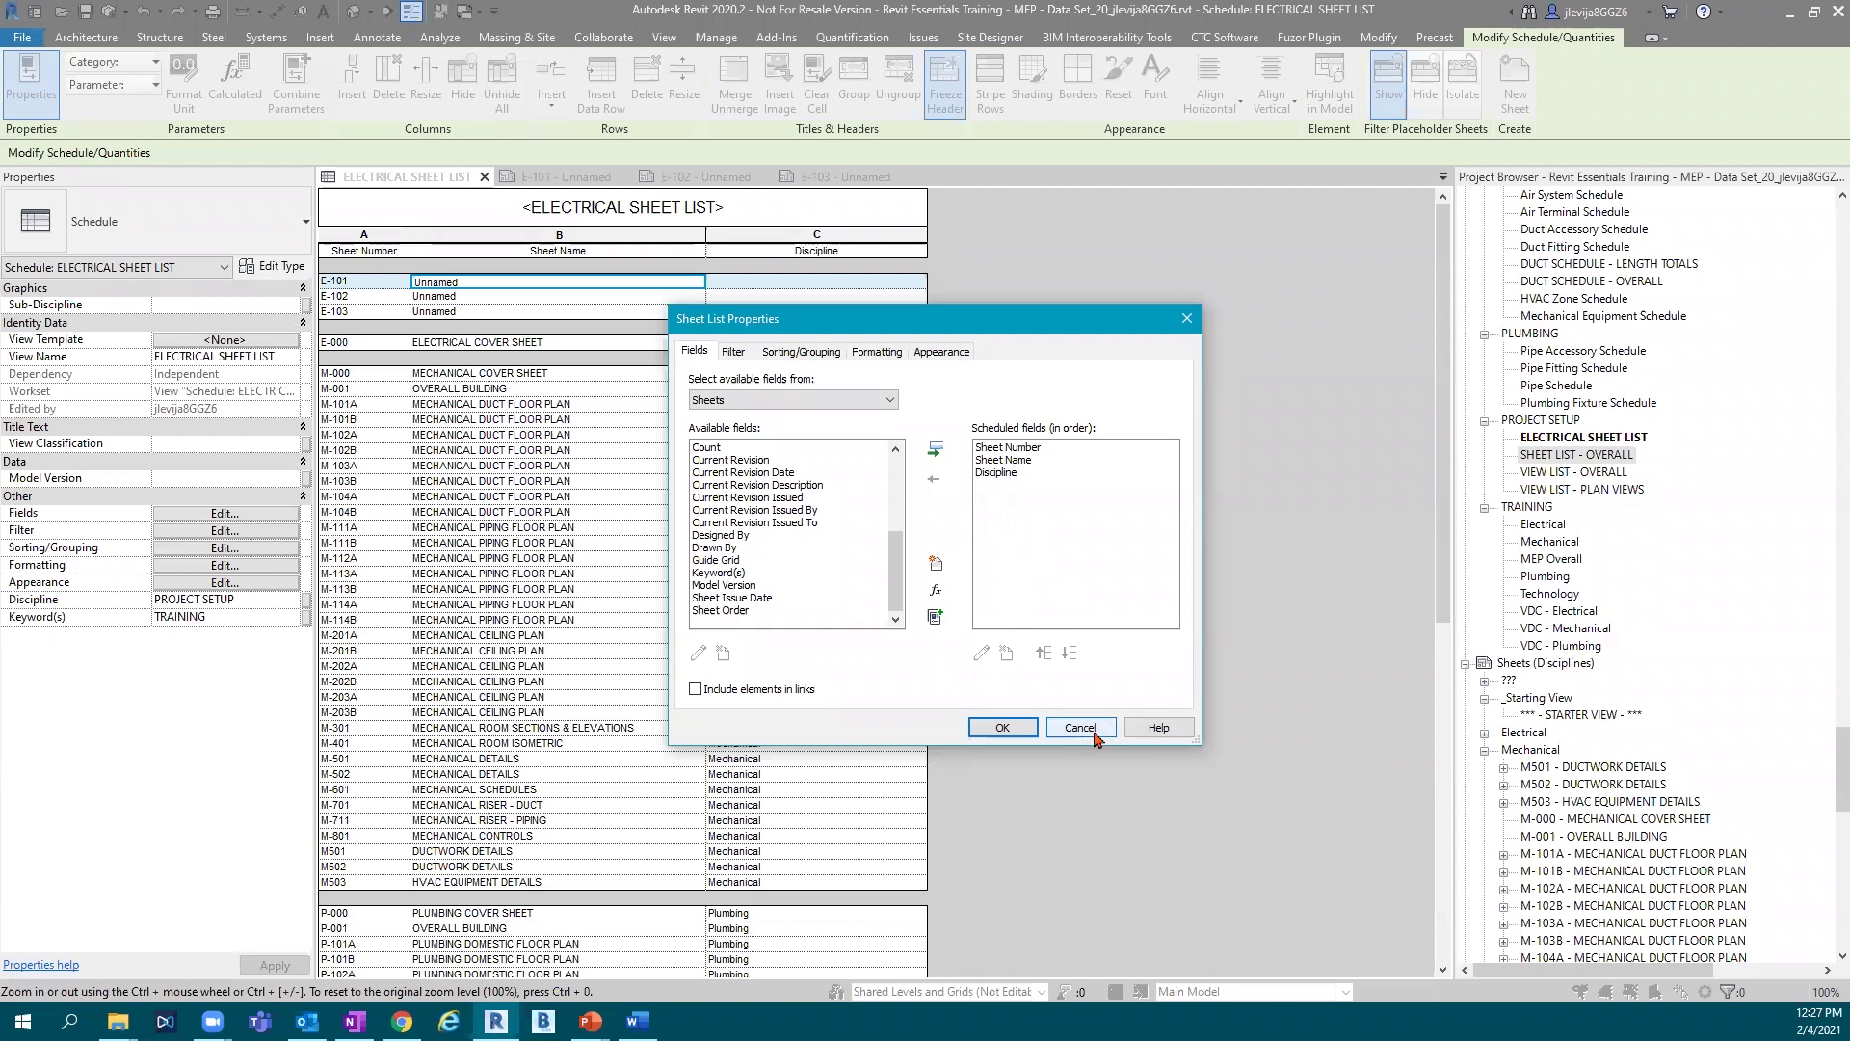
{"action": "left_click", "coordinate": [1092, 729]}
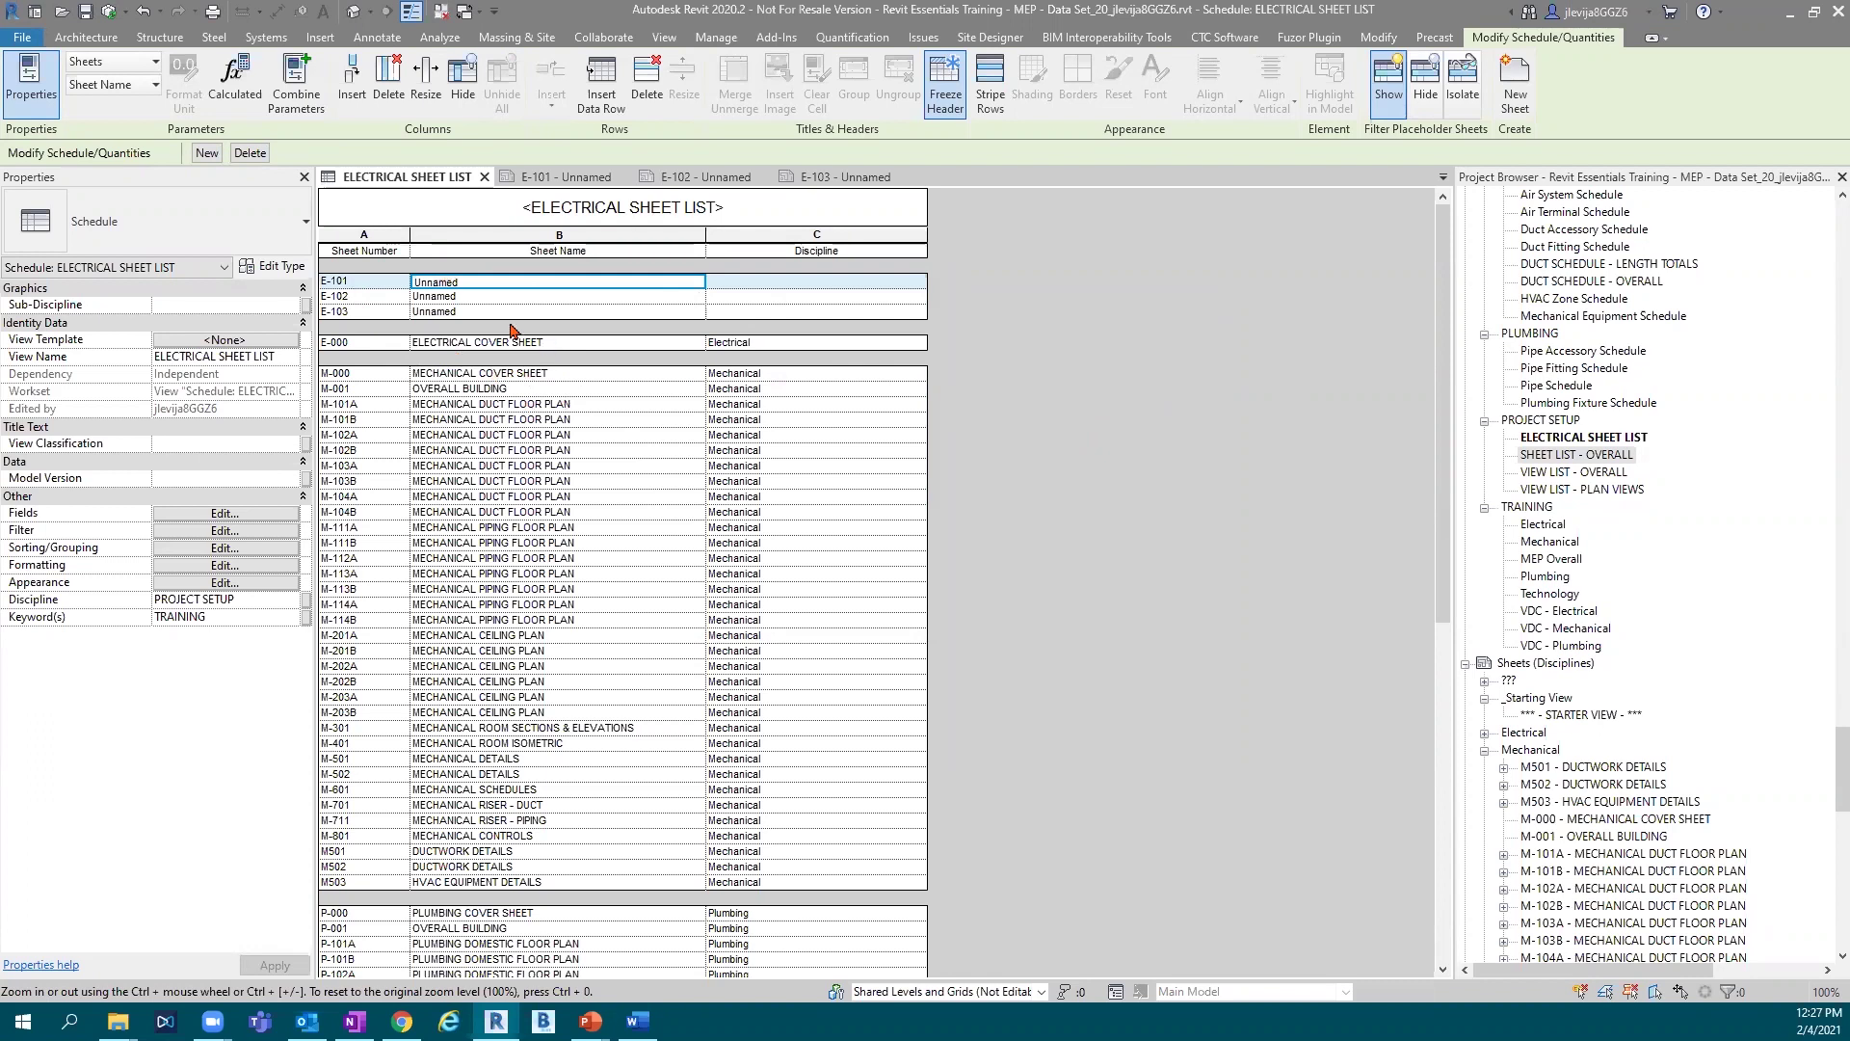
Create another two sheets with the 30x42 firm titleblock from the electrical sheet list and return to the list.
{"action": "left_click", "coordinate": [1516, 99]}
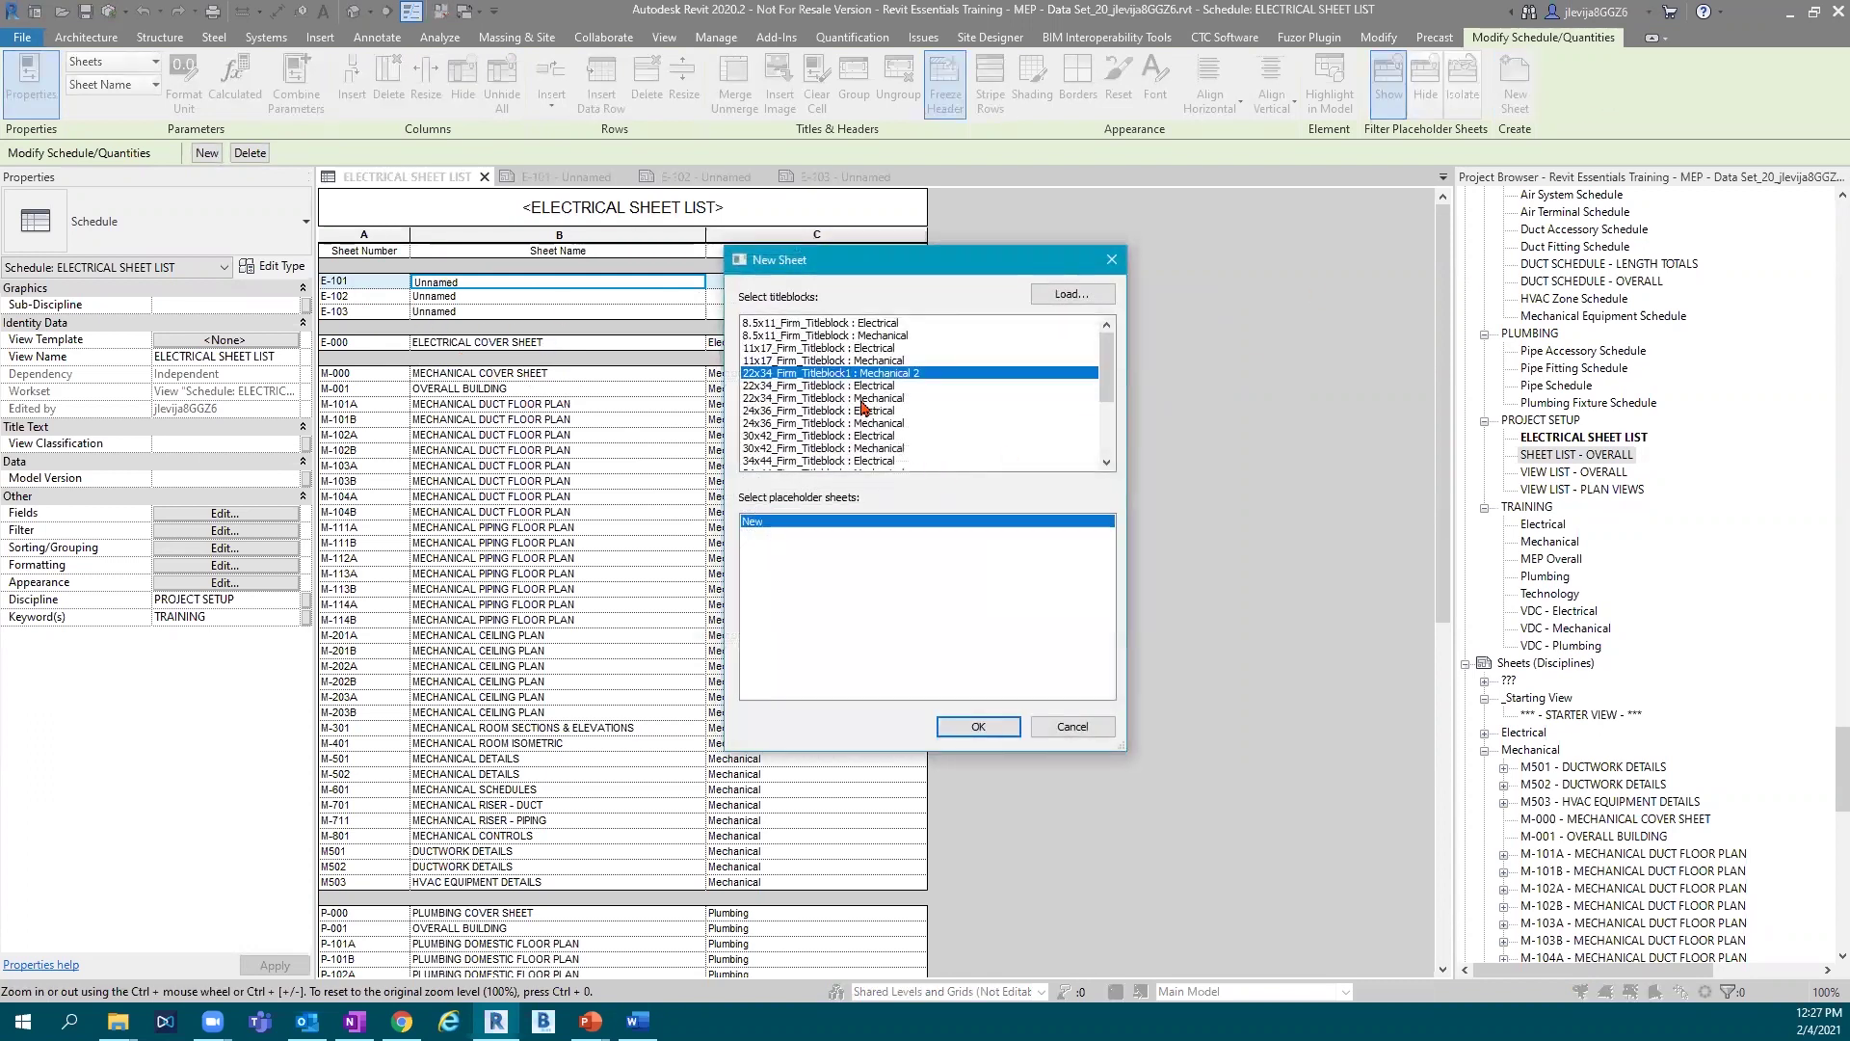
{"action": "scroll", "coordinate": [864, 405], "scroll_direction": "down", "scroll_amount": 3}
{"action": "scroll", "coordinate": [865, 405], "scroll_direction": "up", "scroll_amount": 2}
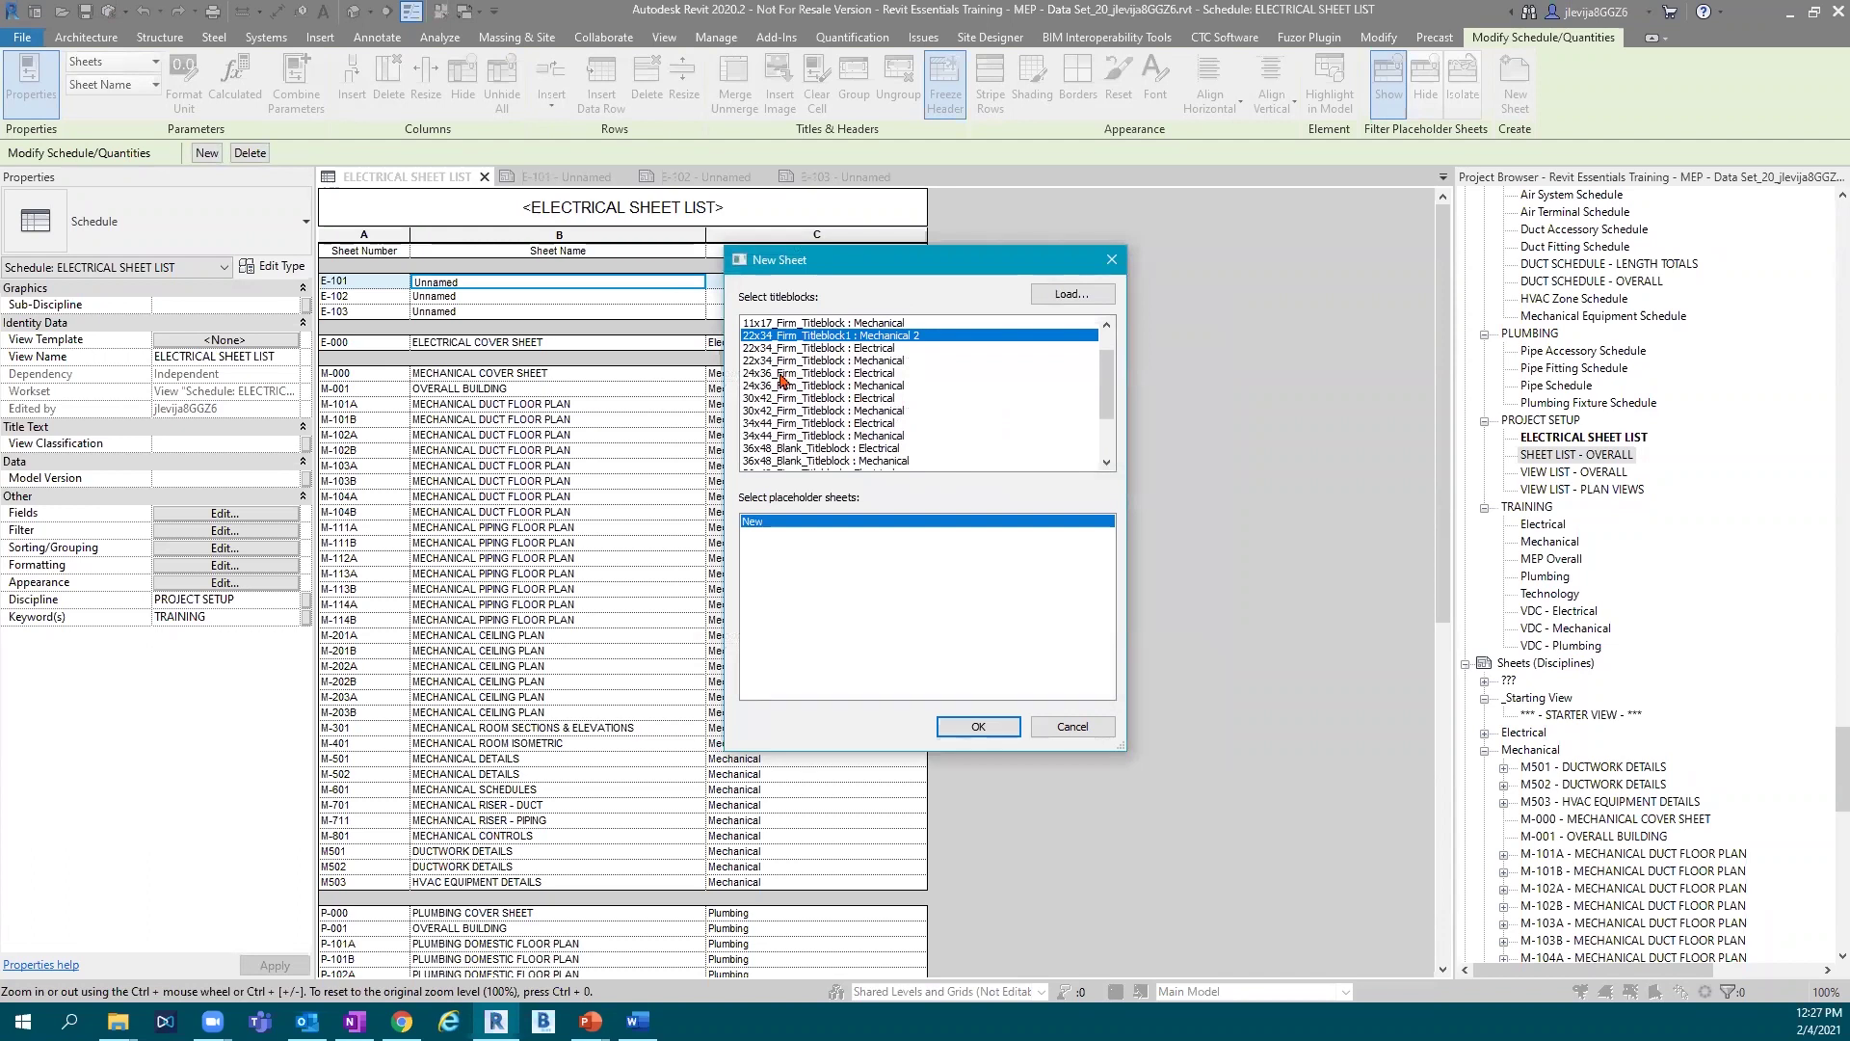
{"action": "left_click", "coordinate": [780, 410]}
{"action": "left_click", "coordinate": [978, 726]}
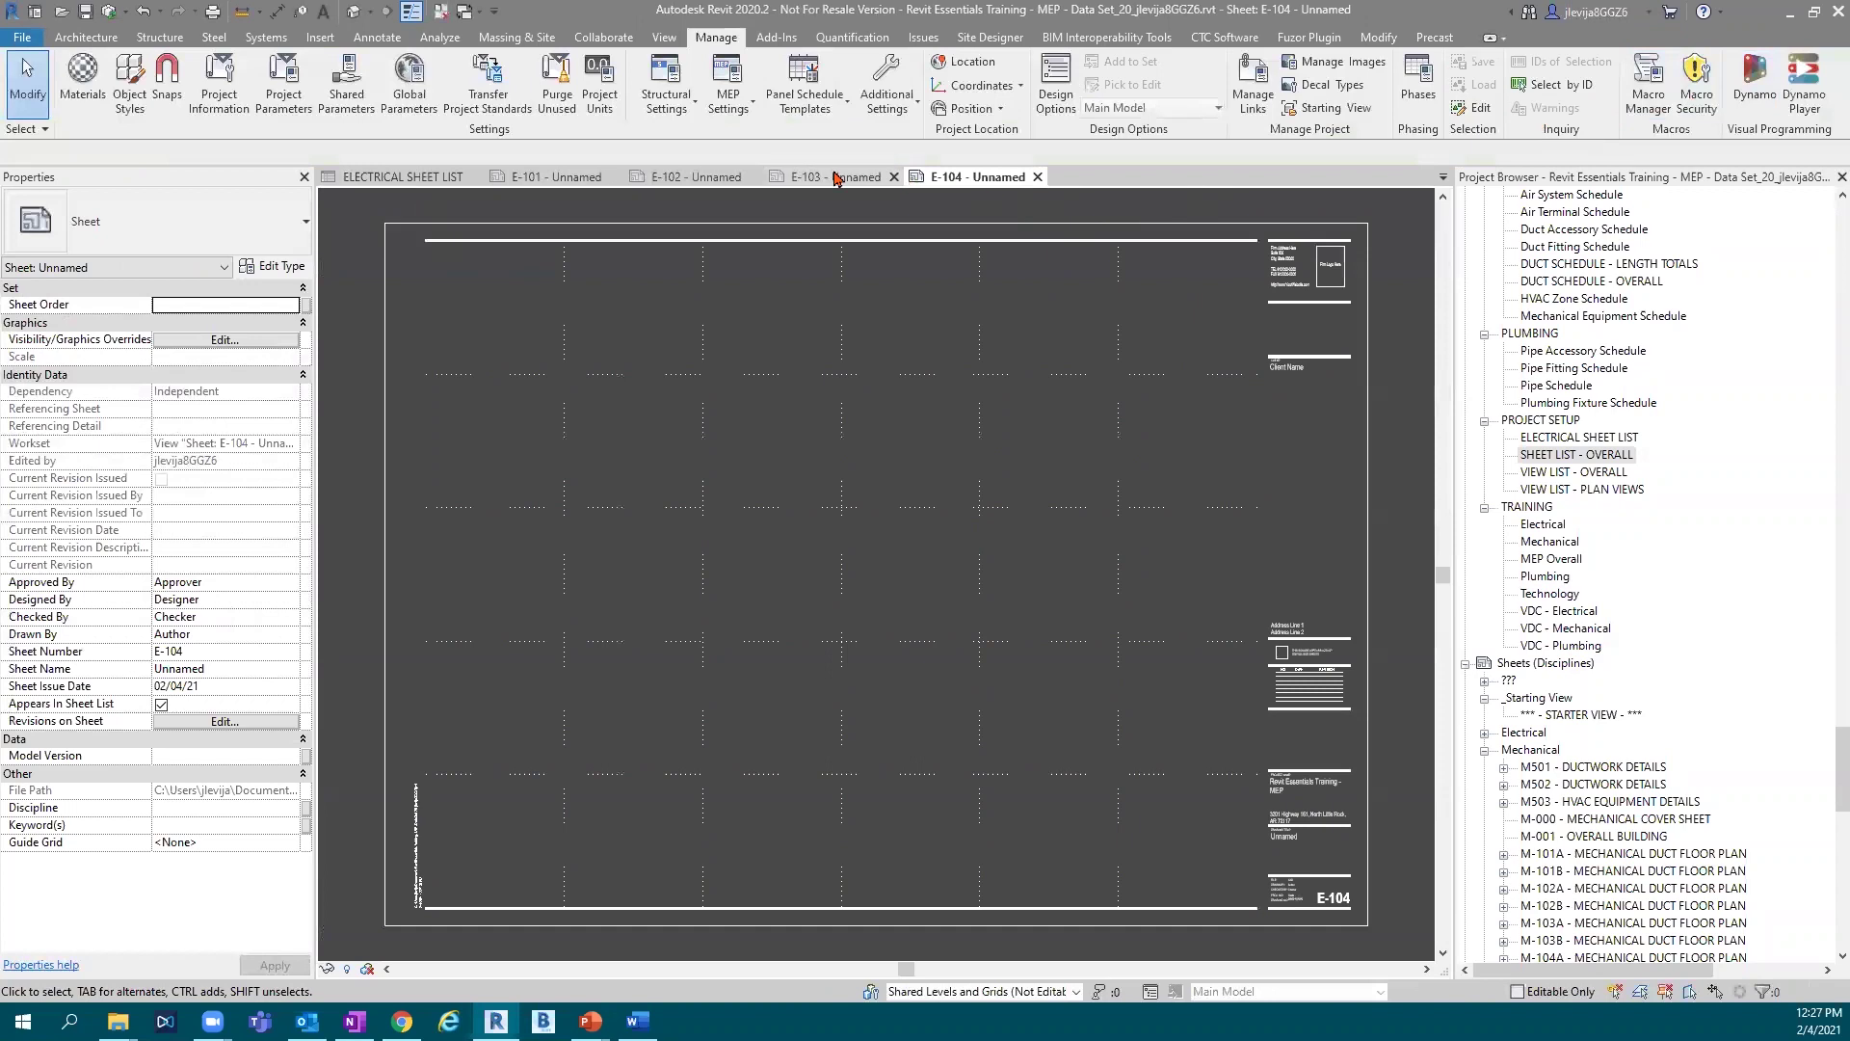
{"action": "left_click", "coordinate": [403, 177]}
{"action": "left_click", "coordinate": [1515, 87]}
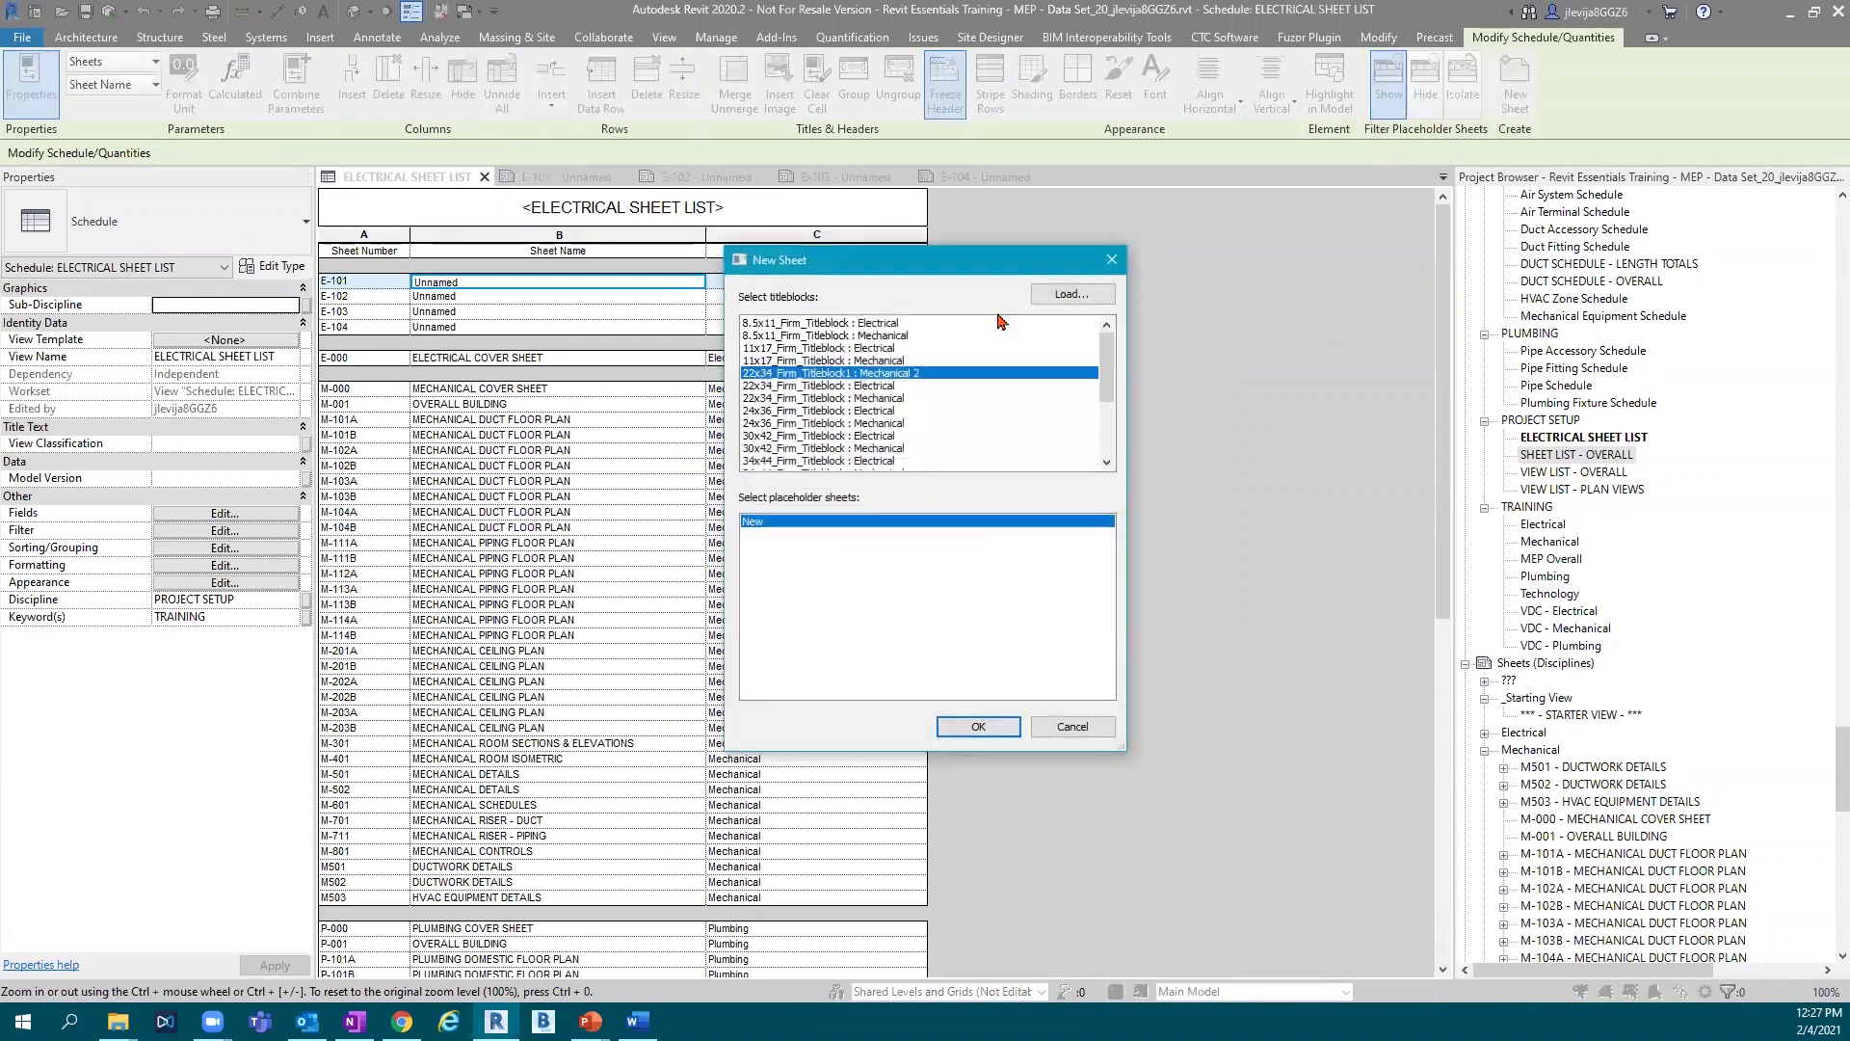
{"action": "scroll", "coordinate": [901, 426], "scroll_direction": "down", "scroll_amount": 1}
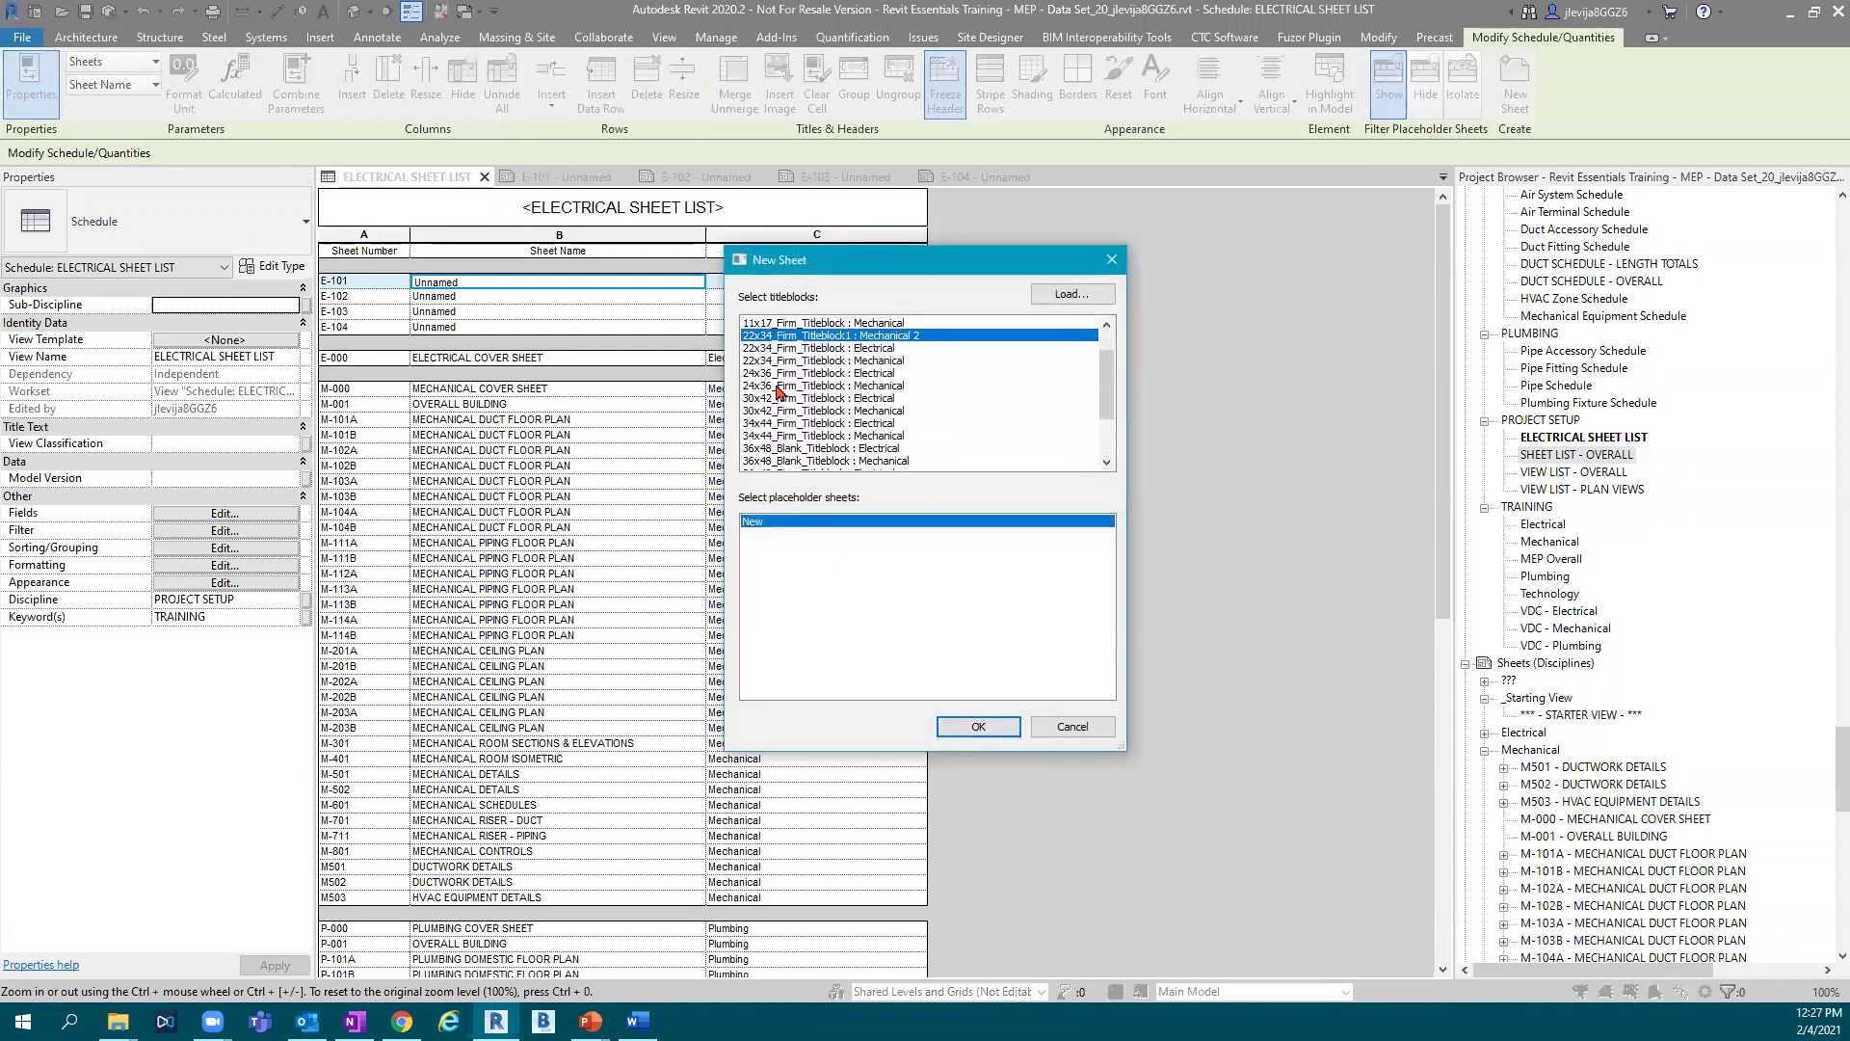
{"action": "left_click", "coordinate": [788, 399]}
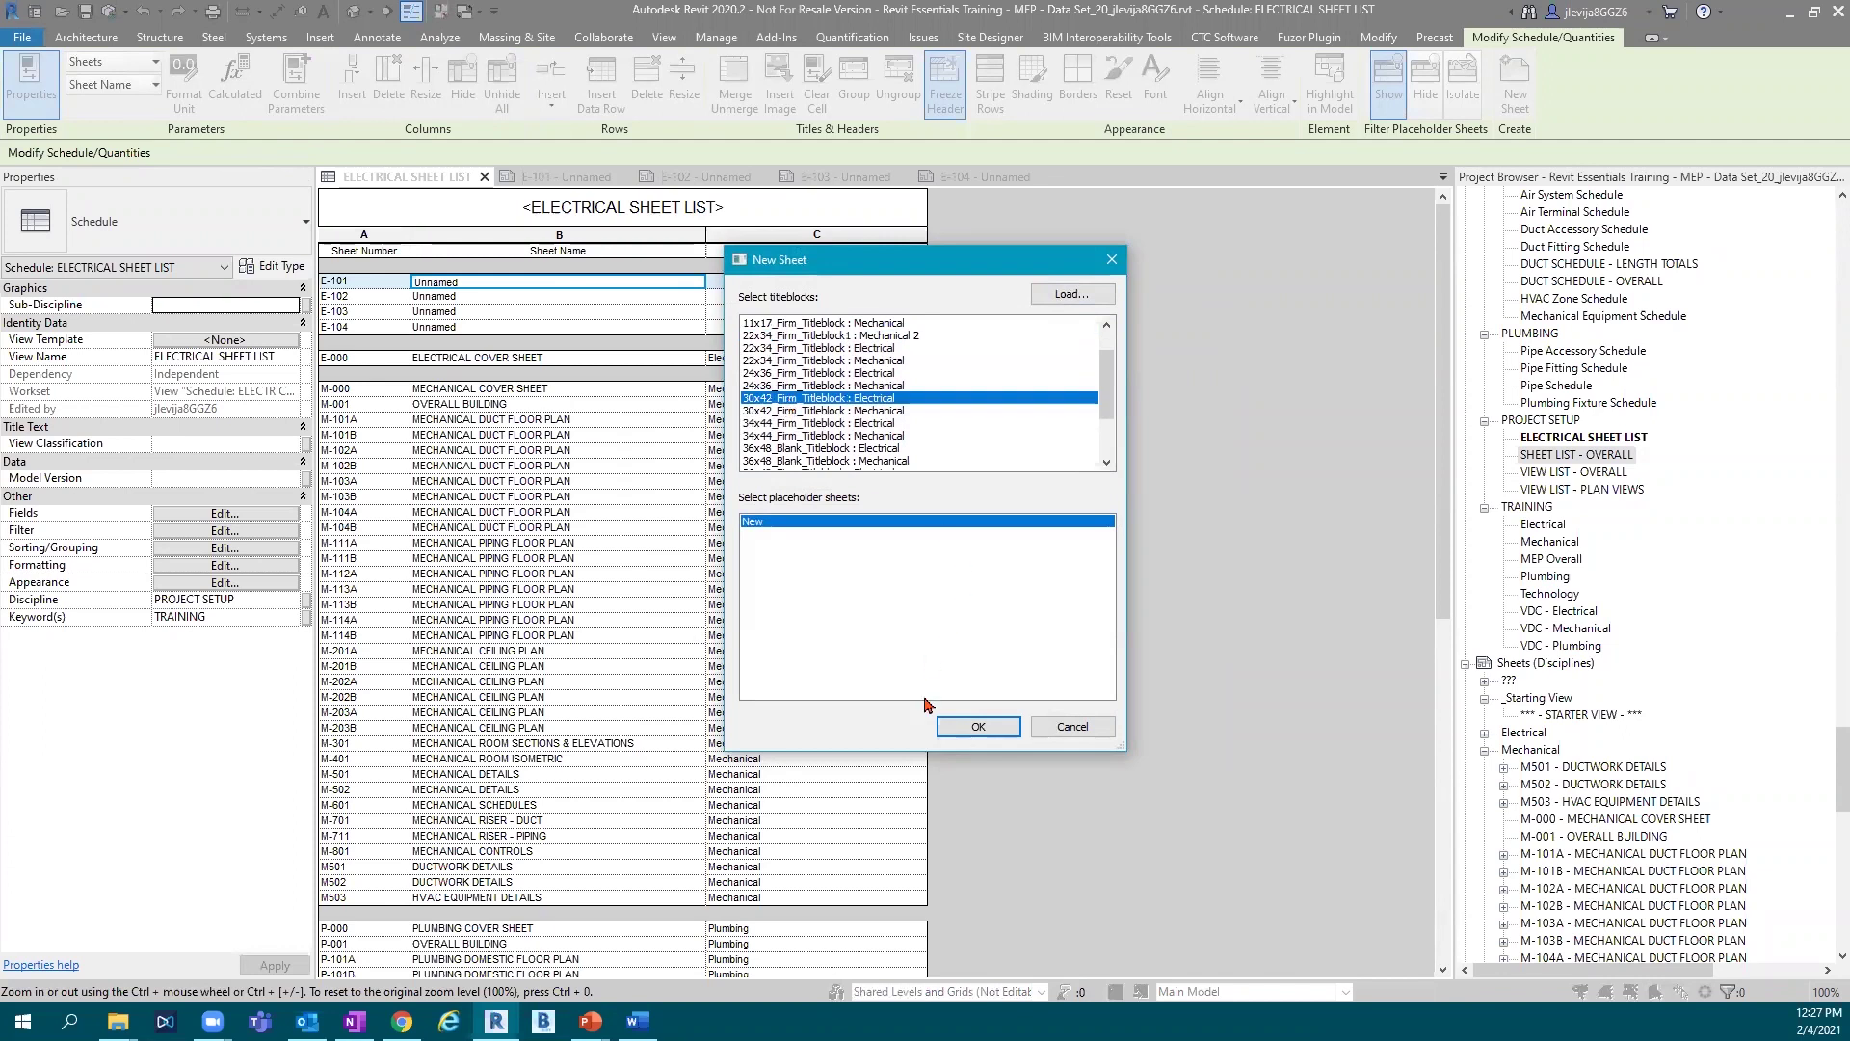
{"action": "left_click", "coordinate": [978, 726]}
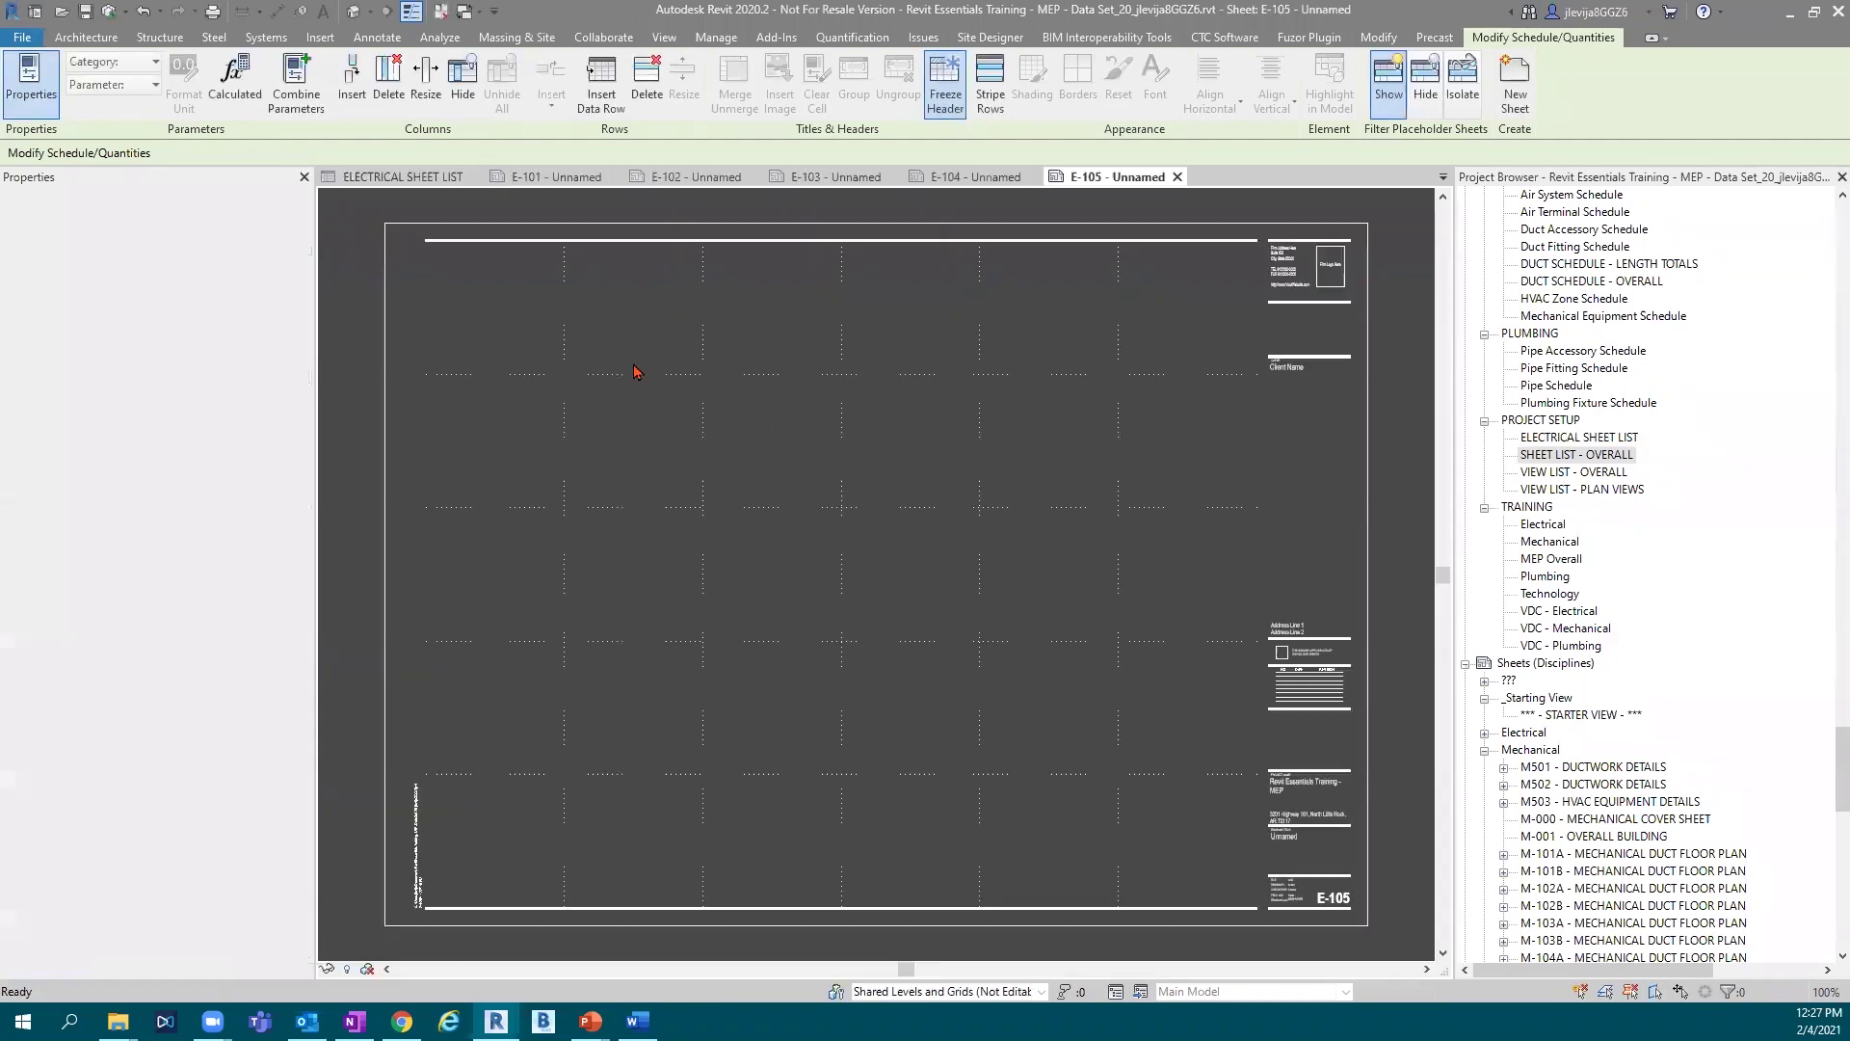
{"action": "key", "text": "ctrl+Tab"}
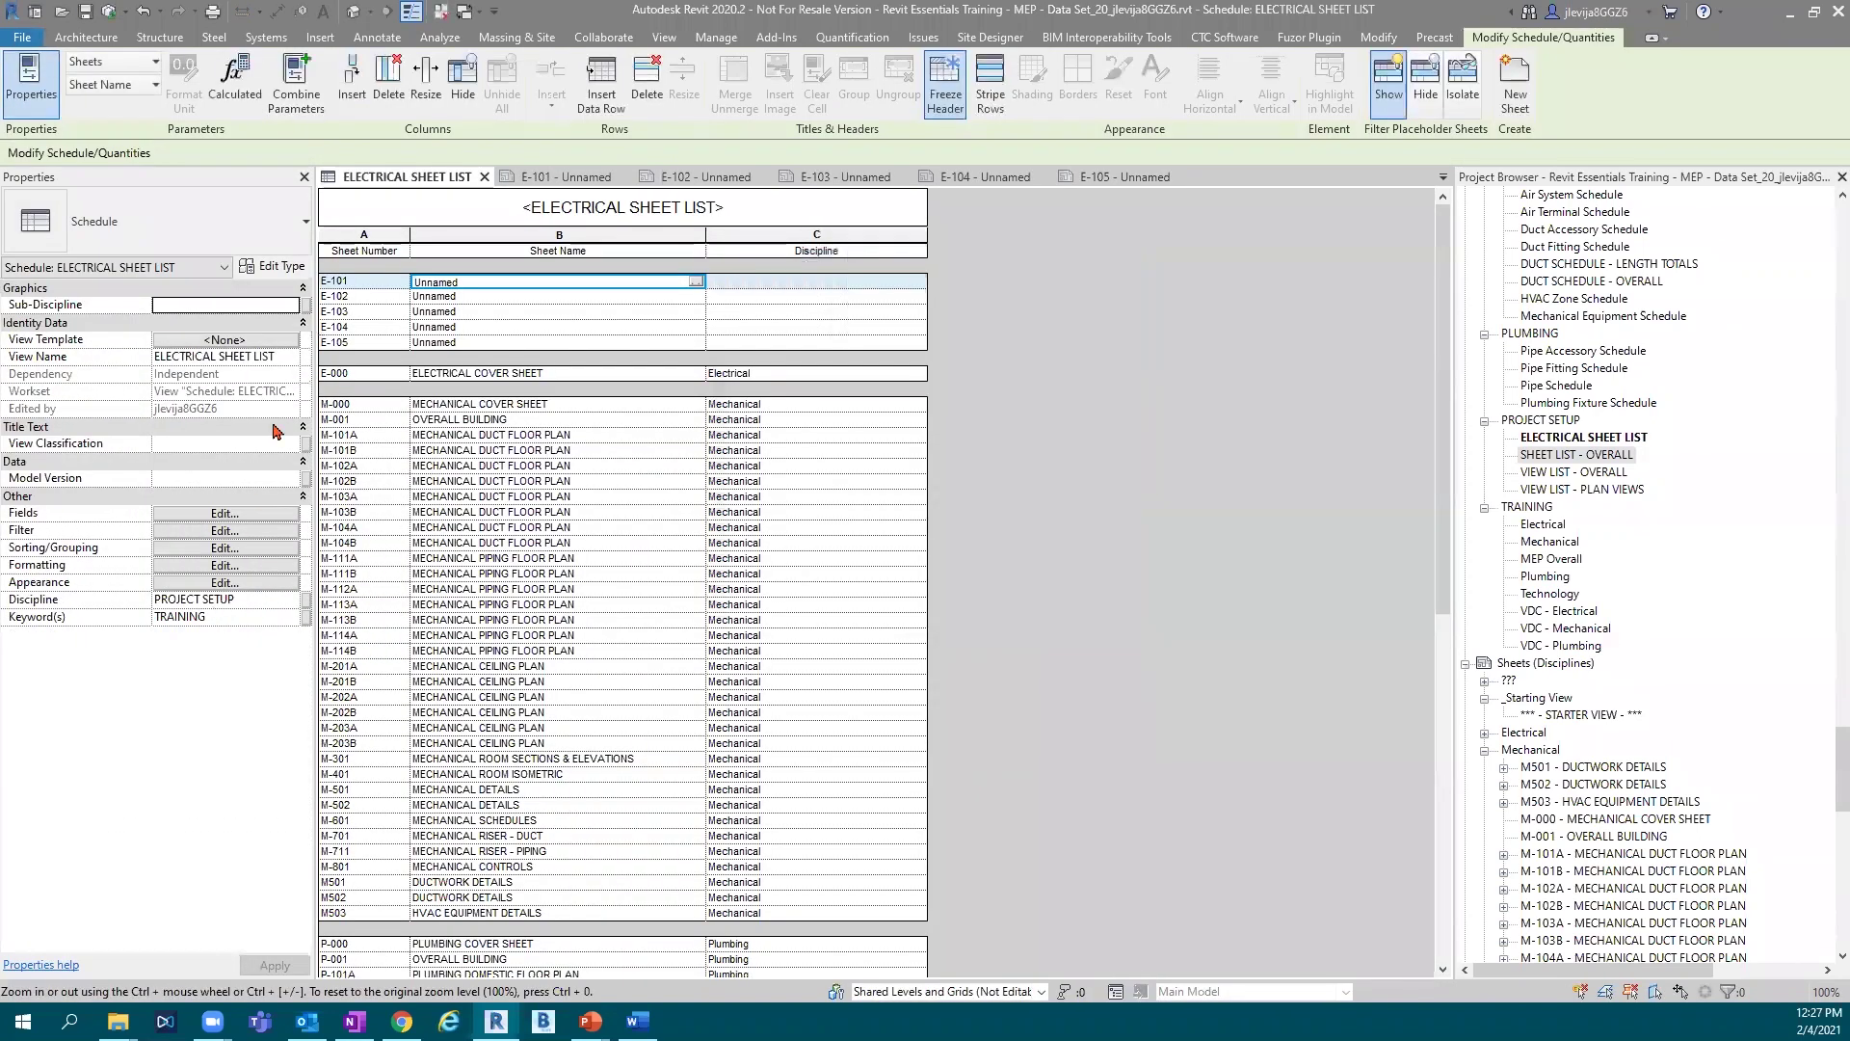
Renumber sheet E-105 as E-201 in the electrical sheet list.
{"action": "left_click", "coordinate": [366, 342]}
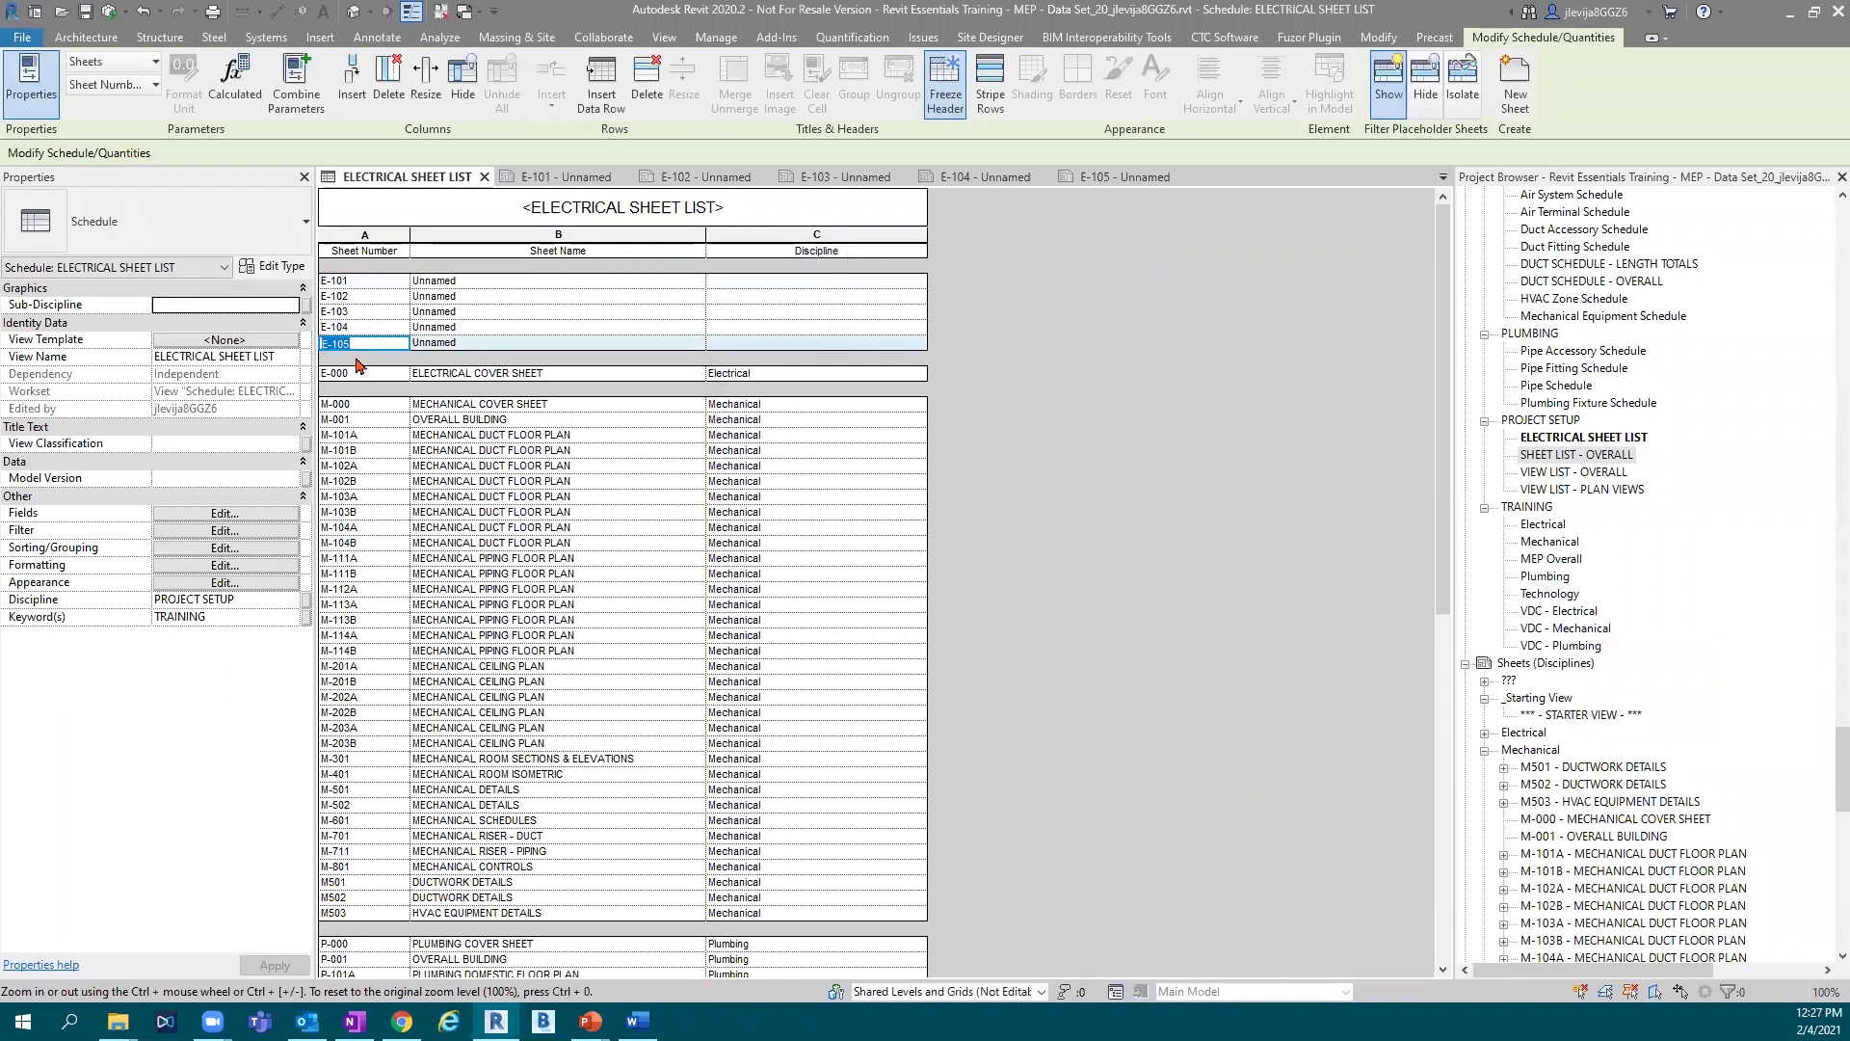
{"action": "key", "text": "BackSpace"}
{"action": "key", "text": "BackSpace"}
{"action": "key", "text": "BackSpace"}
Assign the Electrical discipline to sheets E-101, E-102, E-103, E-104 and E-201.
{"action": "left_click", "coordinate": [914, 281]}
{"action": "left_click", "coordinate": [917, 281]}
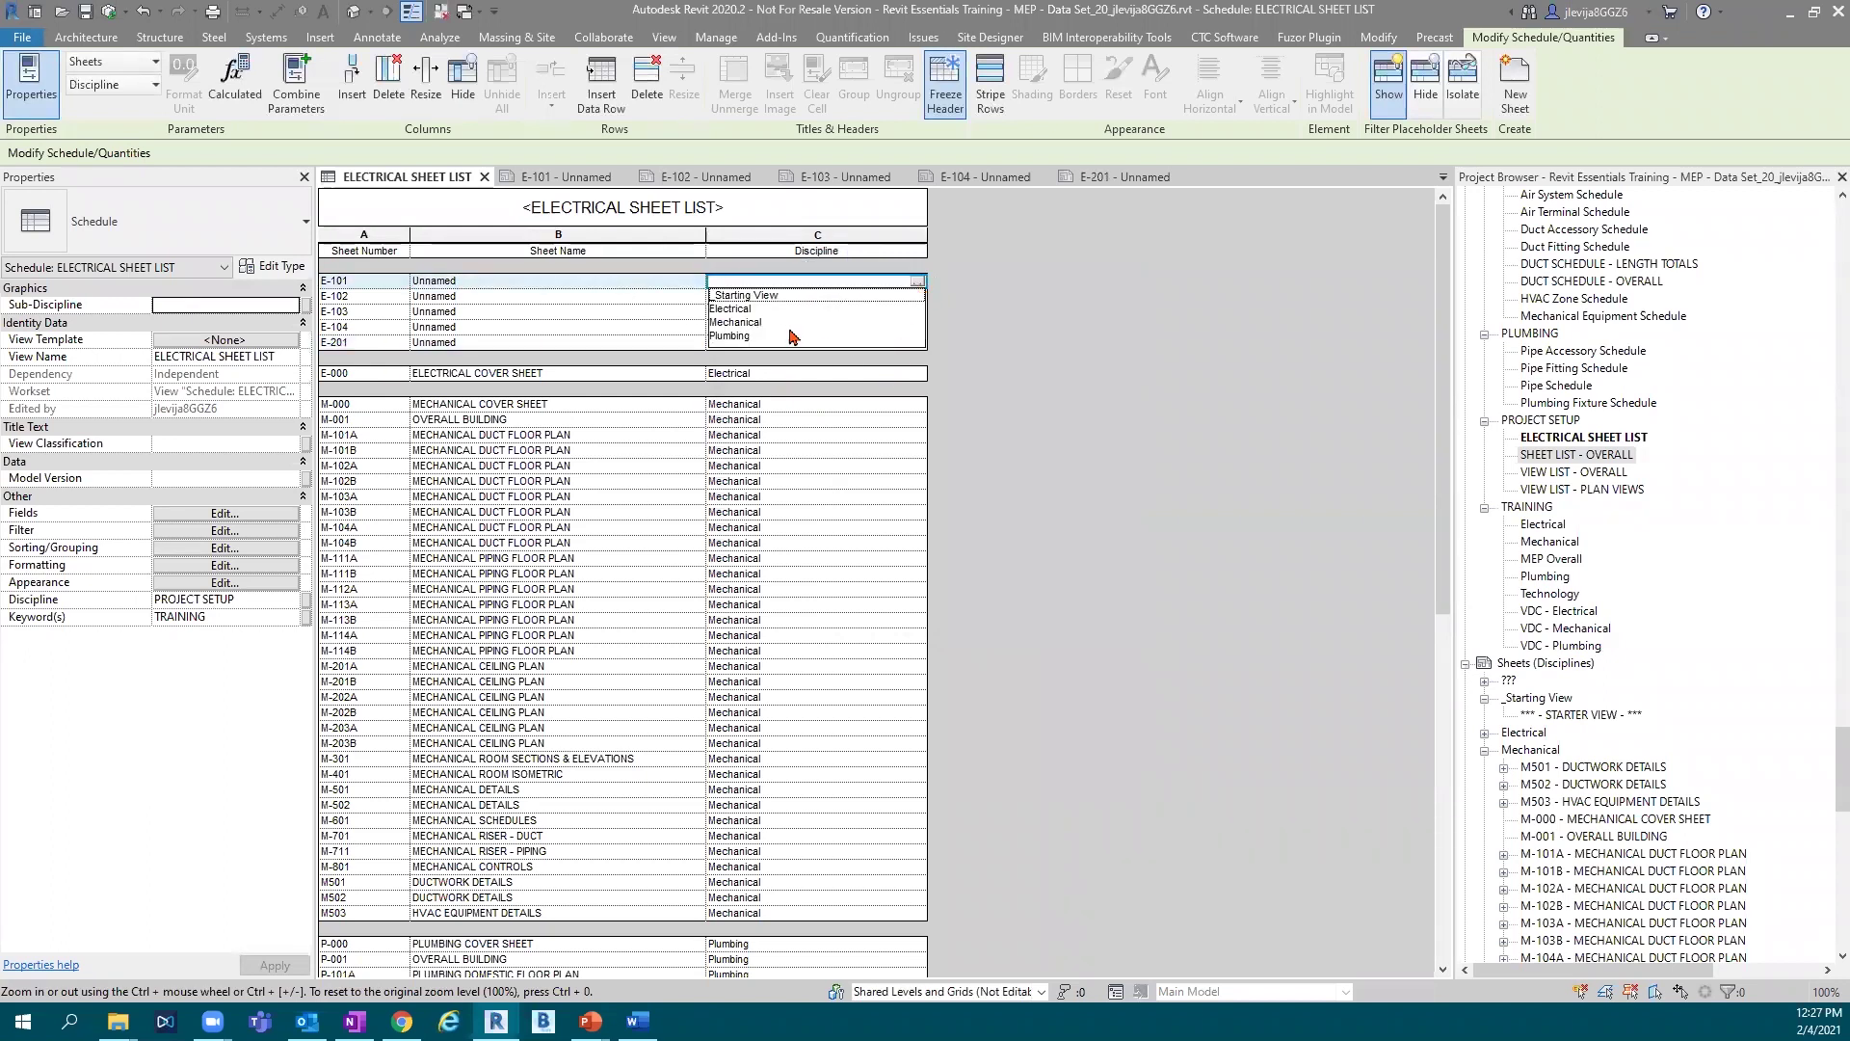
{"action": "left_click", "coordinate": [763, 310]}
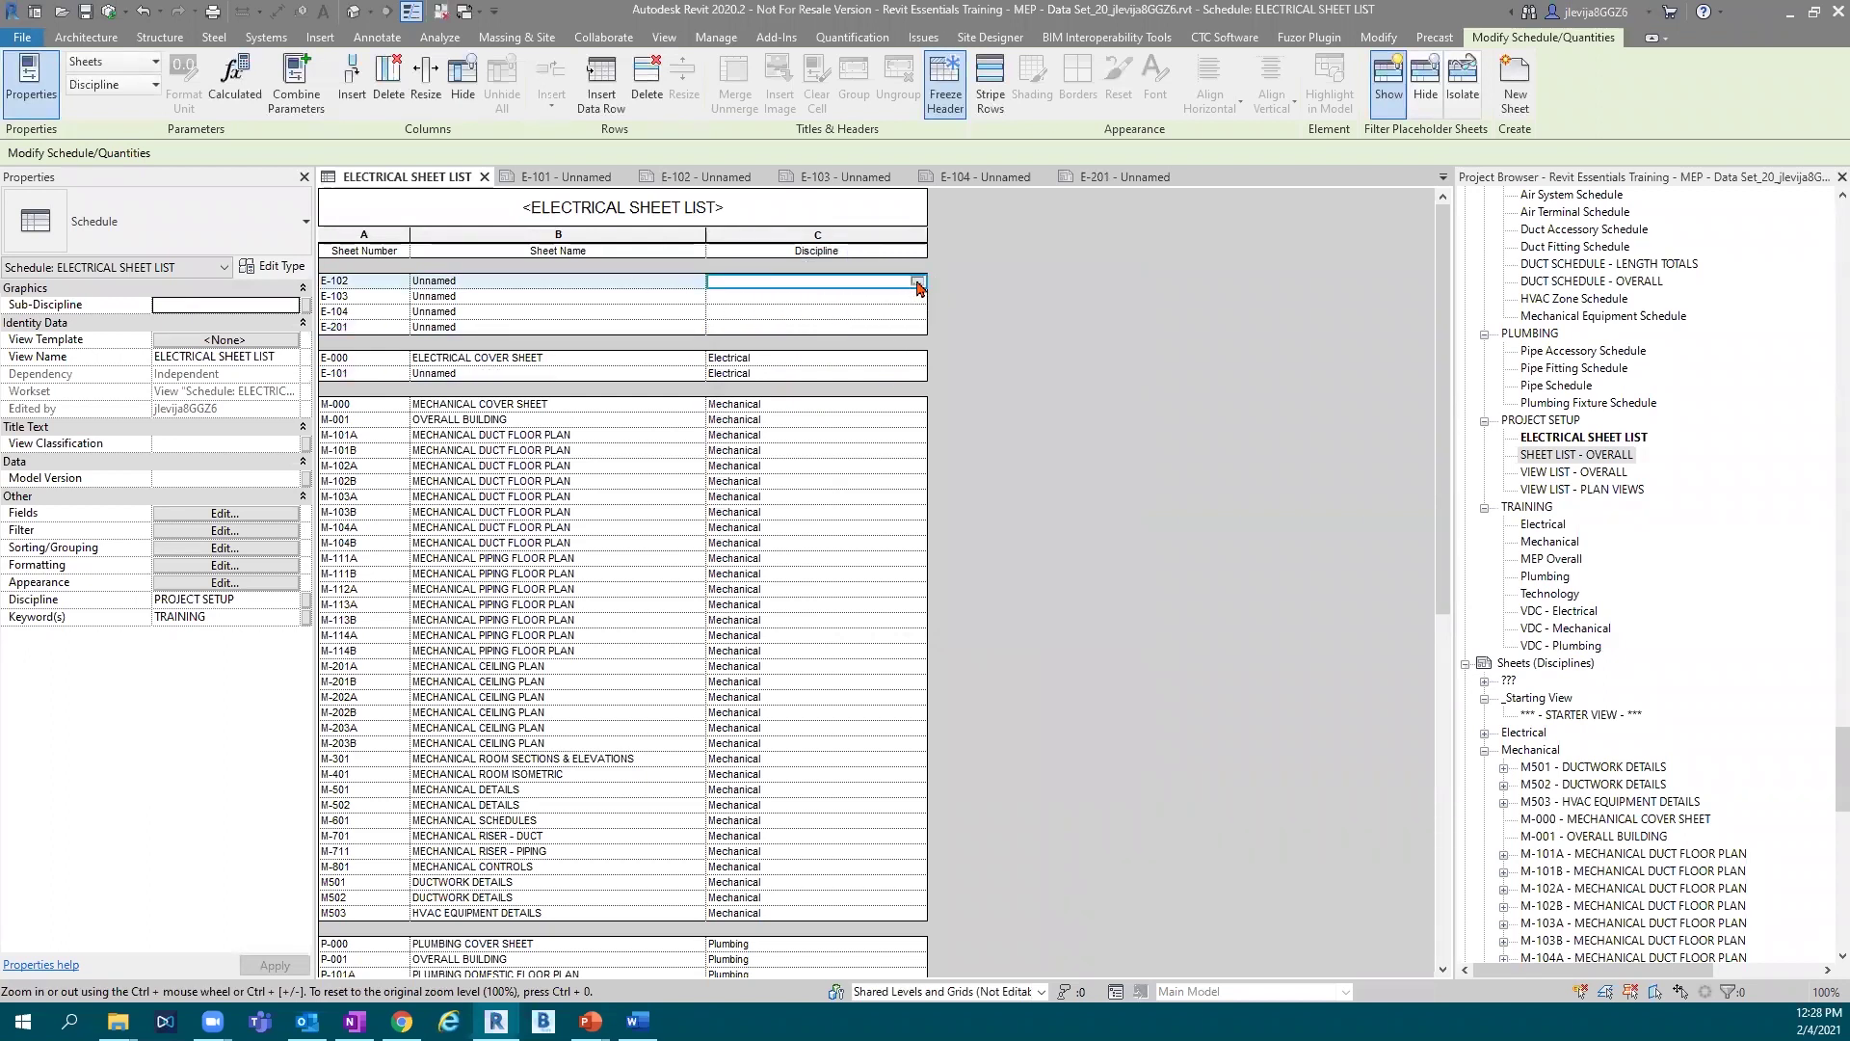
{"action": "left_click", "coordinate": [918, 282]}
{"action": "left_click", "coordinate": [781, 310]}
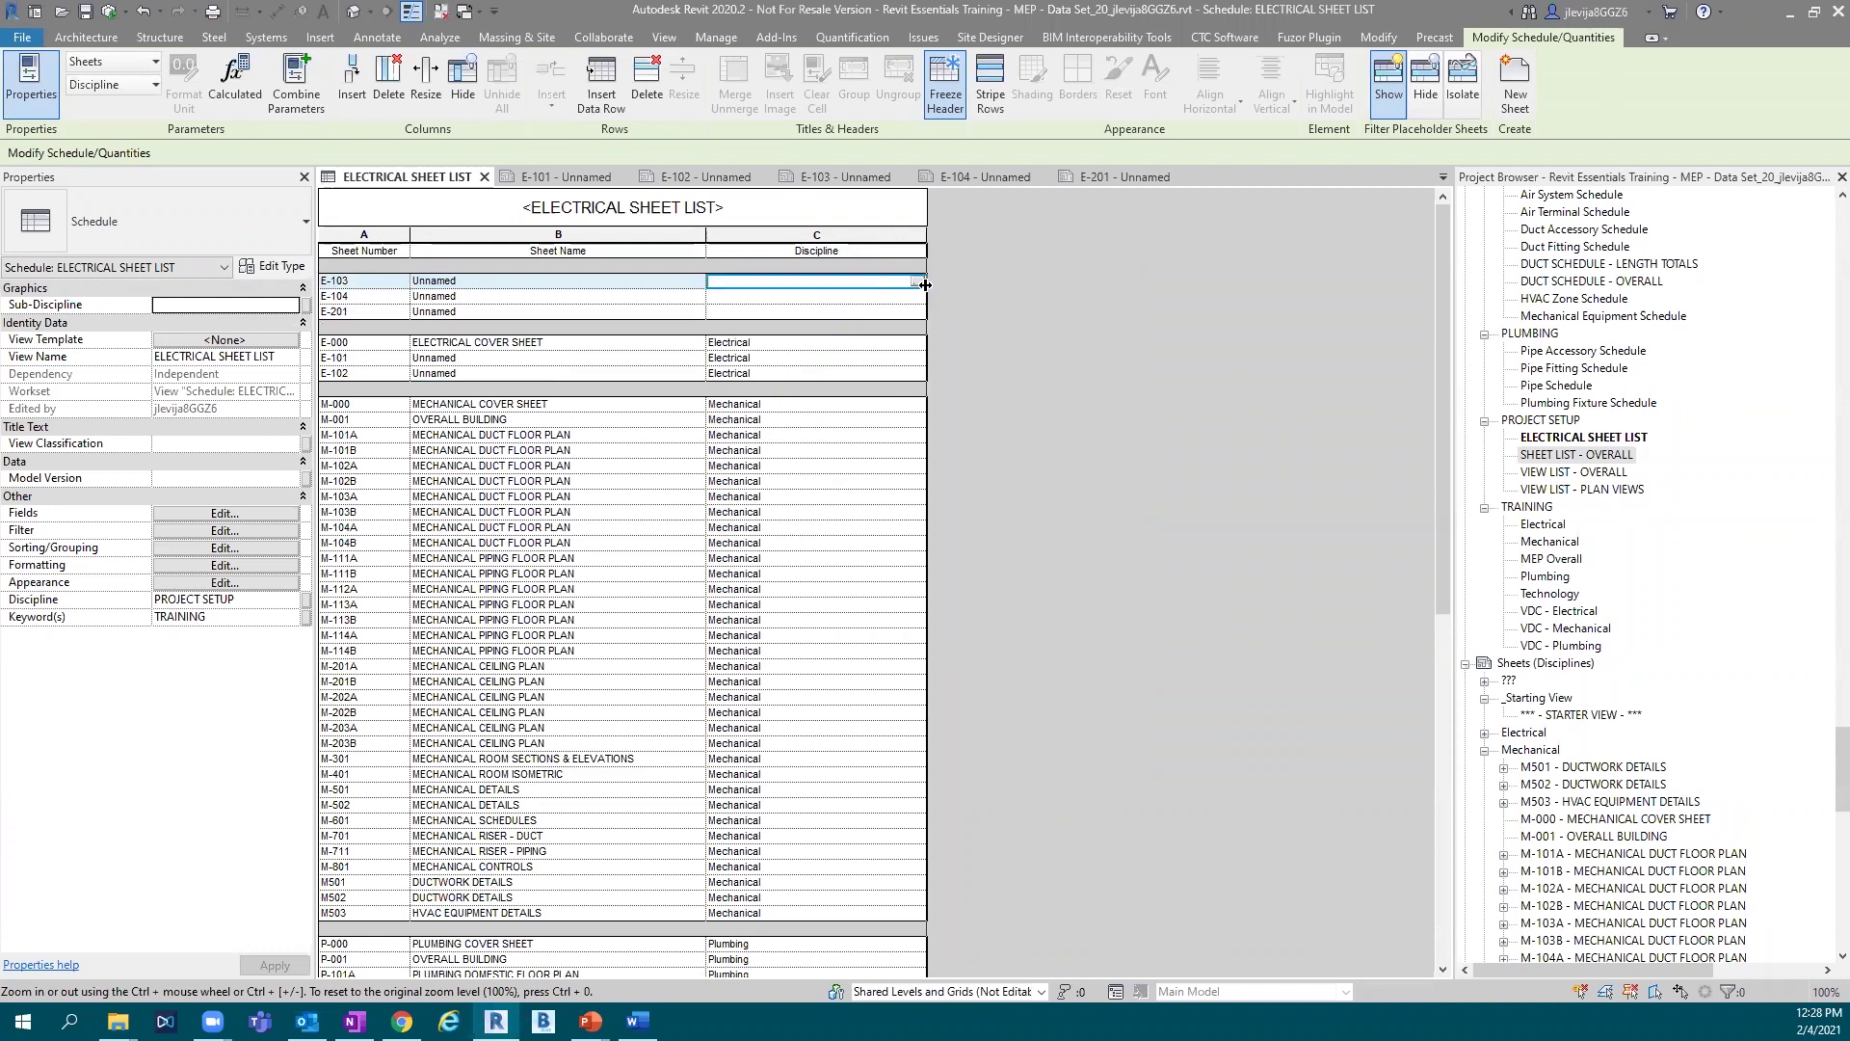
{"action": "left_click", "coordinate": [917, 281]}
{"action": "left_click", "coordinate": [796, 306]}
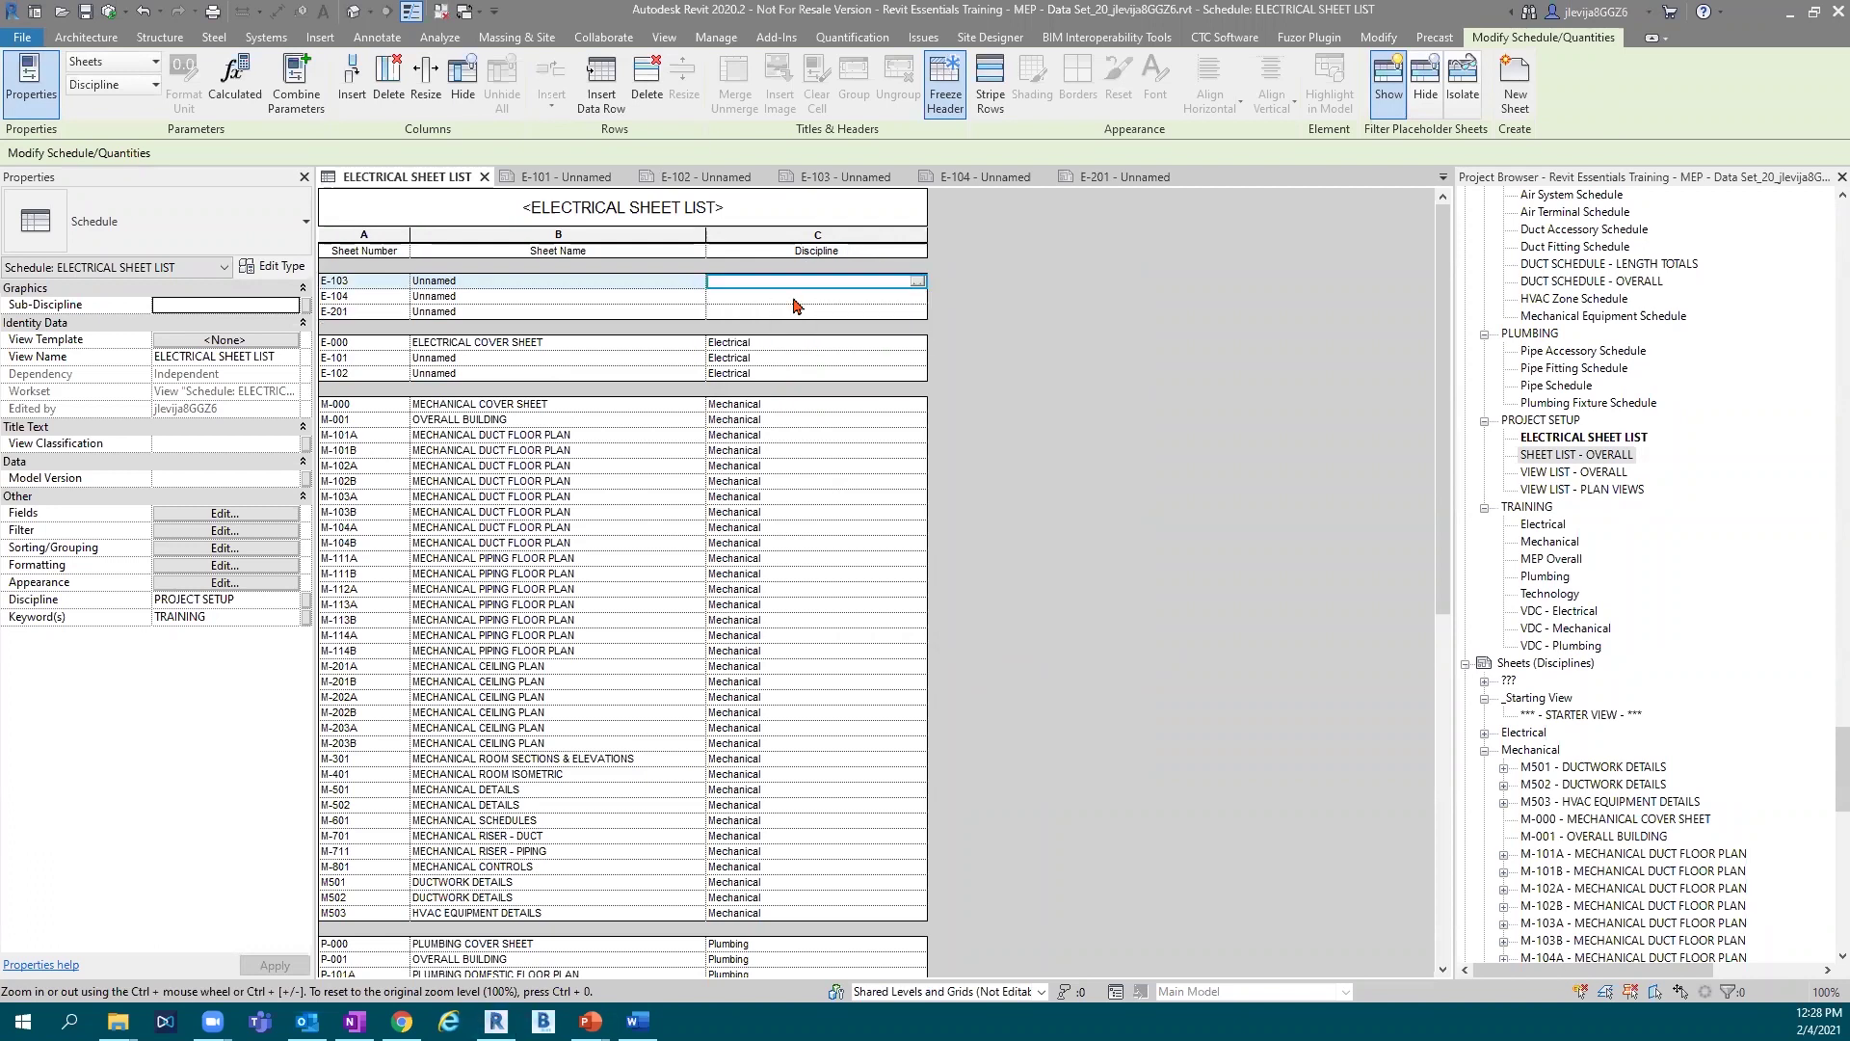
{"action": "left_click", "coordinate": [917, 281]}
{"action": "left_click", "coordinate": [800, 310]}
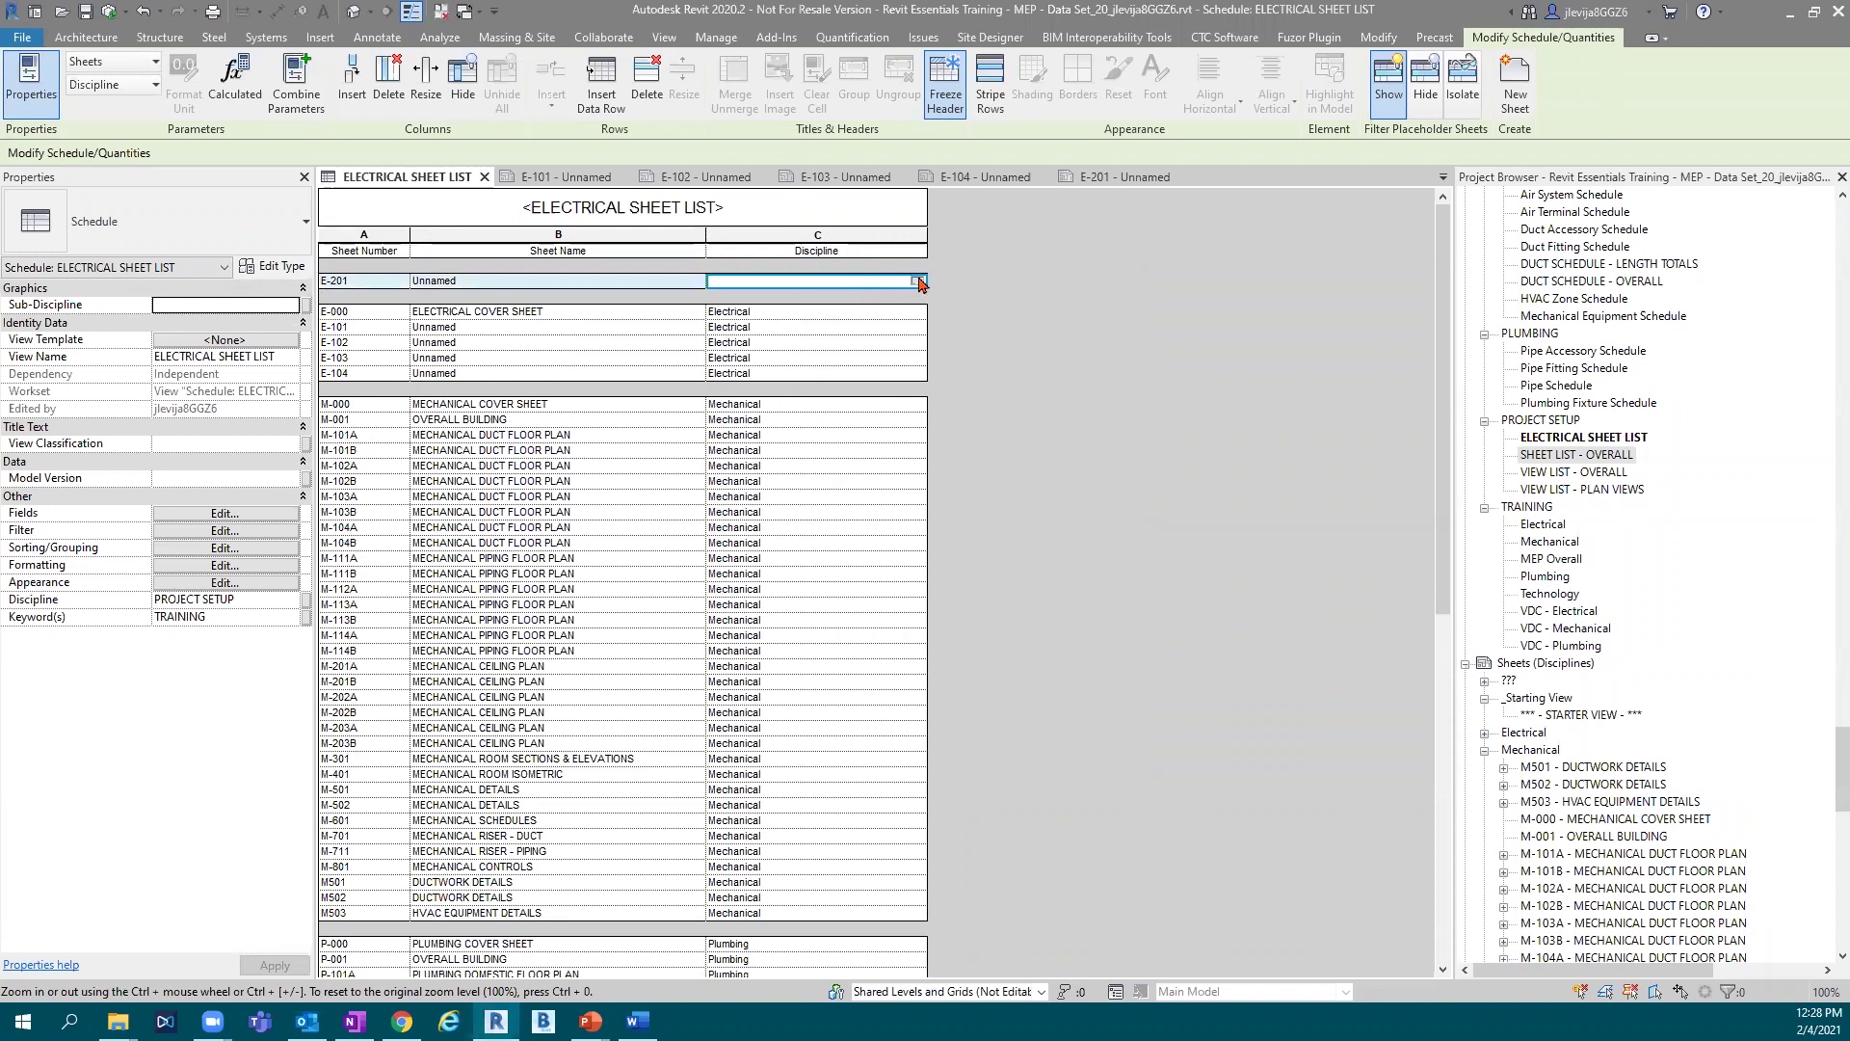
{"action": "left_click", "coordinate": [917, 282]}
{"action": "left_click", "coordinate": [789, 311]}
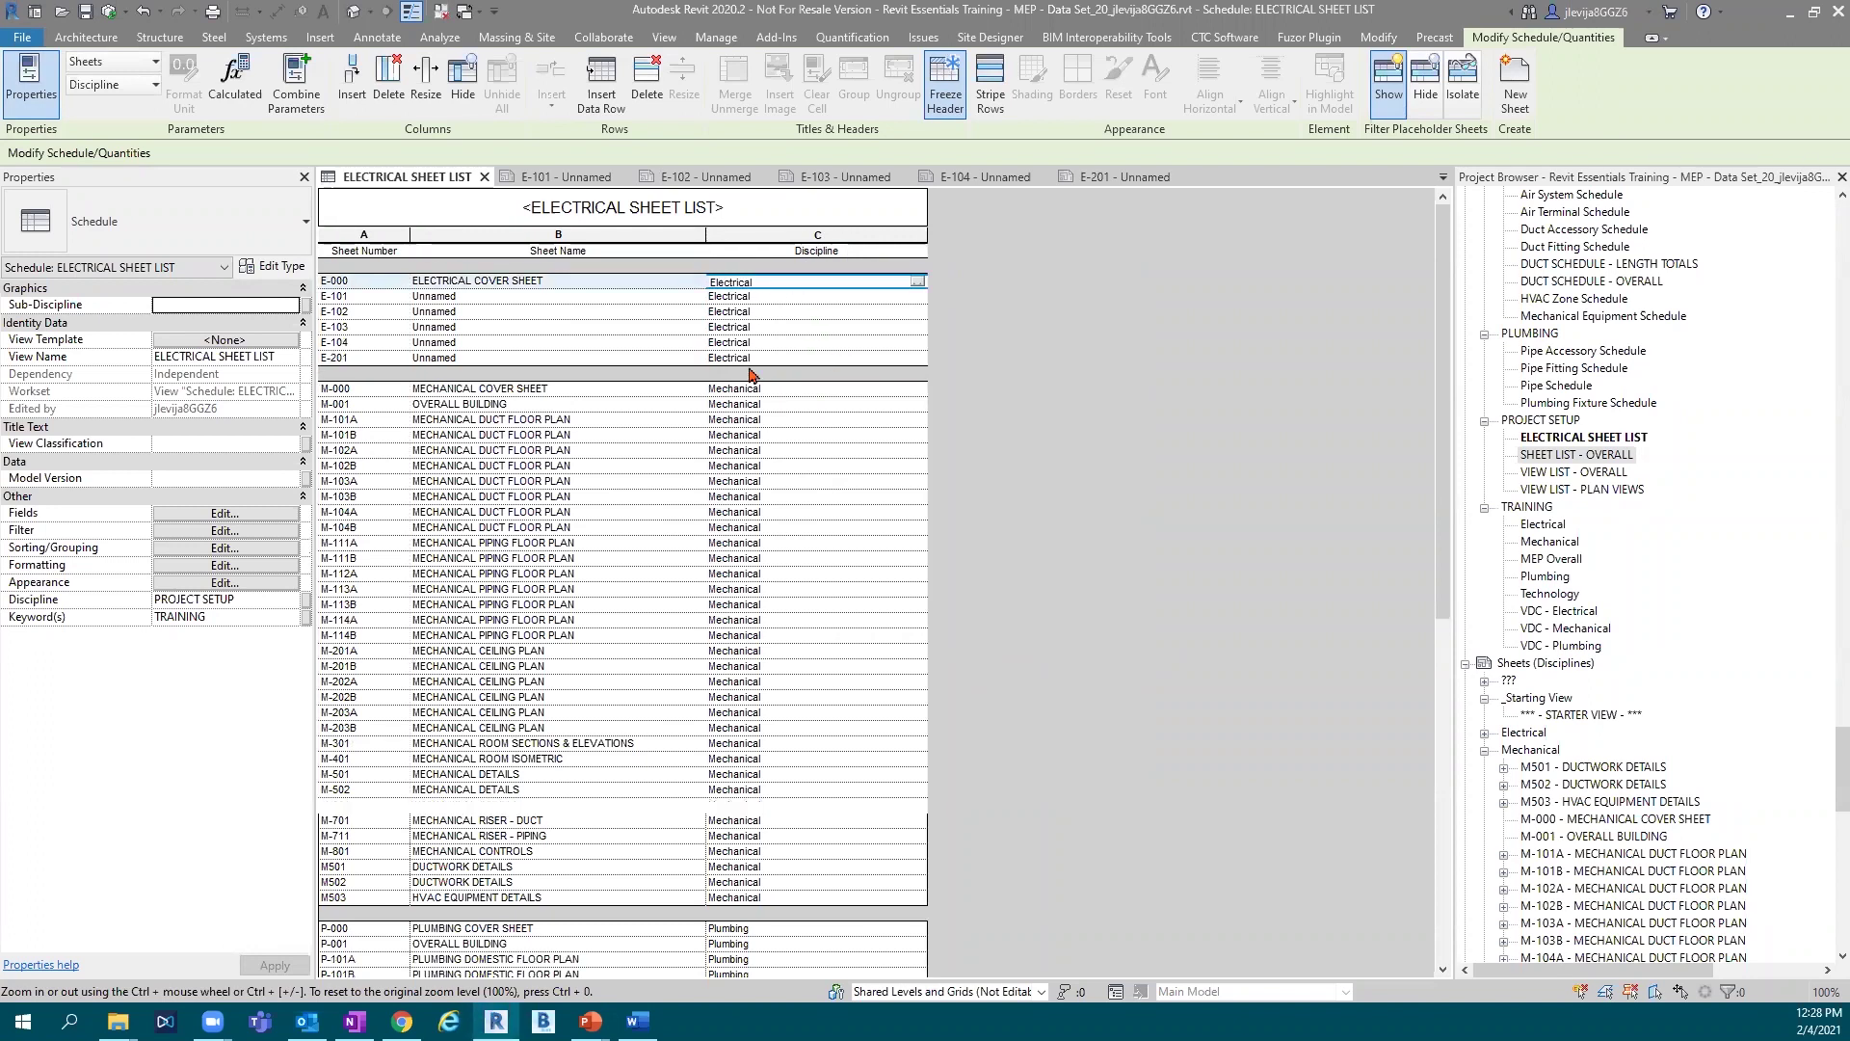
Name sheet E-101 ELECTRICAL FLOOR PLAN - LEVEL 01 - POWER.
{"action": "left_click", "coordinate": [510, 298]}
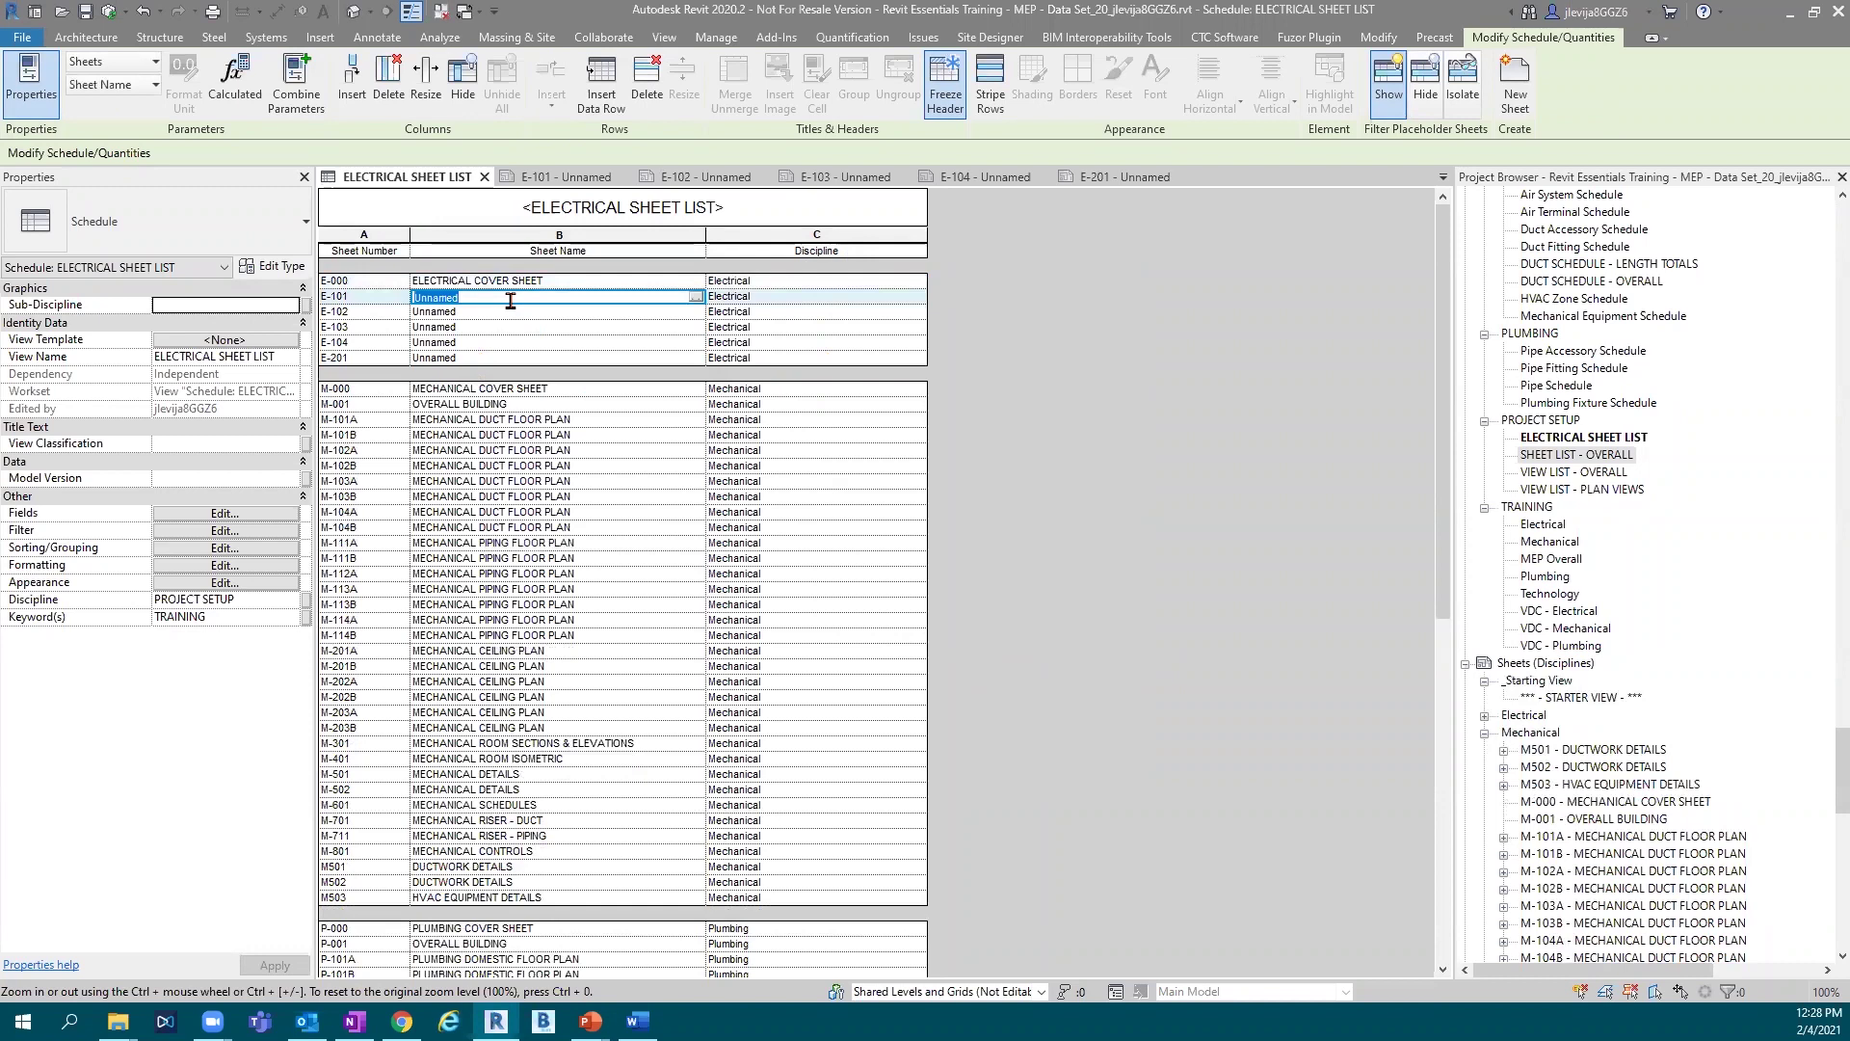
{"action": "type", "text": "lee"}
{"action": "key", "text": "BackSpace"}
{"action": "key", "text": "BackSpace"}
{"action": "key", "text": "BackSpace"}
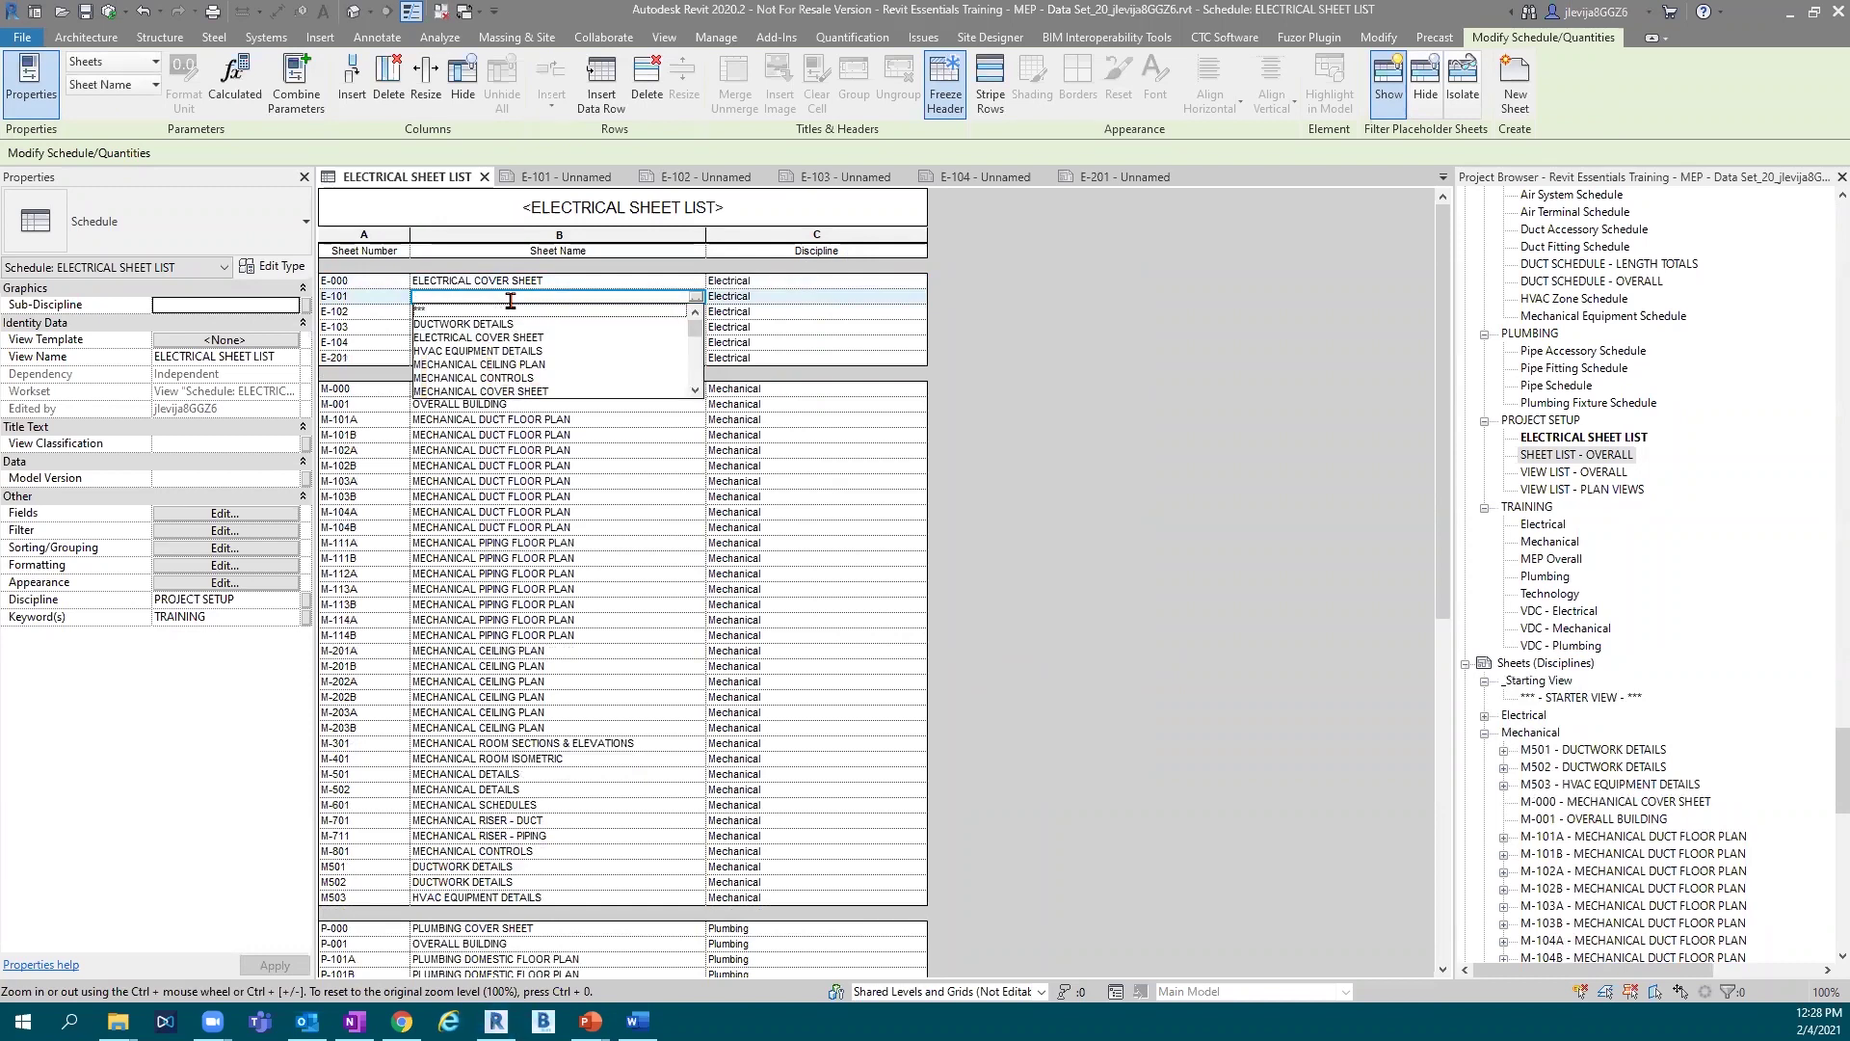
{"action": "type", "text": "EKEC"}
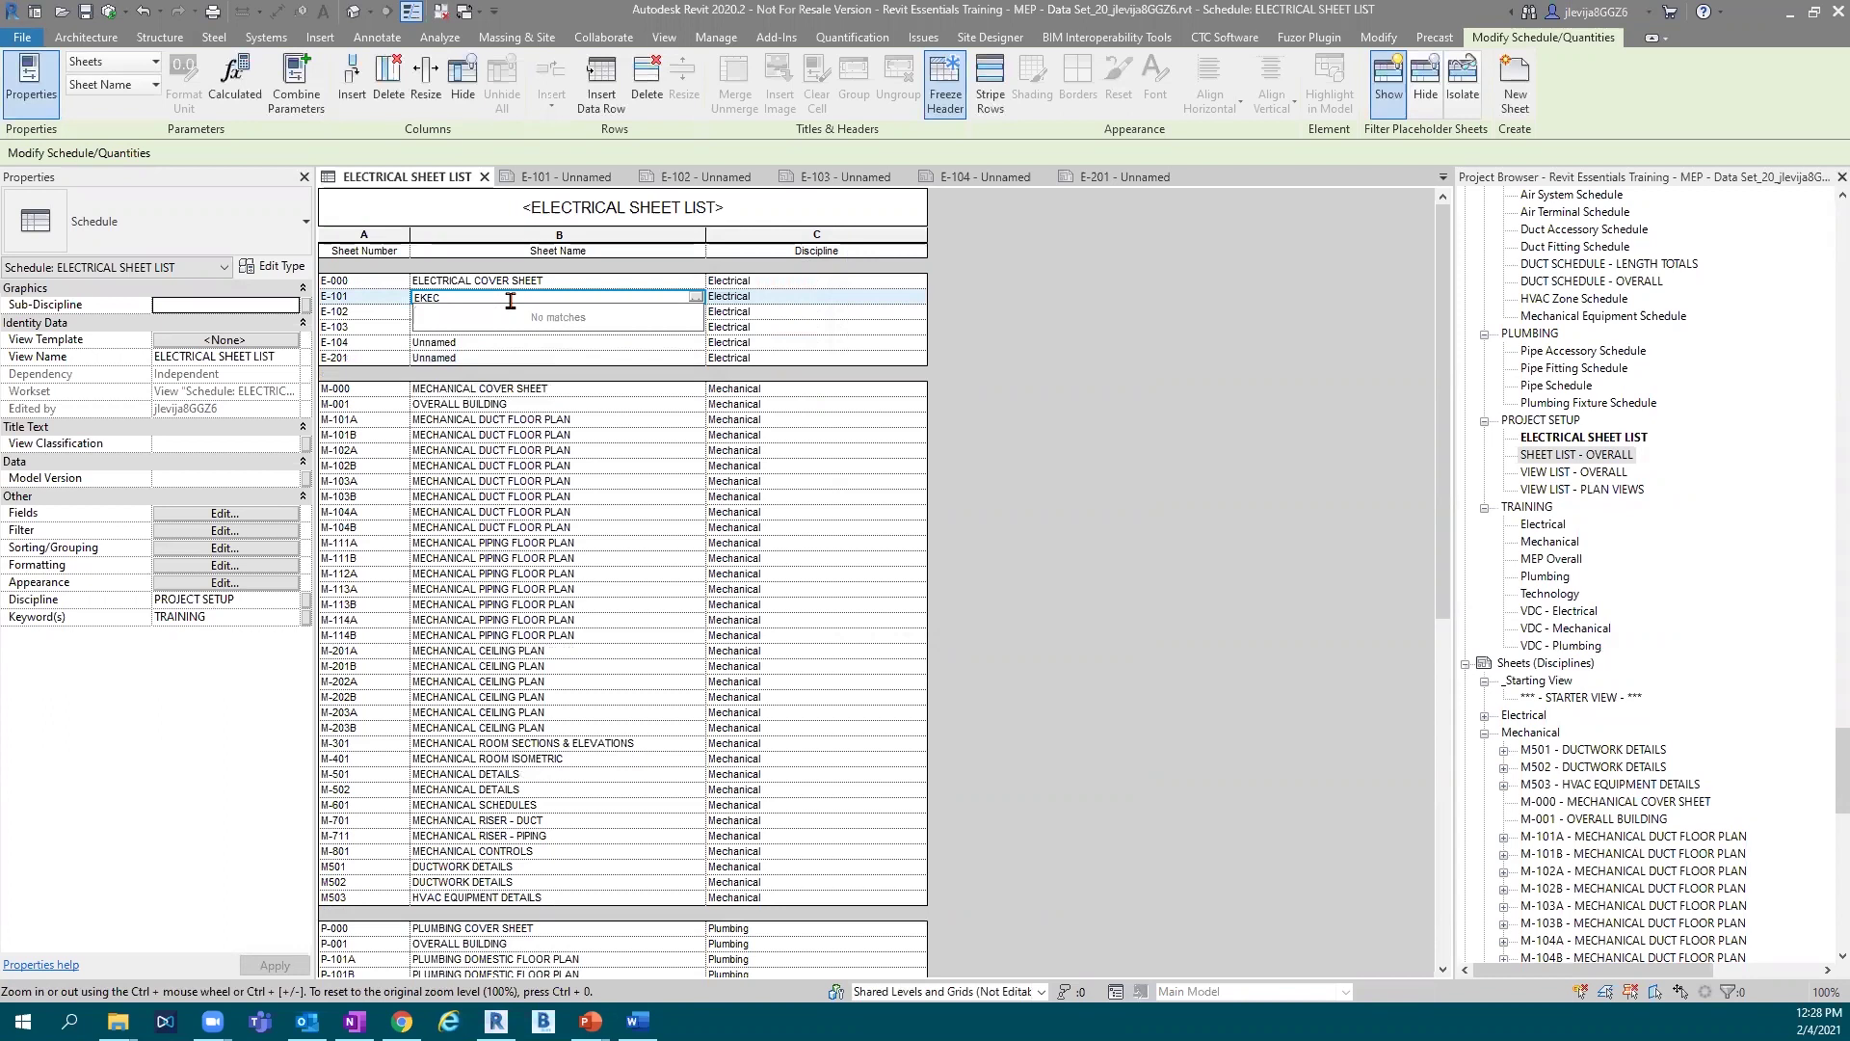
{"action": "key", "text": "BackSpace"}
{"action": "type", "text": "LECTR"}
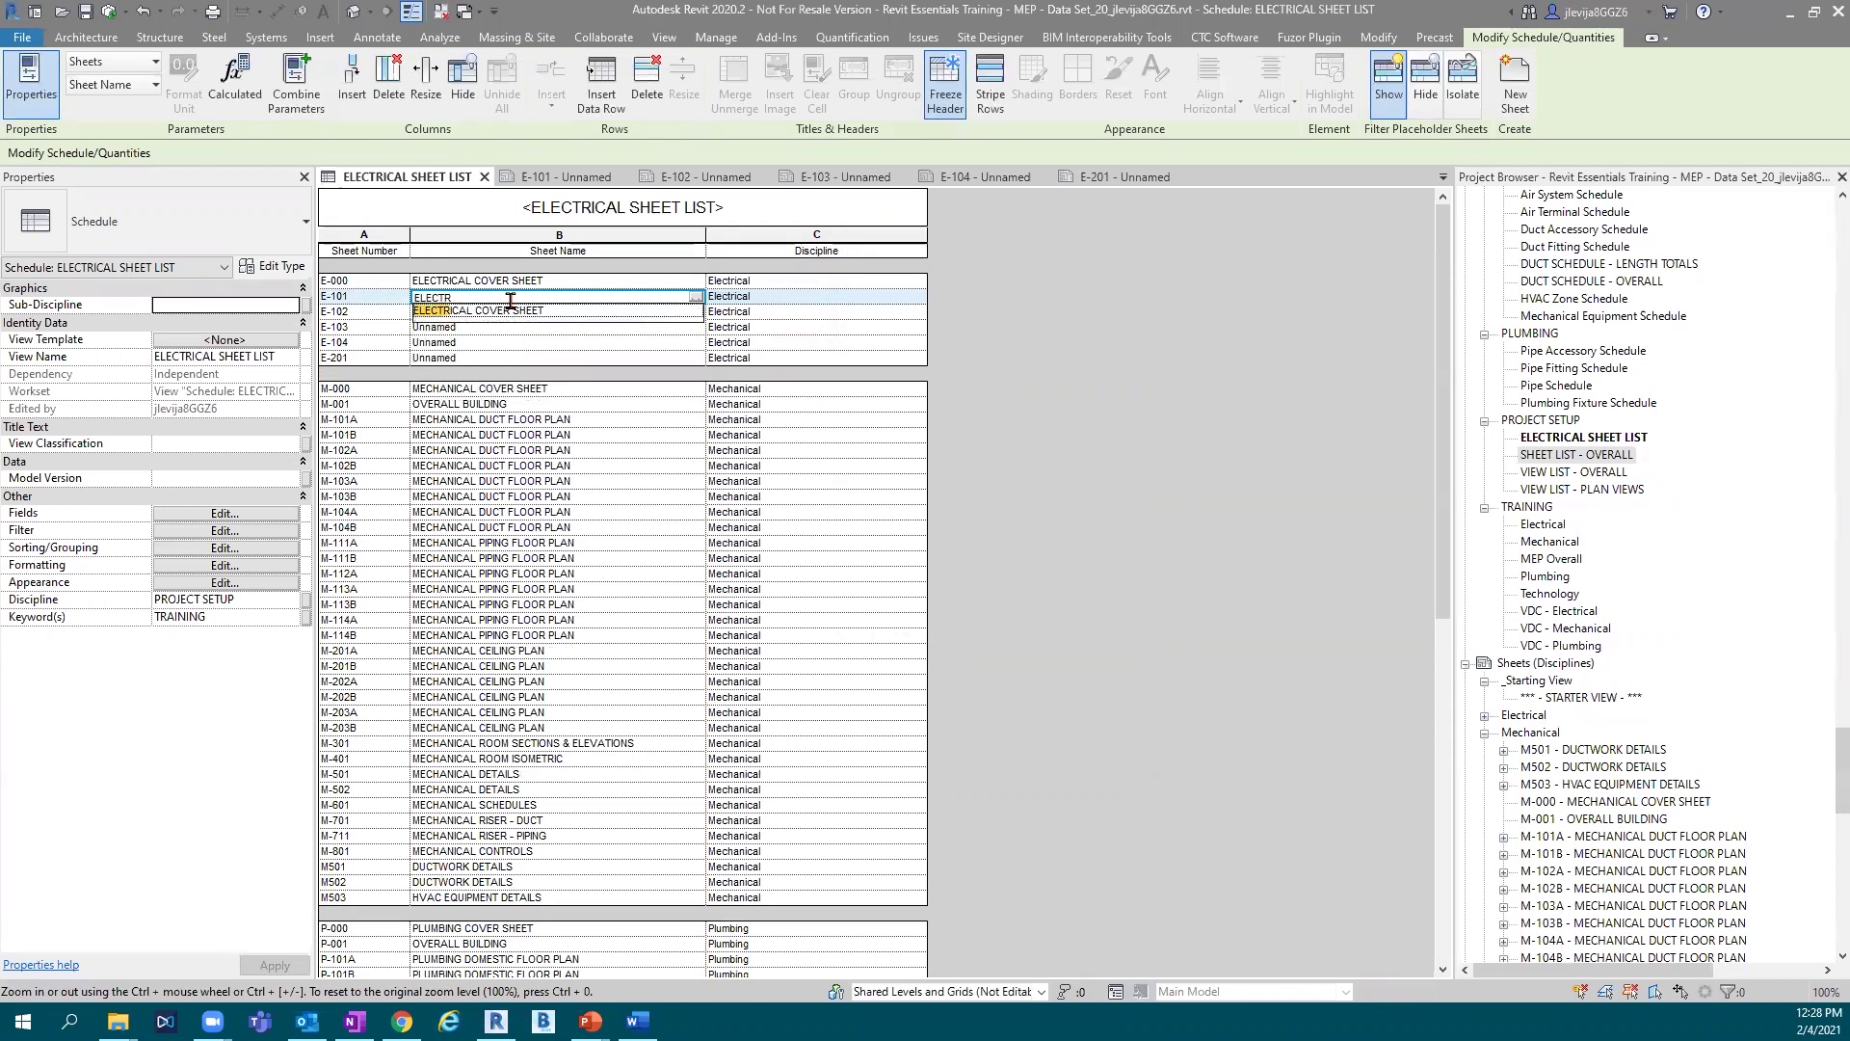
{"action": "type", "text": "ICAL FLOOR PLAN - LEVEL 01 - POWER"}
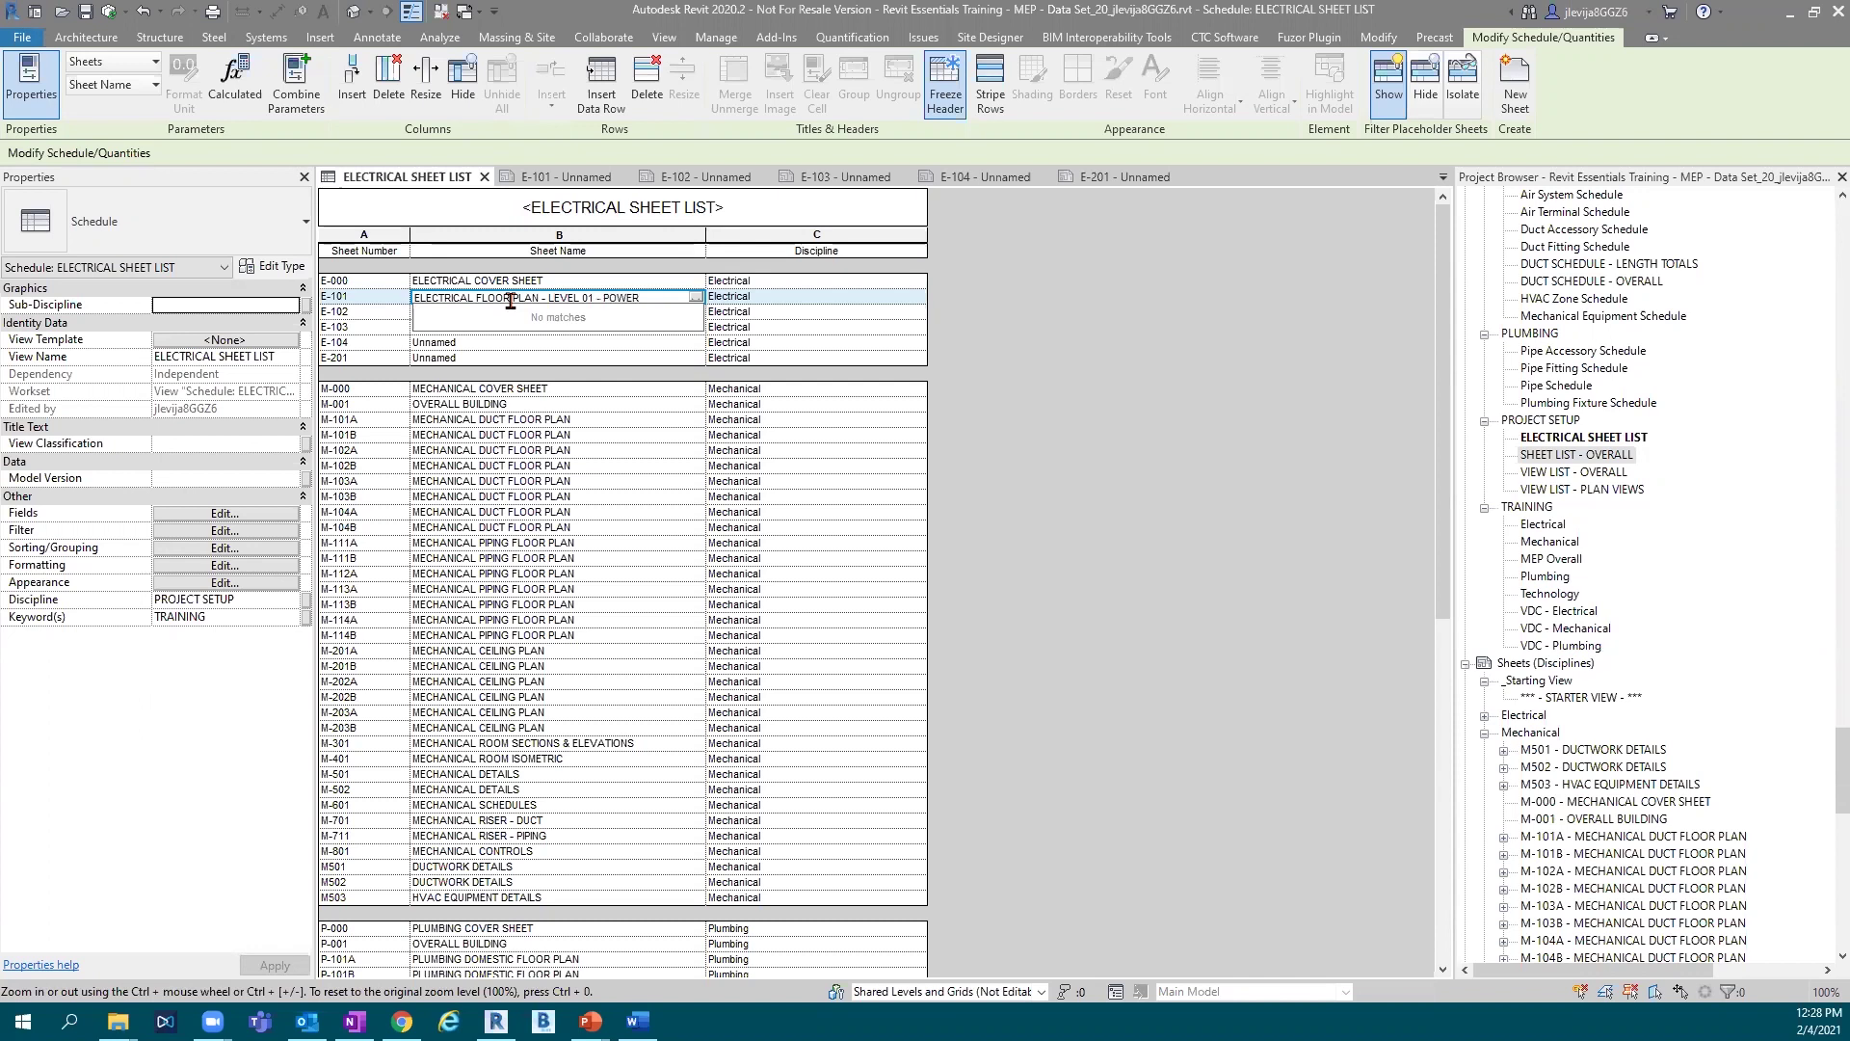
Copy the E-101 sheet name to E-102 and edit it to ELECTRICAL FLOOR PLAN - LEVEL 02 - POWER.
{"action": "left_click_drag", "start_coordinate": [652, 299], "coordinate": [381, 284]}
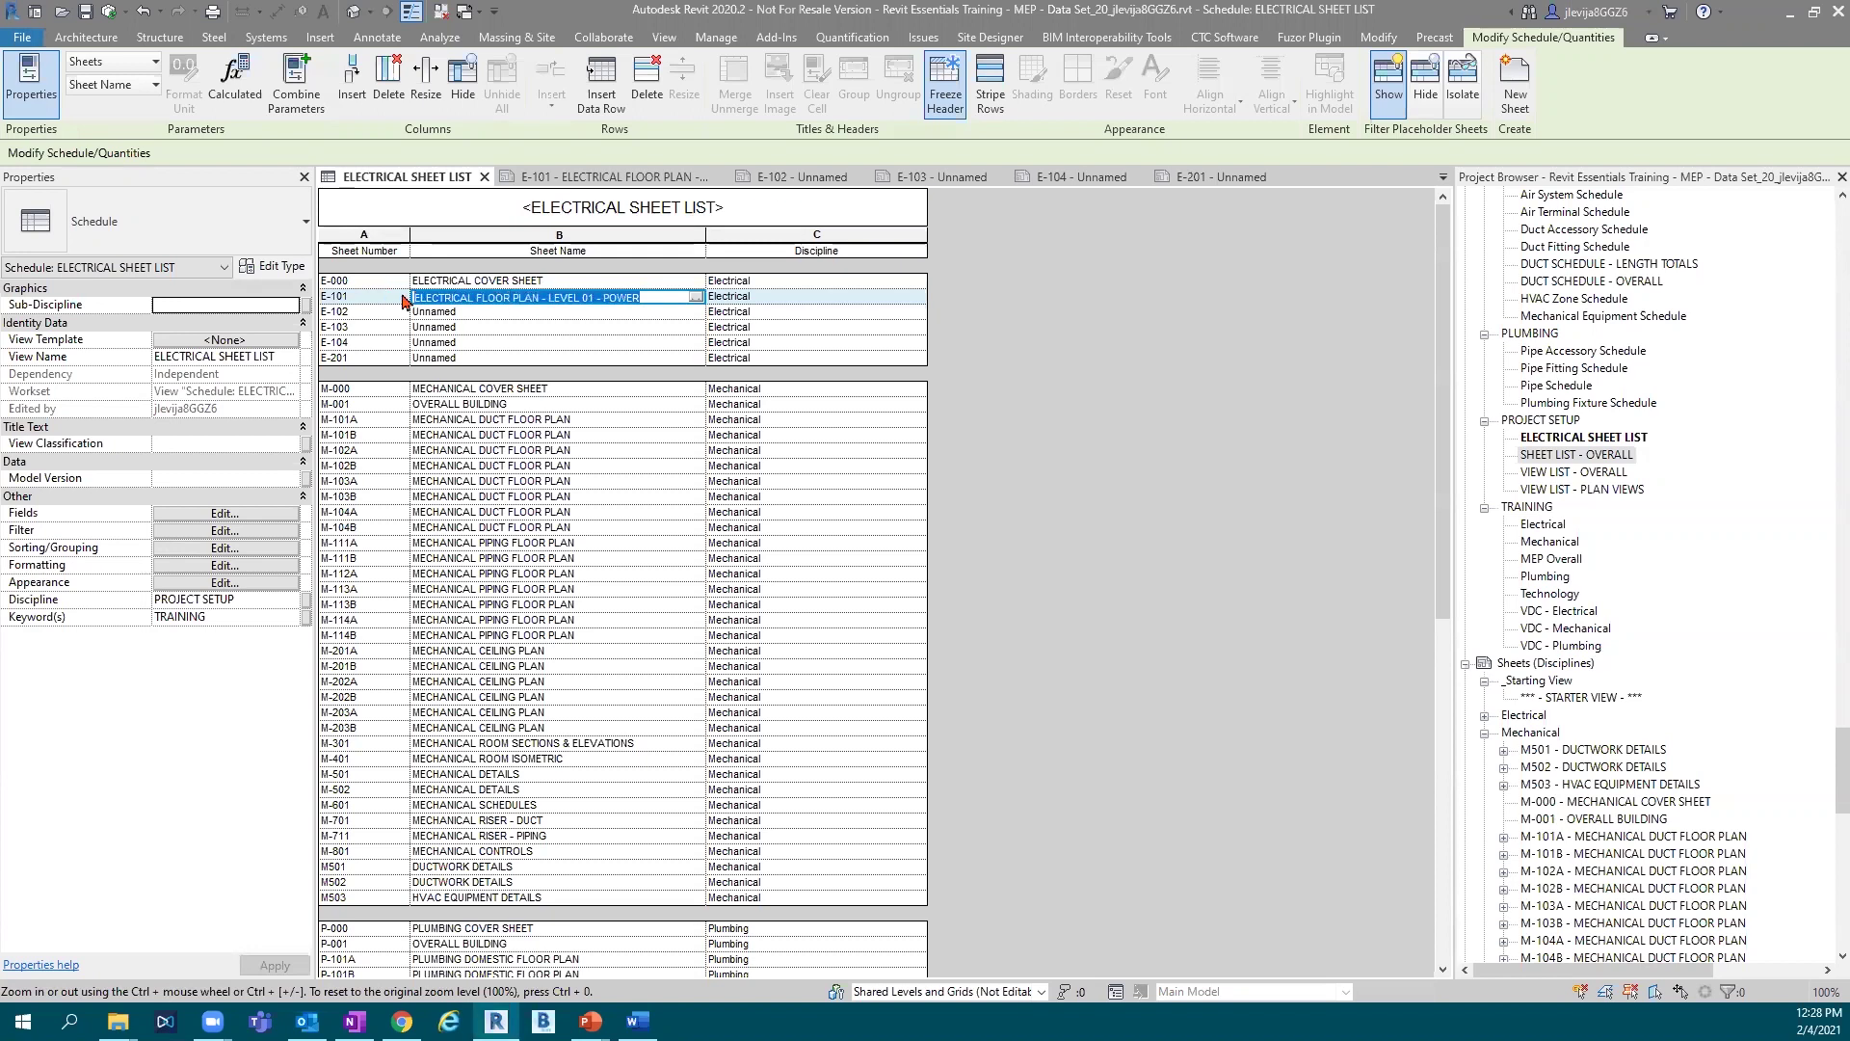
{"action": "key", "text": "ctrl+c"}
{"action": "left_click", "coordinate": [484, 313]}
{"action": "key", "text": "ctrl+v"}
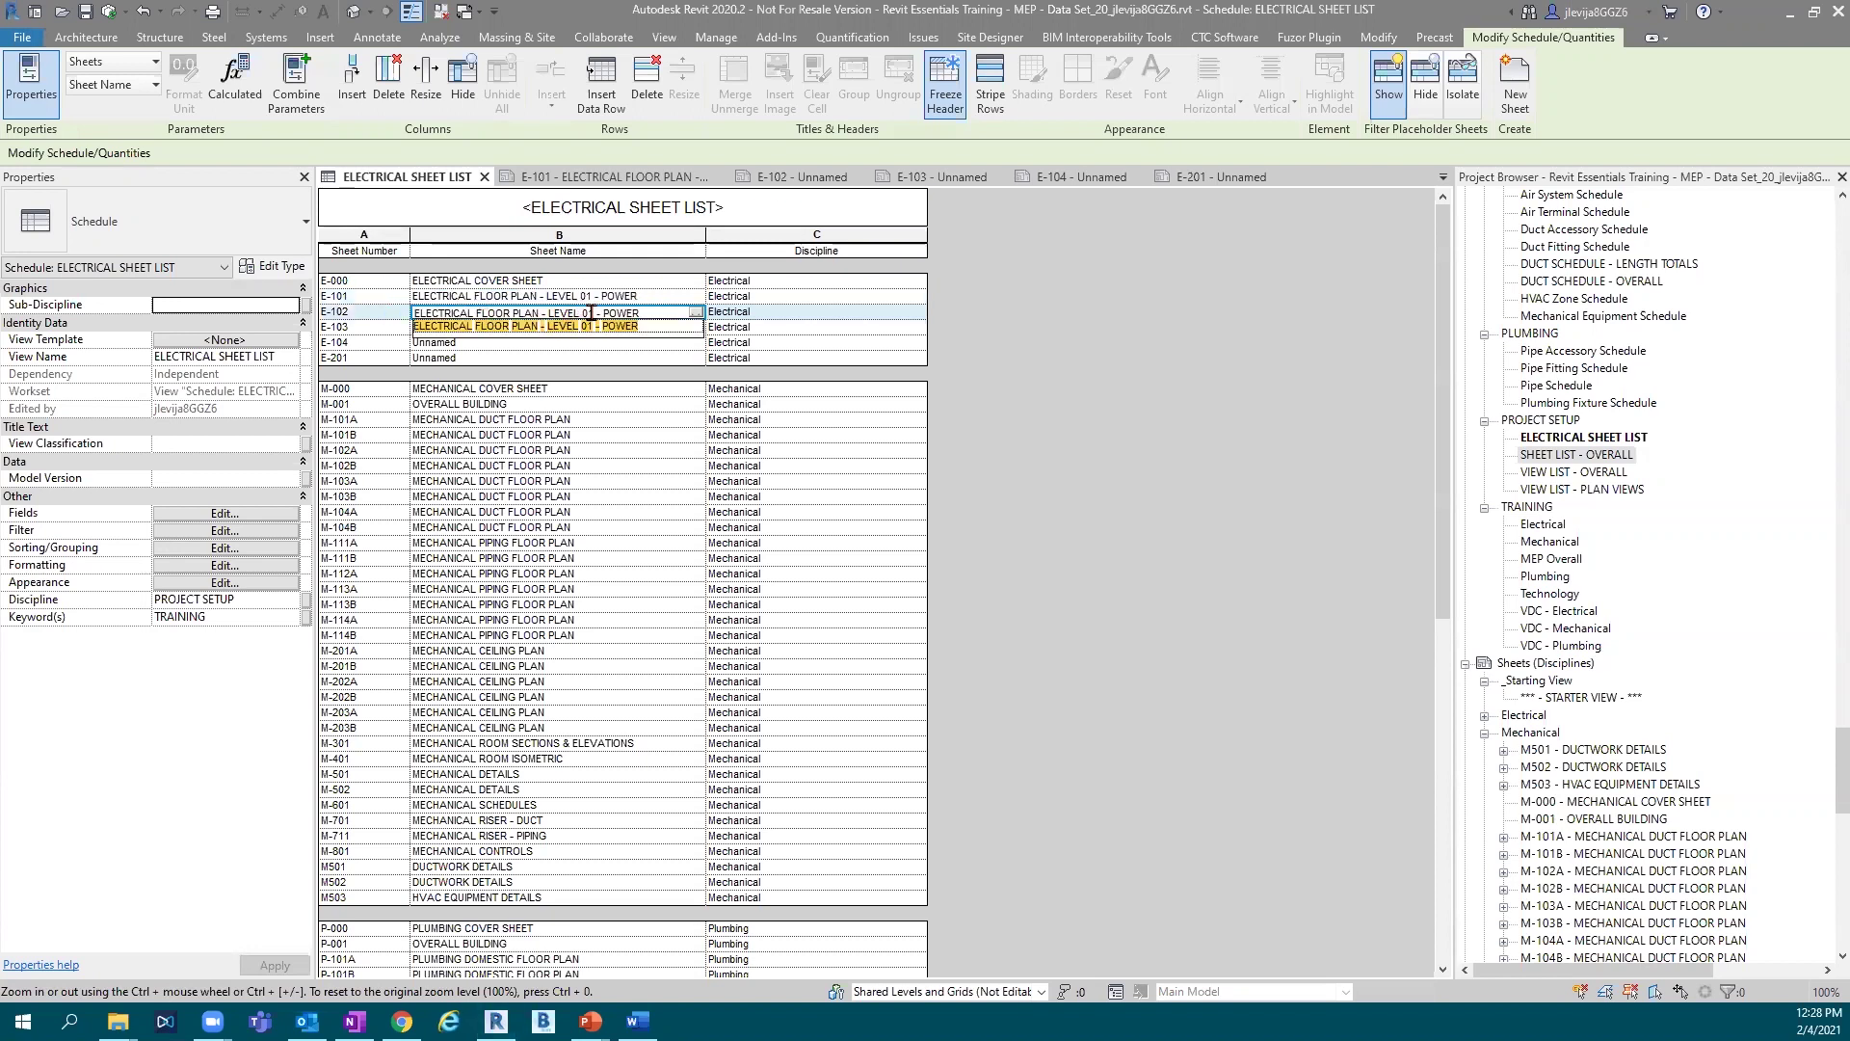
{"action": "left_click", "coordinate": [591, 314]}
{"action": "key", "text": "shift+End"}
{"action": "left_click", "coordinate": [590, 314]}
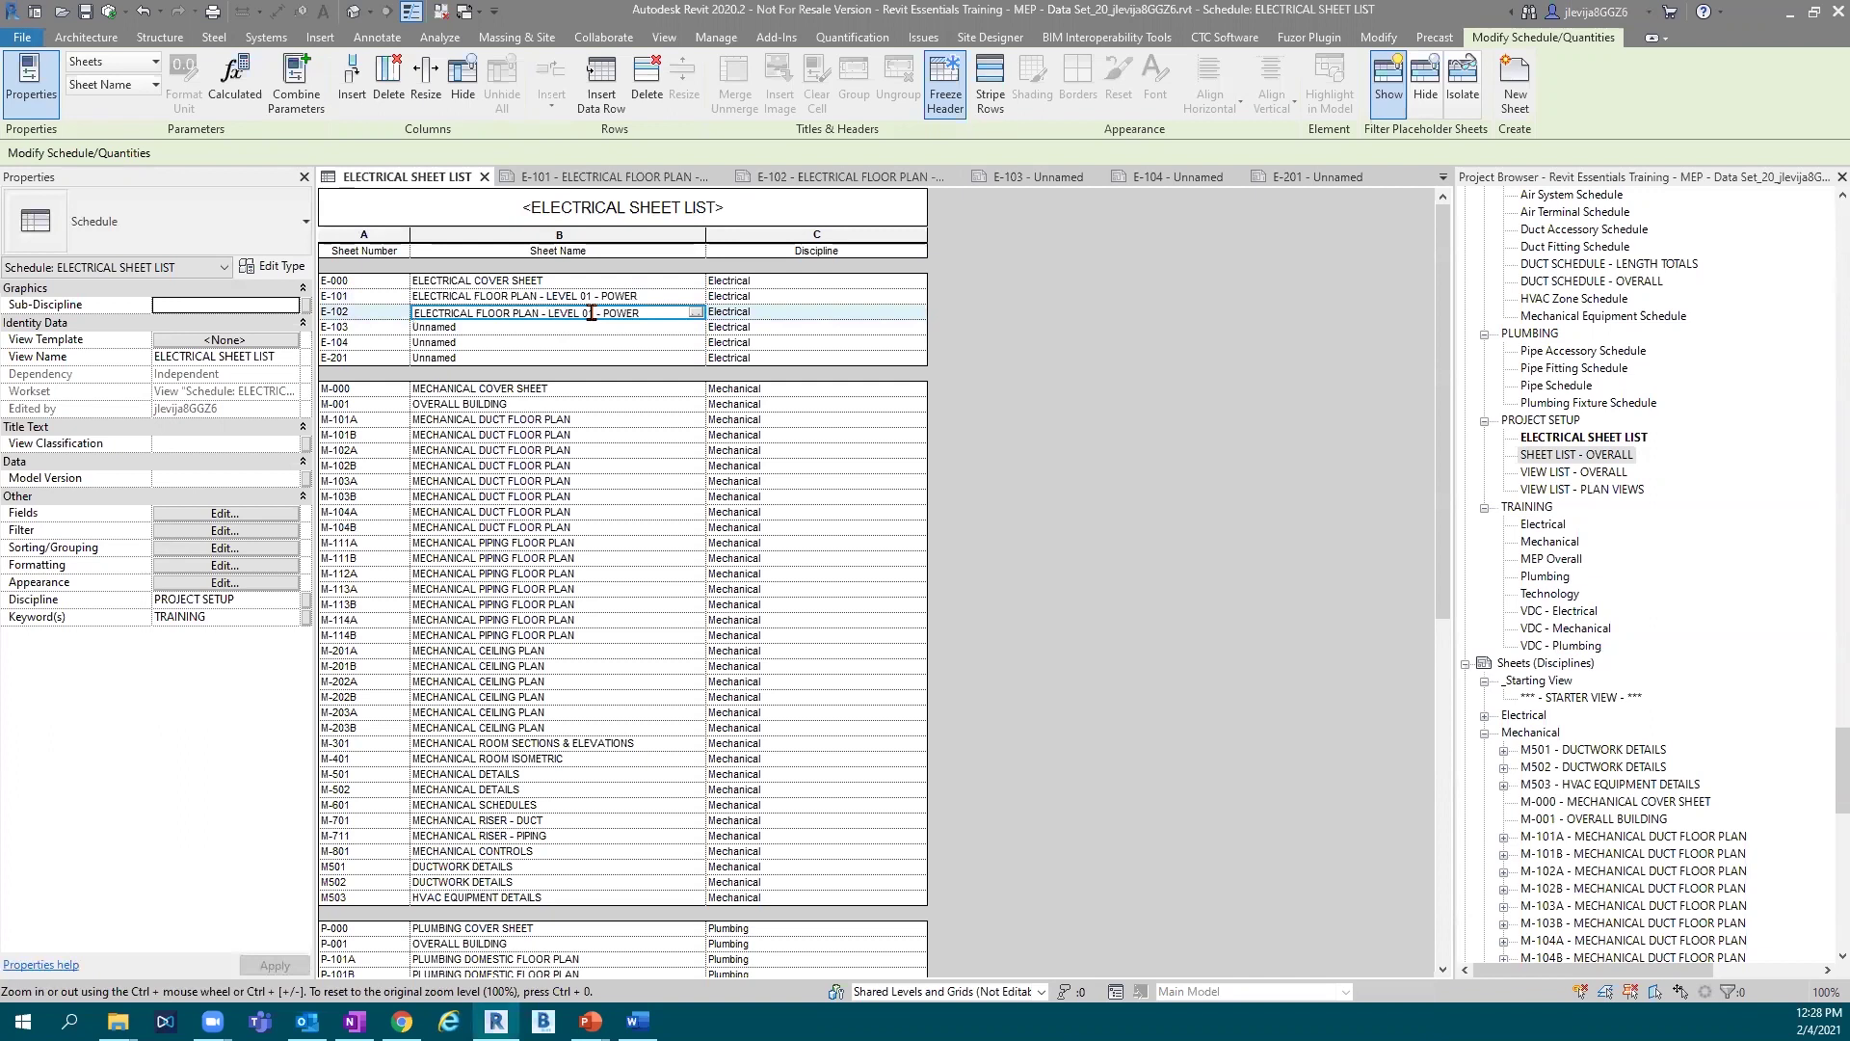
{"action": "key", "text": "Delete"}
{"action": "type", "text": "2"}
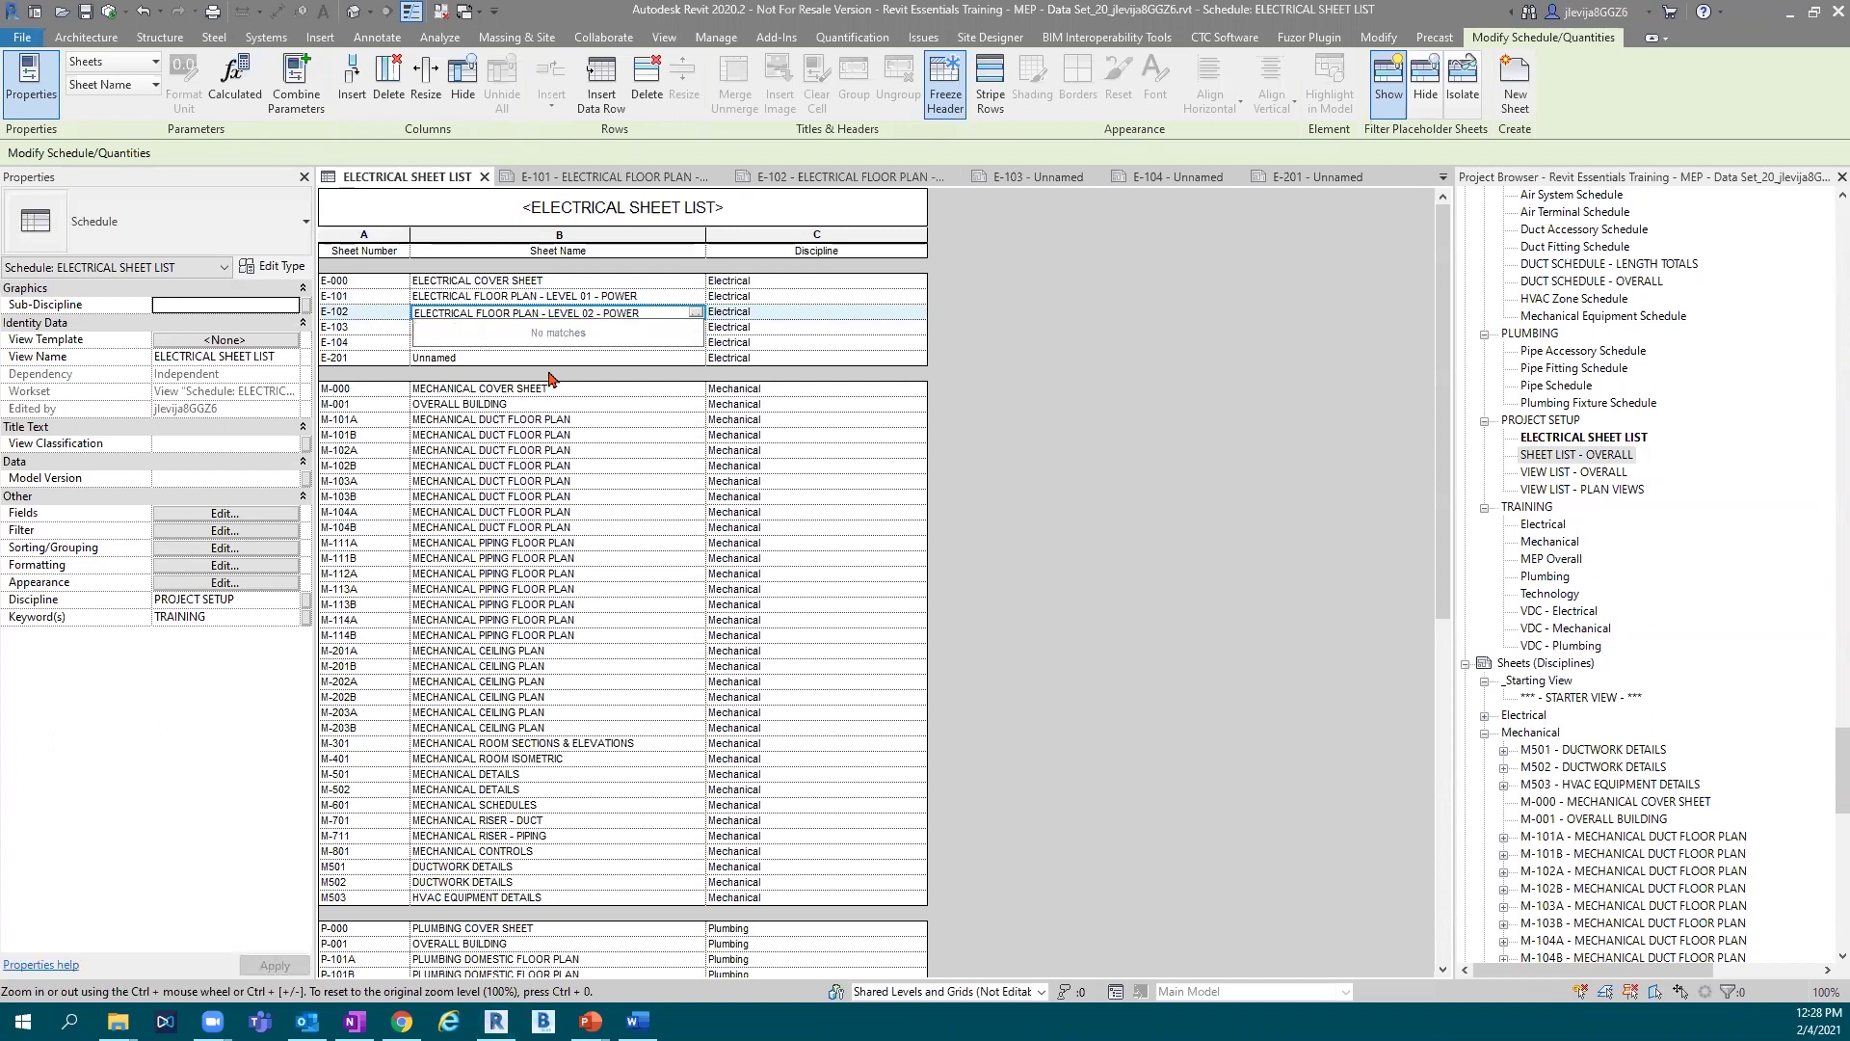
Paste the copied name into sheet E-103 and edit it to ELECTRICAL FLOOR PLAN - LEVEL 03 - POWER.
{"action": "left_click", "coordinate": [482, 326]}
{"action": "left_click", "coordinate": [484, 328]}
{"action": "key", "text": "ctrl+v"}
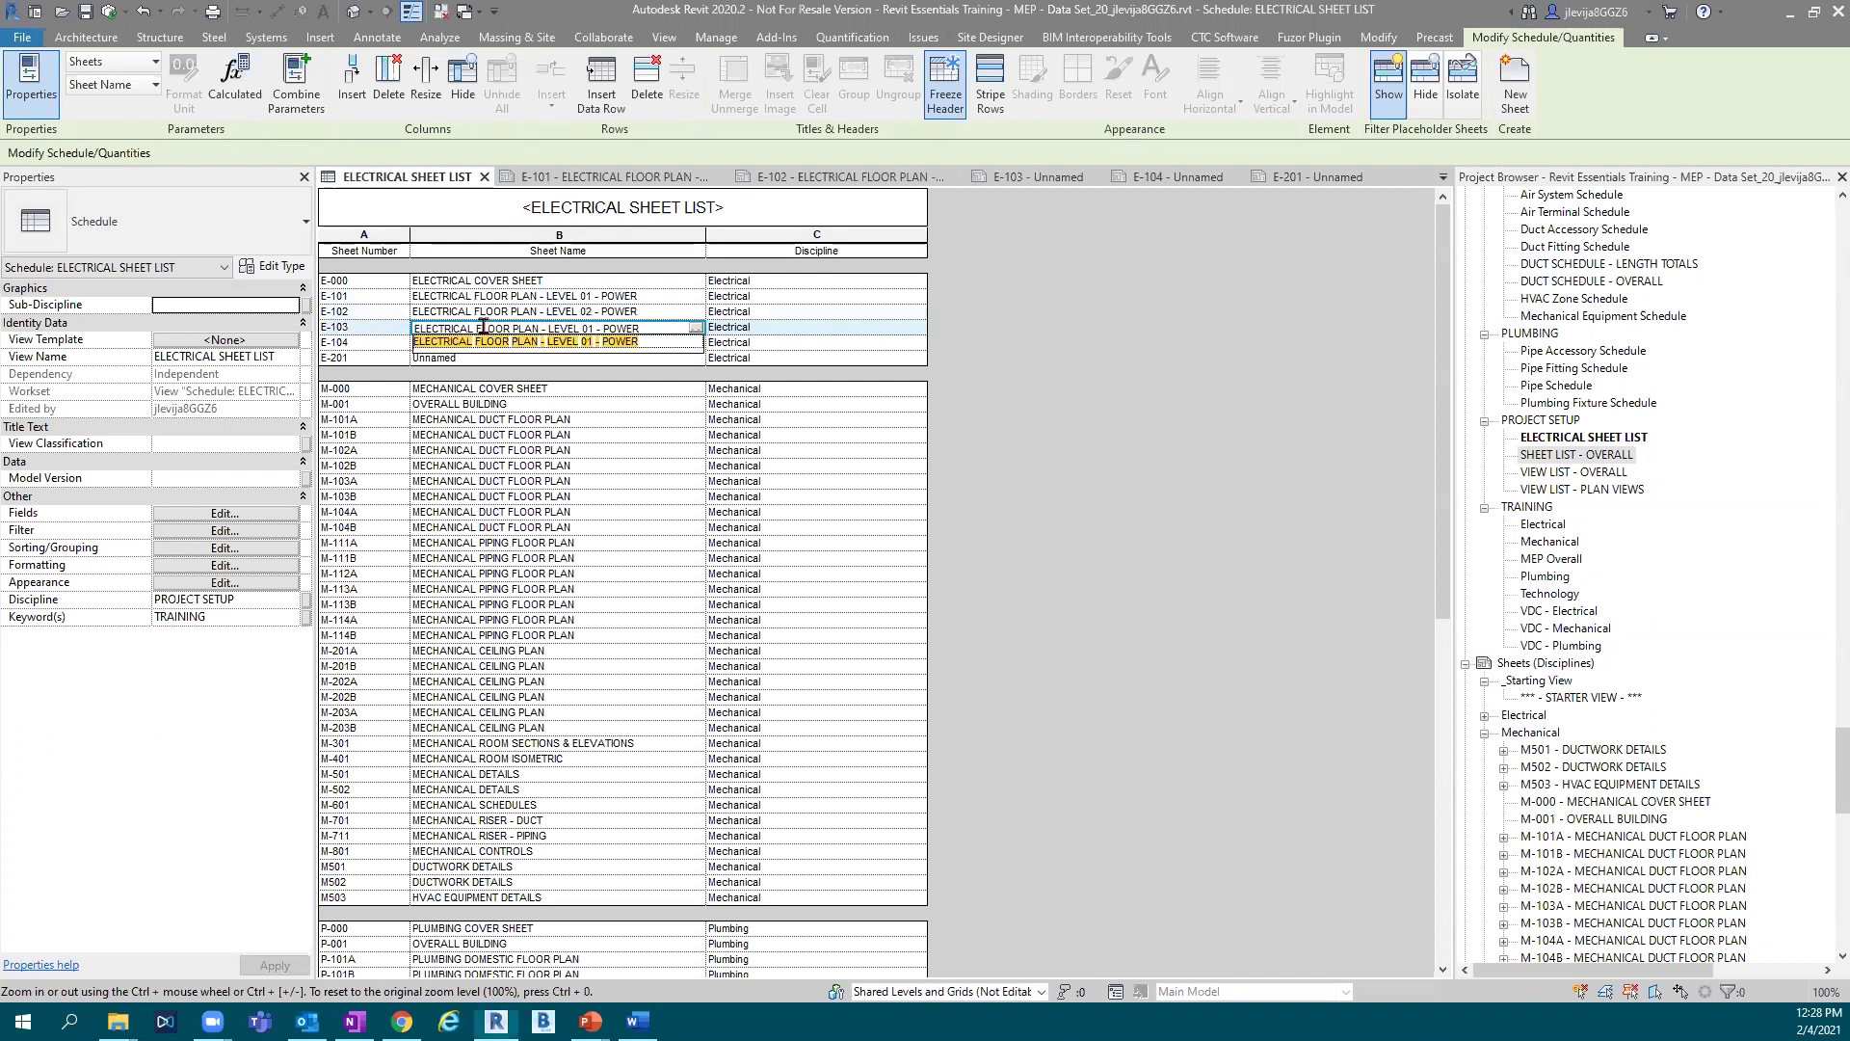
{"action": "left_click", "coordinate": [591, 329]}
{"action": "left_click", "coordinate": [591, 329]}
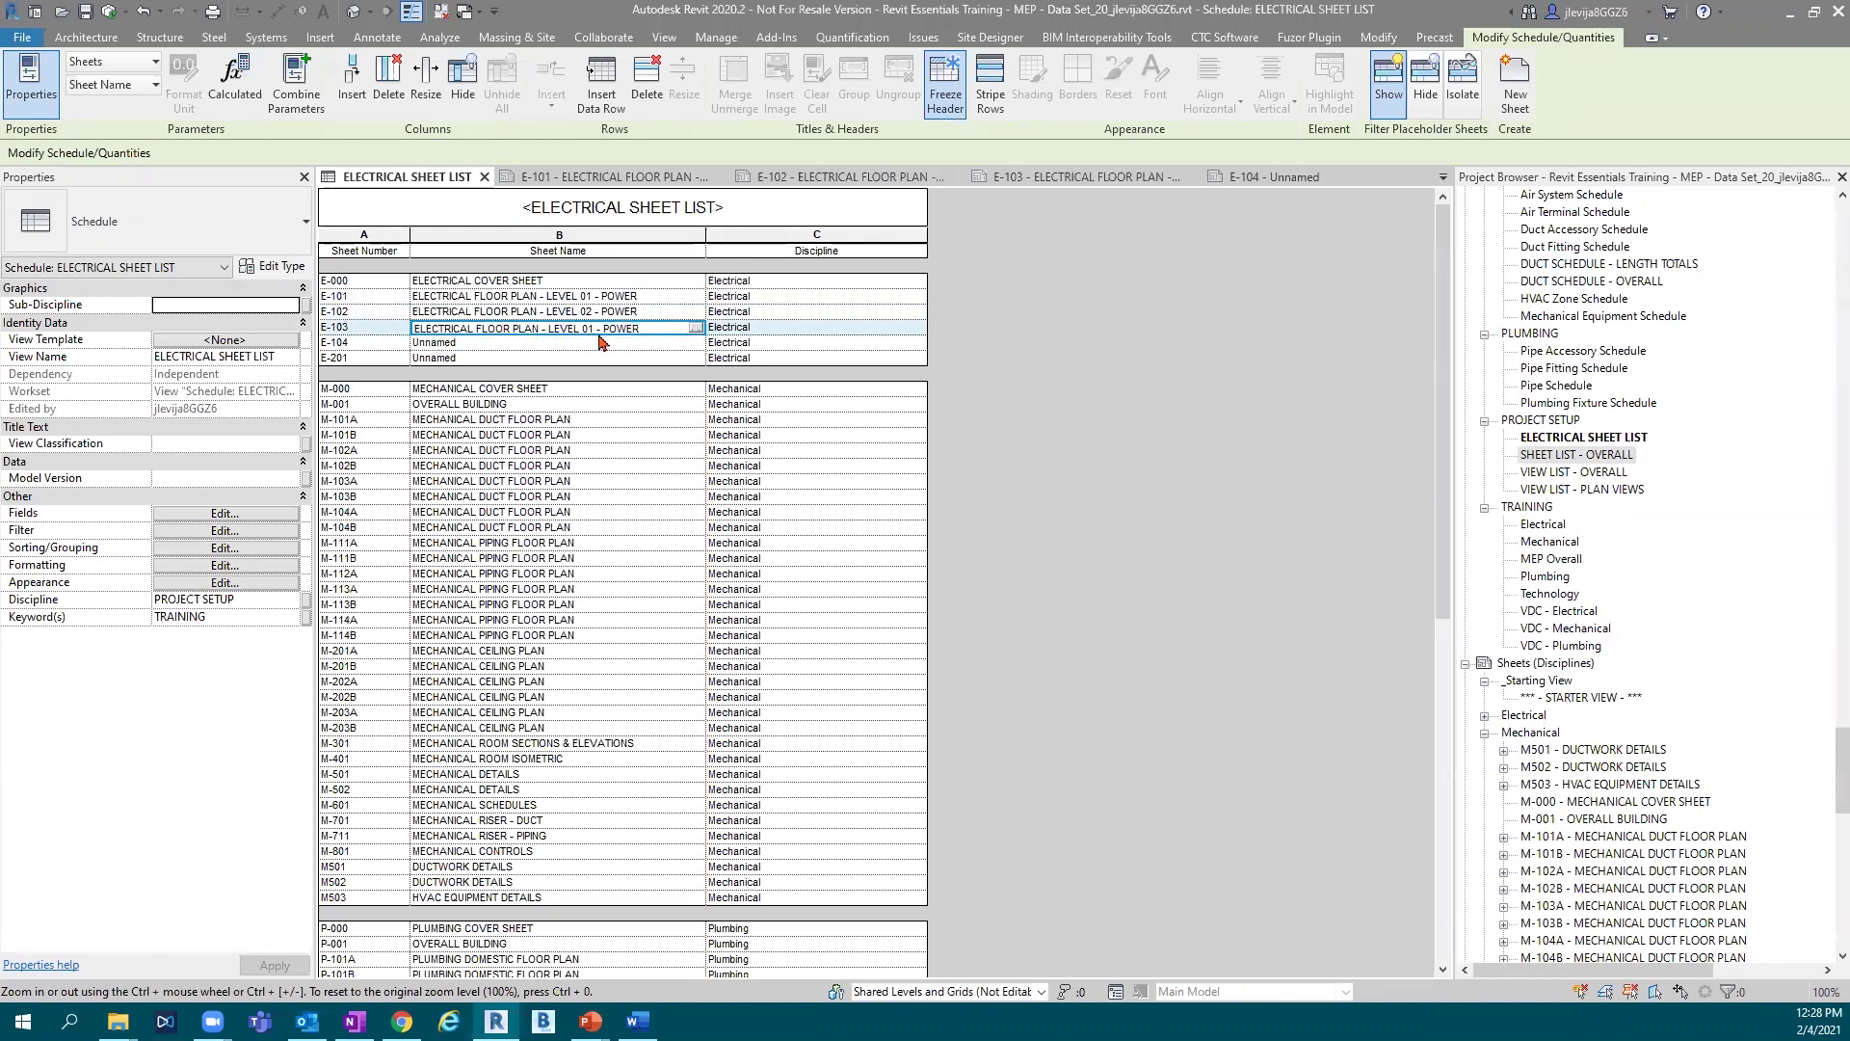
{"action": "key", "text": "BackSpace"}
{"action": "type", "text": "3"}
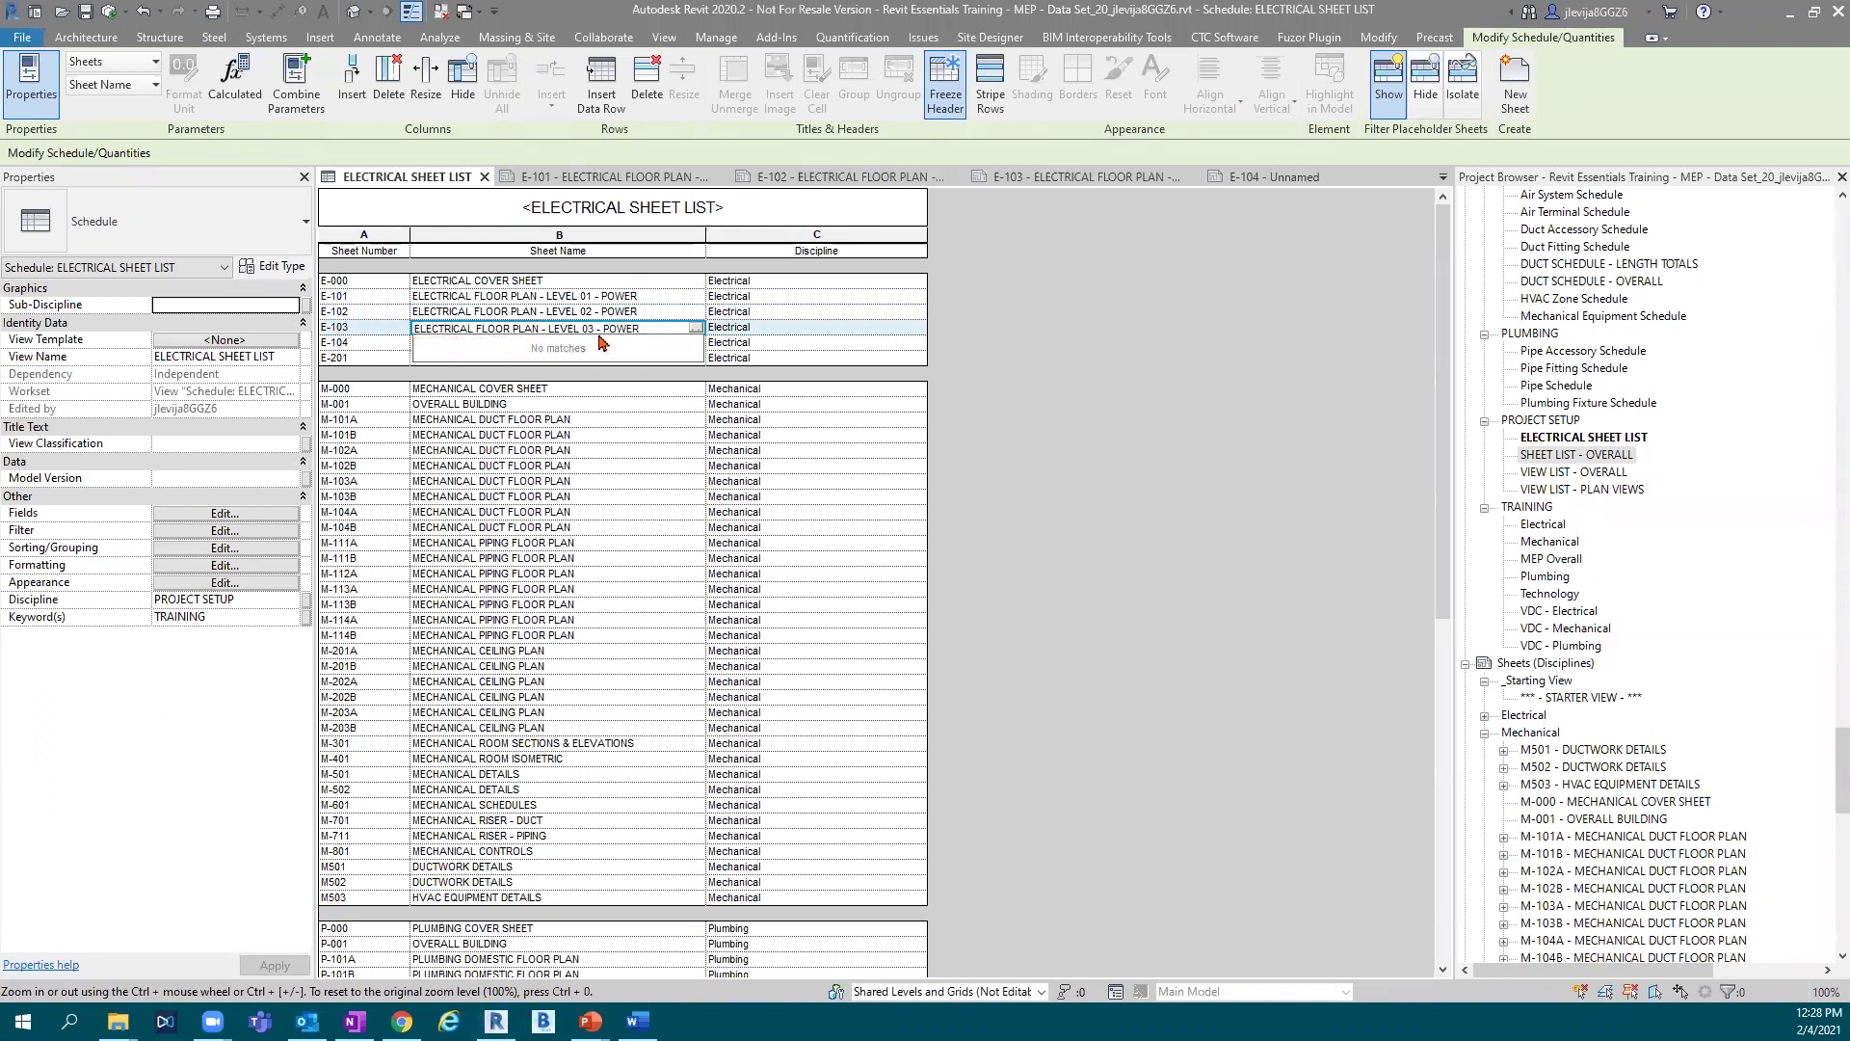
Paste the copied name into sheet E-104 and edit it to ELECTRICAL FLOOR PLAN - LEVEL 04 - POWER.
{"action": "left_click", "coordinate": [543, 344]}
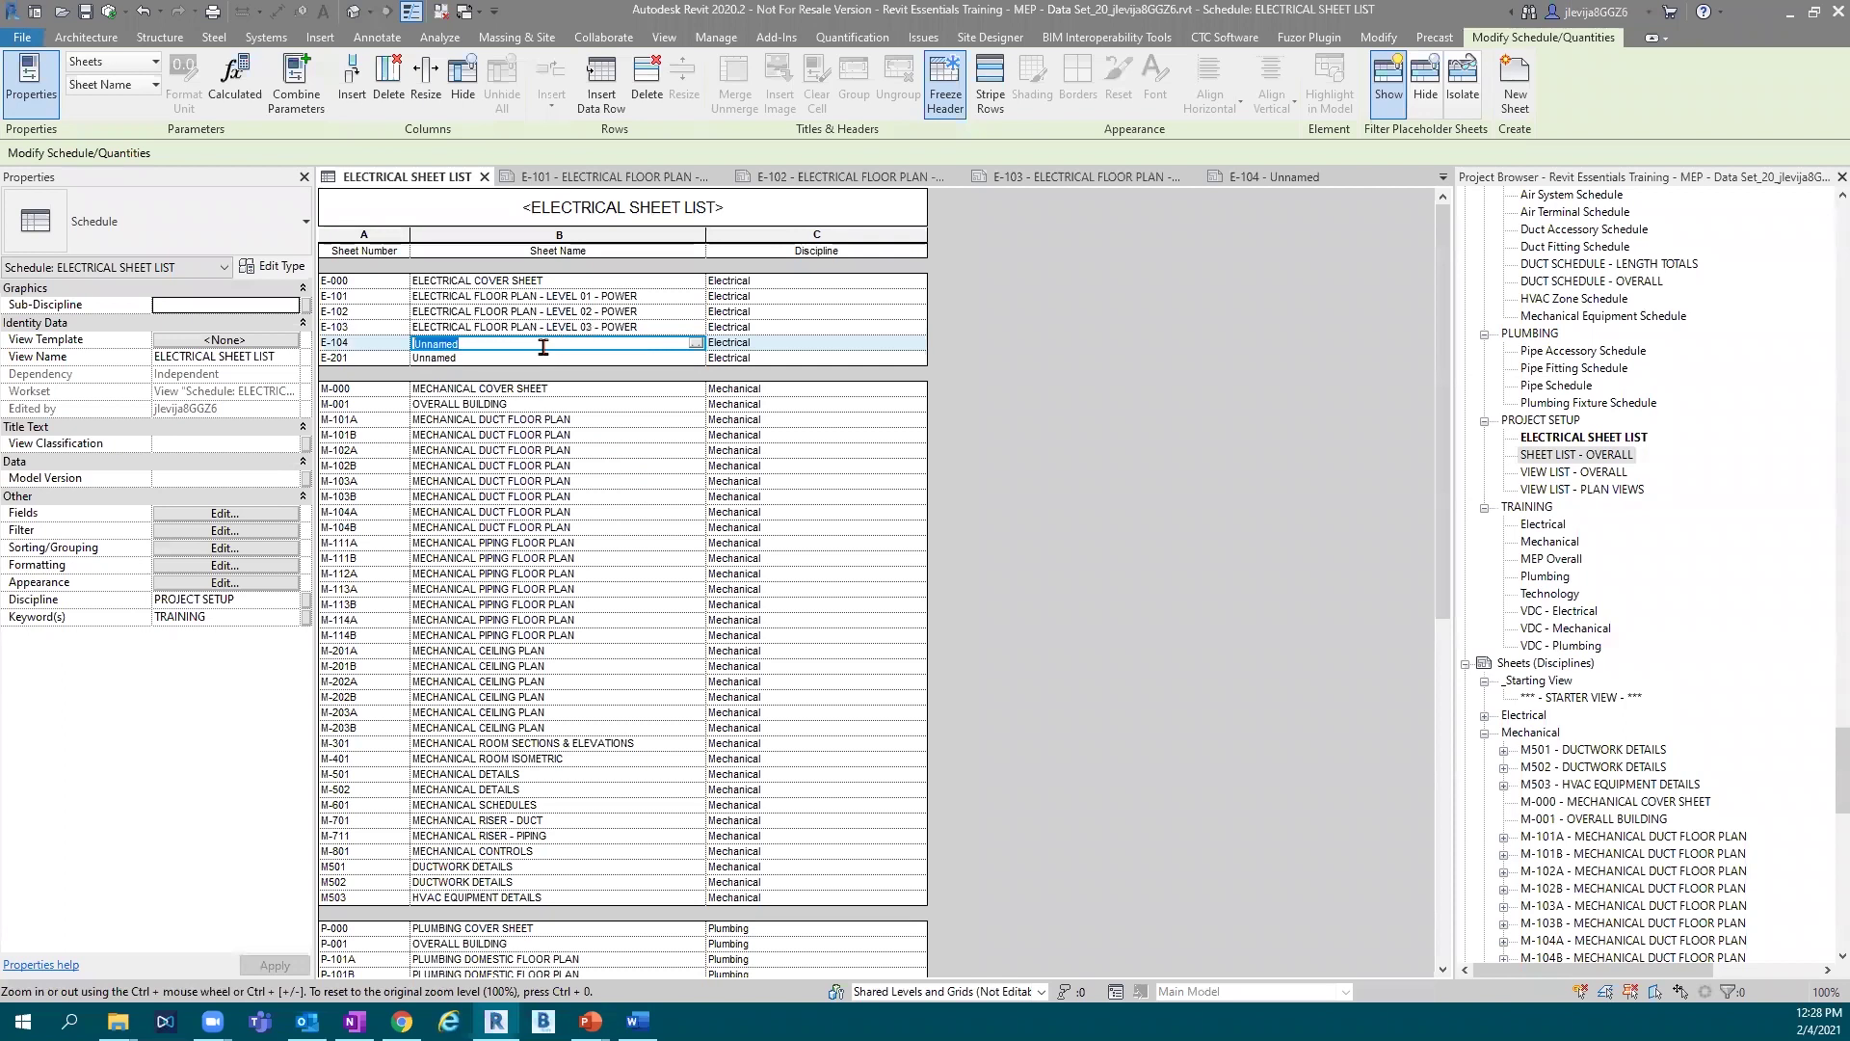
{"action": "key", "text": "ctrl+v"}
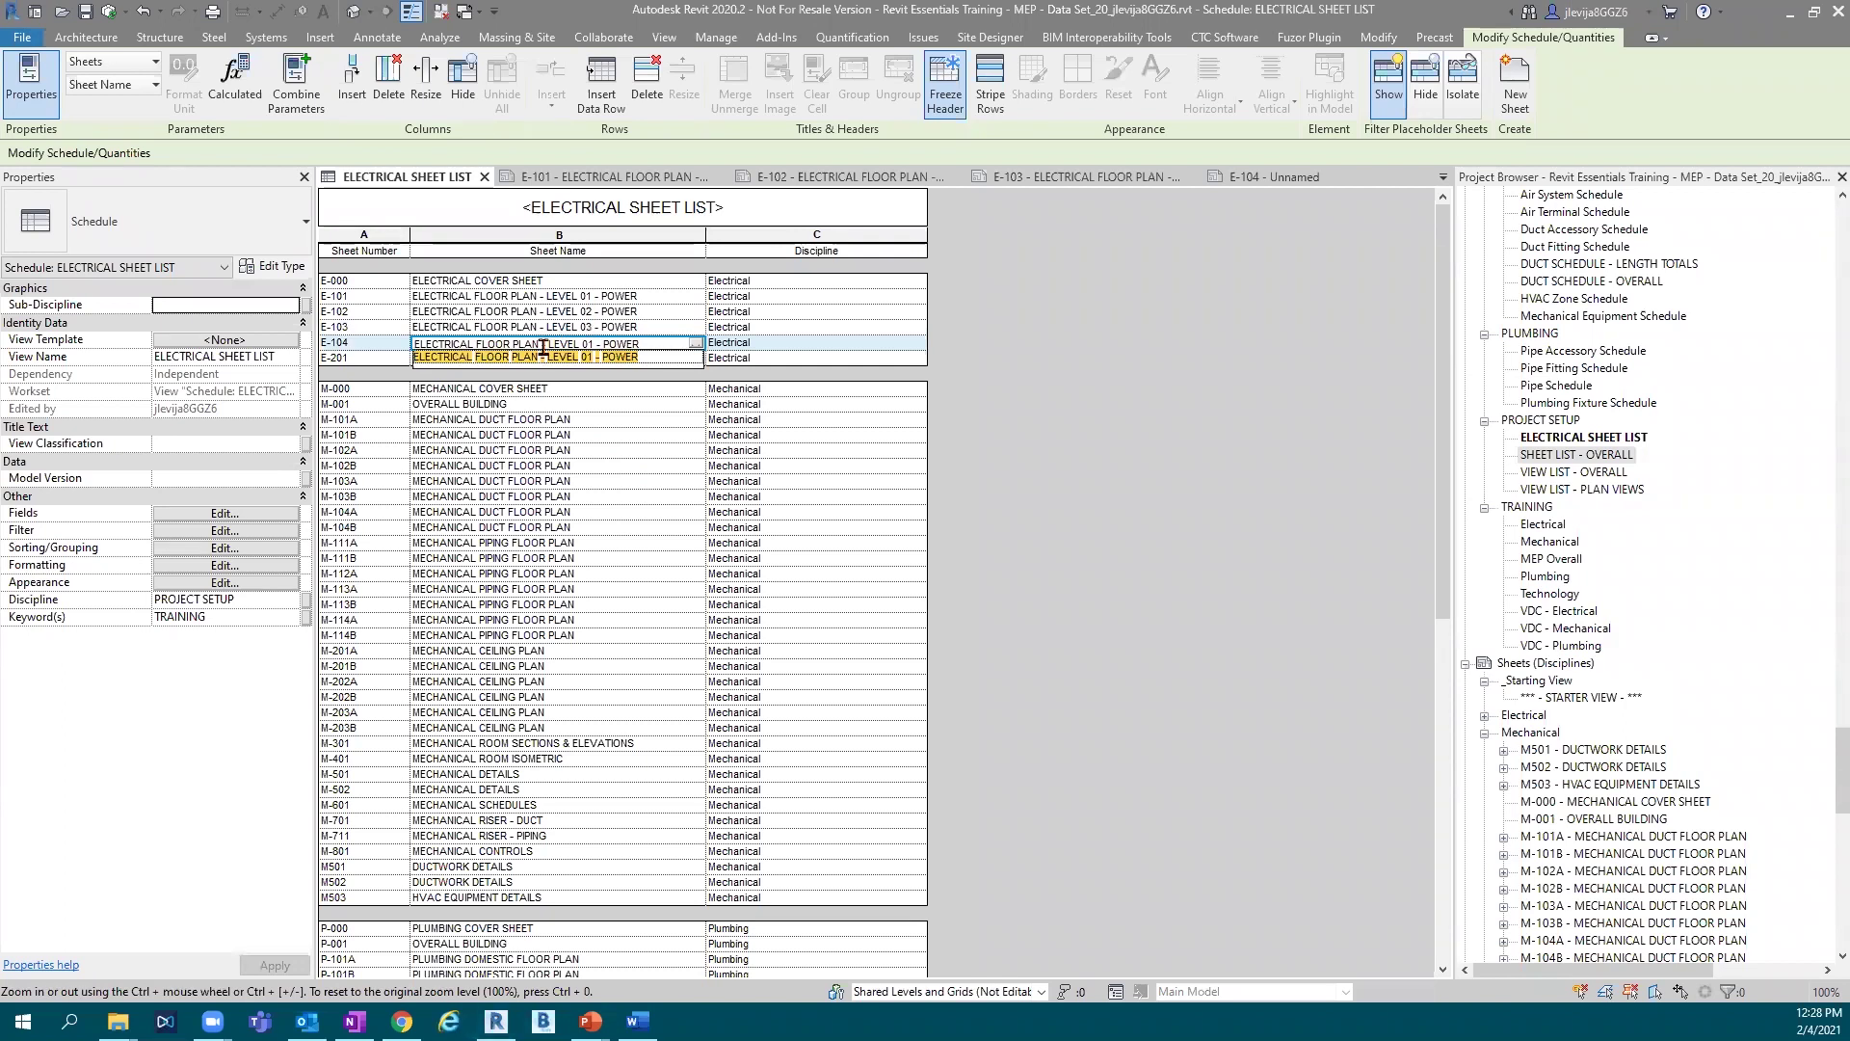
{"action": "left_click", "coordinate": [594, 345]}
{"action": "key", "text": "shift+End"}
{"action": "left_click", "coordinate": [594, 346]}
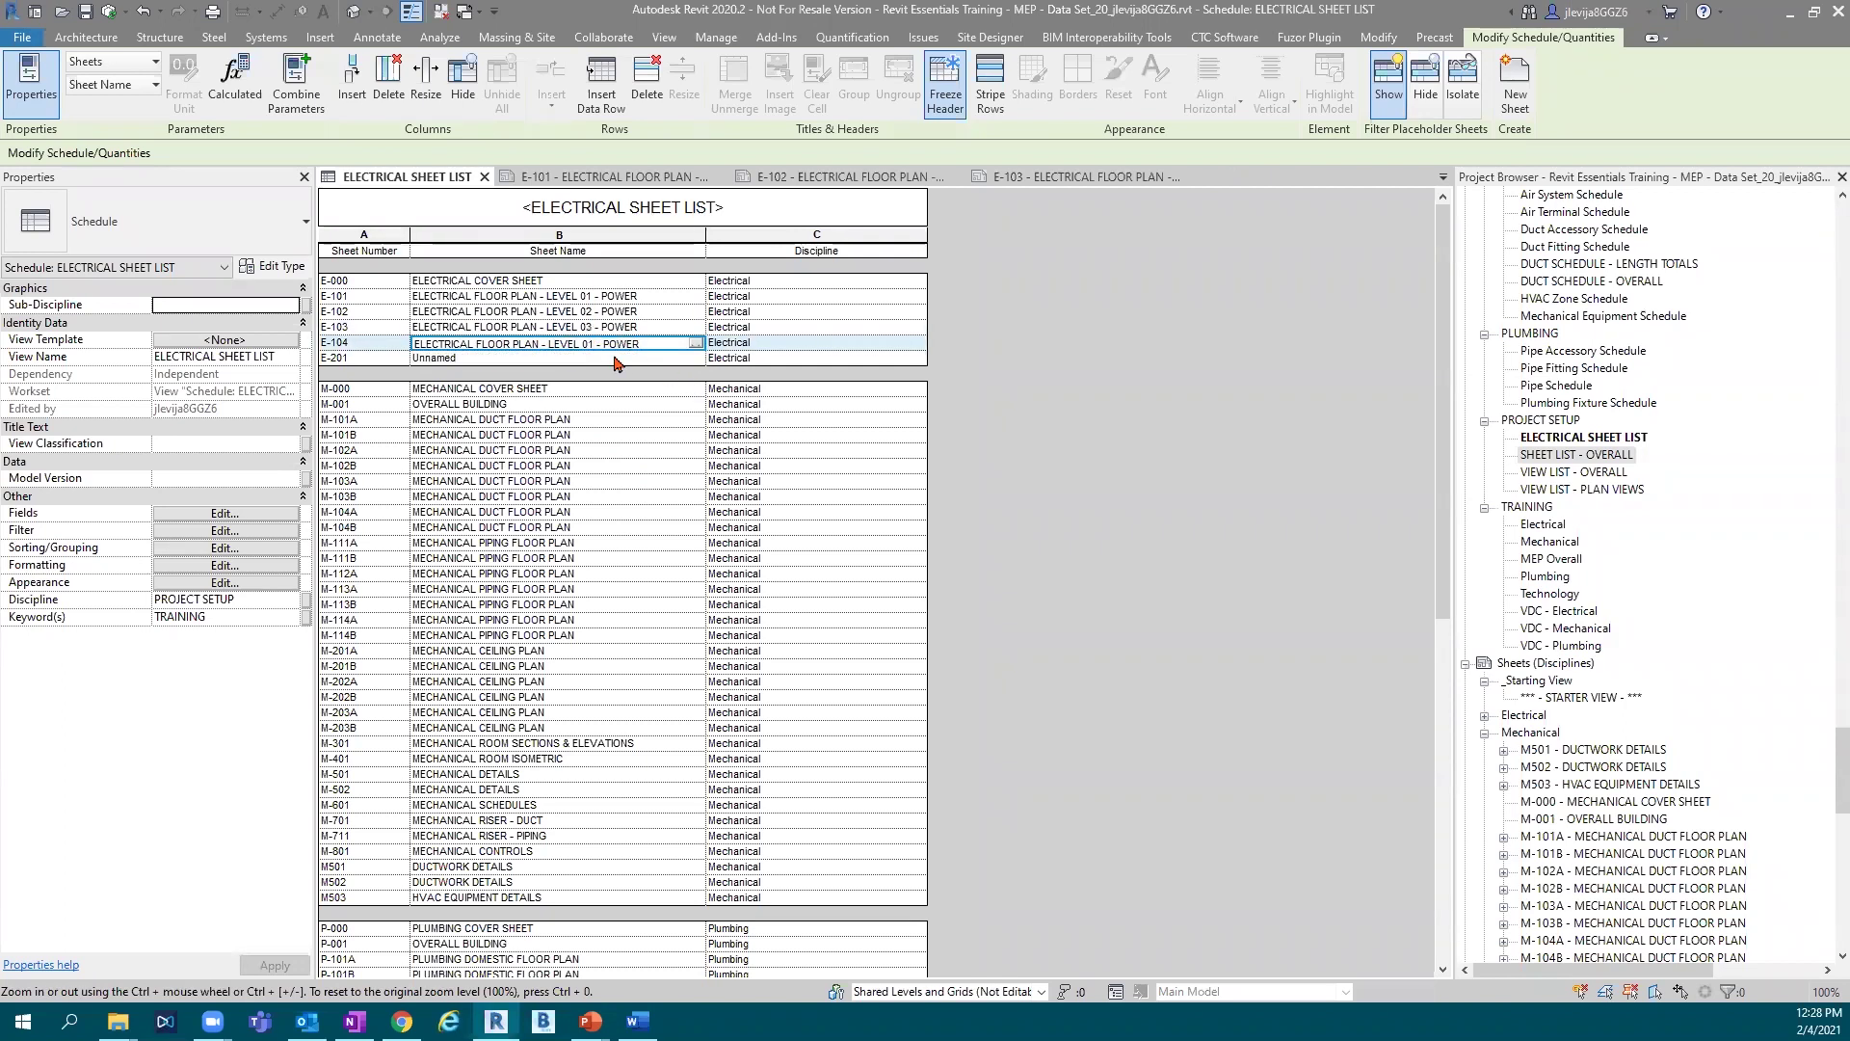
{"action": "key", "text": "BackSpace"}
{"action": "type", "text": "4"}
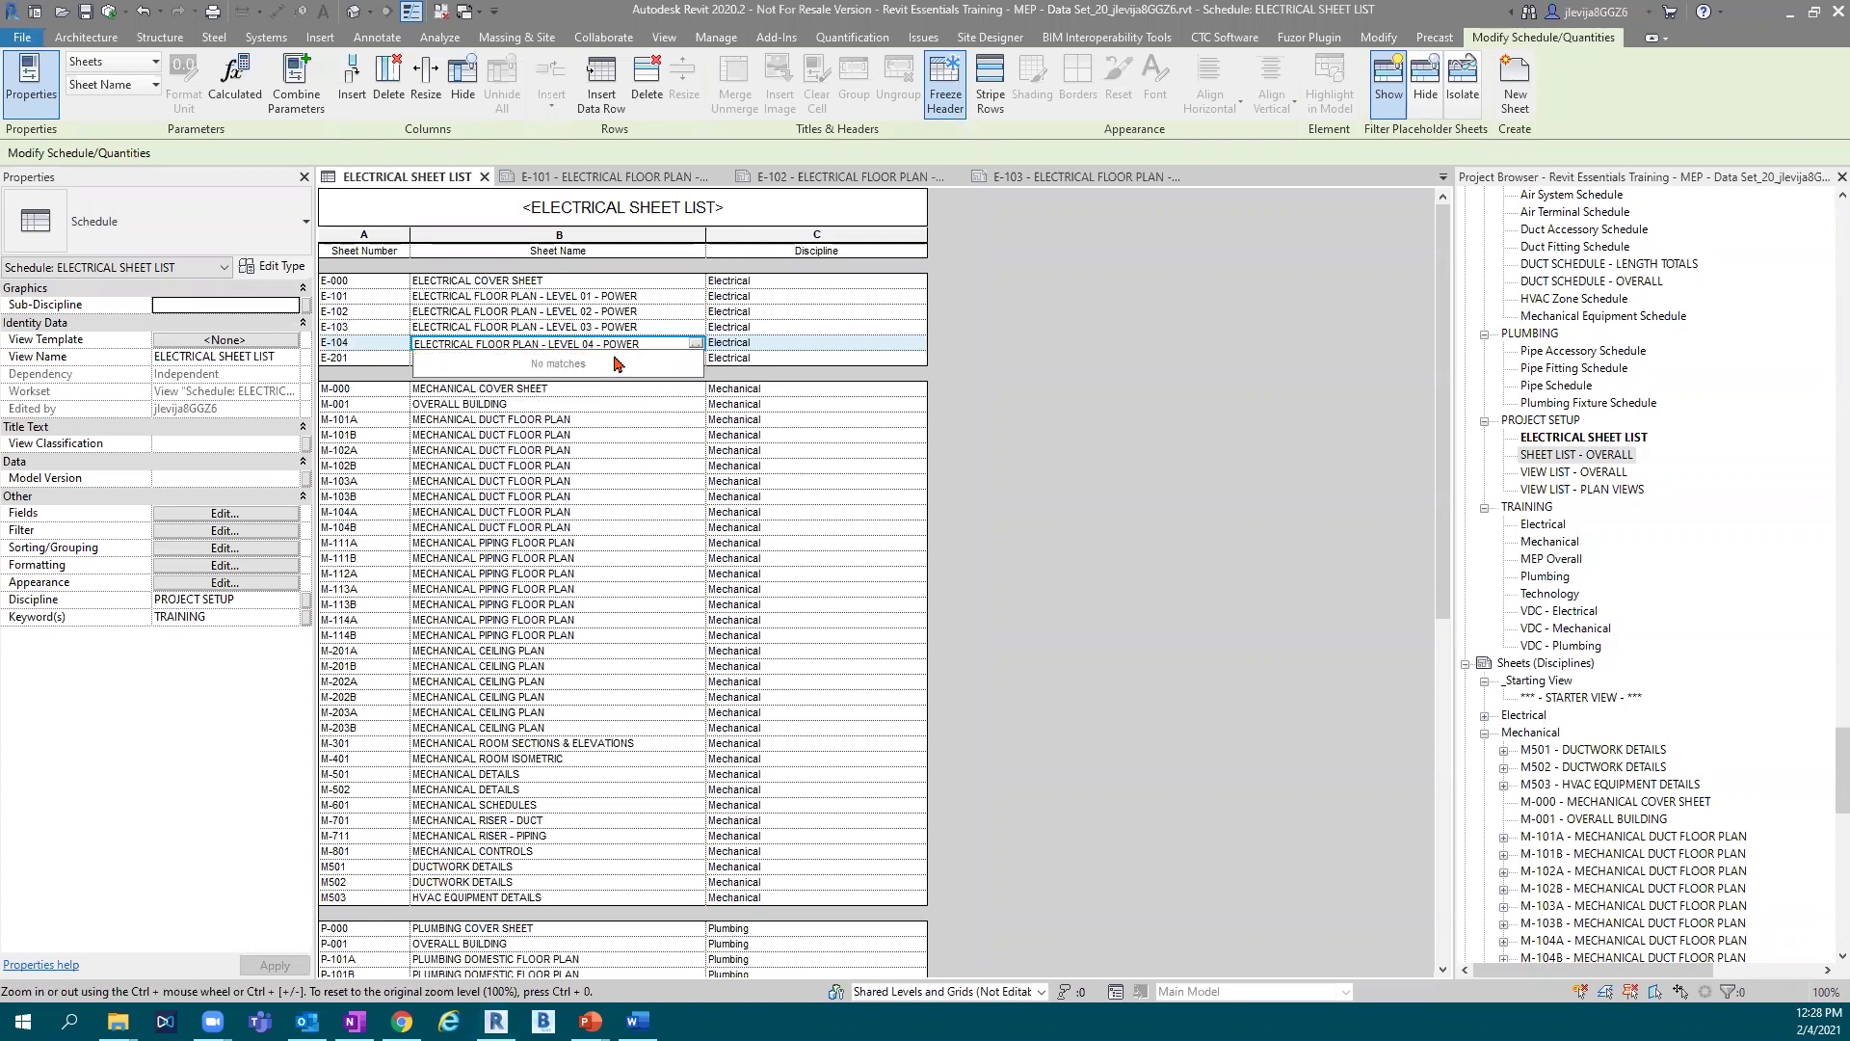
{"action": "left_click", "coordinate": [591, 358]}
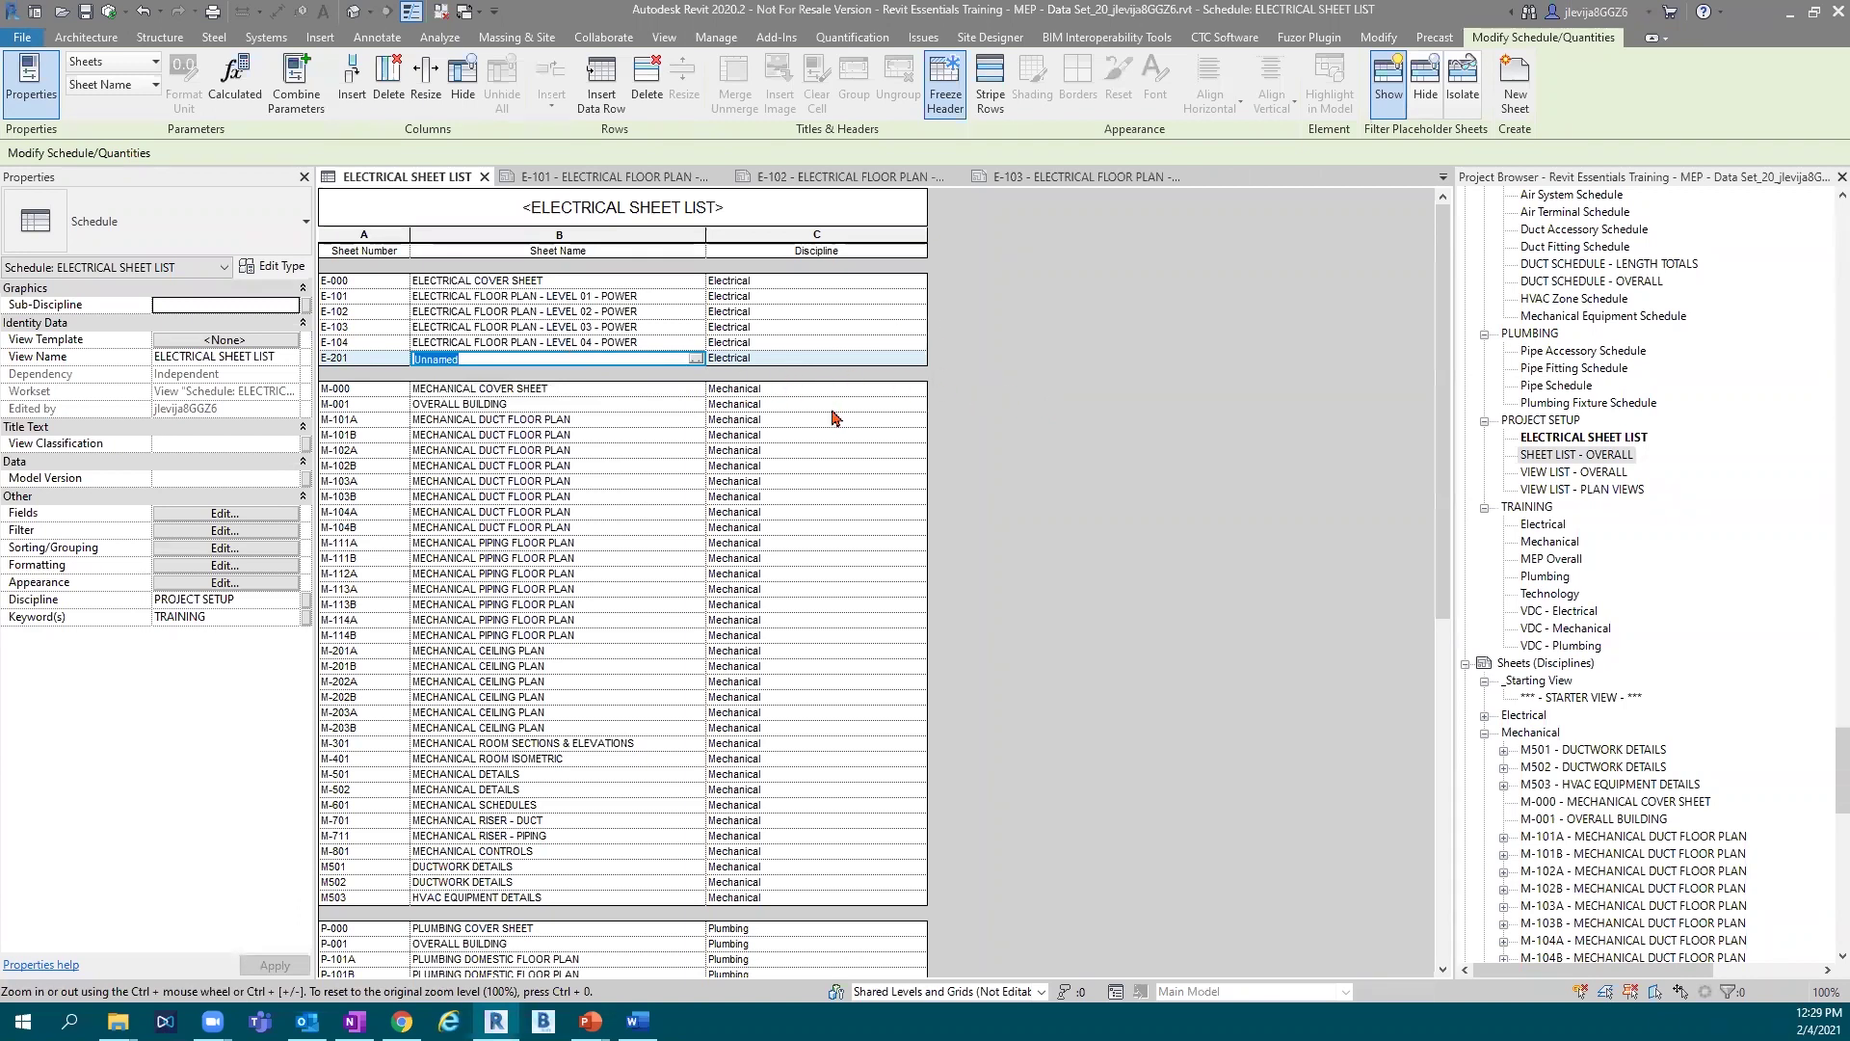
{"action": "left_click", "coordinate": [633, 374]}
Review the sheet and titleblock options in the CTC View Creator, then close it without processing anything.
{"action": "left_click", "coordinate": [1231, 38]}
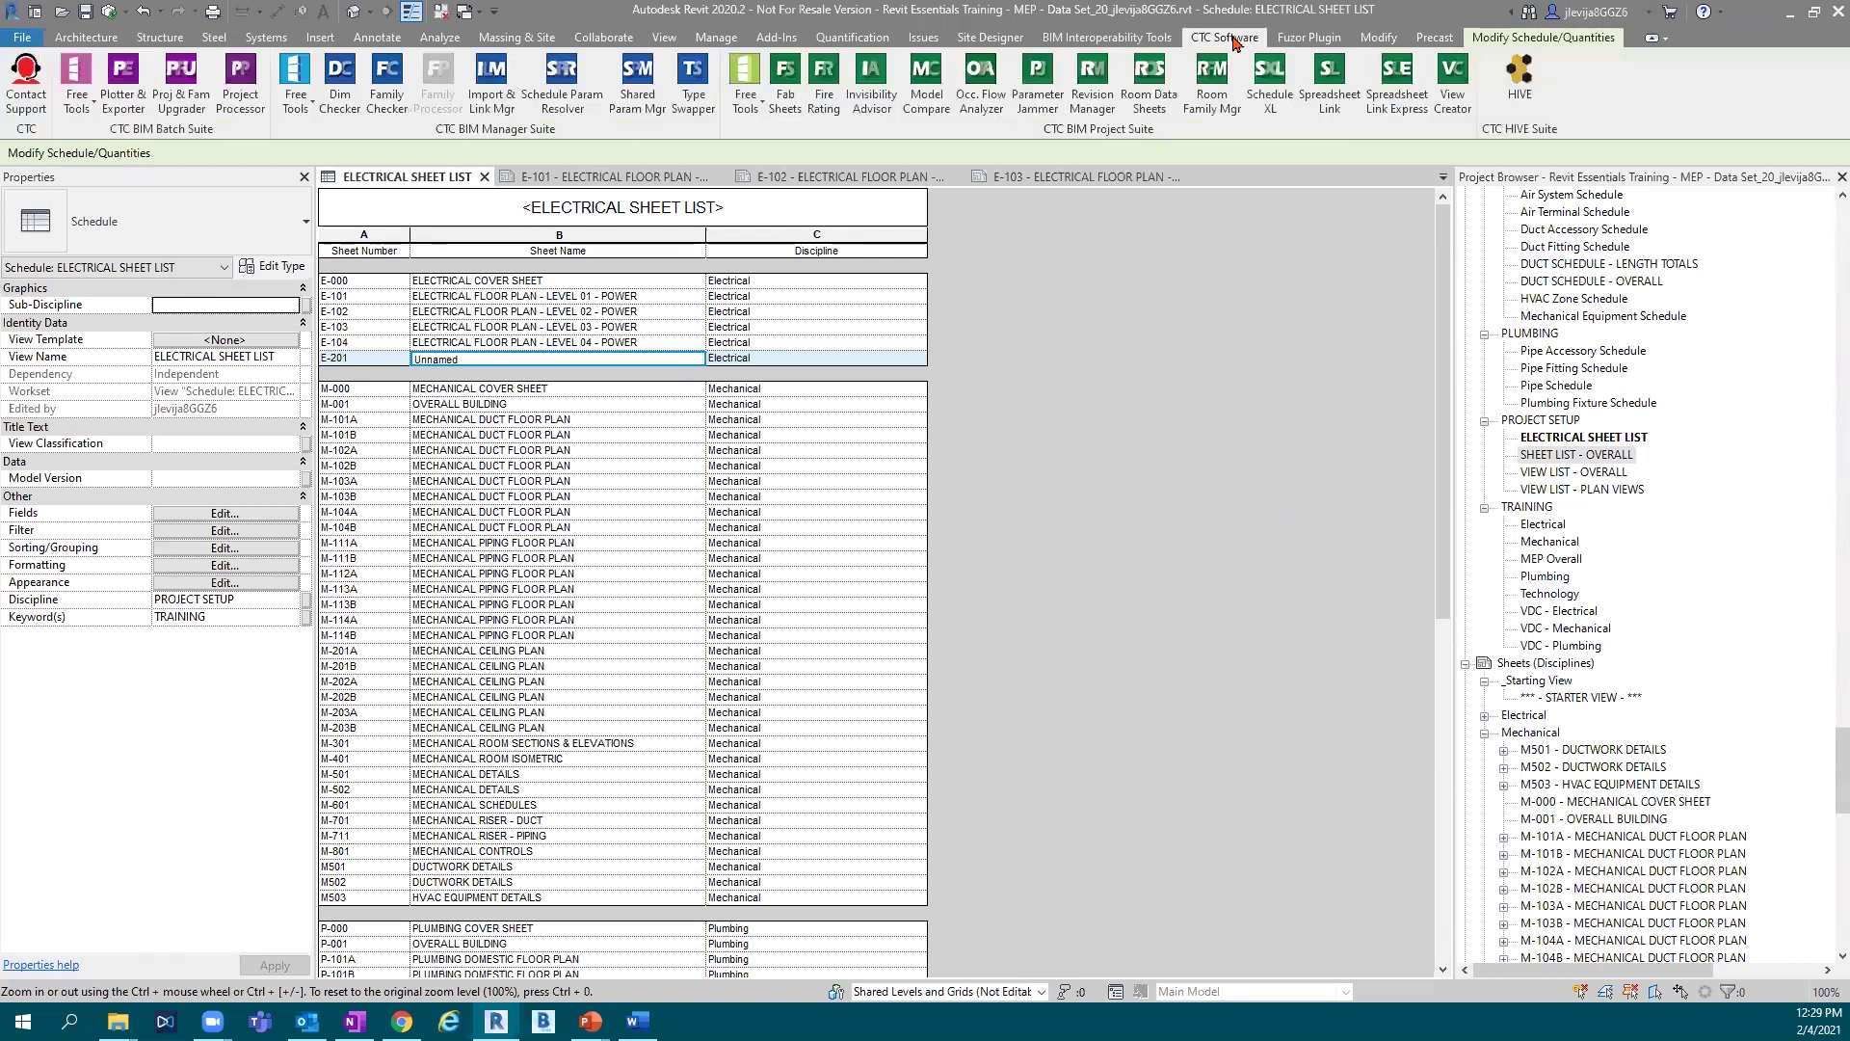
{"action": "left_click", "coordinate": [1458, 108]}
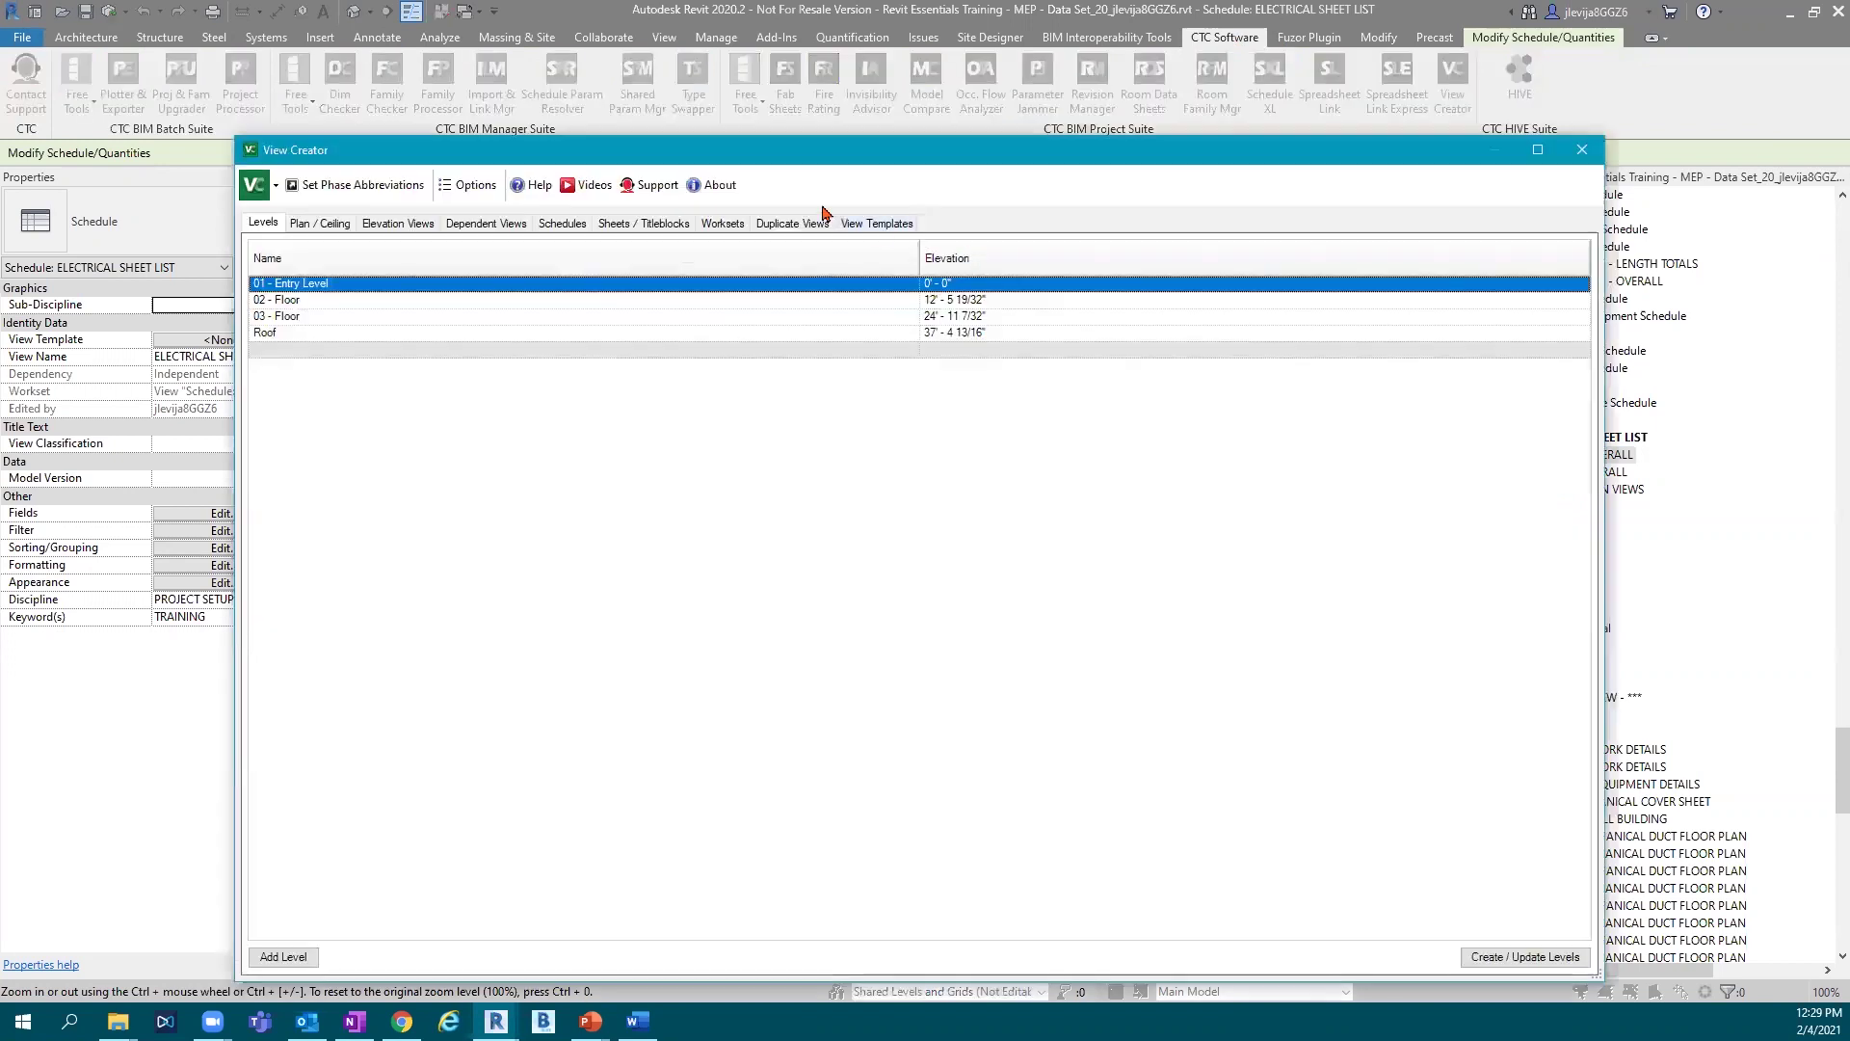
{"action": "left_click", "coordinate": [667, 227]}
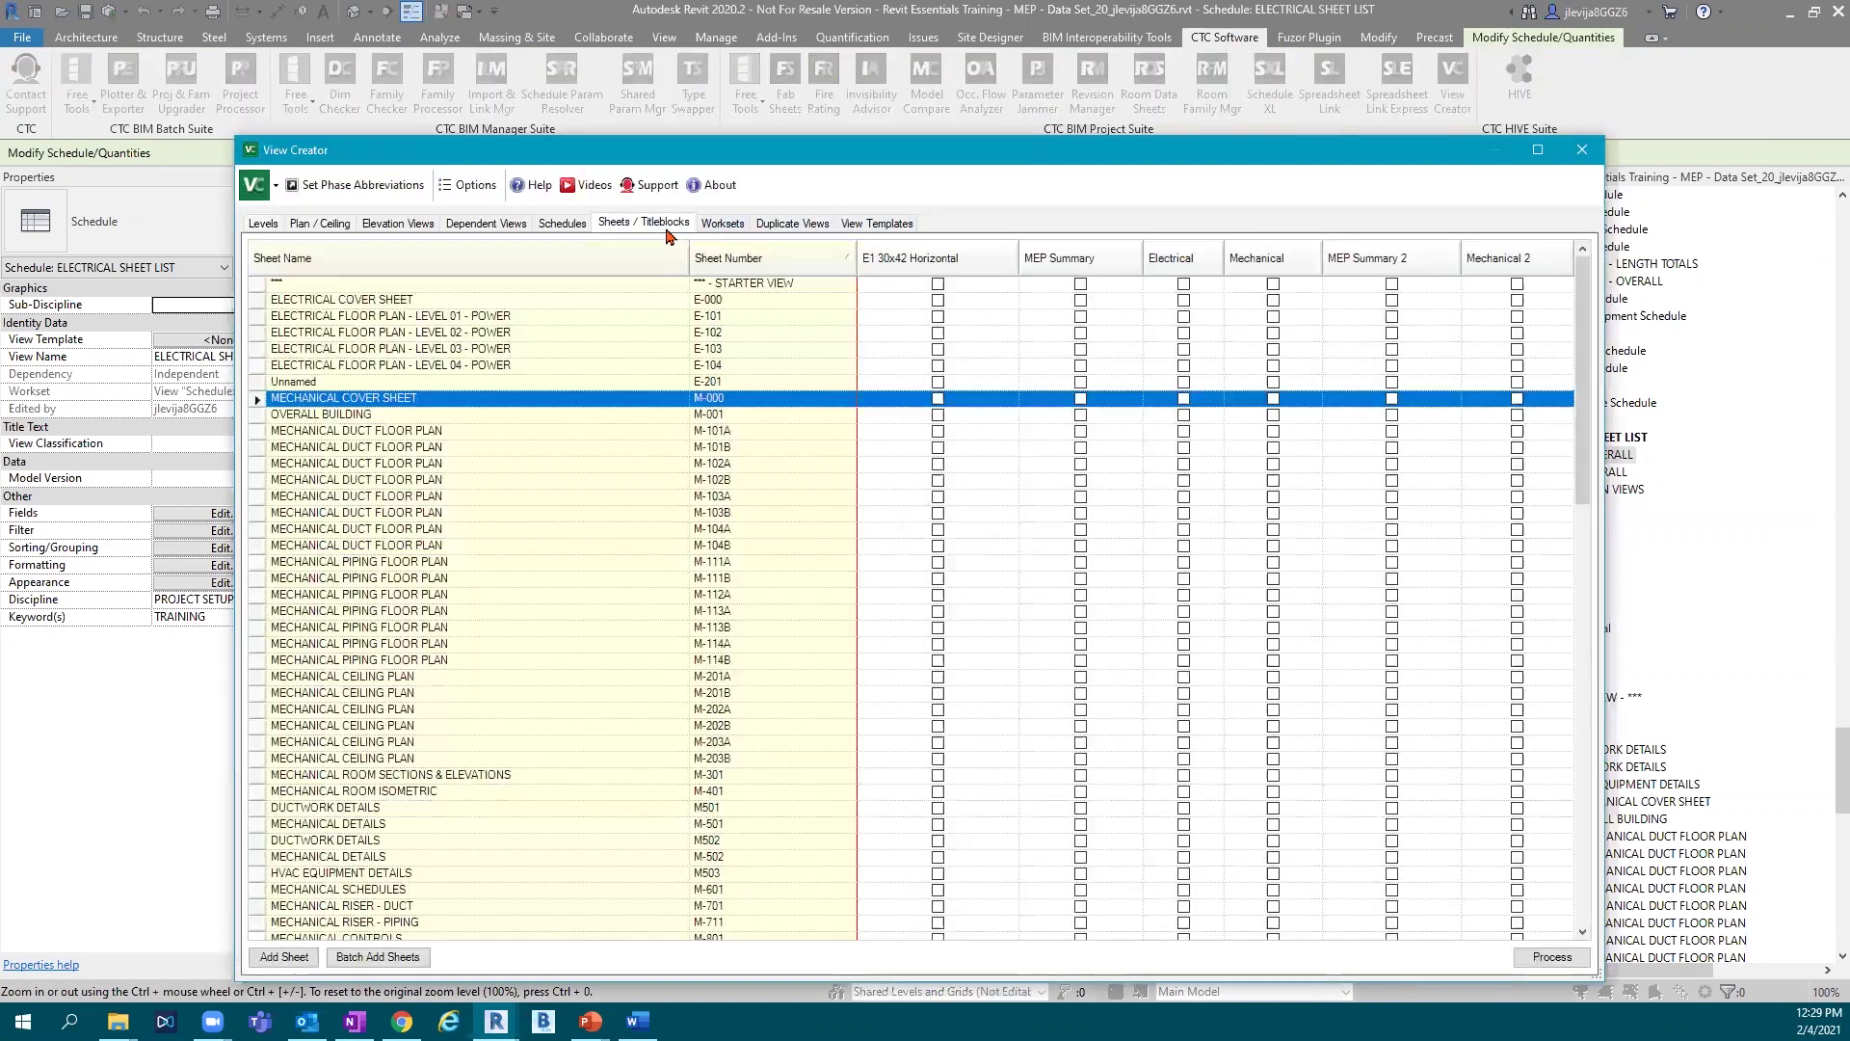
{"action": "left_click_drag", "start_coordinate": [660, 150], "coordinate": [653, 59]}
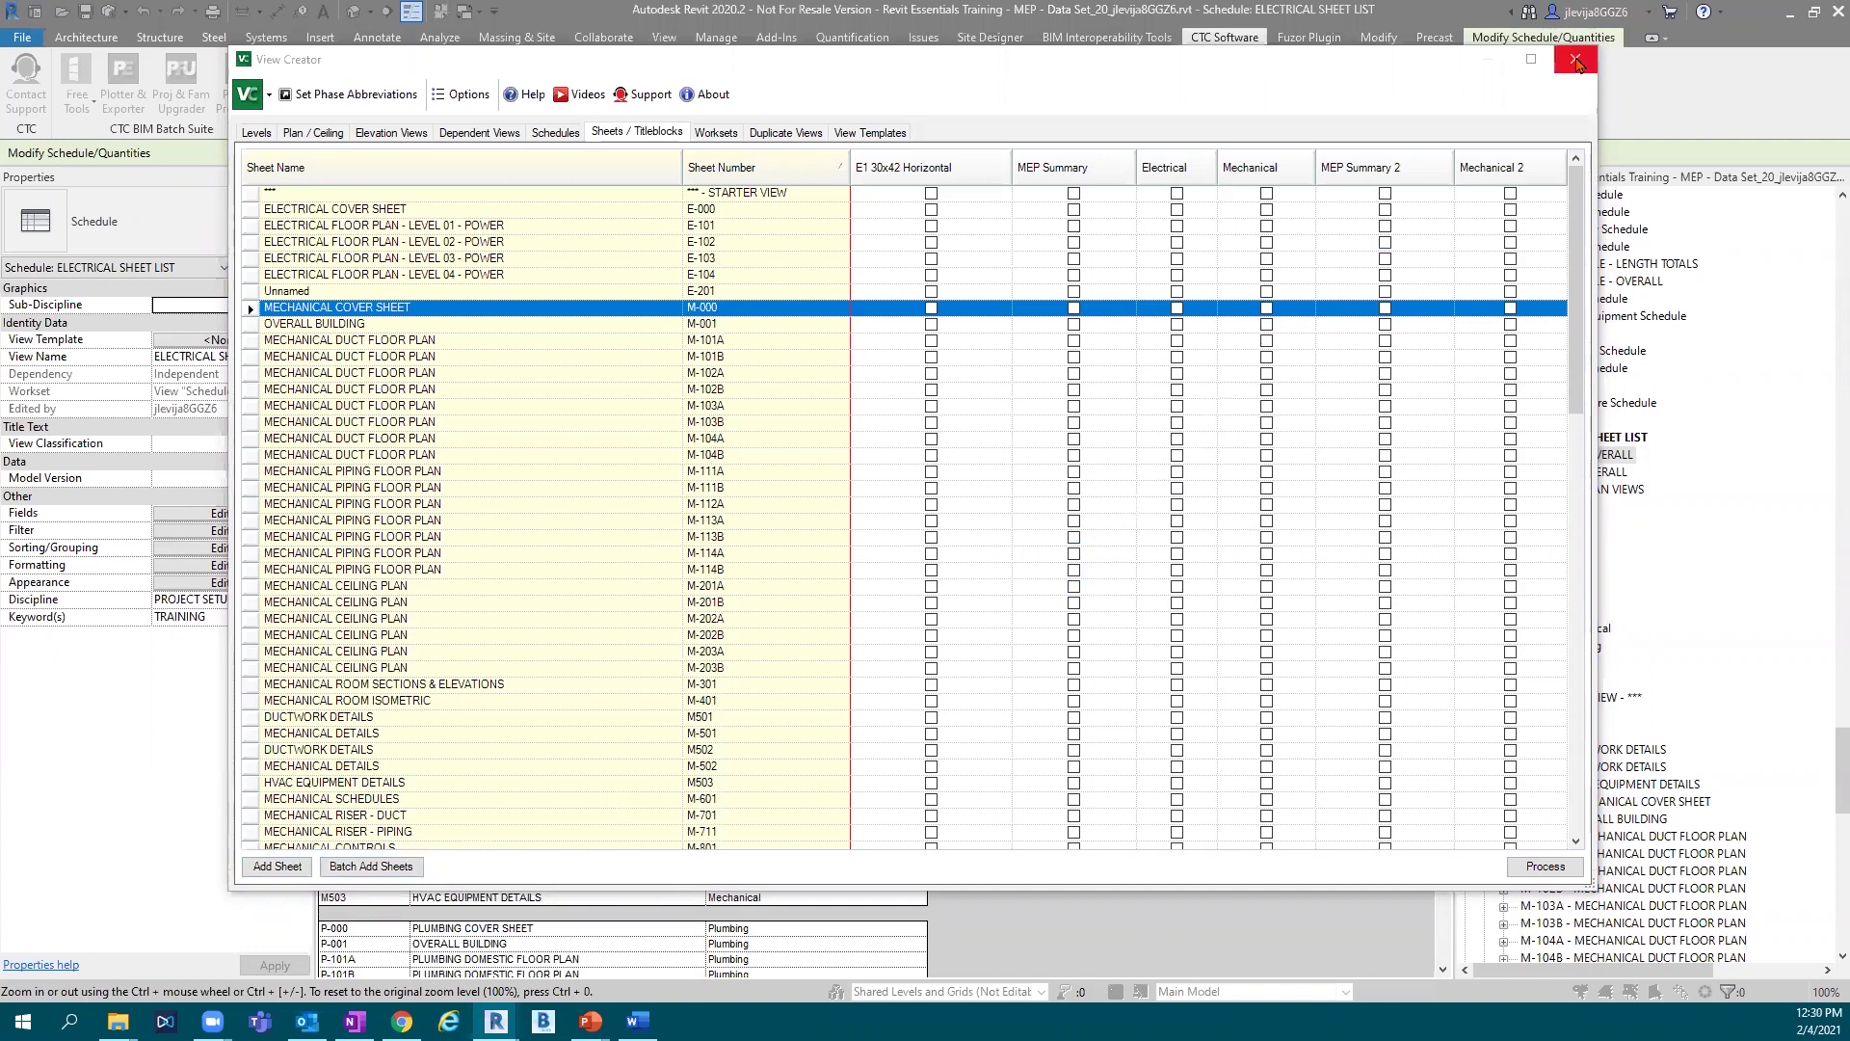
{"action": "left_click", "coordinate": [1581, 59]}
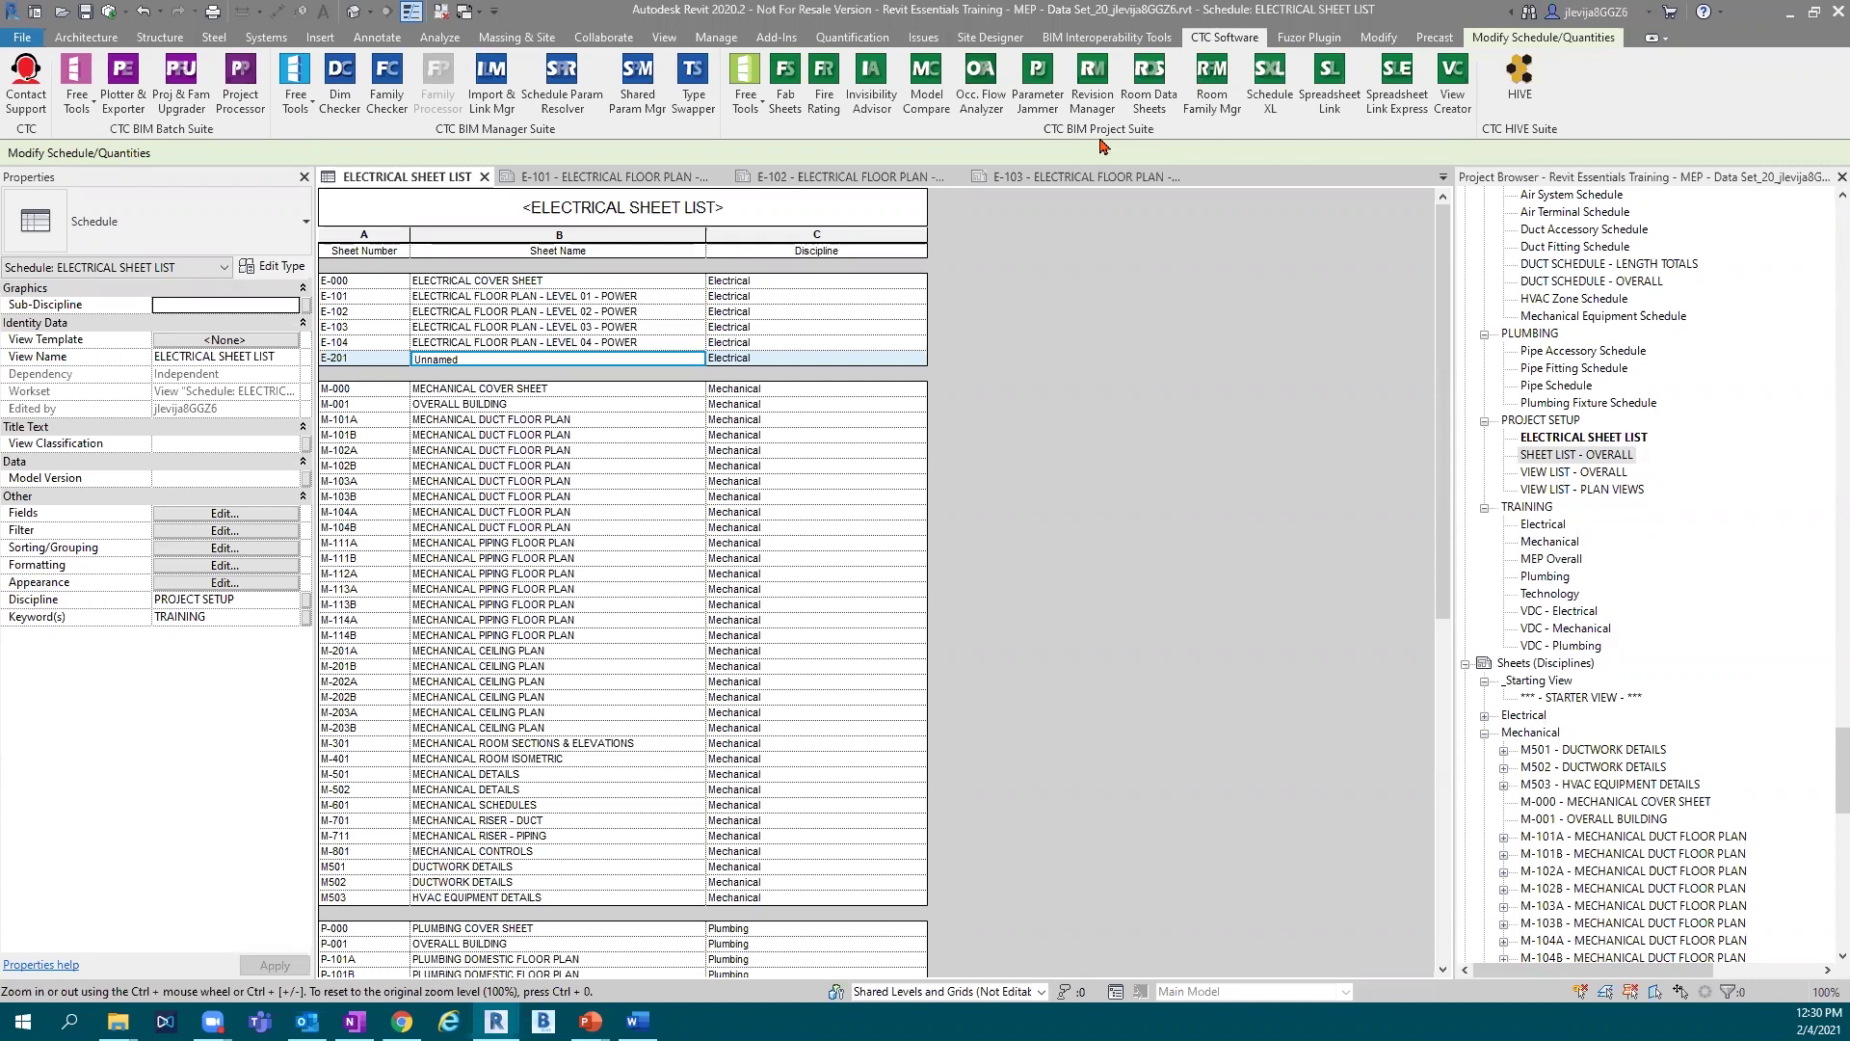
Reopen the CTC View Creator and review its plan and ceiling view options and its sheet and titleblock list.
{"action": "left_click", "coordinate": [745, 96]}
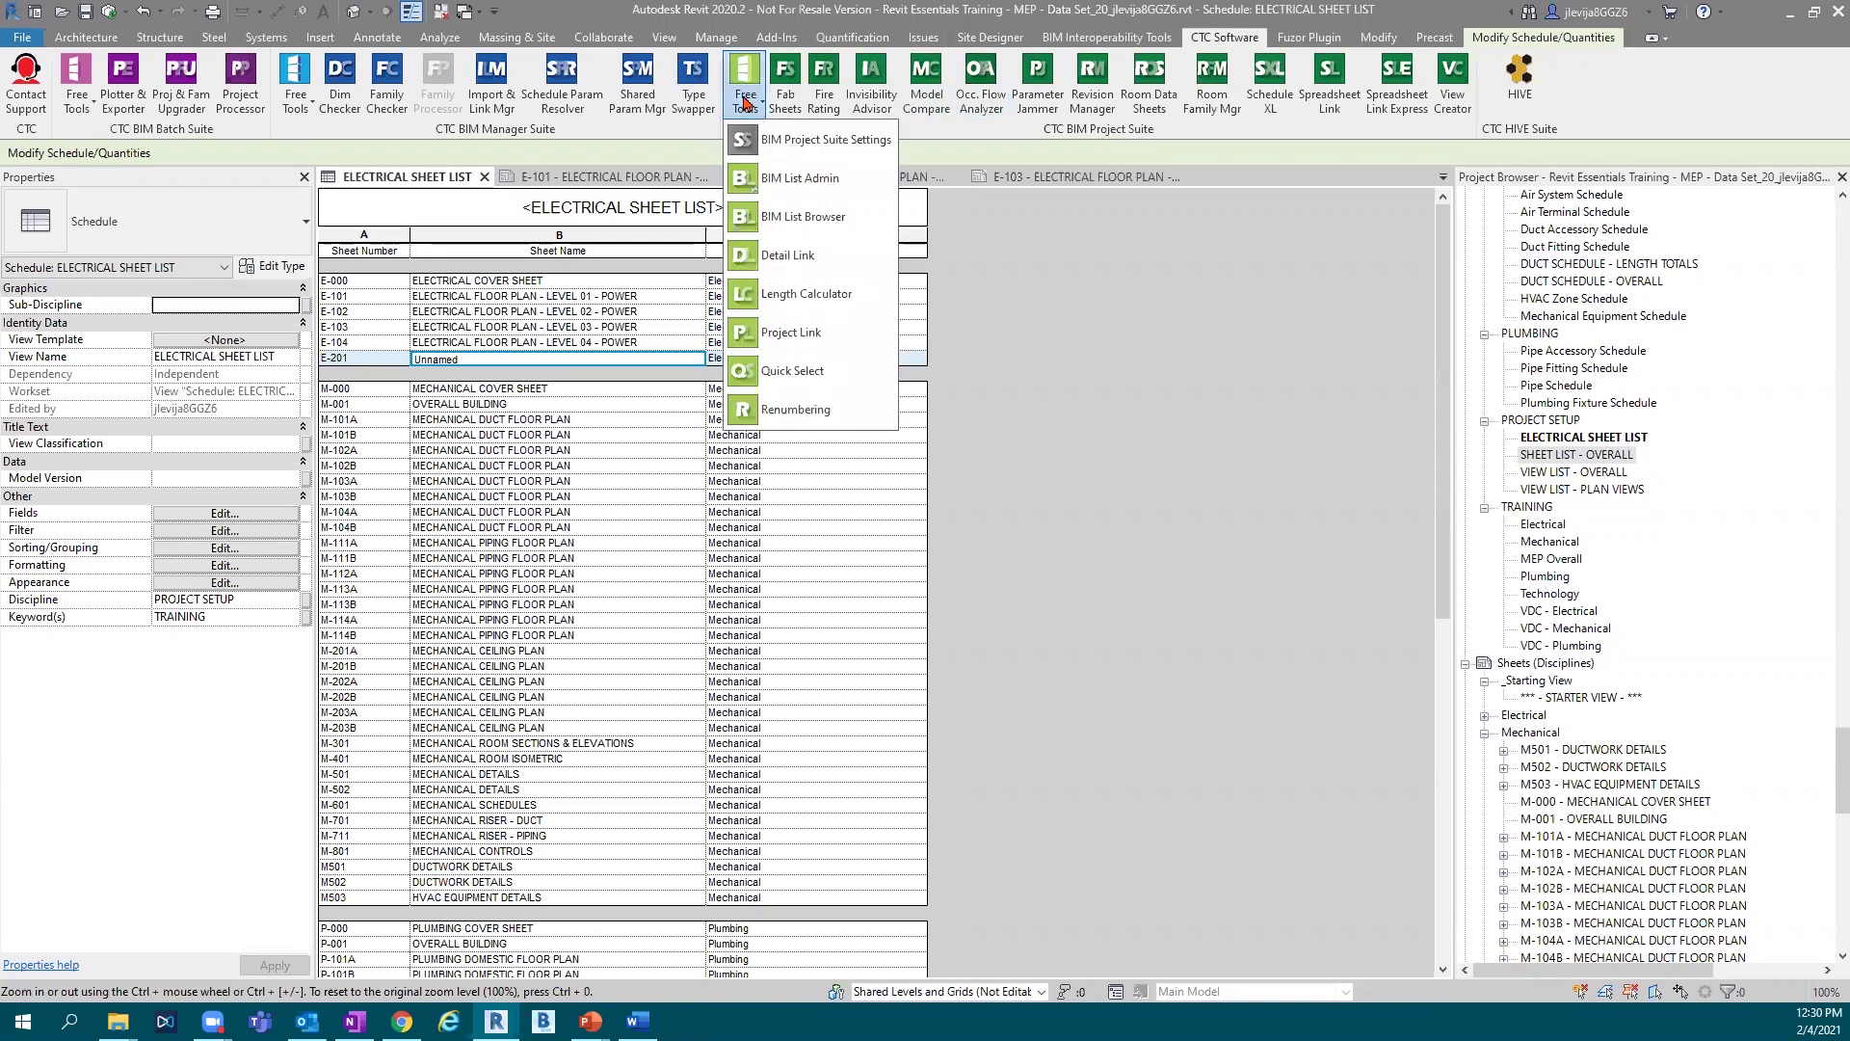
{"action": "left_click", "coordinate": [1130, 143]}
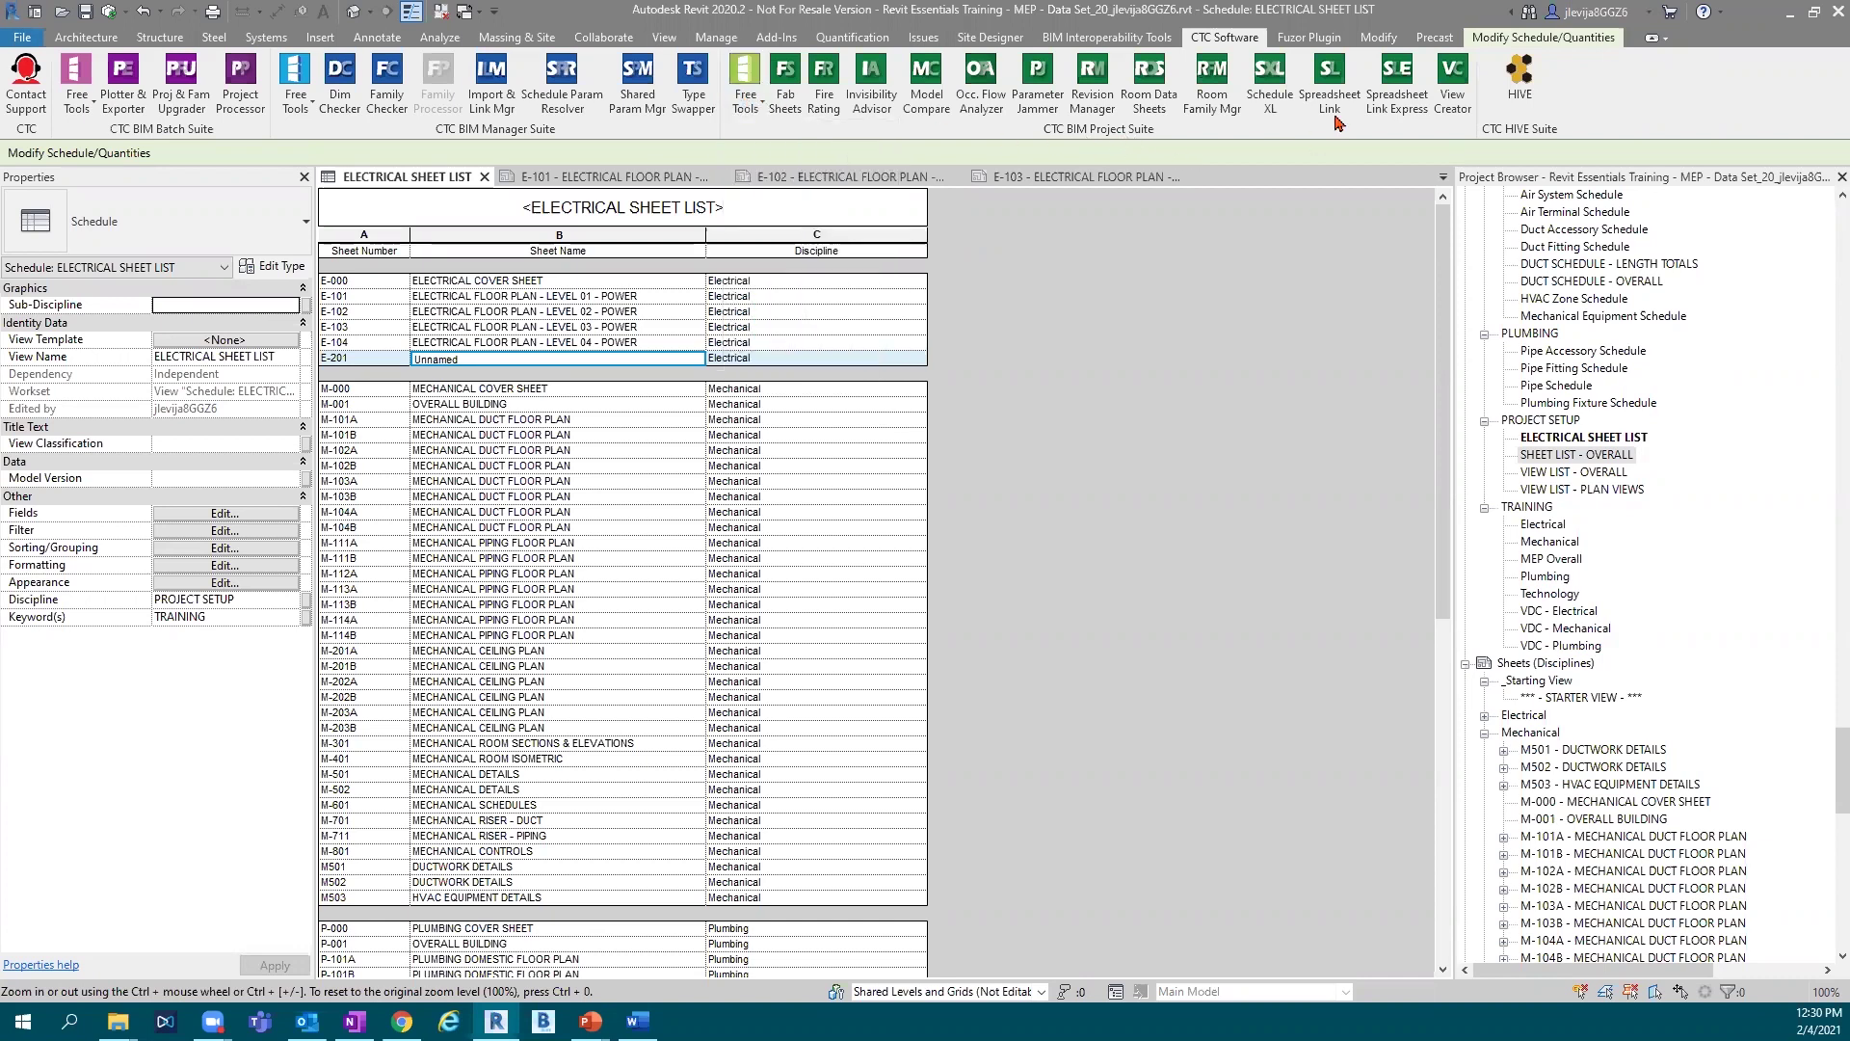
{"action": "left_click", "coordinate": [1452, 112]}
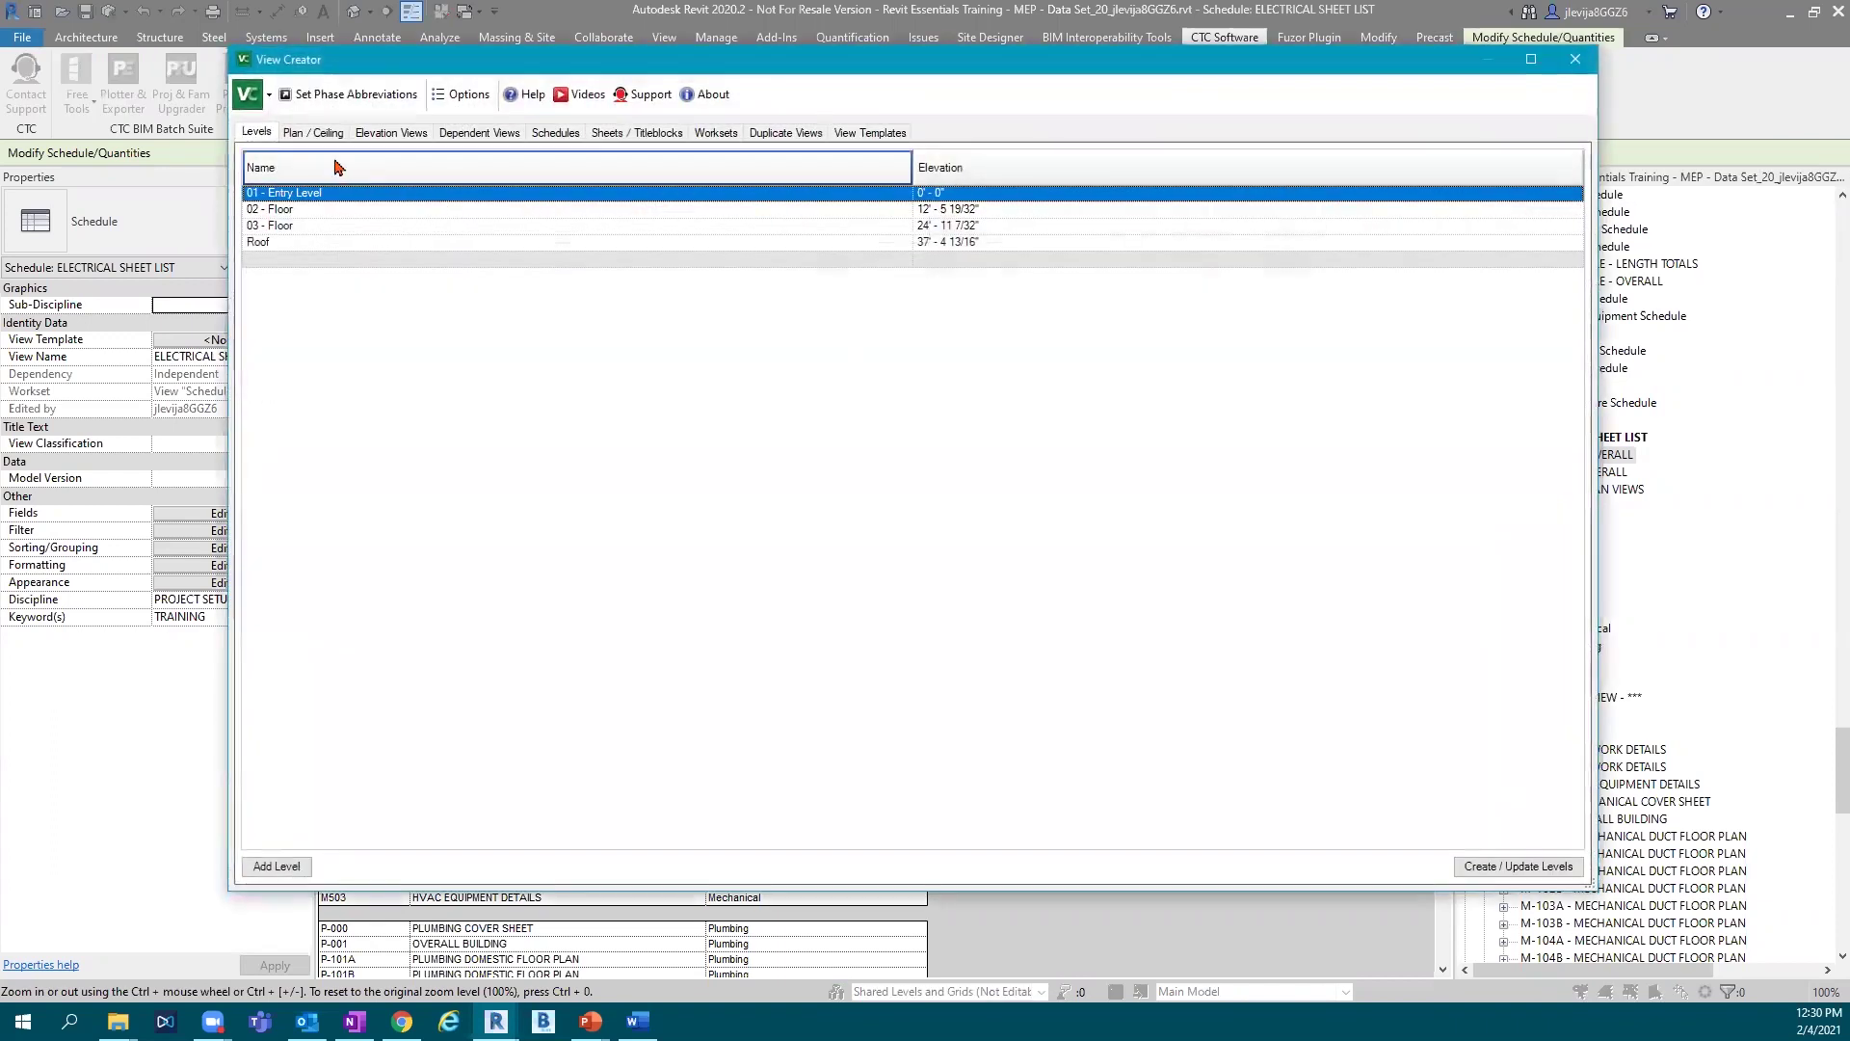
{"action": "left_click", "coordinate": [307, 131]}
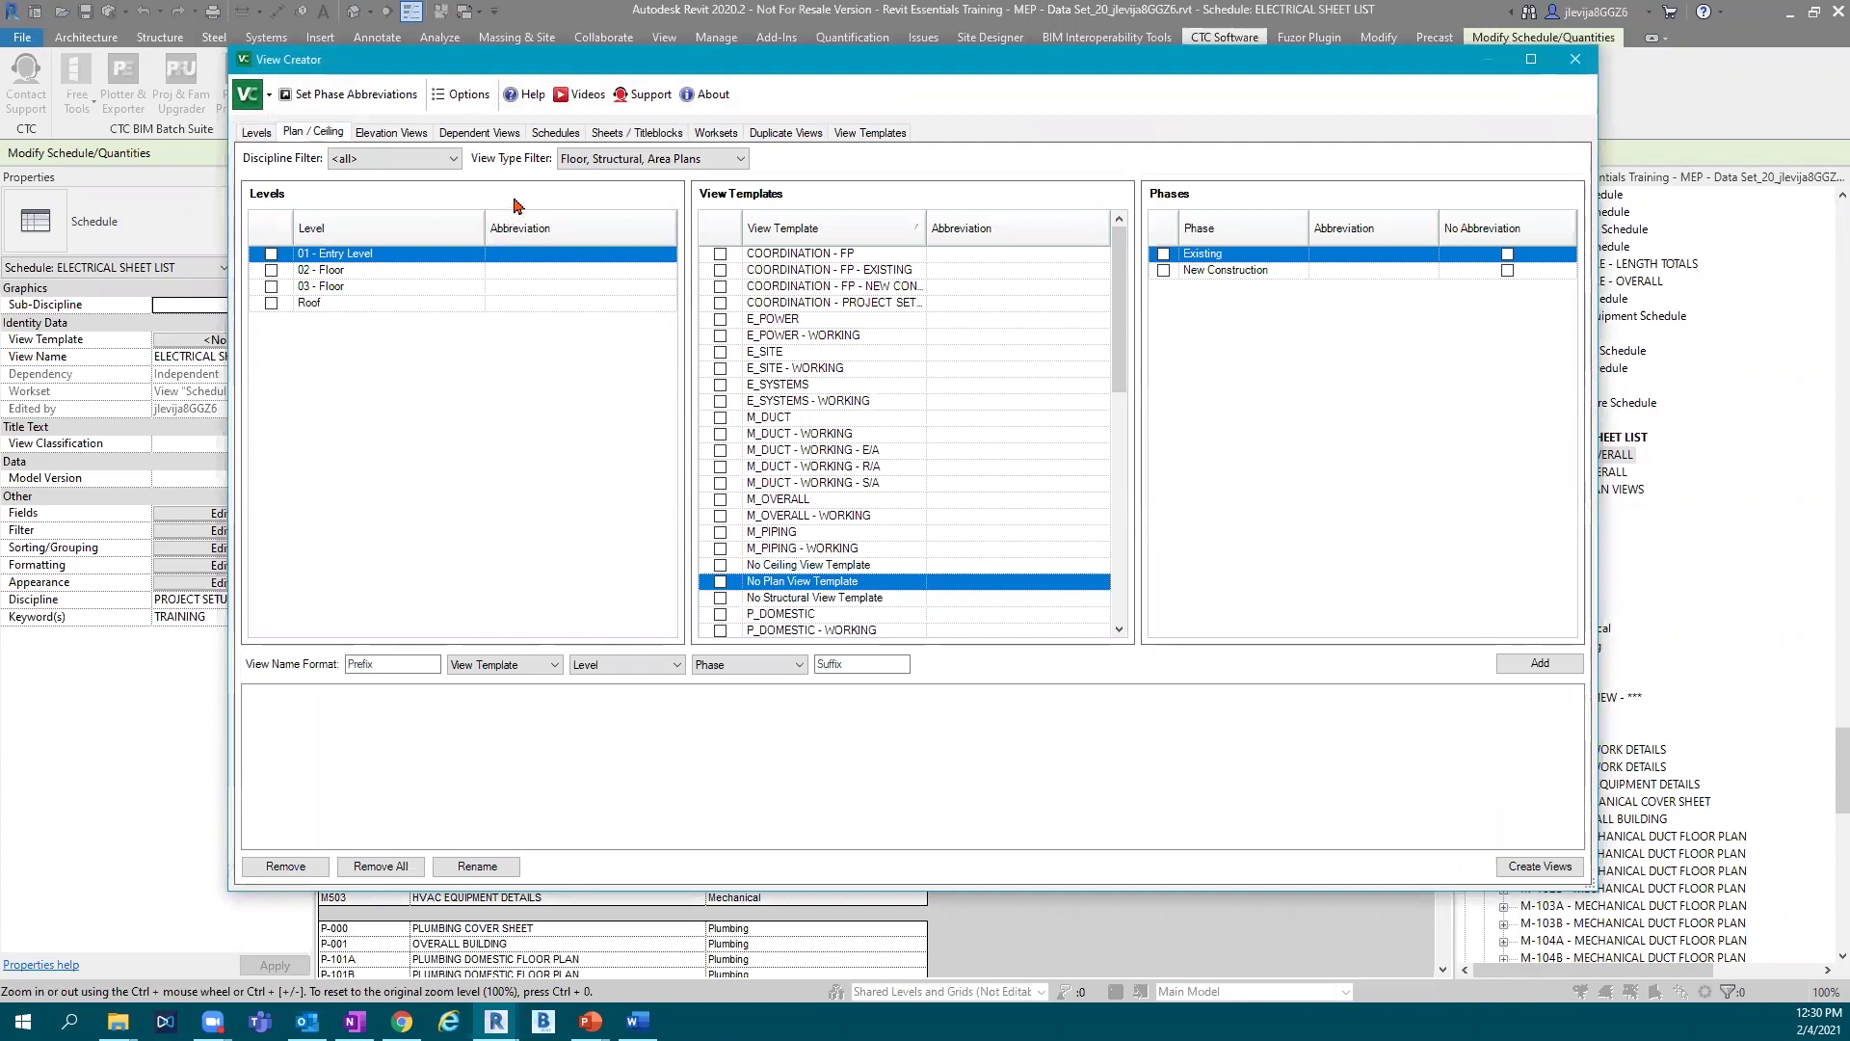
{"action": "left_click", "coordinate": [623, 160]}
{"action": "left_click", "coordinate": [622, 160]}
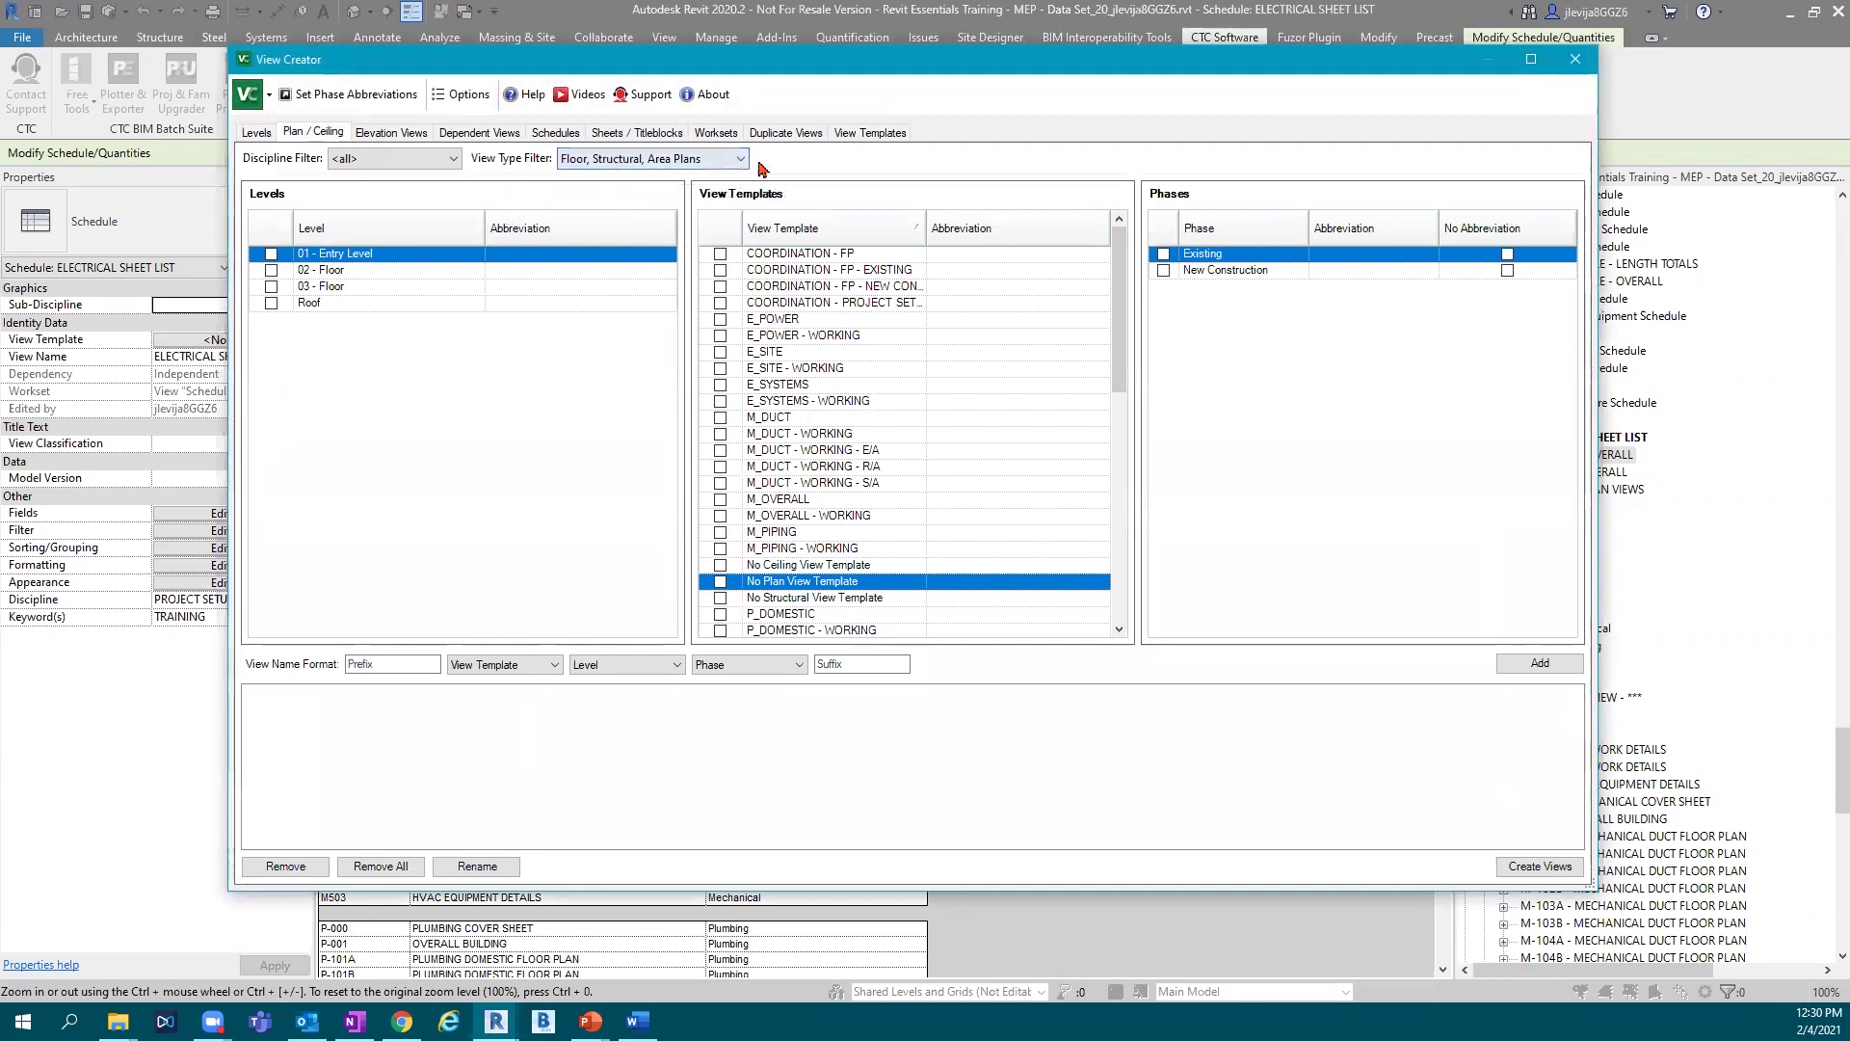
{"action": "left_click", "coordinate": [640, 133]}
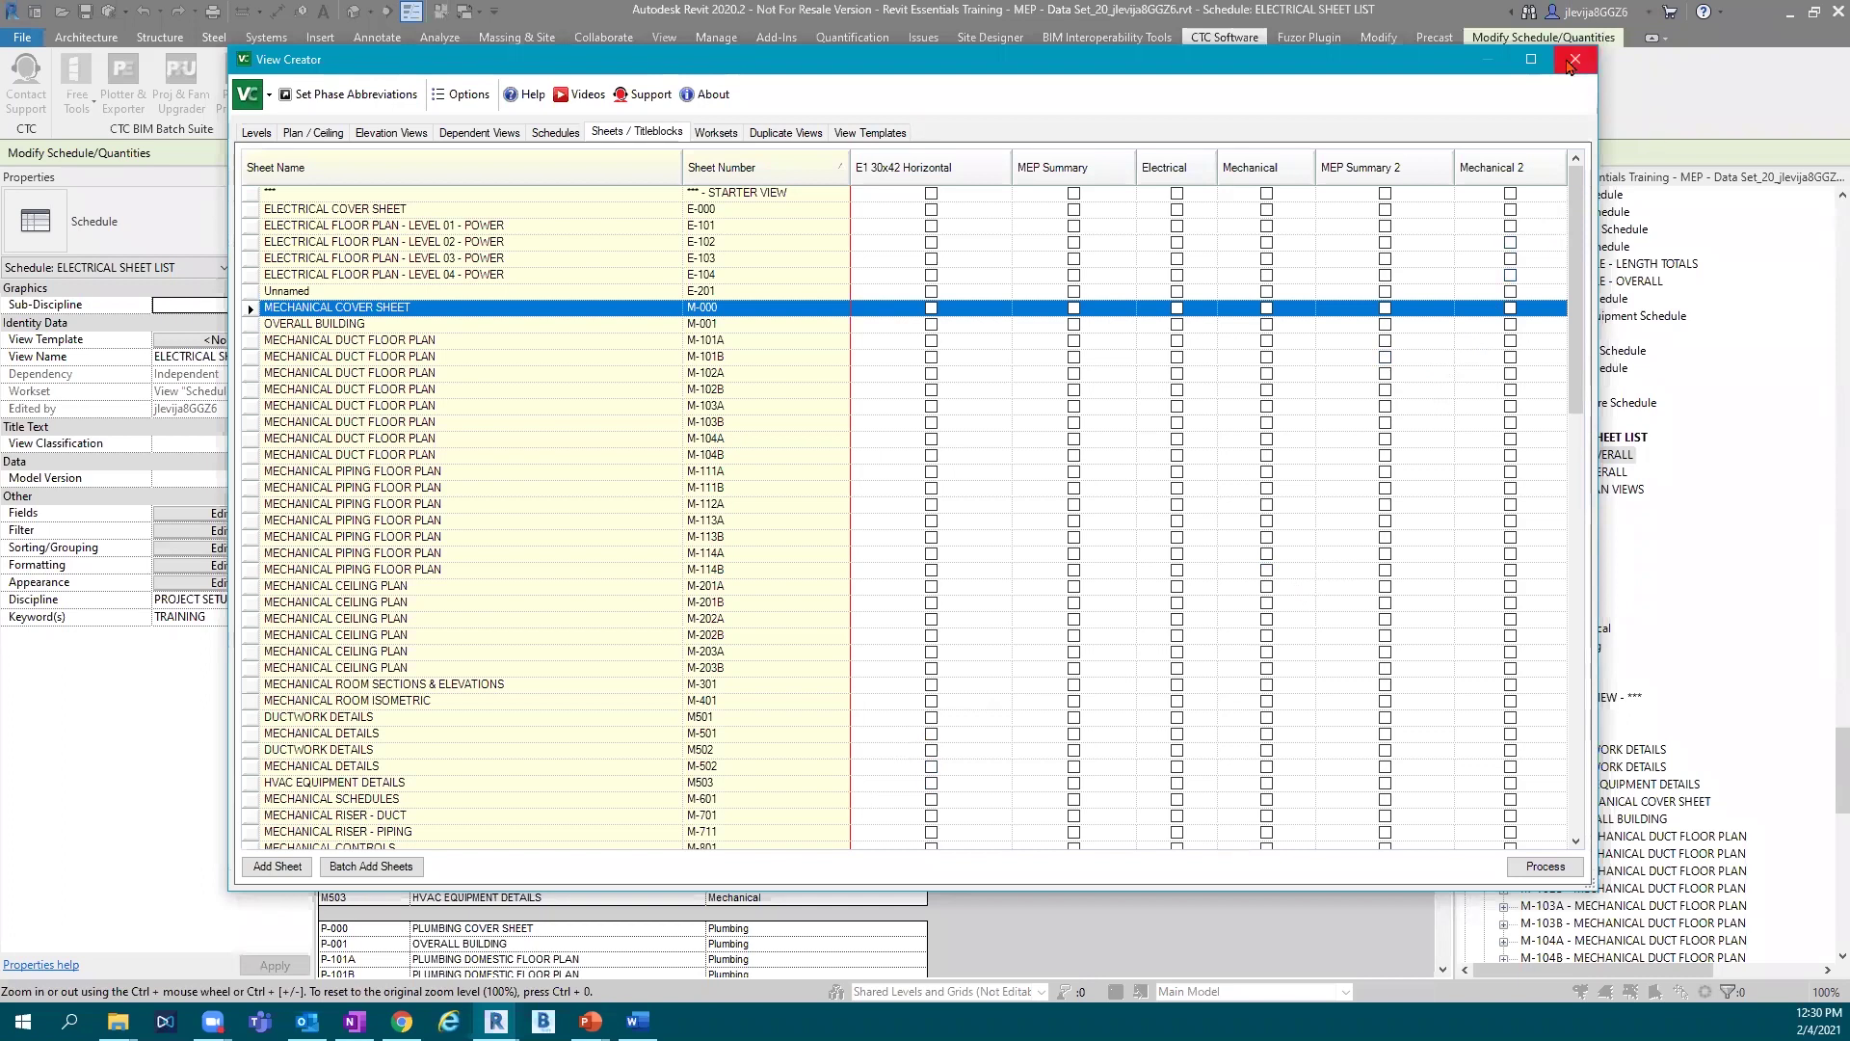
Close the View Creator, create a new sheet with the 30x42_Firm_Titleblock : Electrical titleblock, and close that sheet's view.
{"action": "left_click", "coordinate": [1573, 60]}
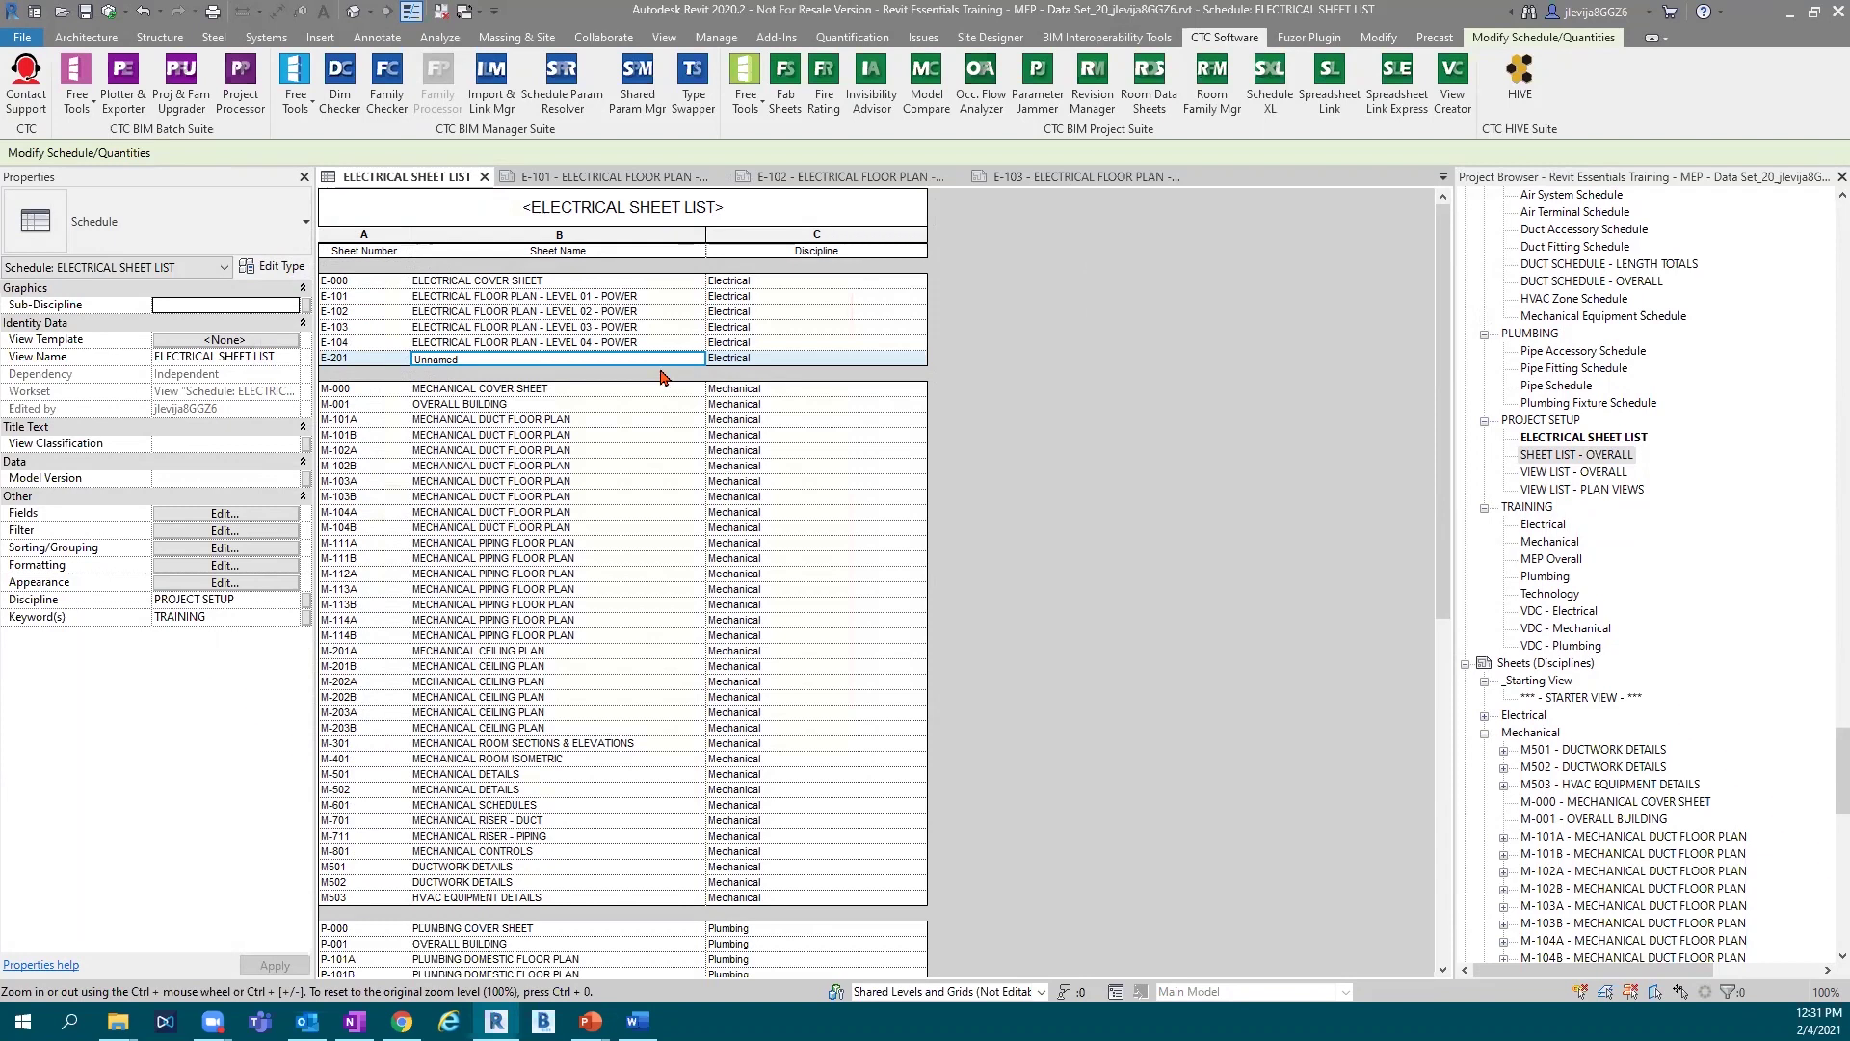
{"action": "scroll", "coordinate": [1553, 640], "scroll_direction": "down", "scroll_amount": 2}
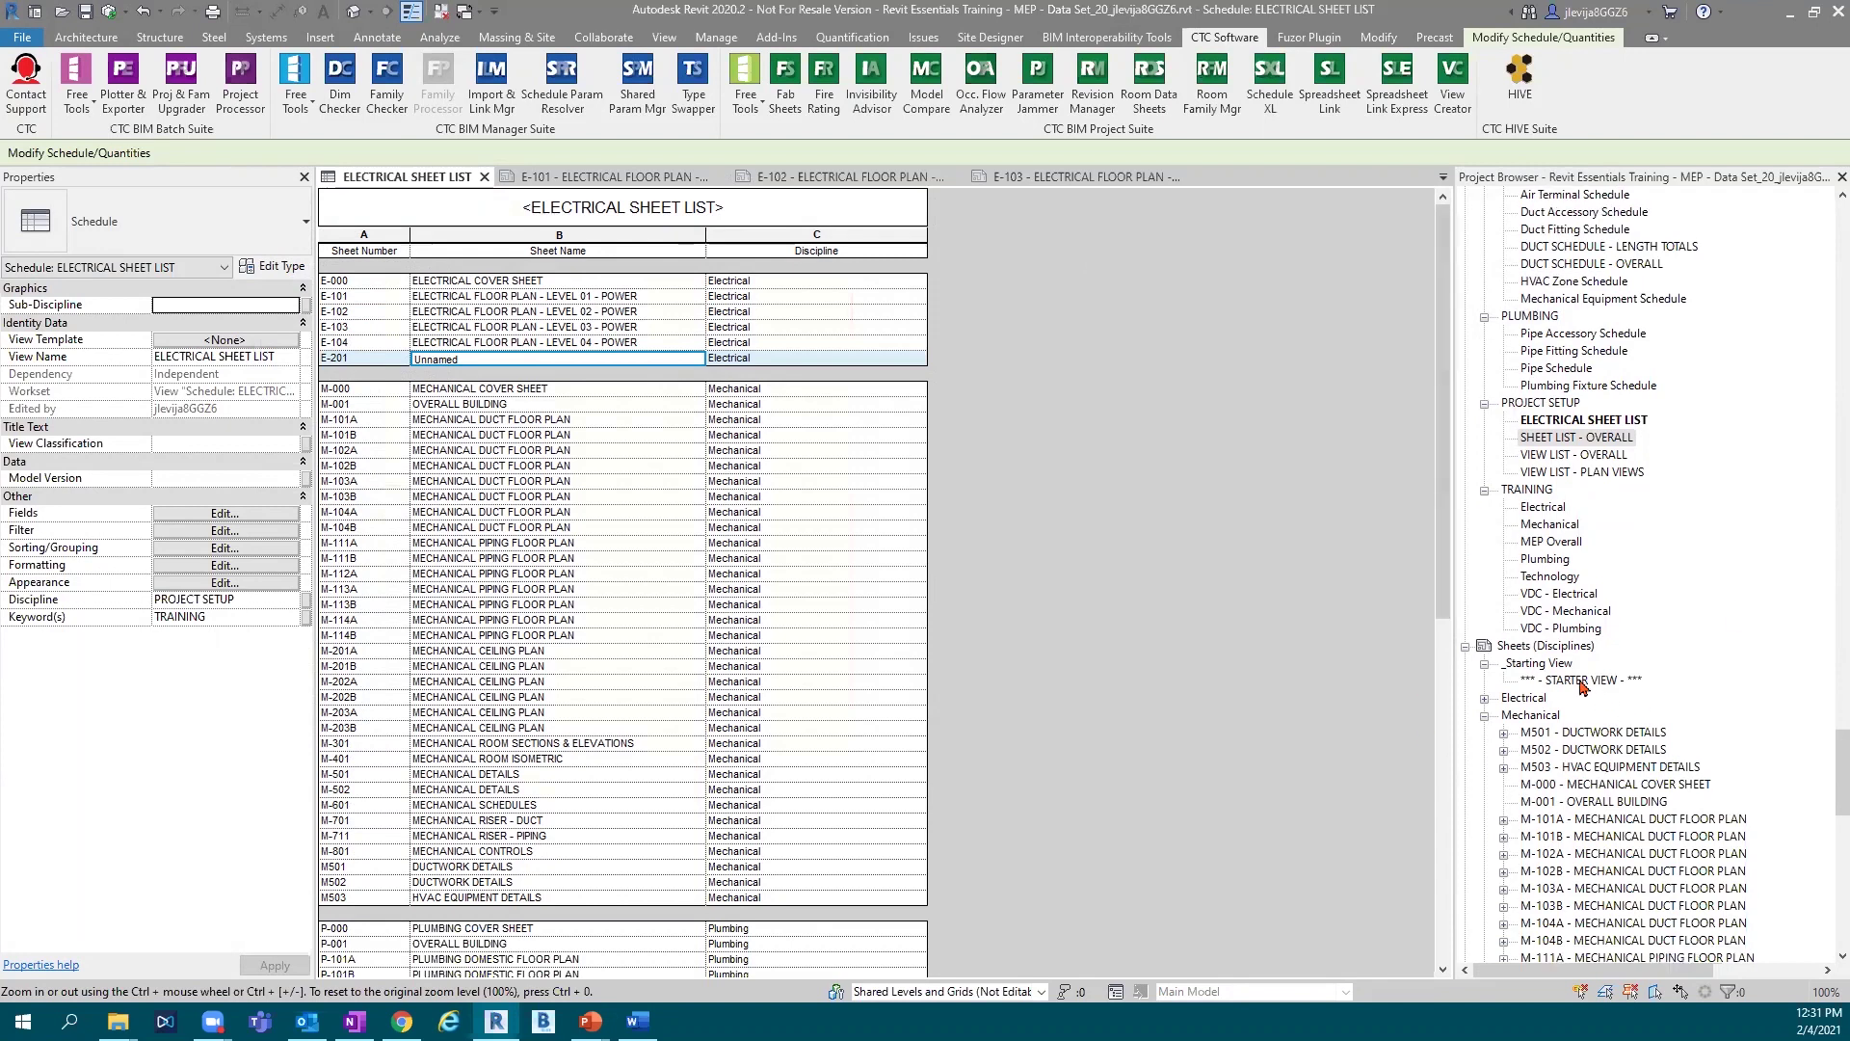
{"action": "right_click", "coordinate": [1510, 576]}
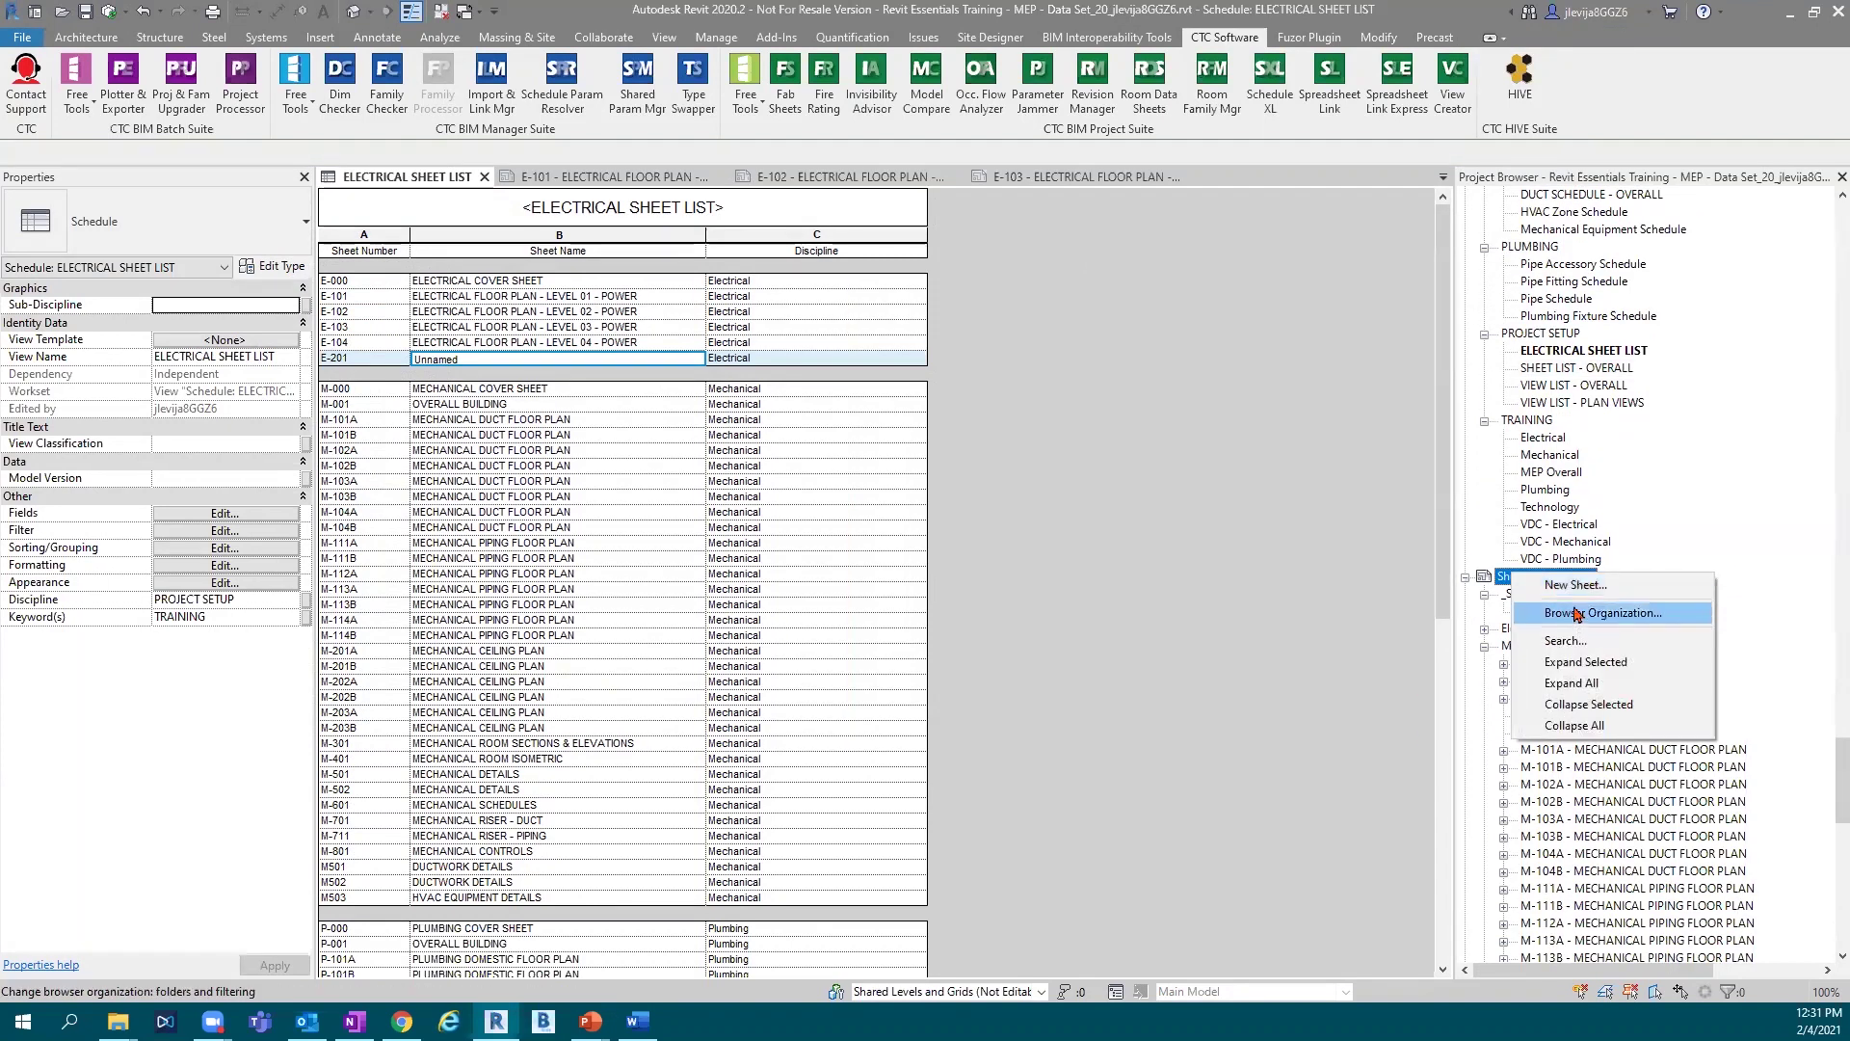
{"action": "left_click", "coordinate": [1576, 585]}
{"action": "scroll", "coordinate": [878, 422], "scroll_direction": "down", "scroll_amount": 3}
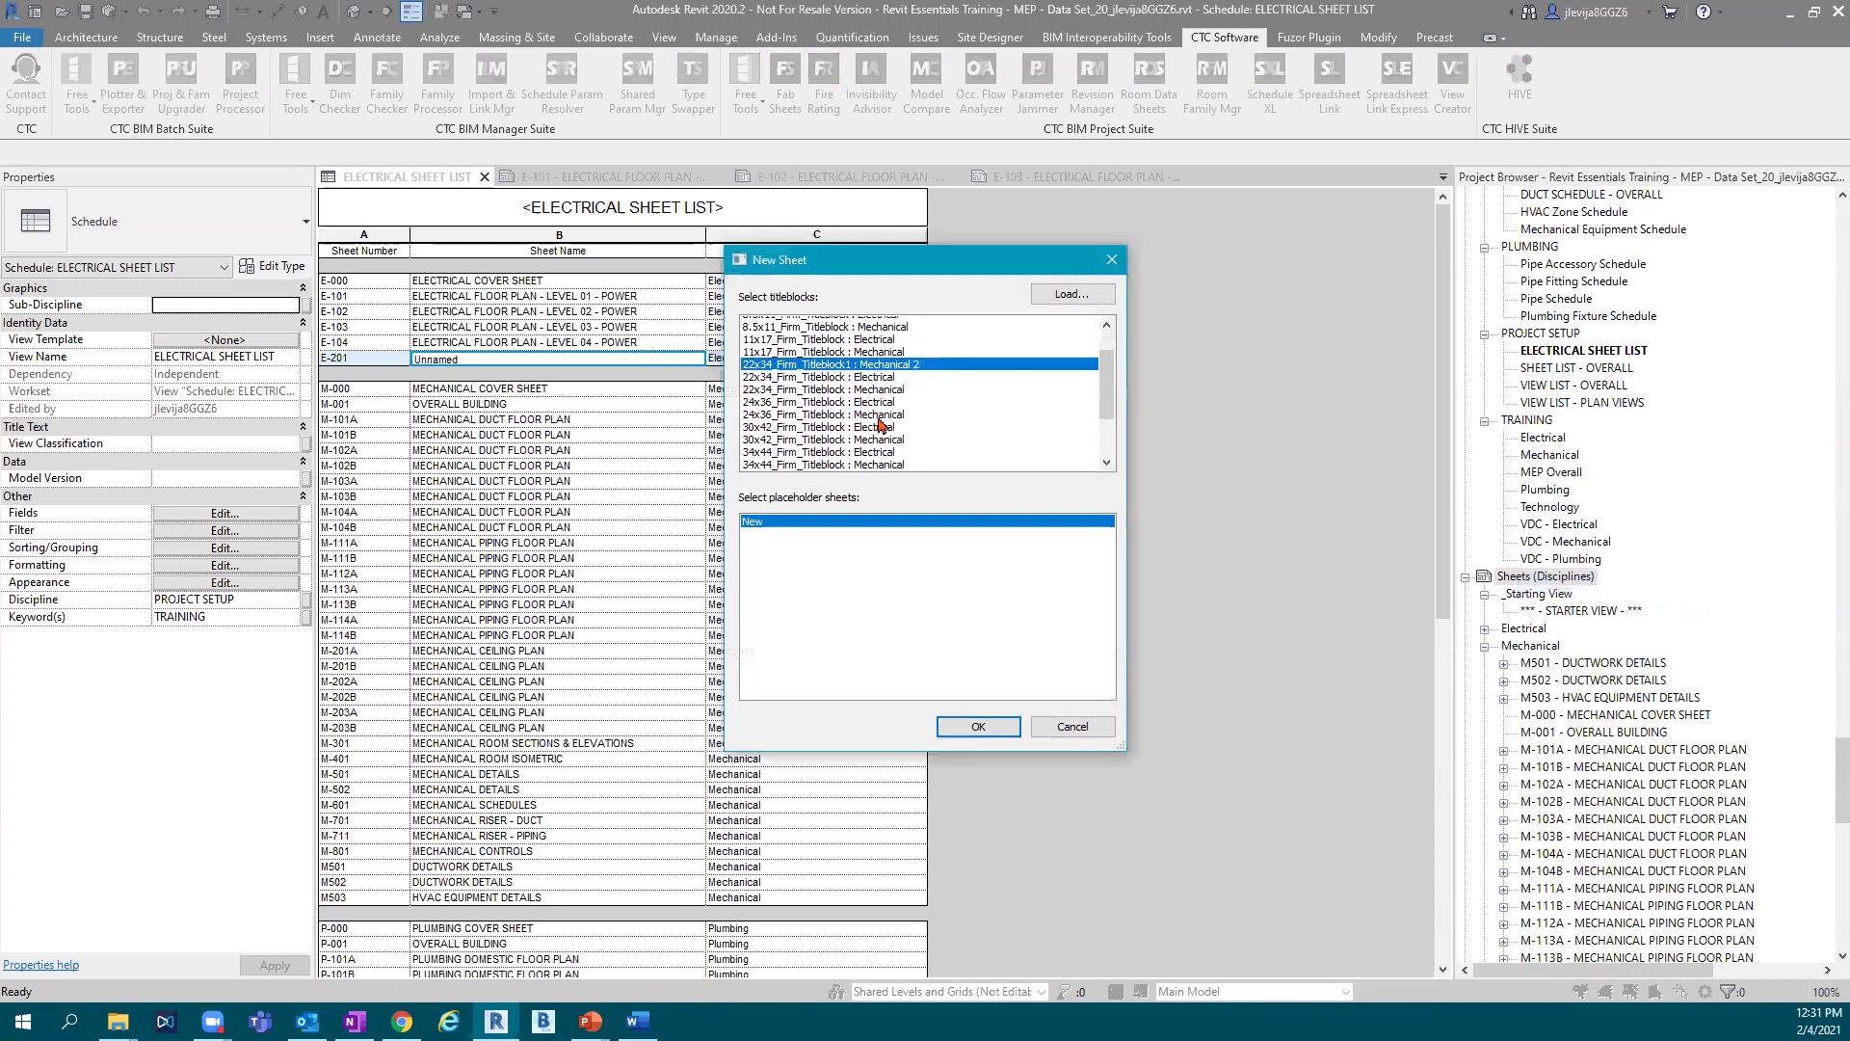
{"action": "scroll", "coordinate": [879, 422], "scroll_direction": "up", "scroll_amount": 1}
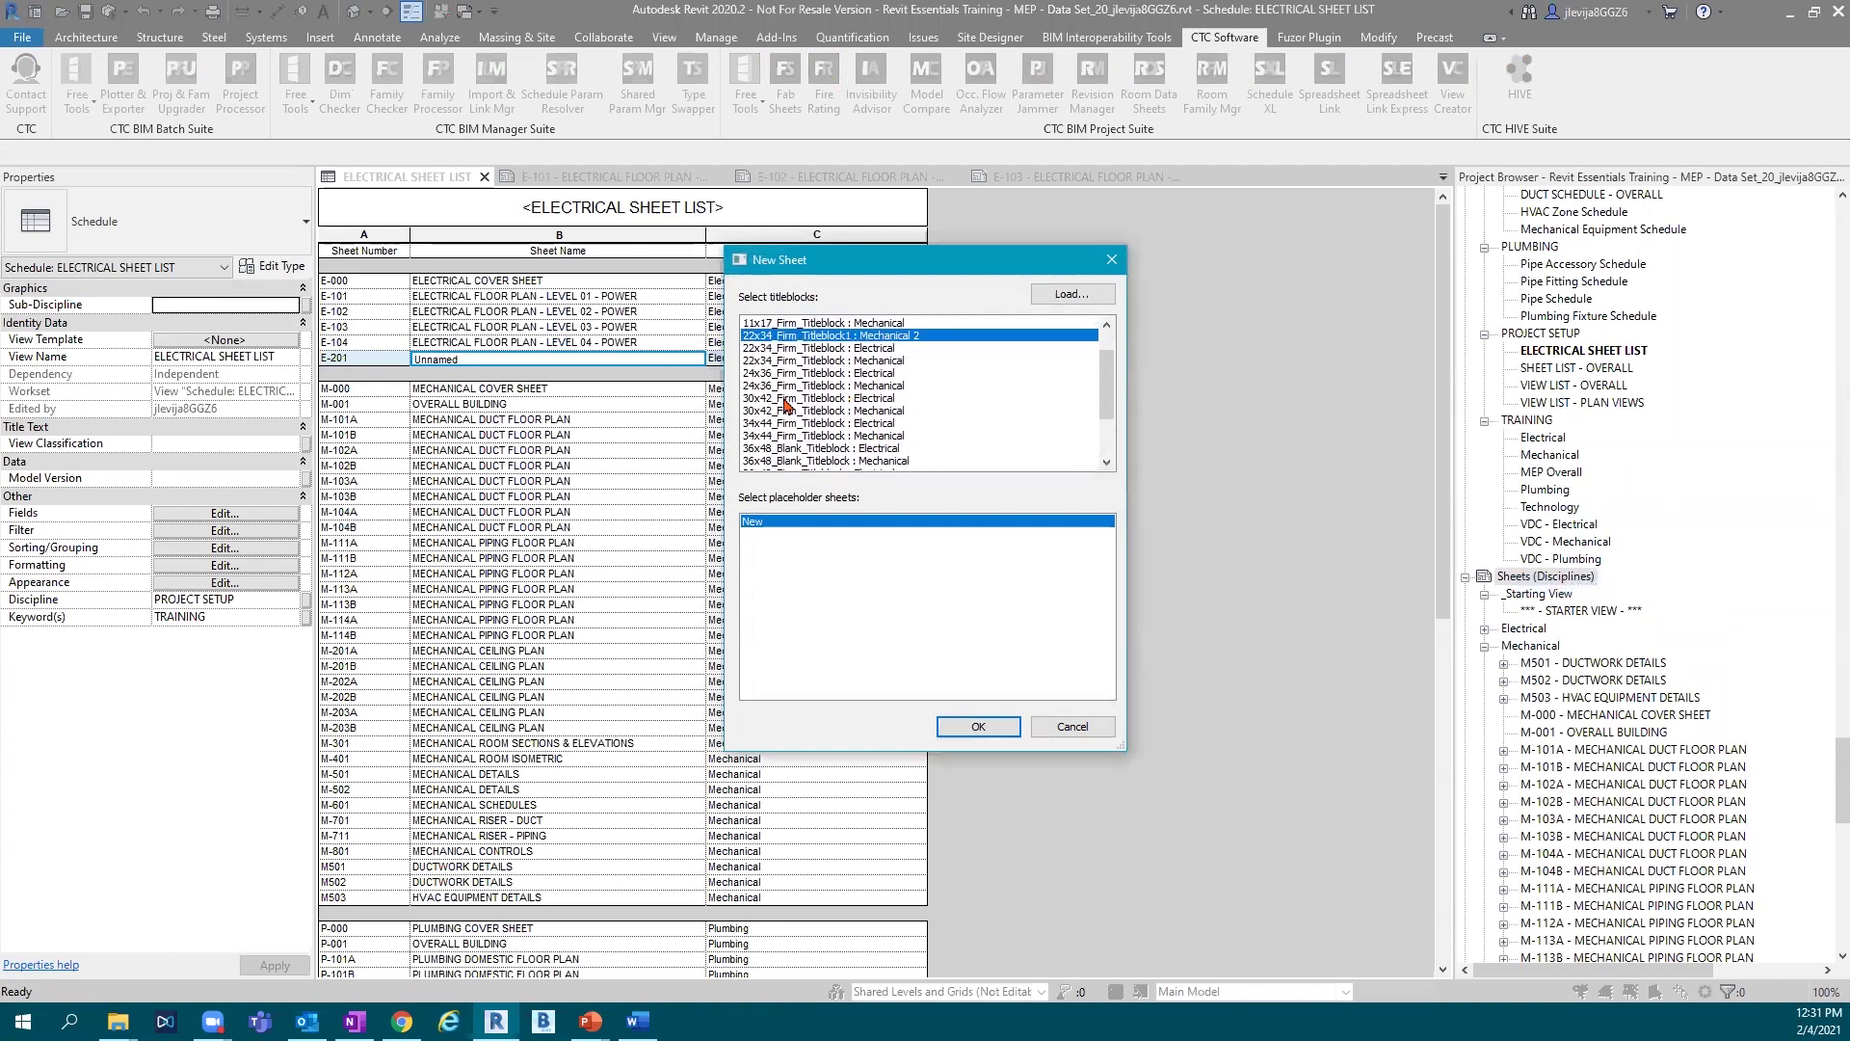
{"action": "left_click", "coordinate": [796, 398]}
{"action": "left_click", "coordinate": [978, 725]}
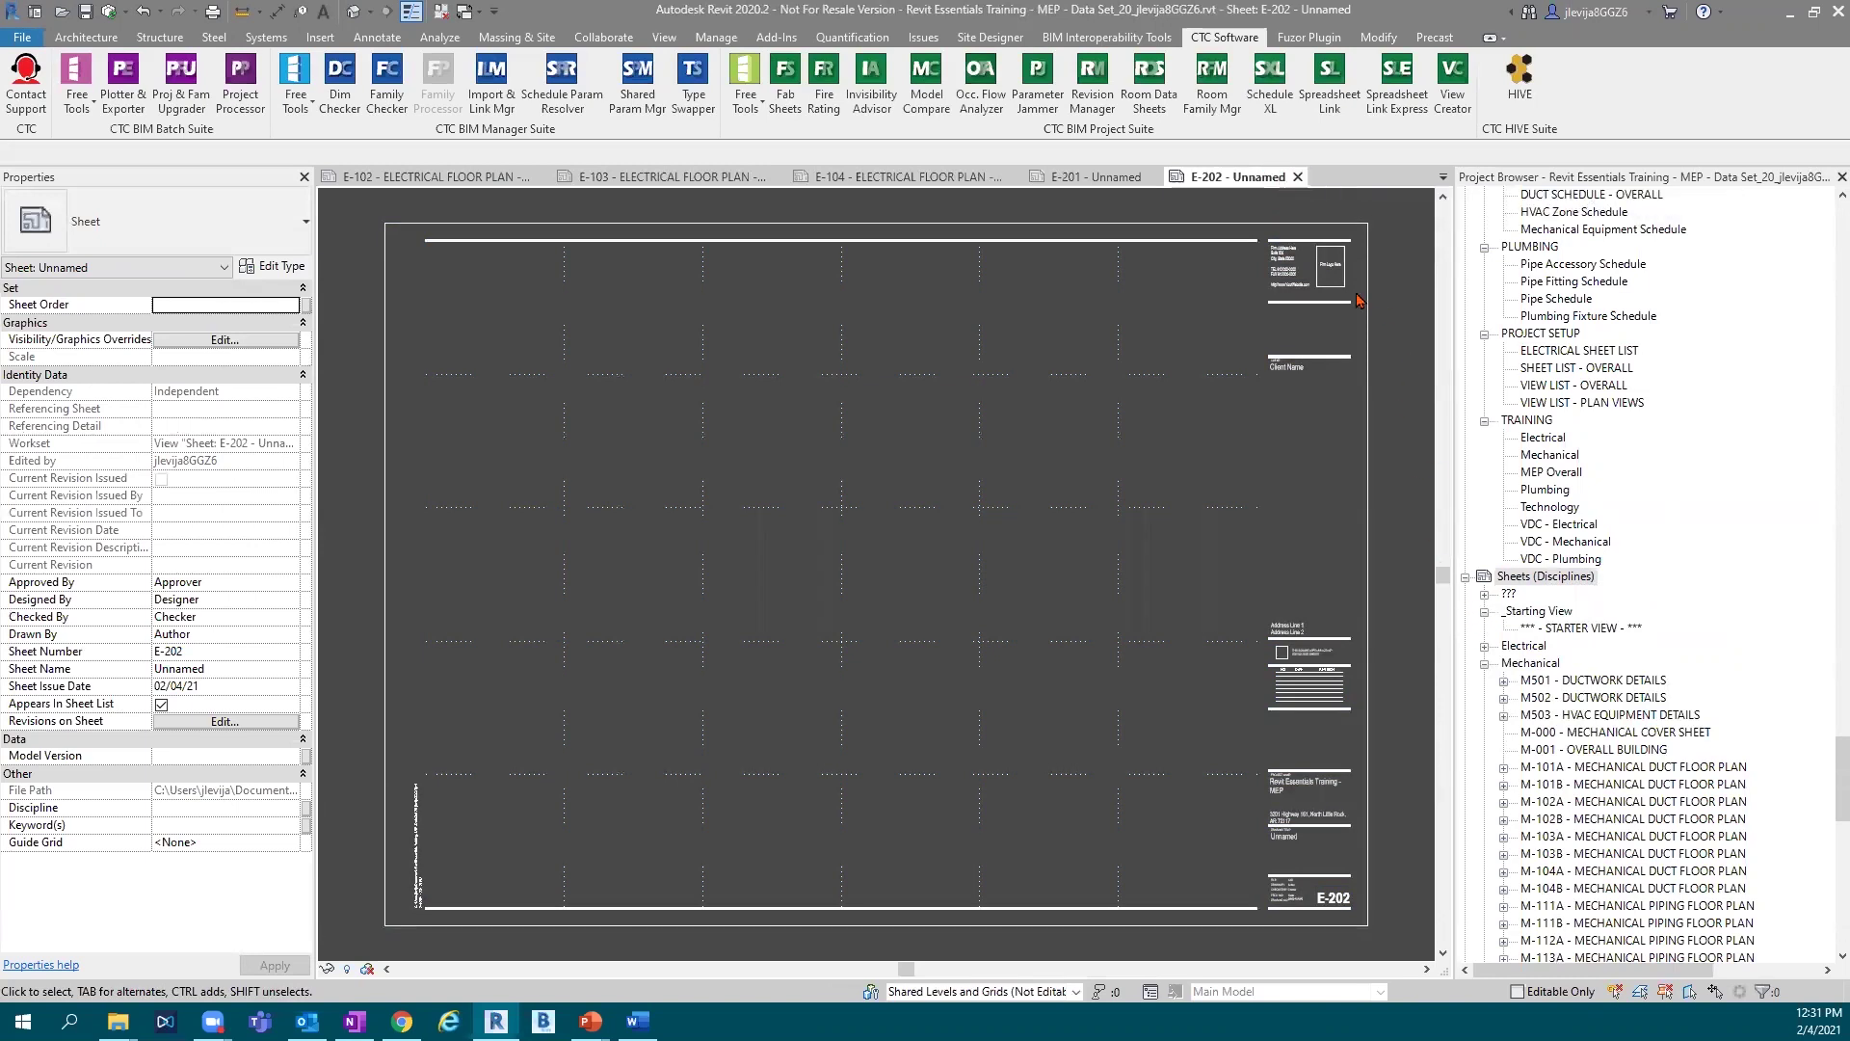
{"action": "left_click", "coordinate": [1298, 176]}
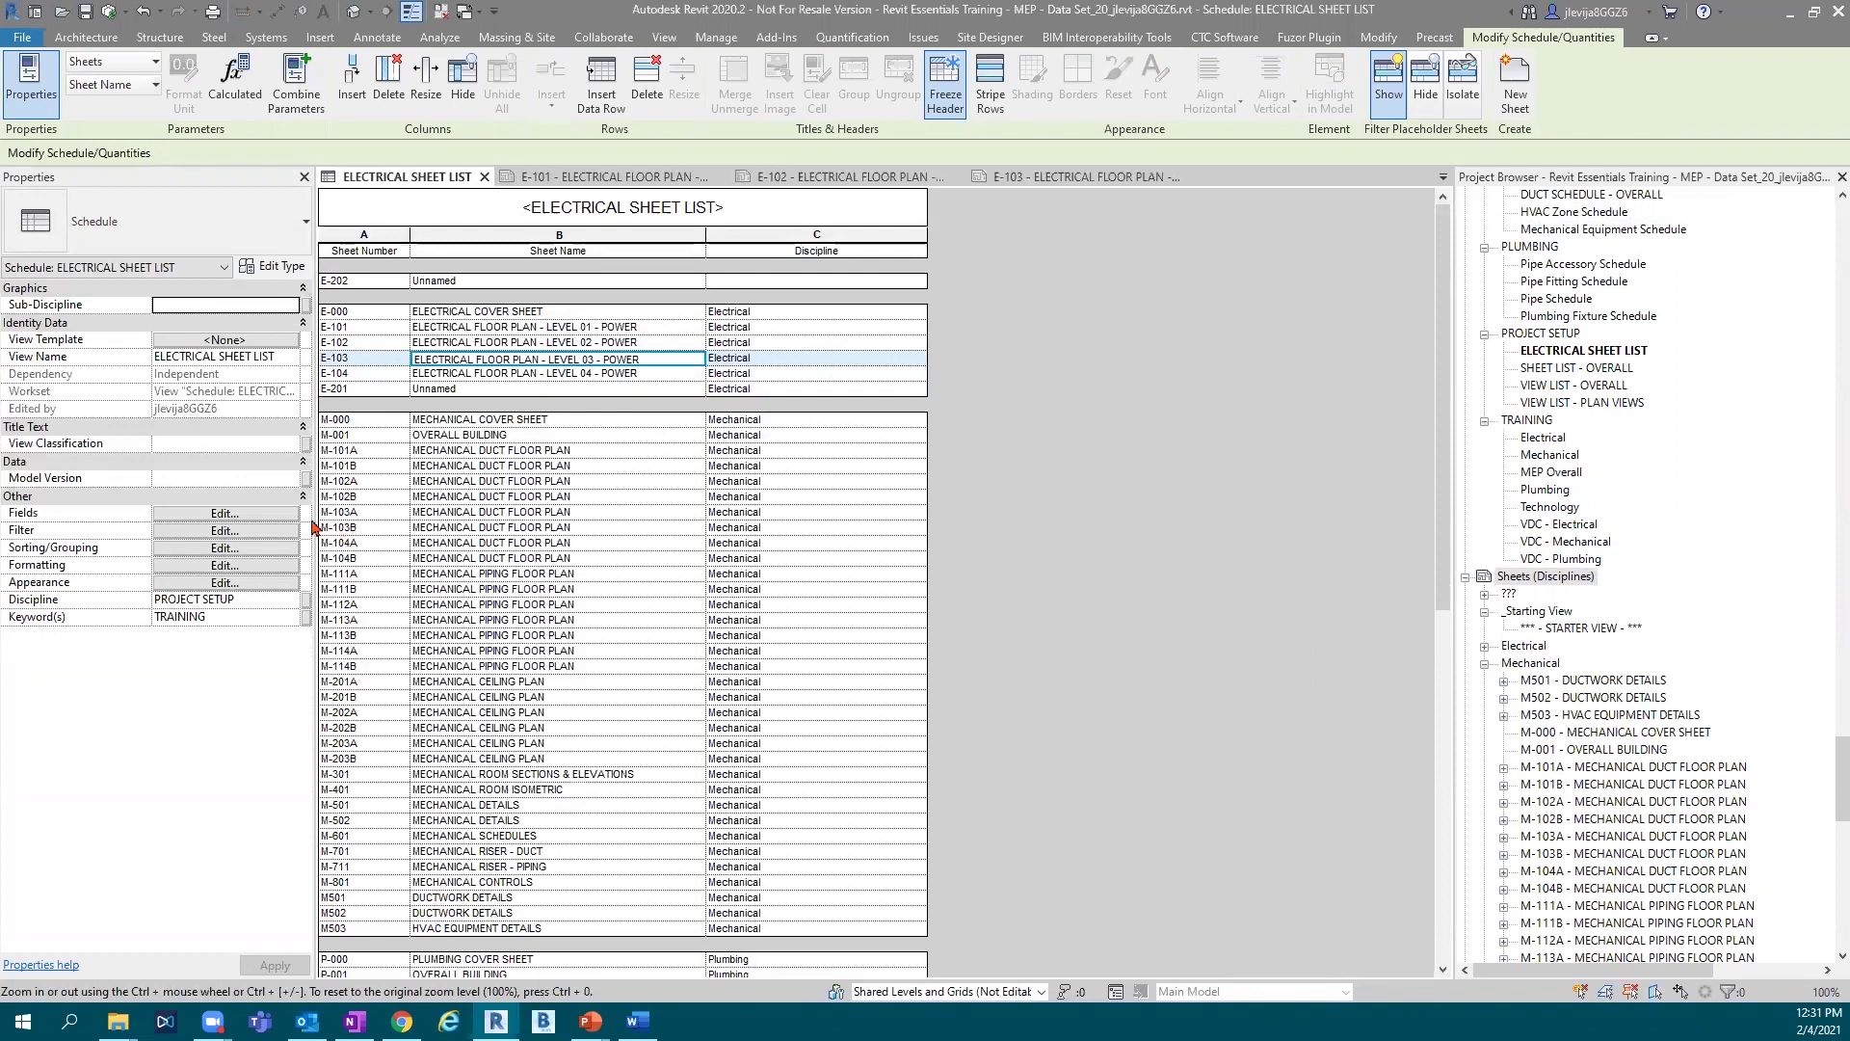
Review the filter and sorting/grouping settings of the electrical sheet list without changing them.
{"action": "left_click", "coordinate": [224, 532]}
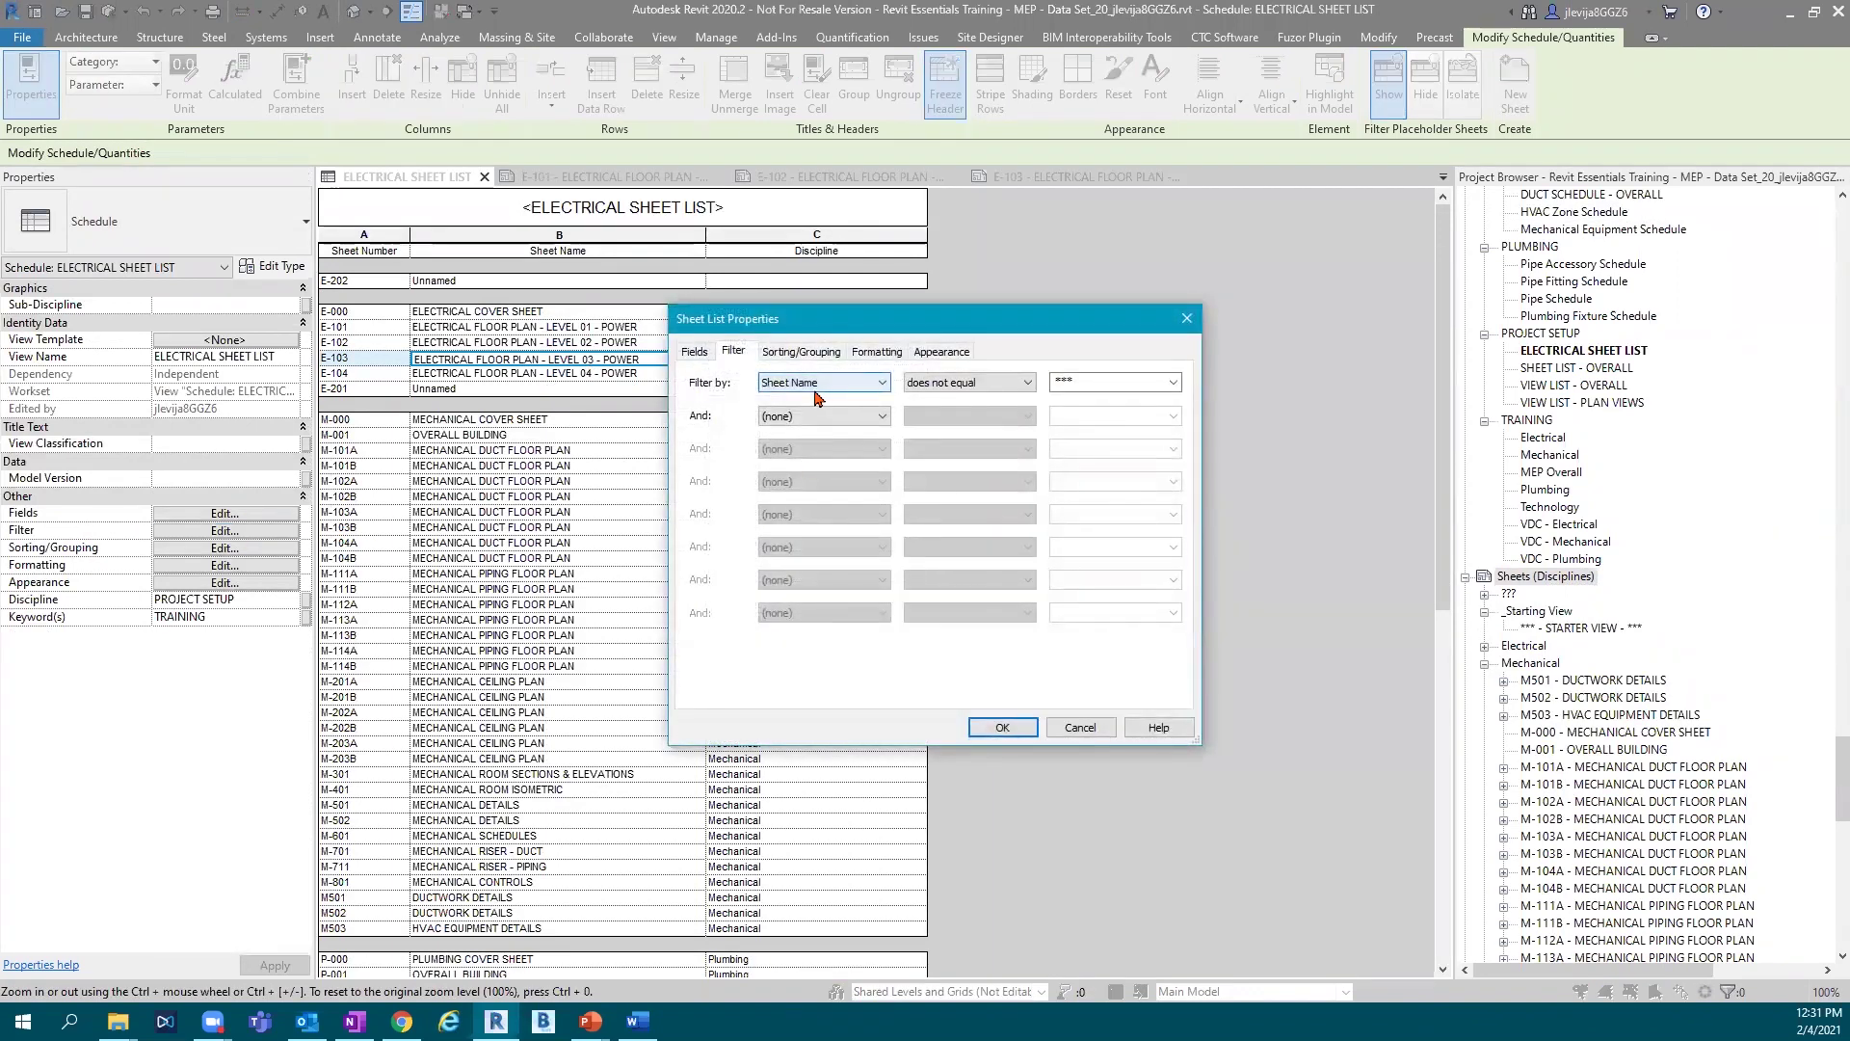
{"action": "left_click", "coordinate": [819, 352]}
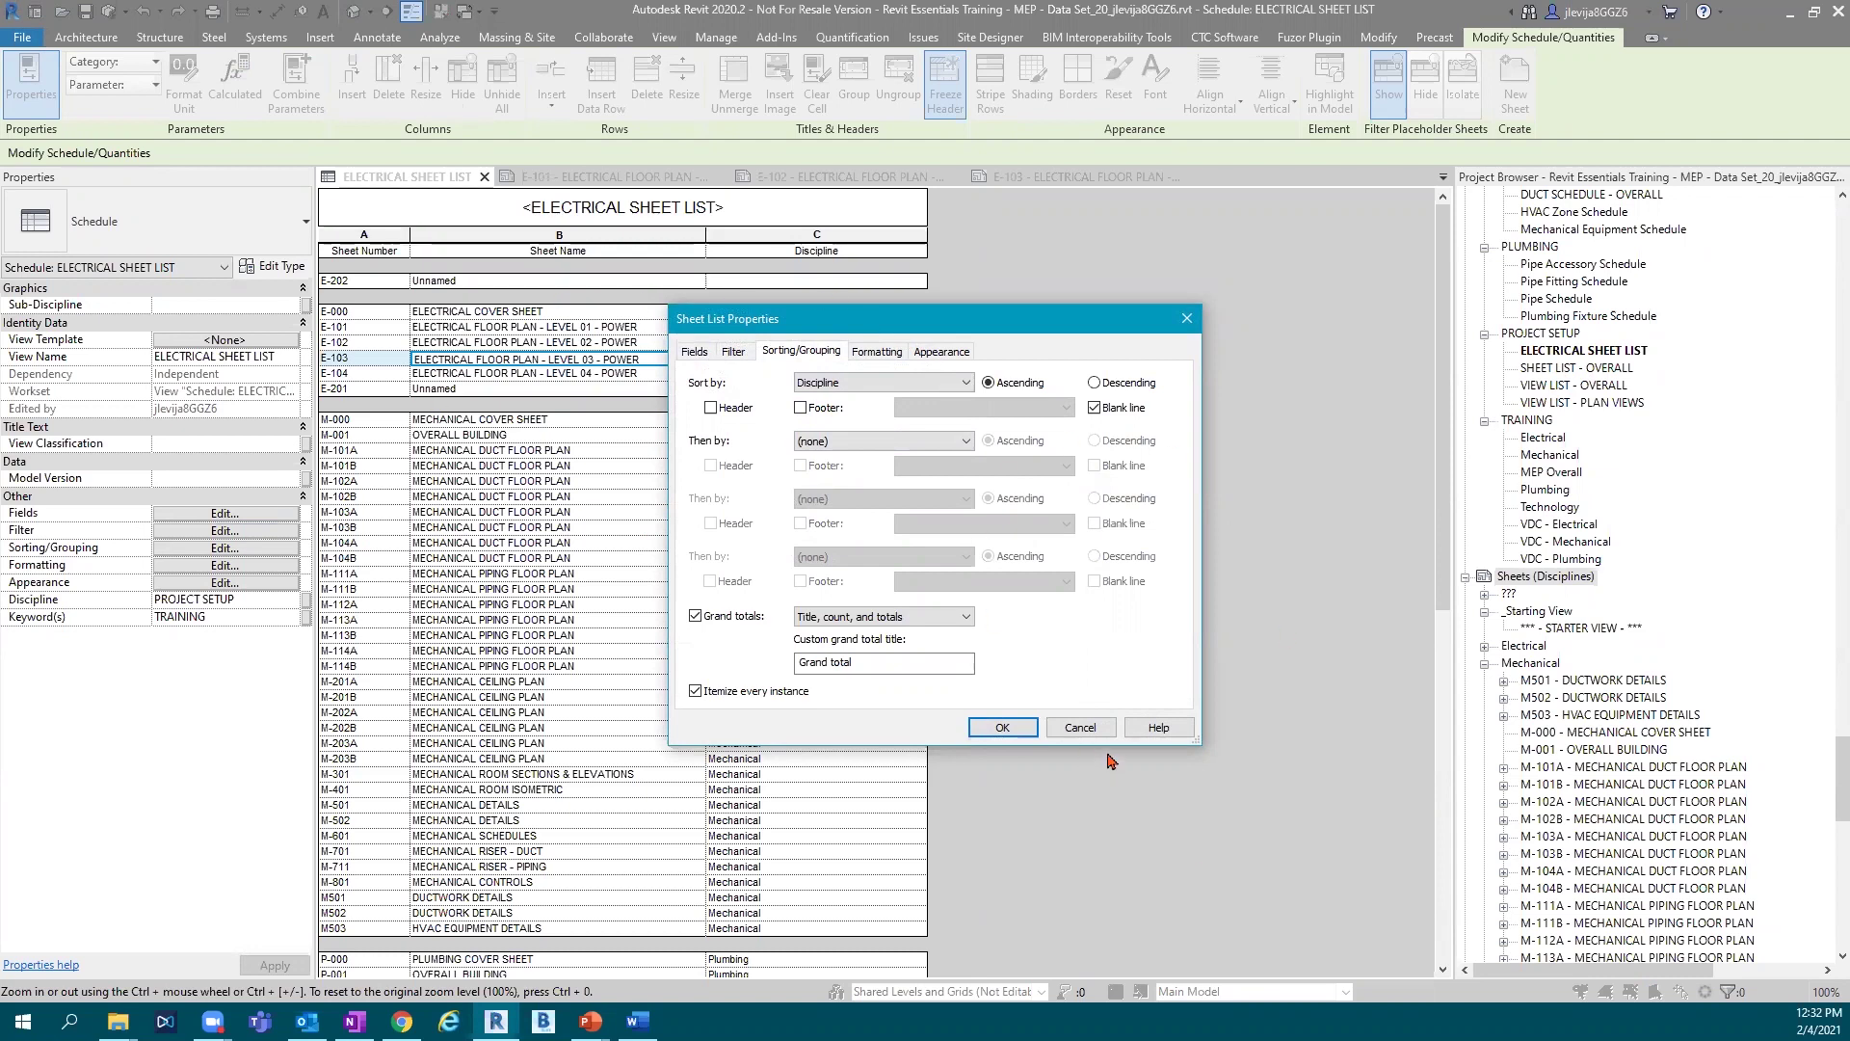
{"action": "left_click", "coordinate": [1081, 726]}
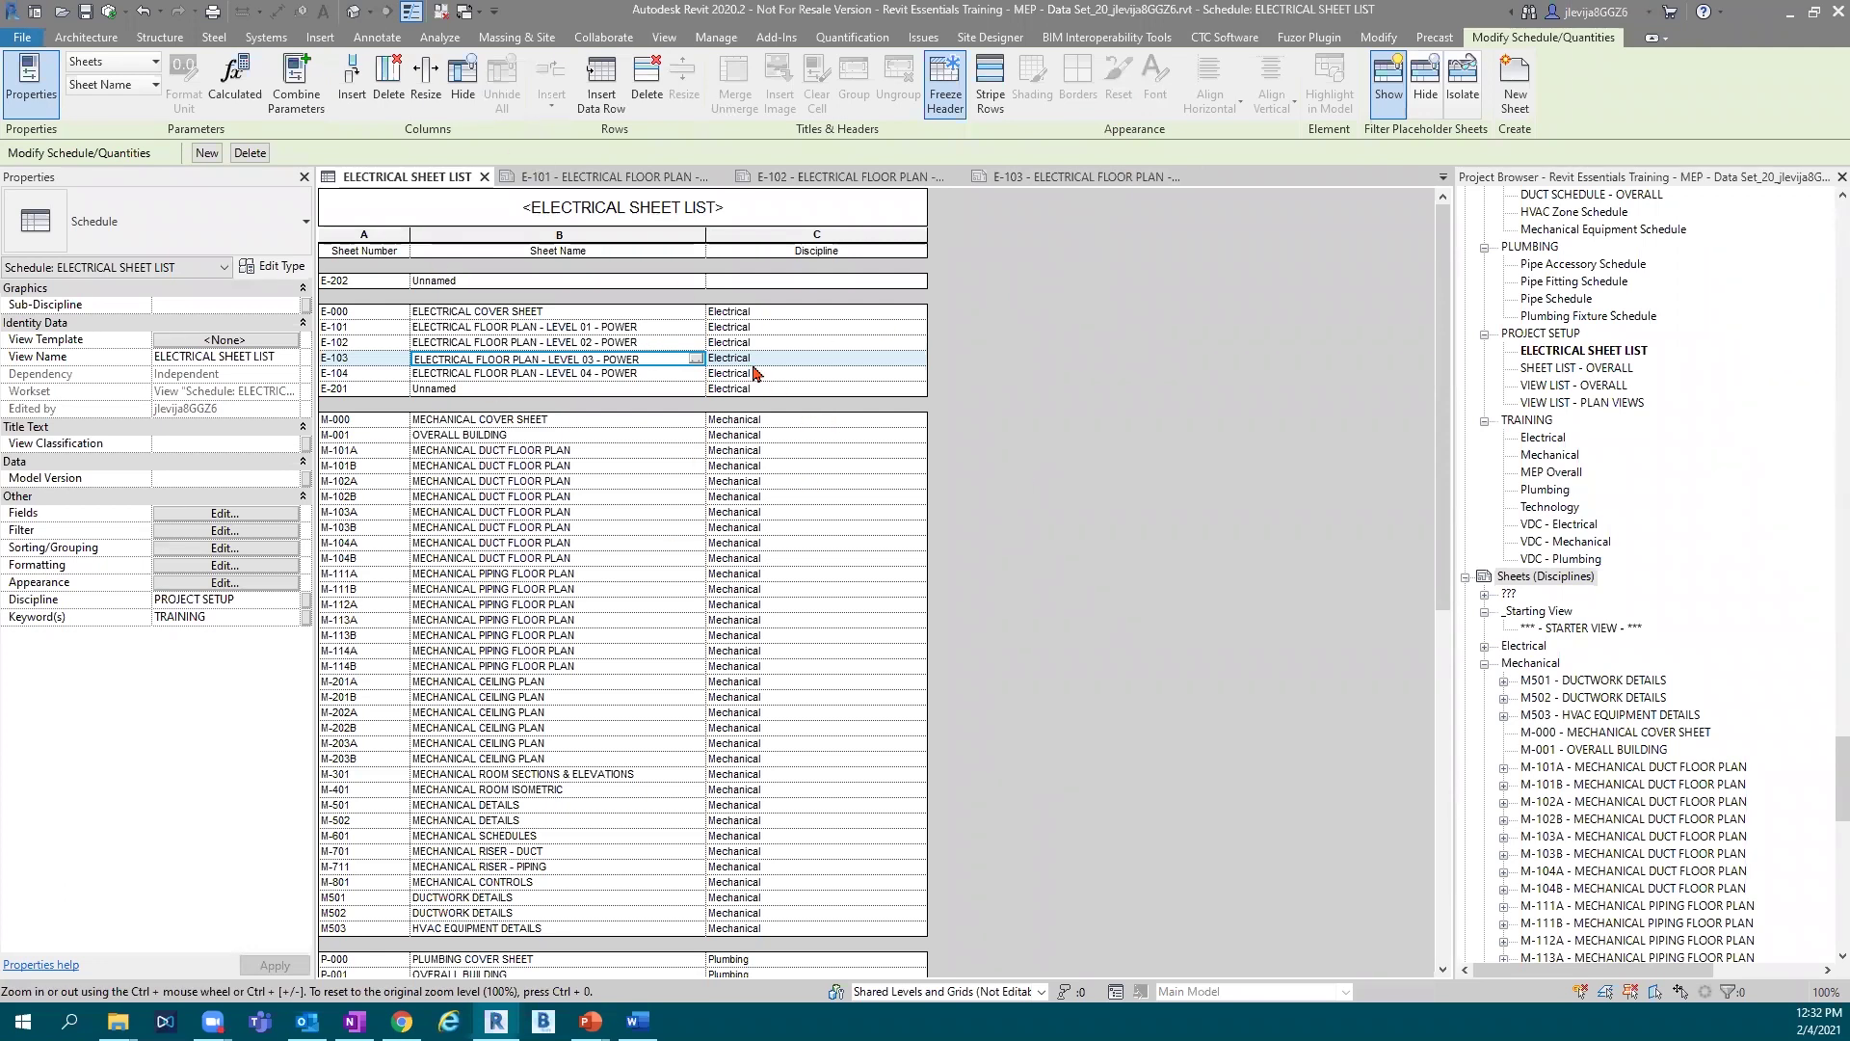
Review the available schedule types without creating a schedule.
{"action": "left_click", "coordinate": [674, 37]}
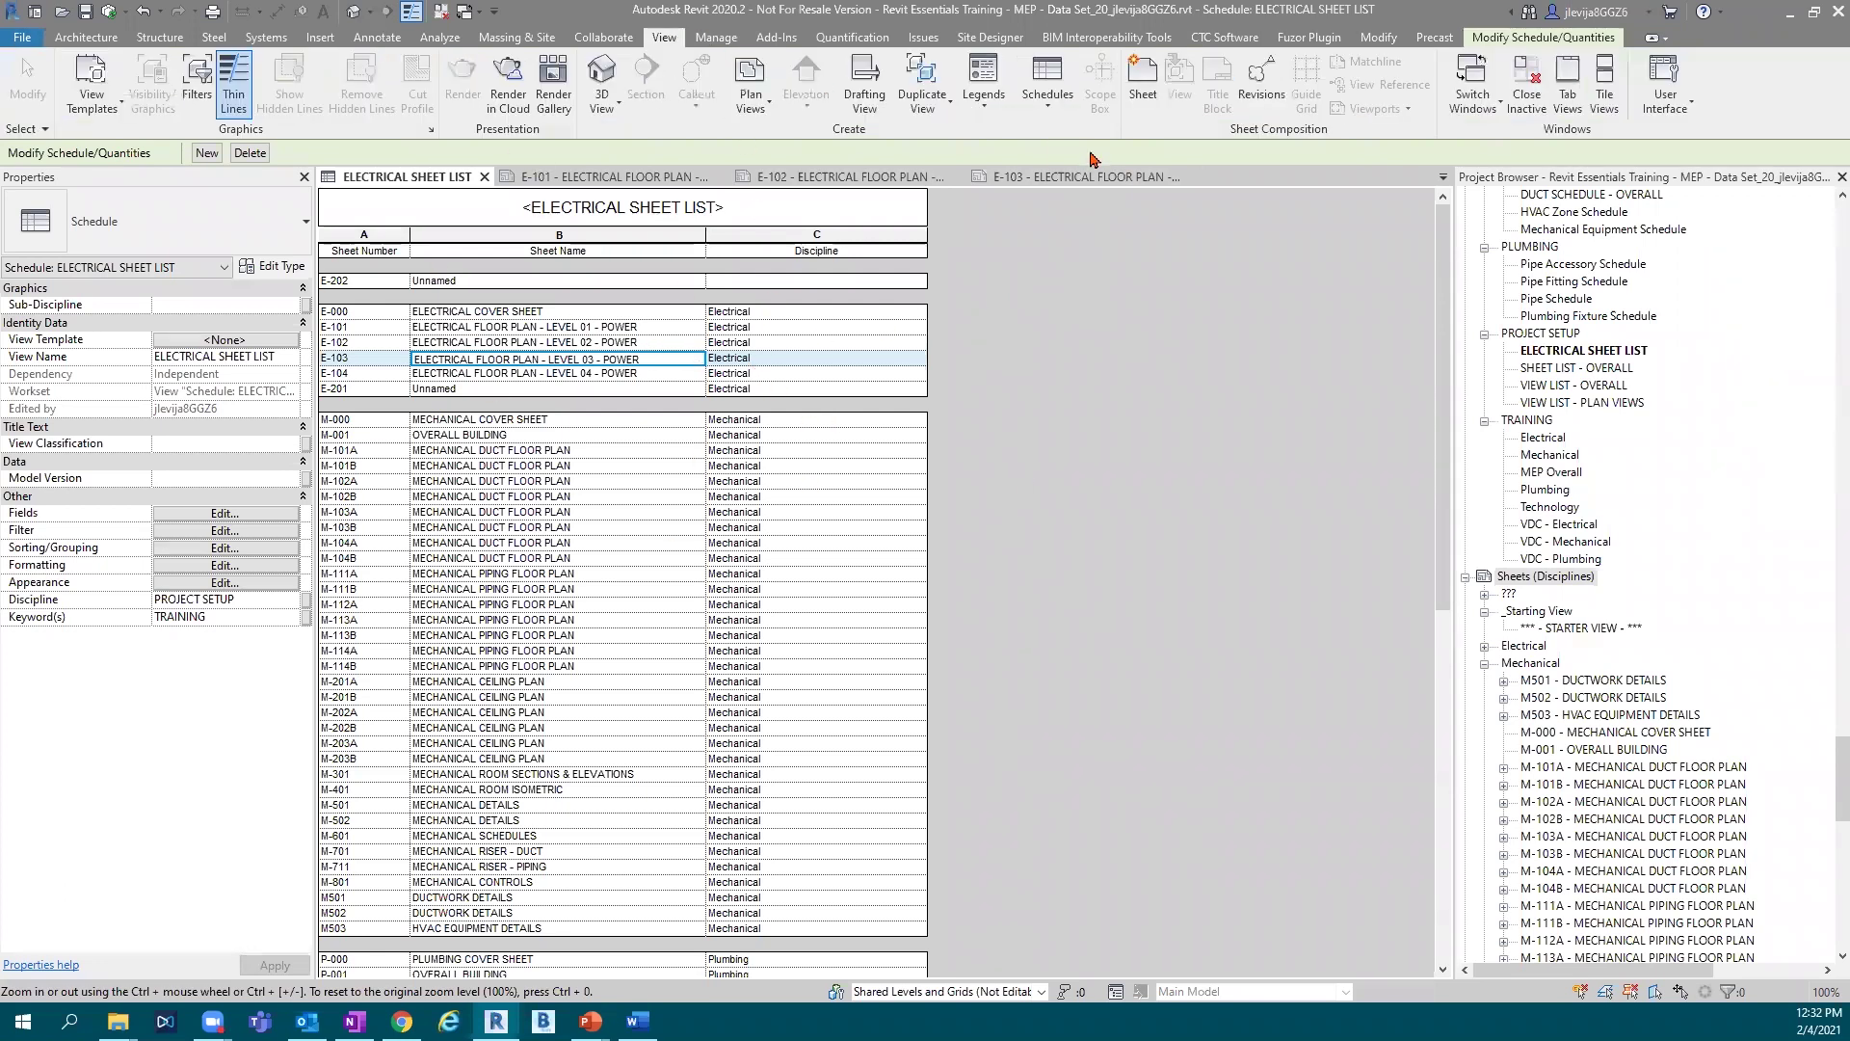
{"action": "left_click", "coordinate": [1047, 82]}
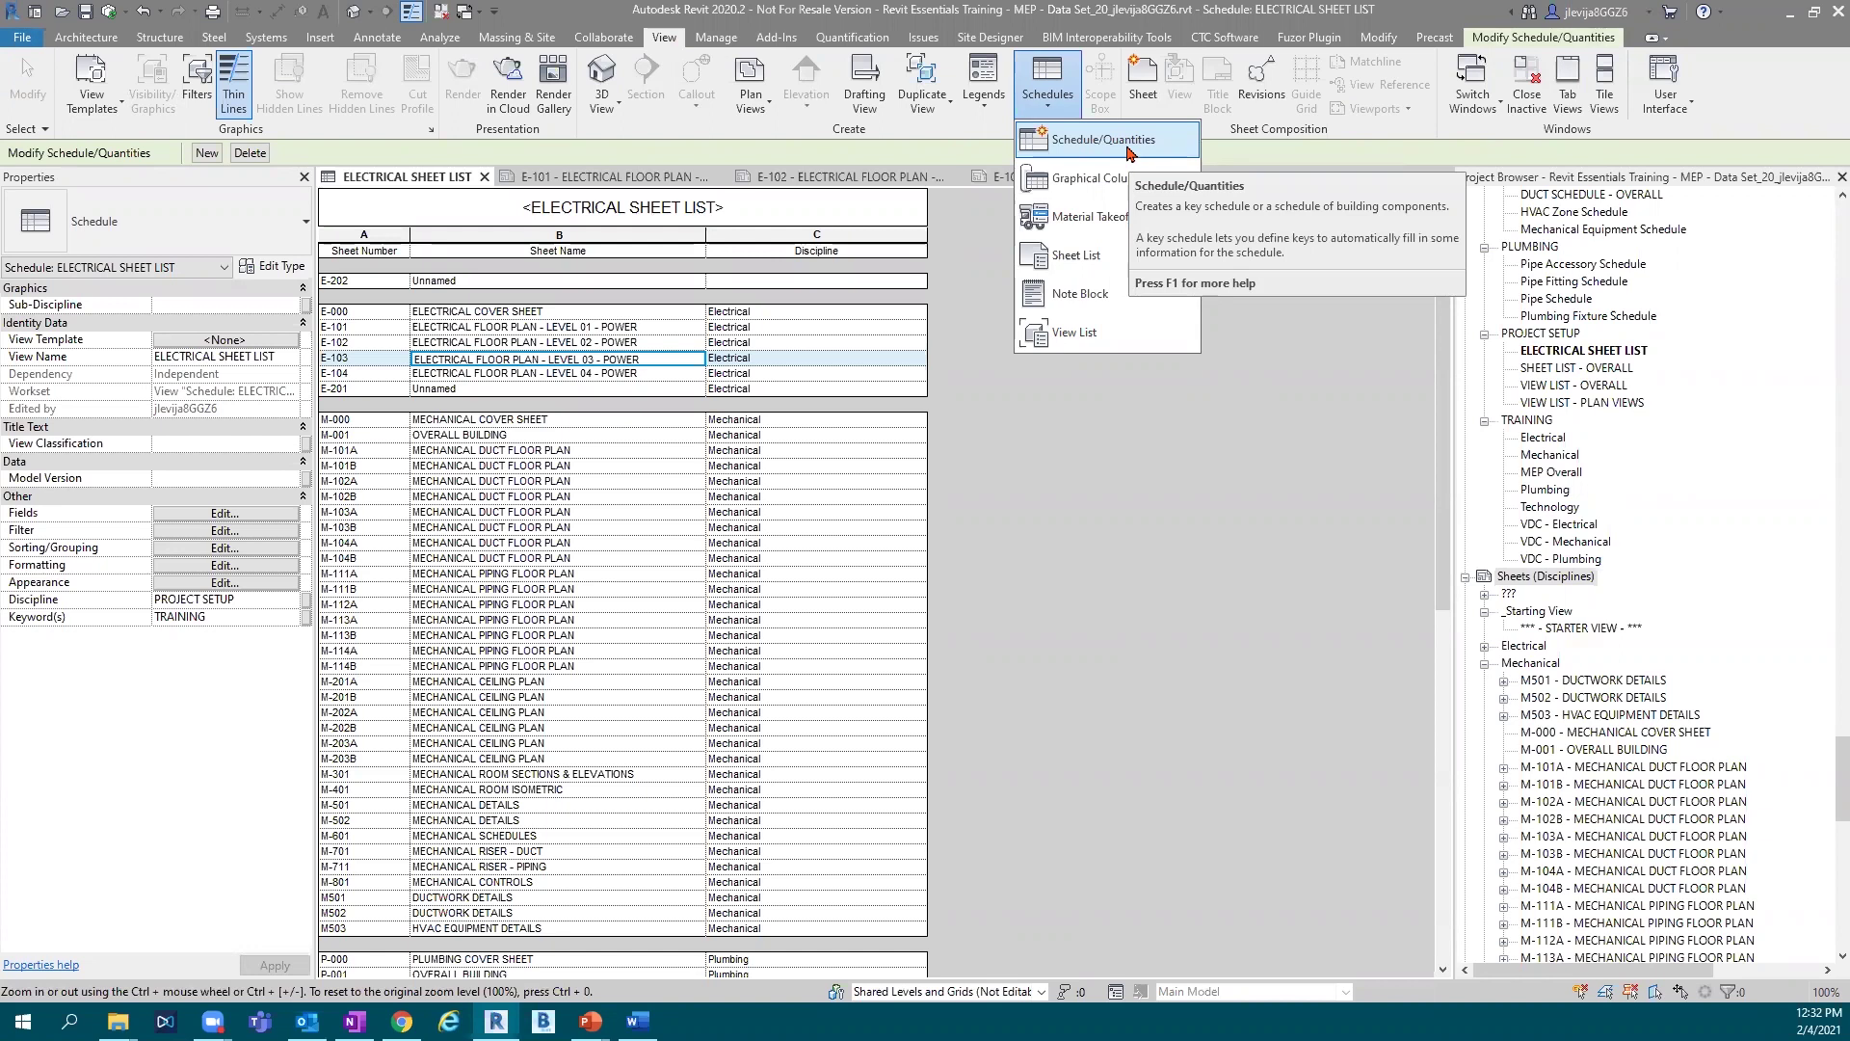
{"action": "left_click", "coordinate": [1101, 454]}
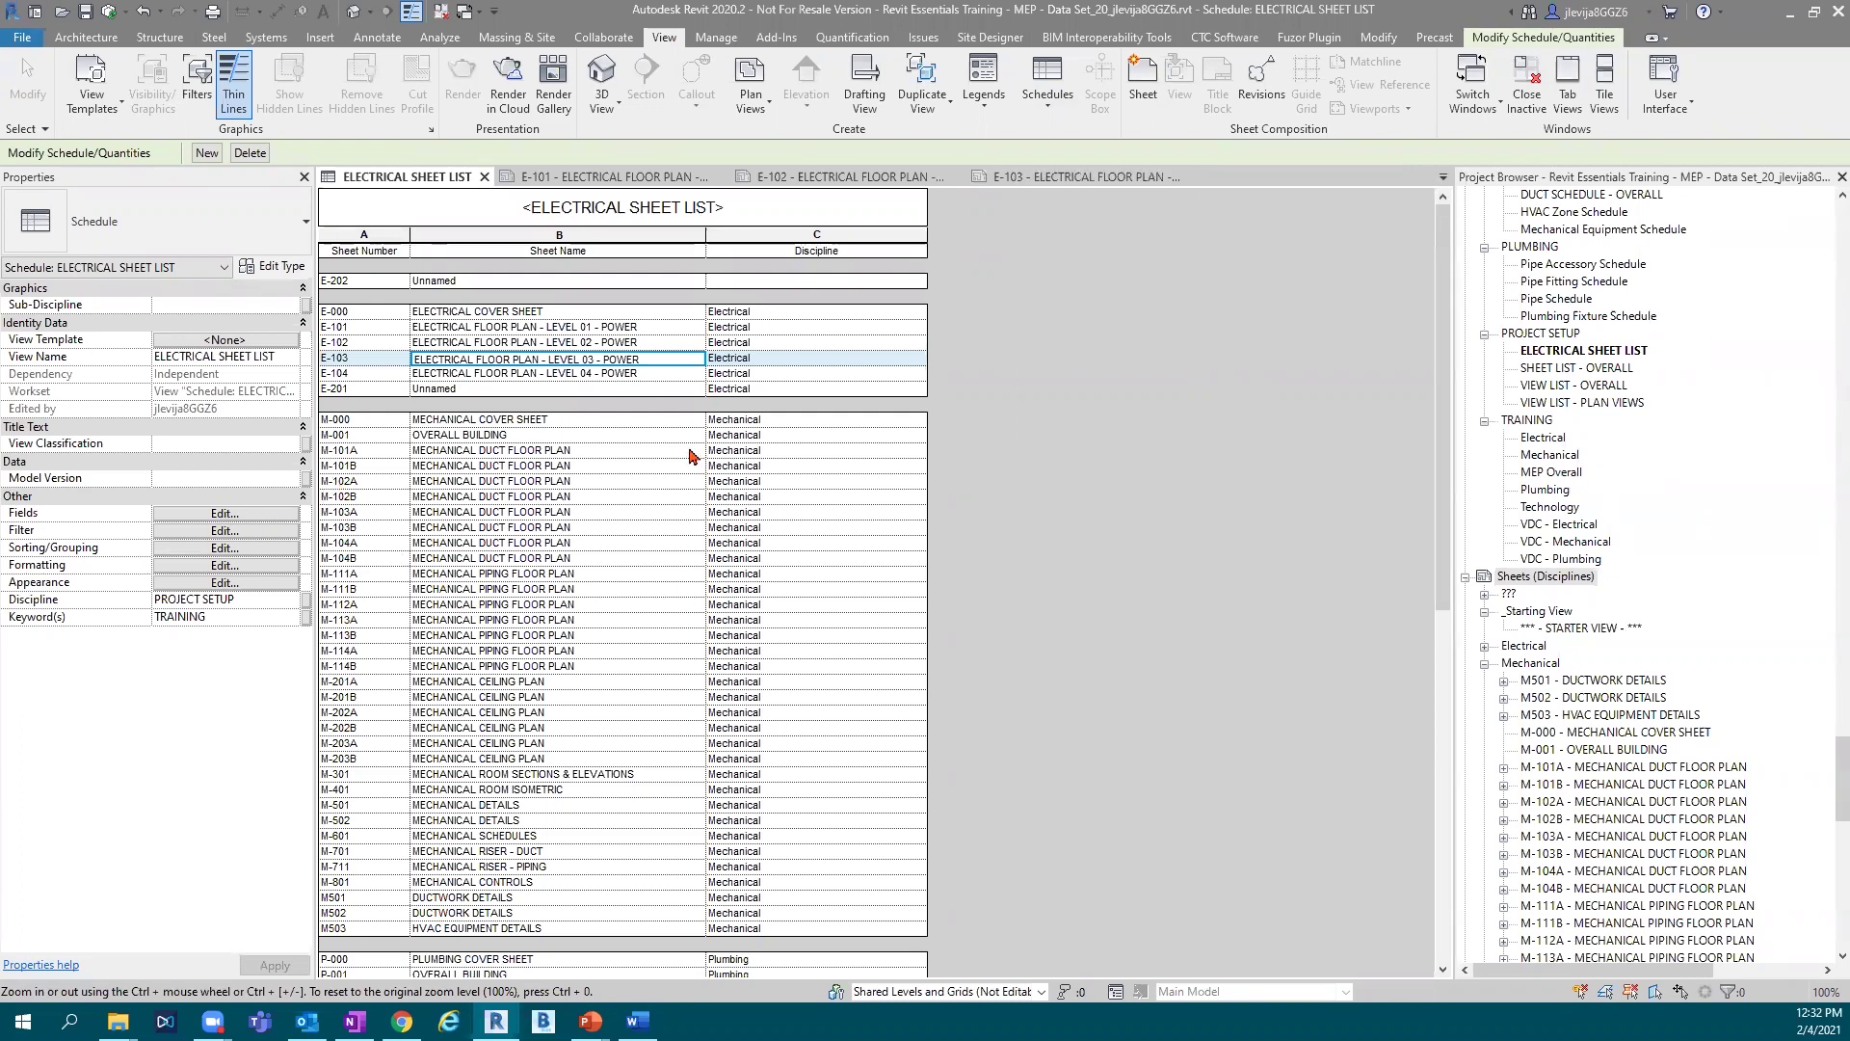
Rename sheet E-201 in the sheet list as ELECTRICAL CEILING PLAN - LEVEL 01 - LIGHTING.
{"action": "double_click", "coordinate": [499, 389]}
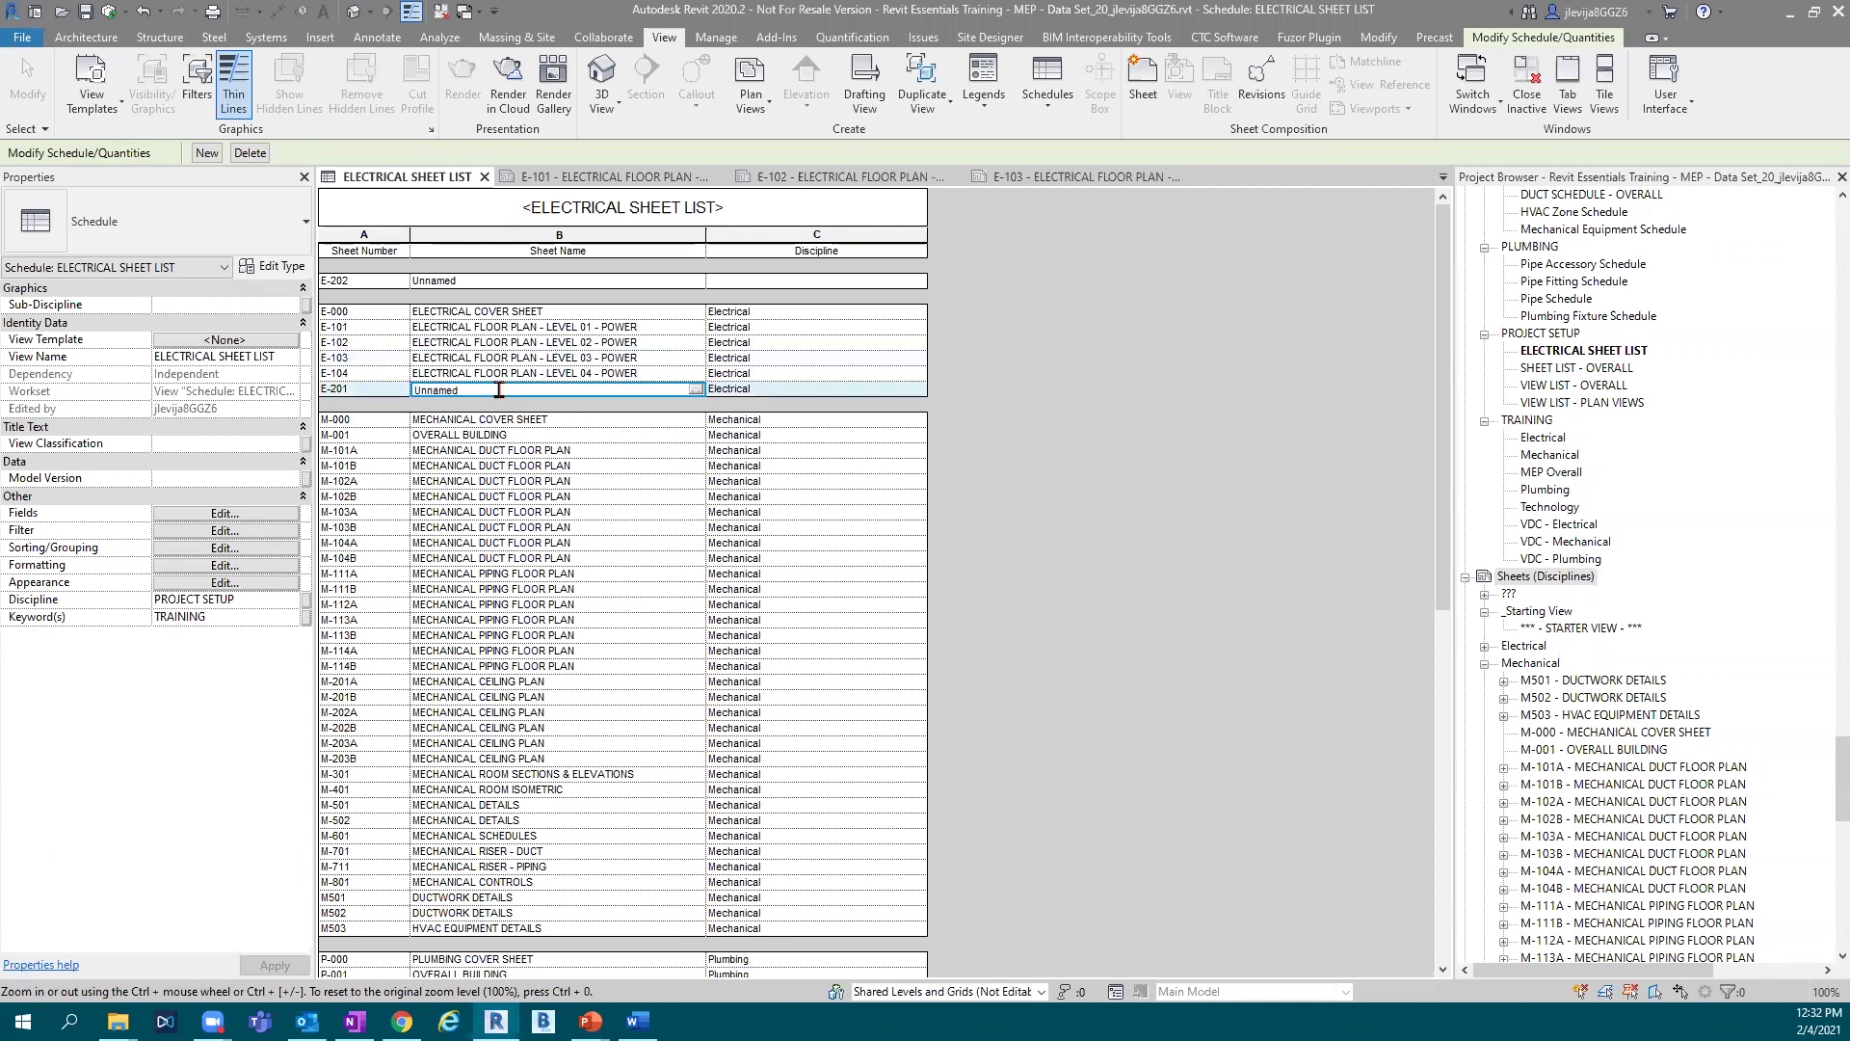
{"action": "type", "text": "ELE"}
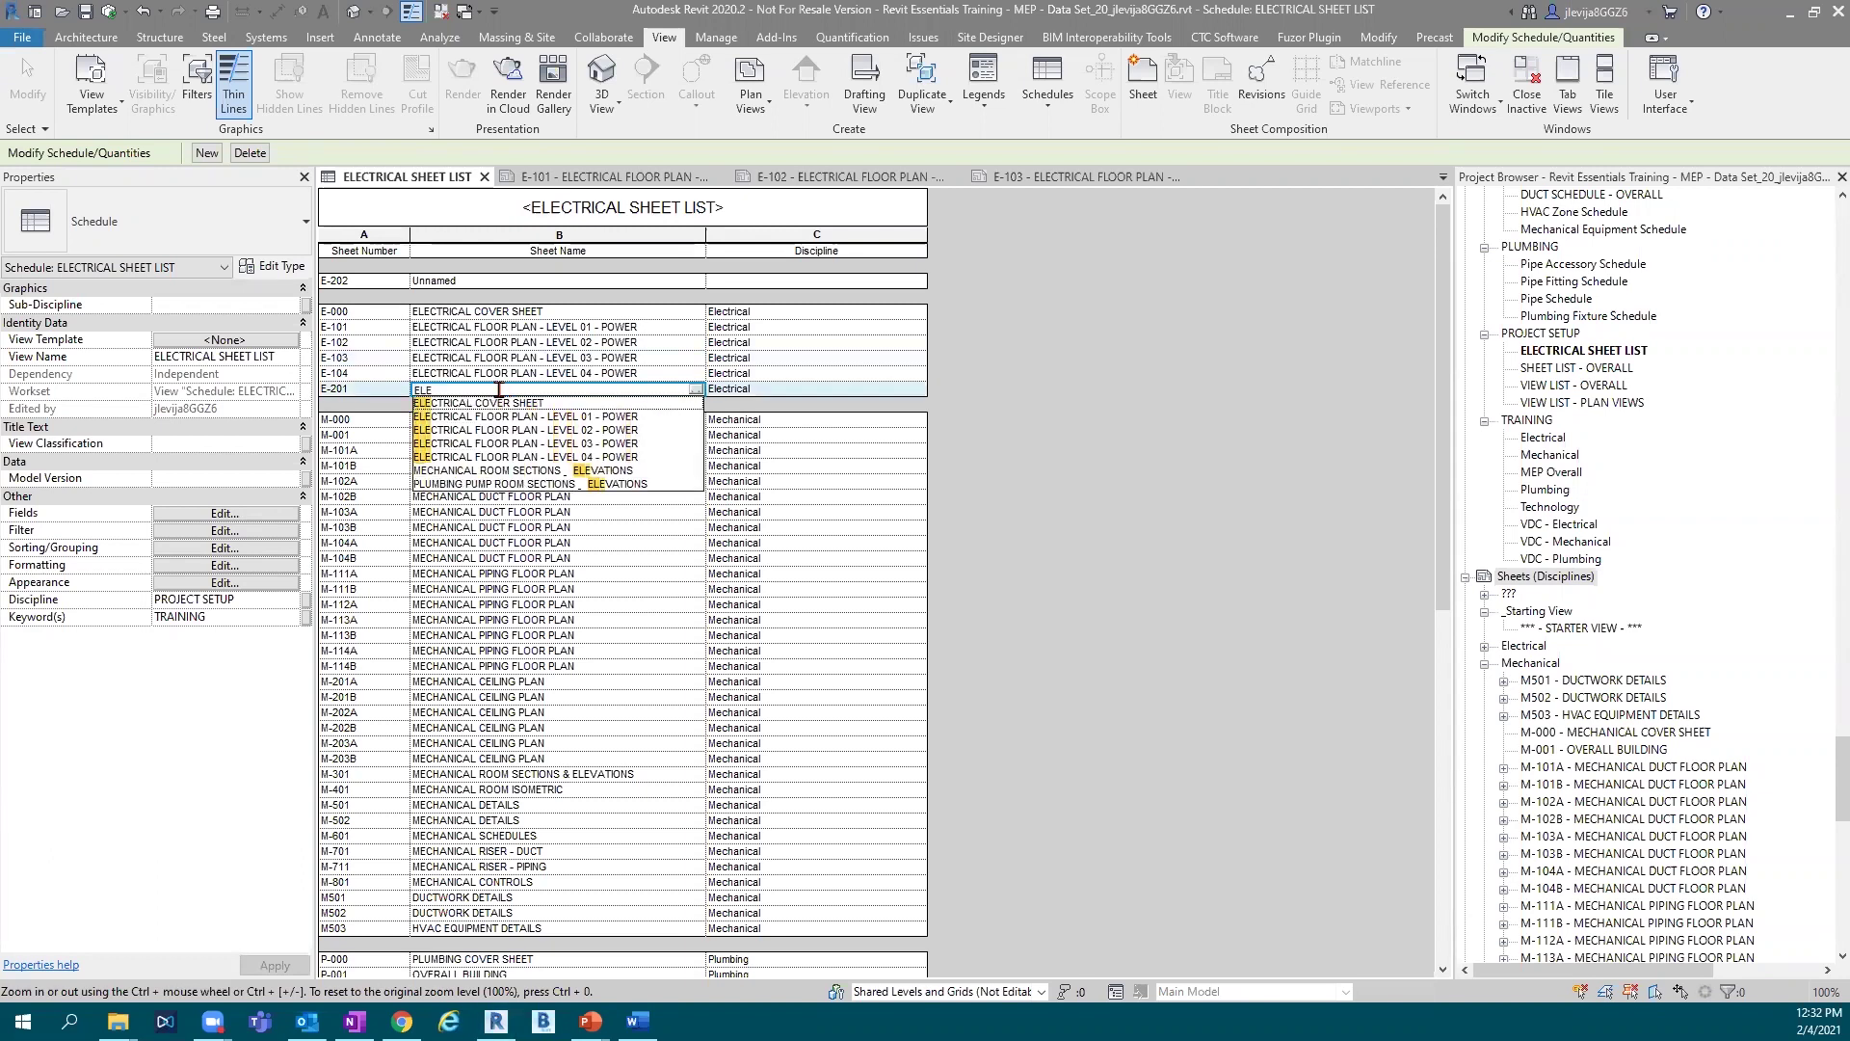
{"action": "type", "text": "CTRICAL"}
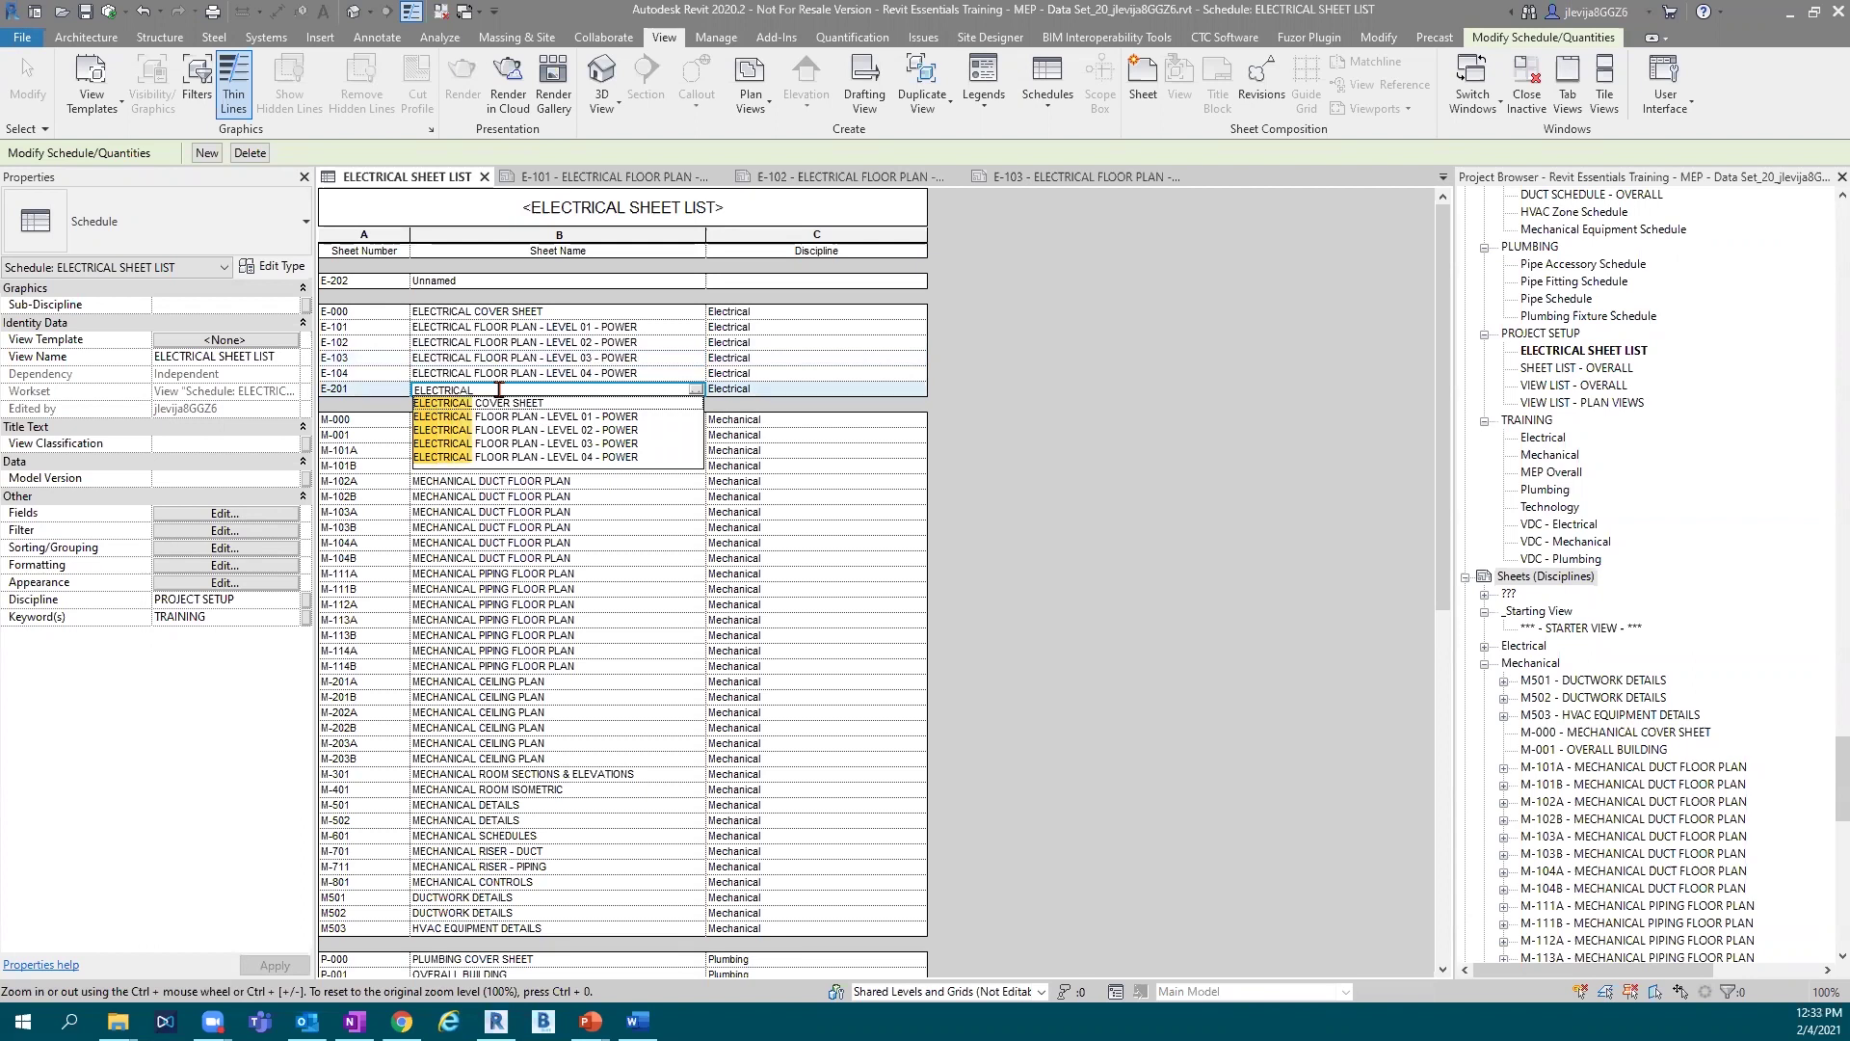
{"action": "type", "text": " CEILING PLAN - LEE"}
{"action": "type", "text": "EL"}
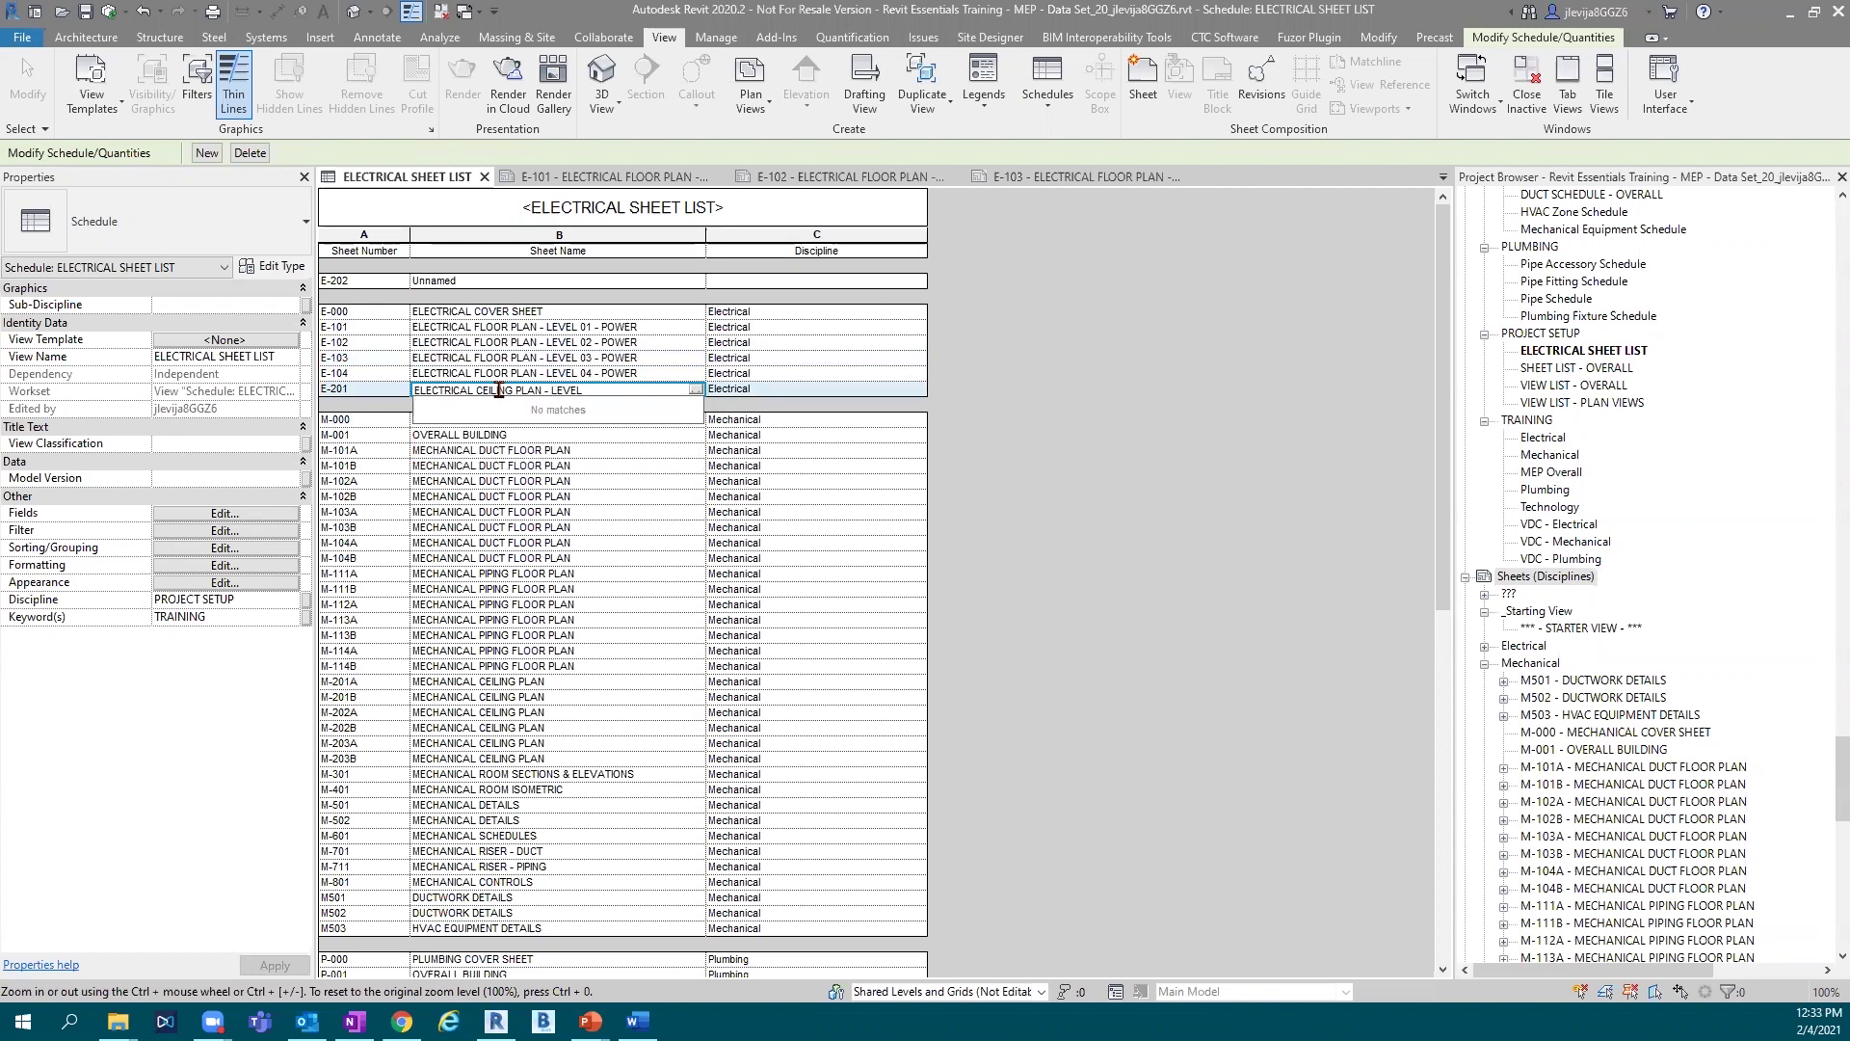
{"action": "type", "text": " 01 - LK"}
{"action": "type", "text": "GHTING"}
{"action": "key", "text": "Return"}
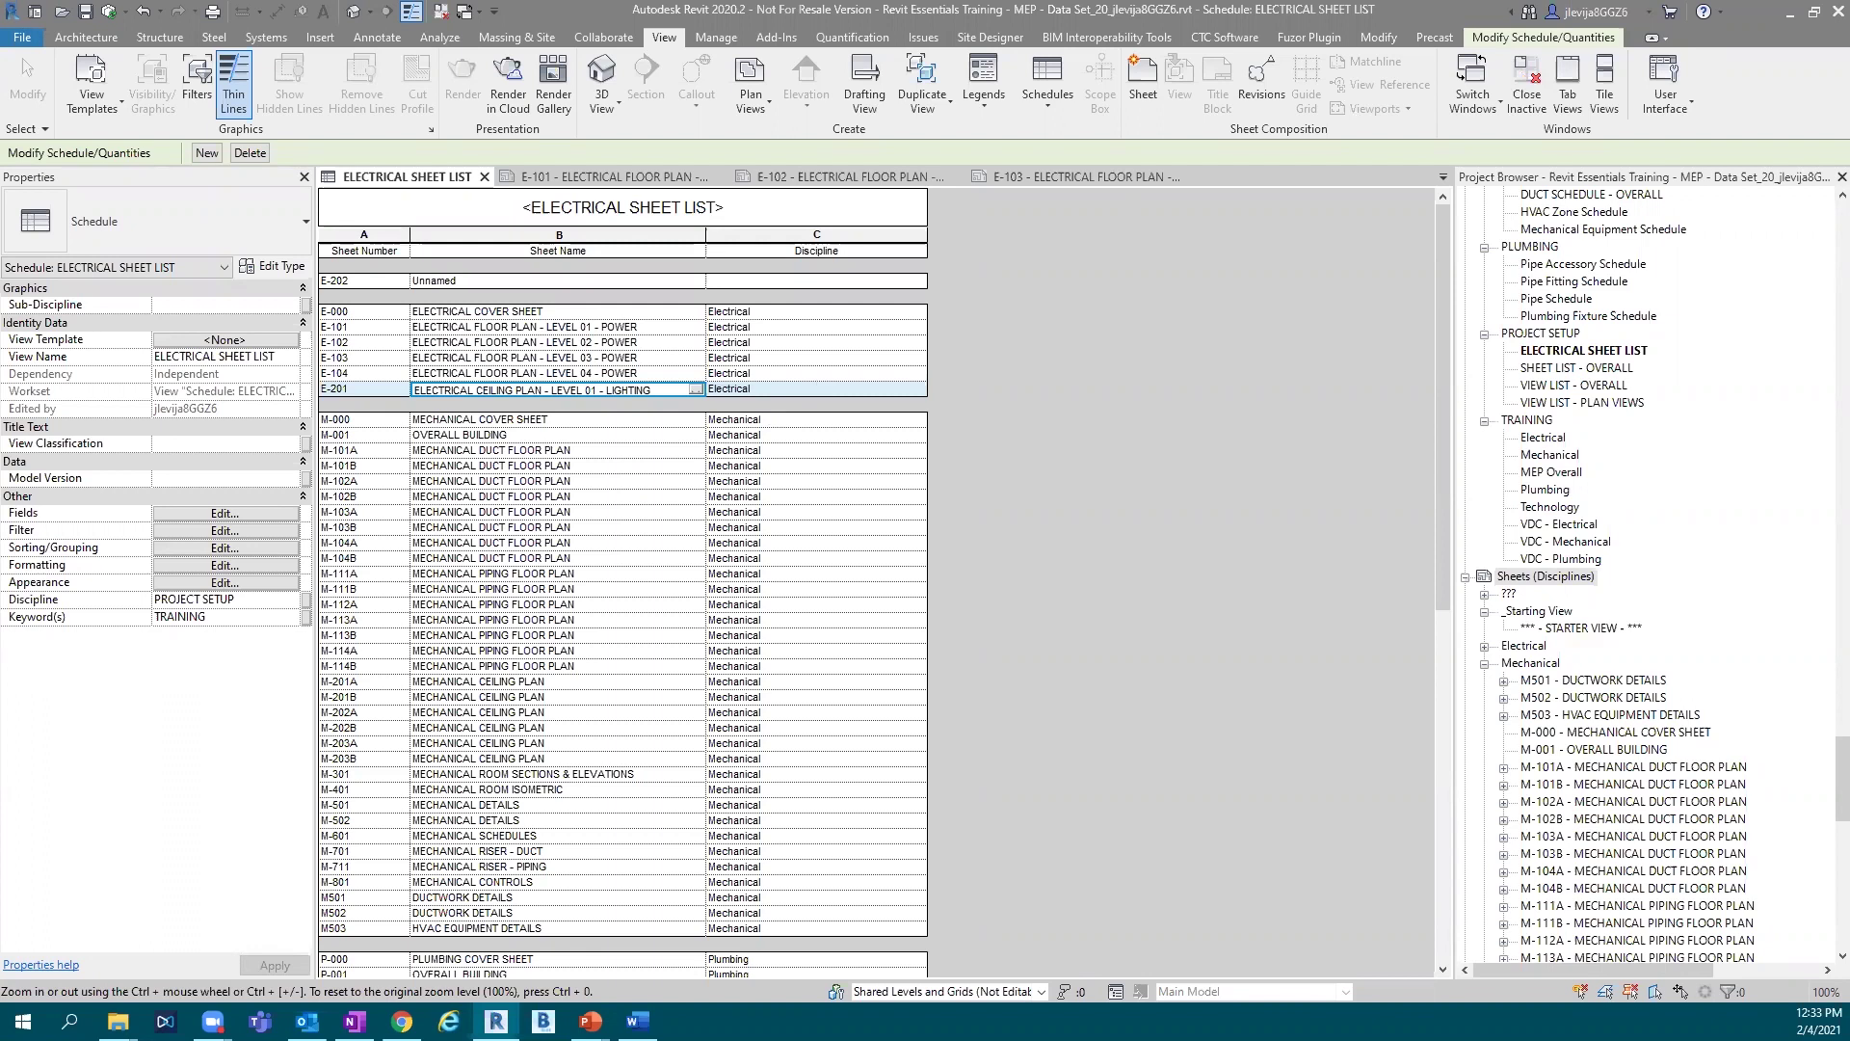
{"action": "type", "text": "NO"}
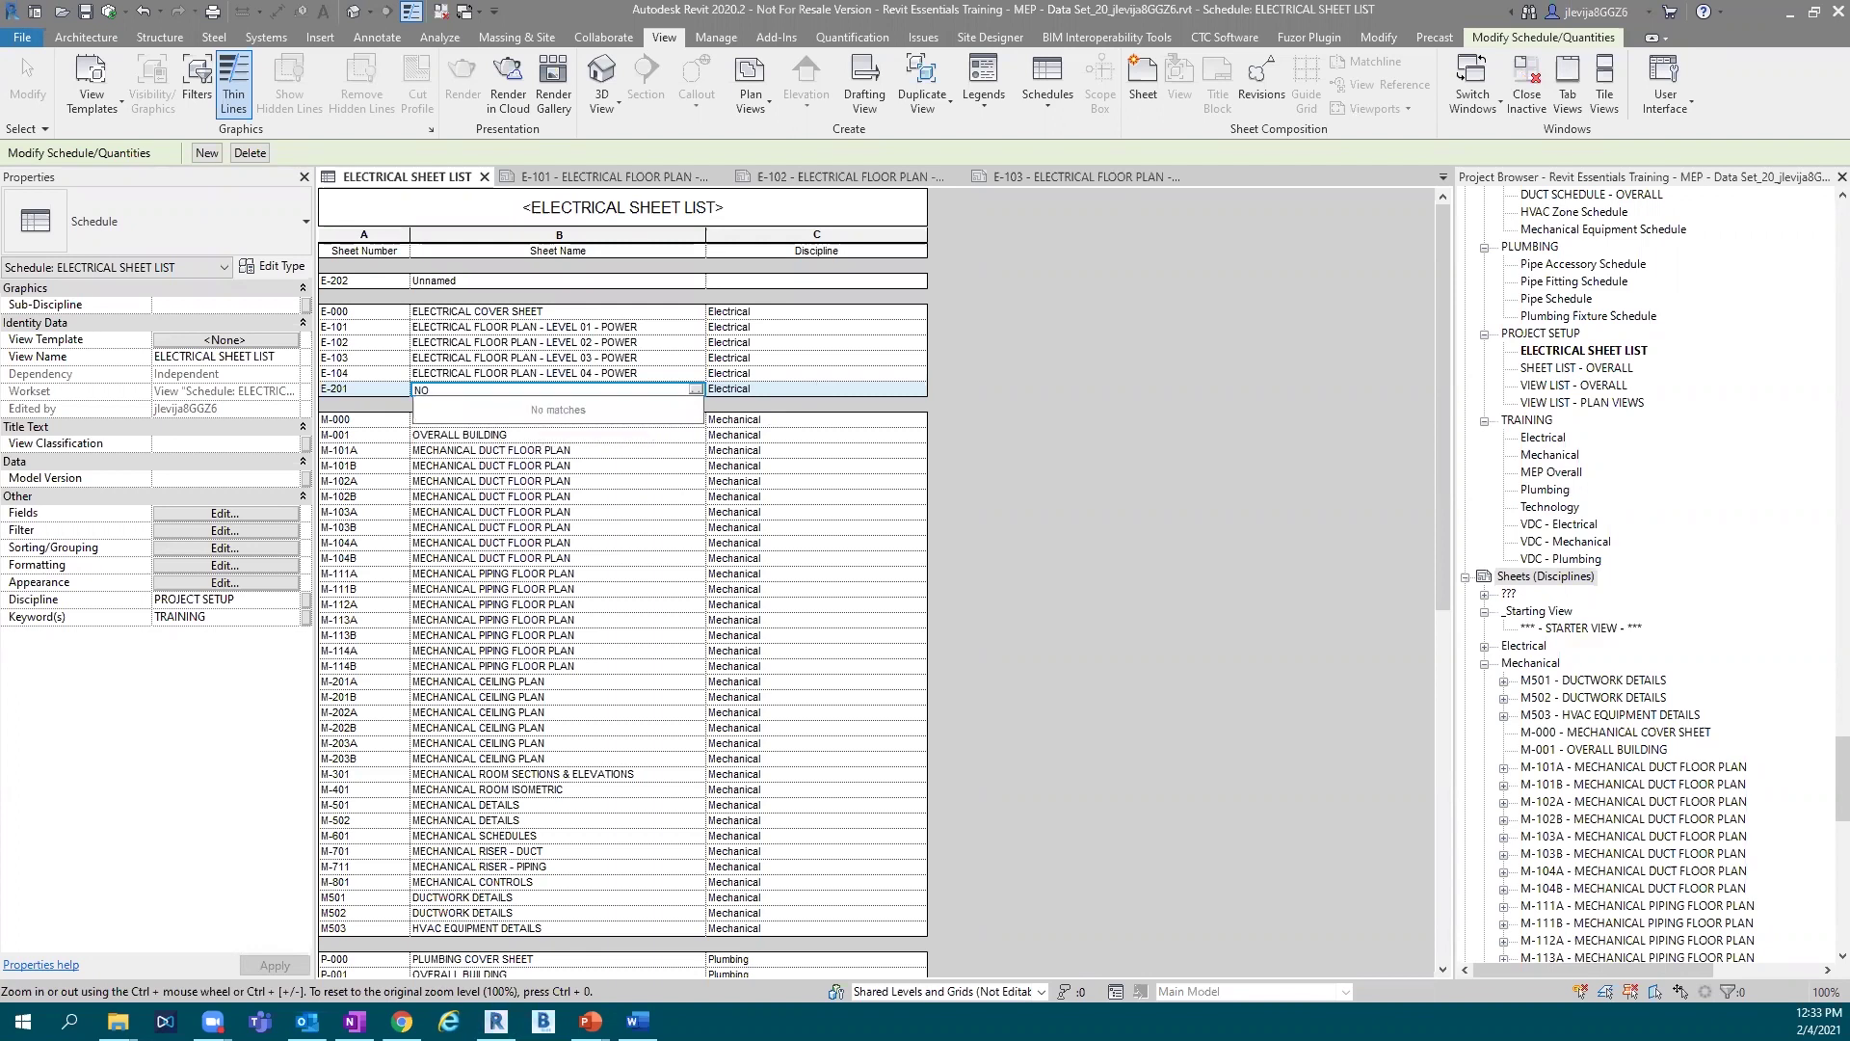
{"action": "key", "text": "BackSpace"}
{"action": "key", "text": "BackSpace"}
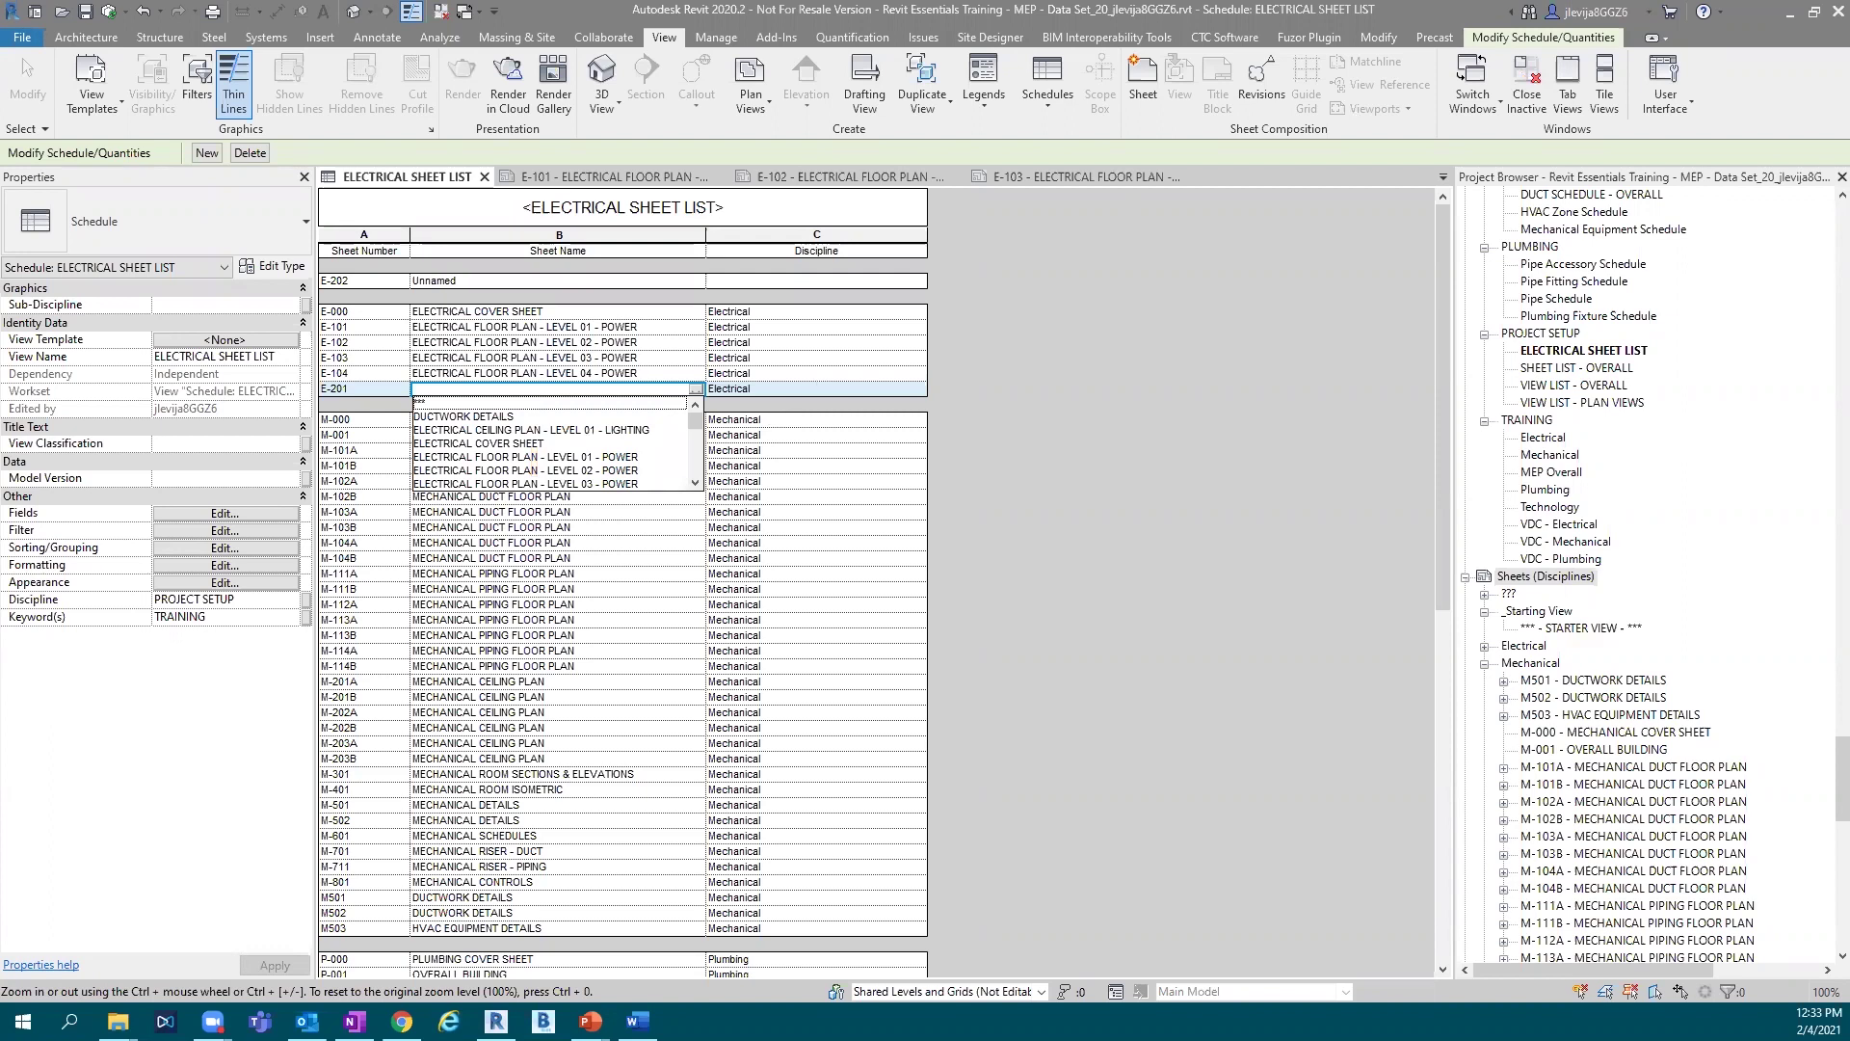
{"action": "left_click", "coordinate": [562, 430]}
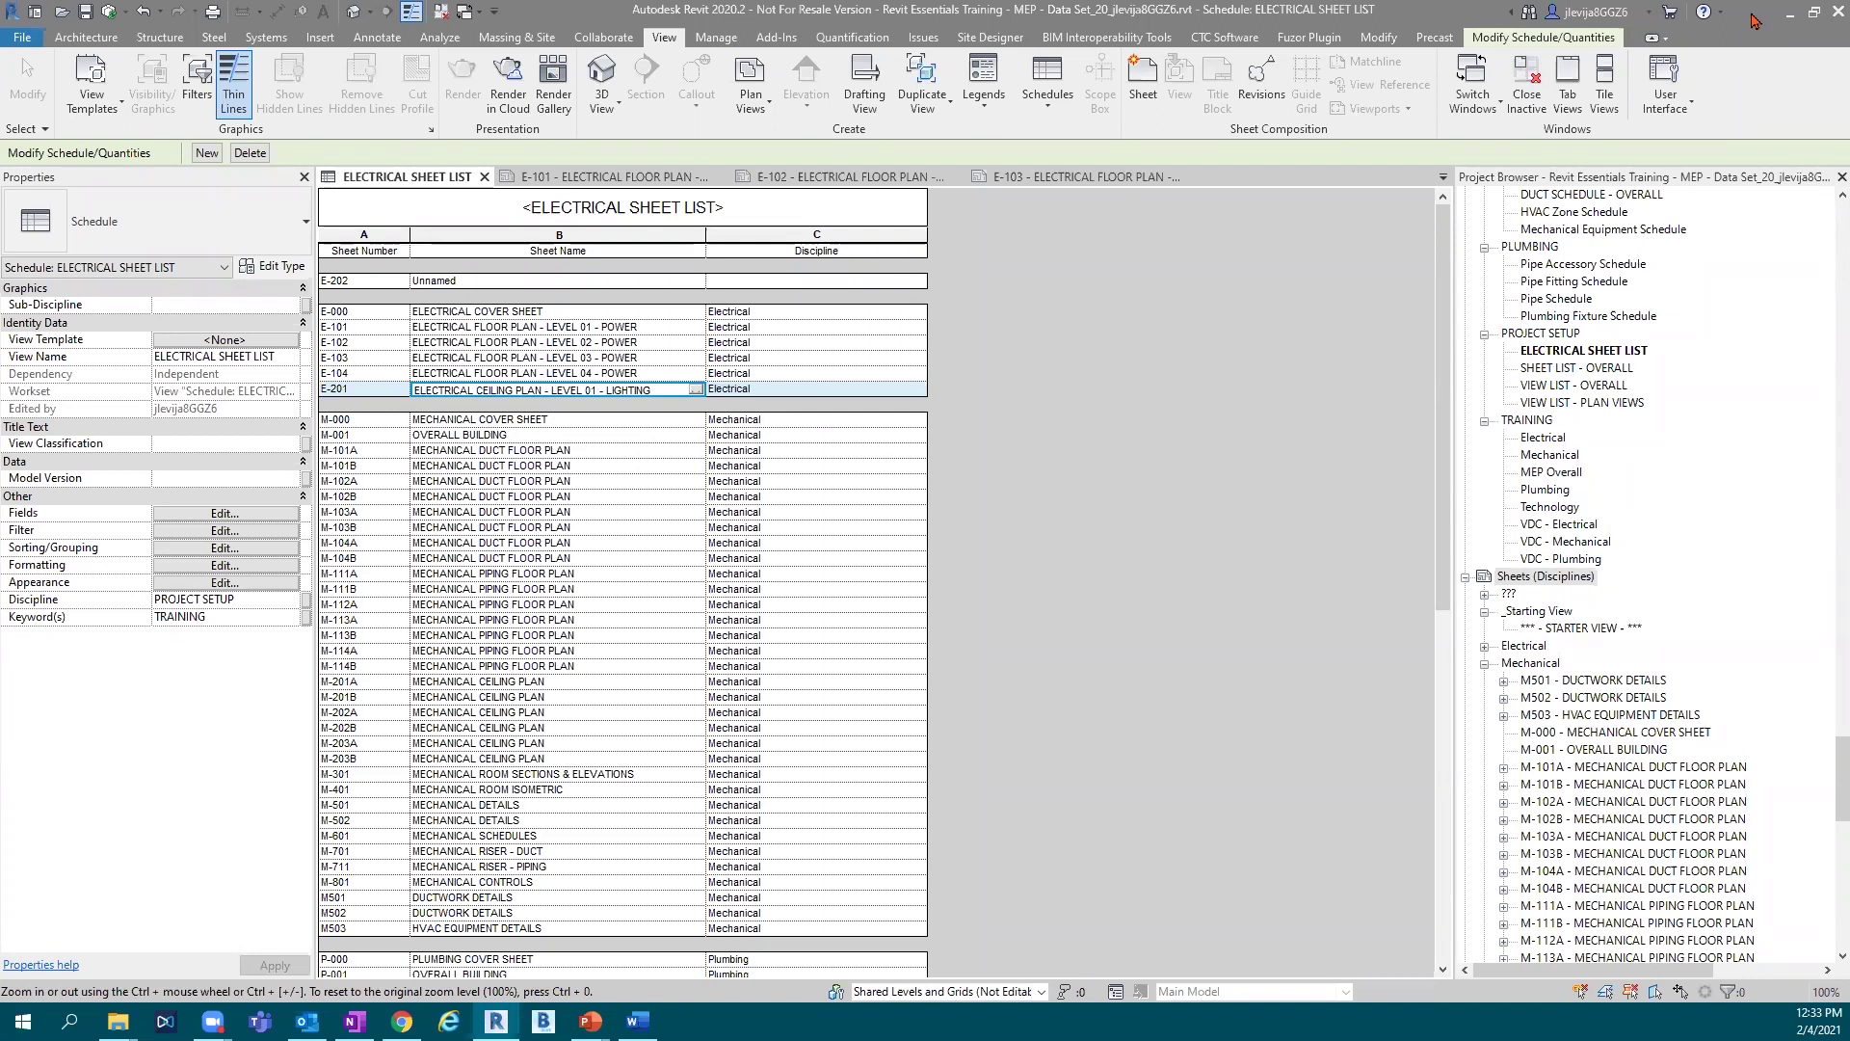
Open the CTC View Creator again from the electrical sheet list.
{"action": "left_click", "coordinate": [1224, 37]}
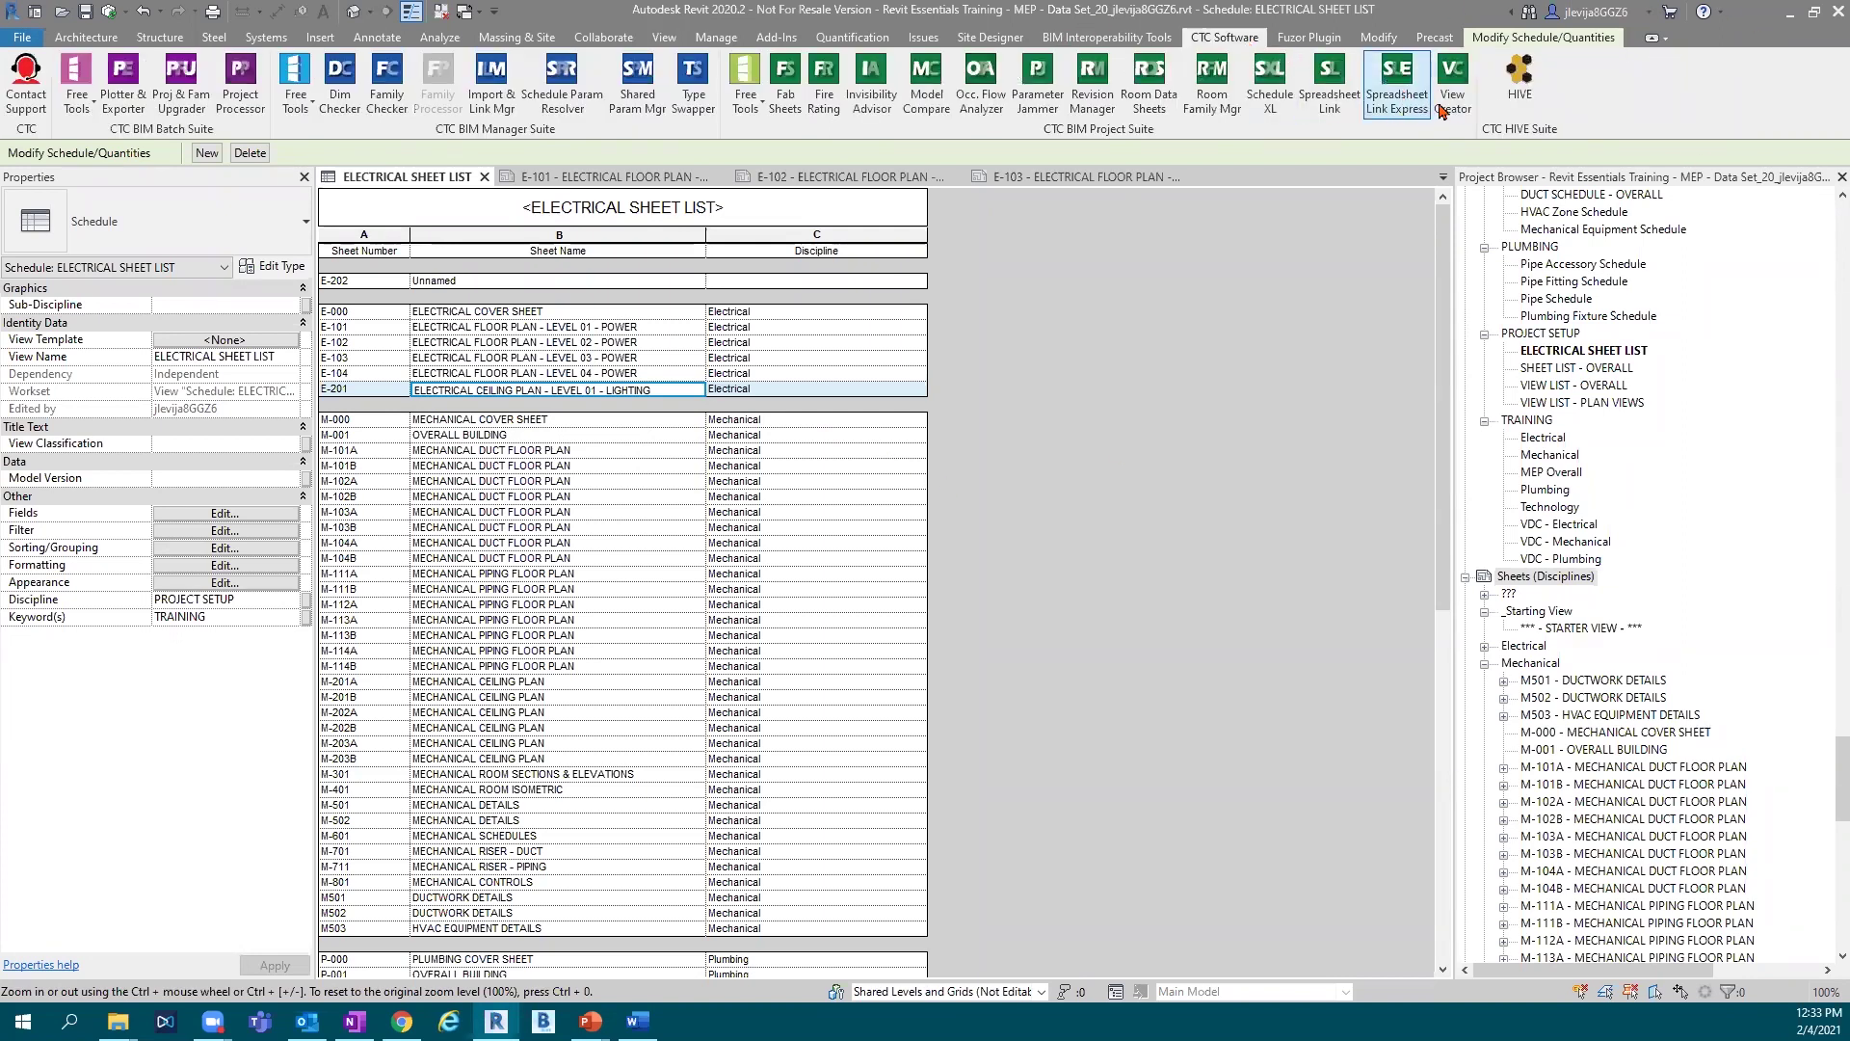